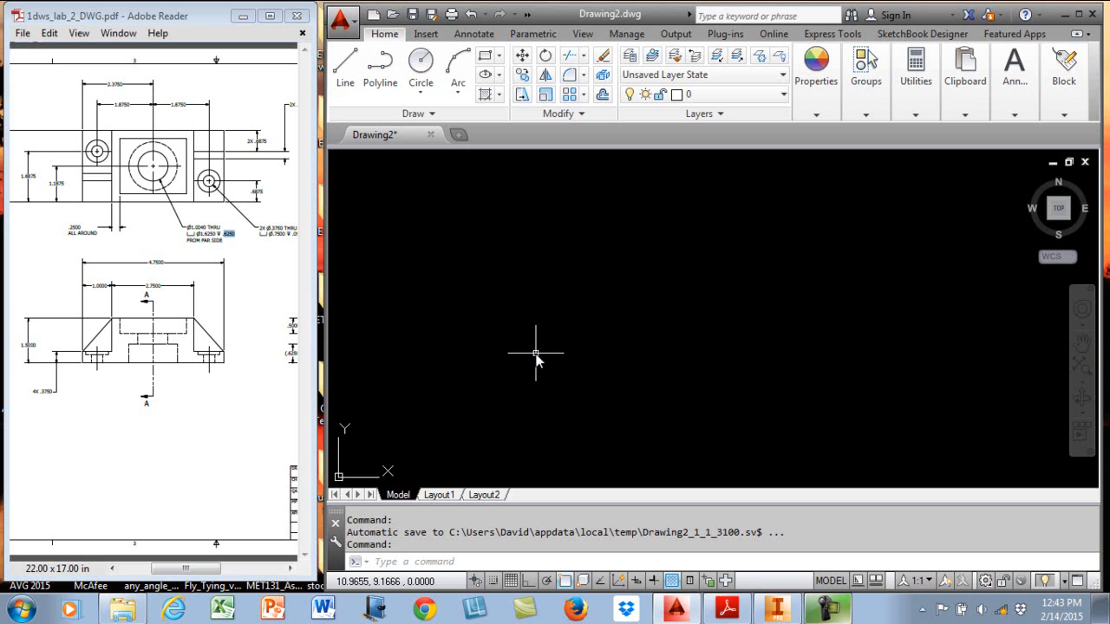
With Ortho on, draw the front view's base line from 0,0, 4.75 long, followed by a 0.375 vertical edge at its far end.
type("0,0")
key("Return")
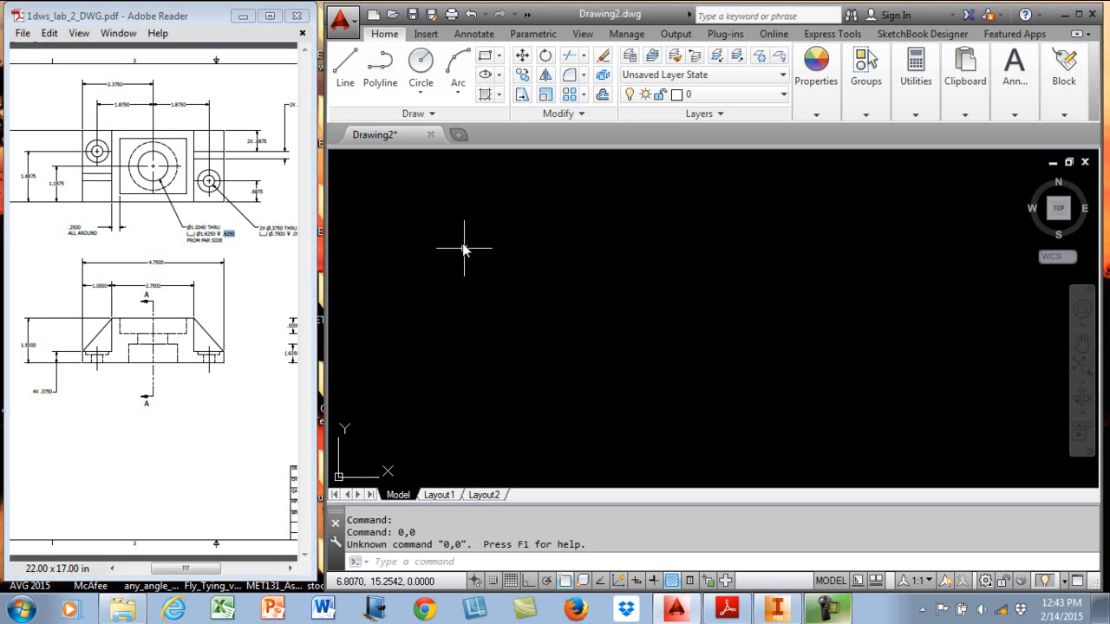
left_click(345, 65)
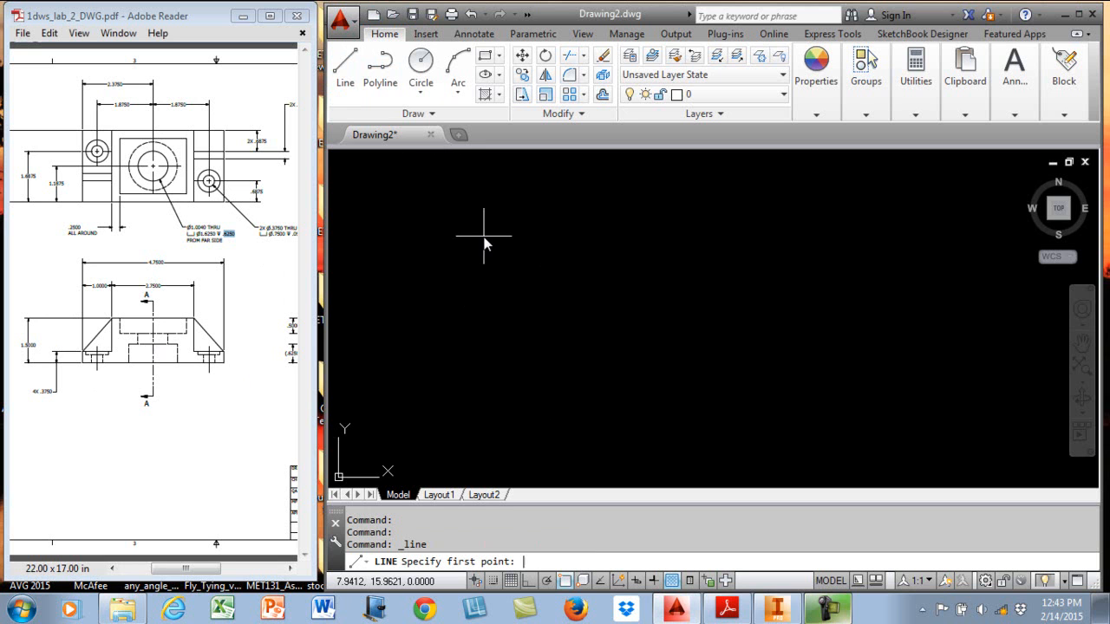
type("0,0")
key("Return")
middle_click_drag(485, 240, 652, 257)
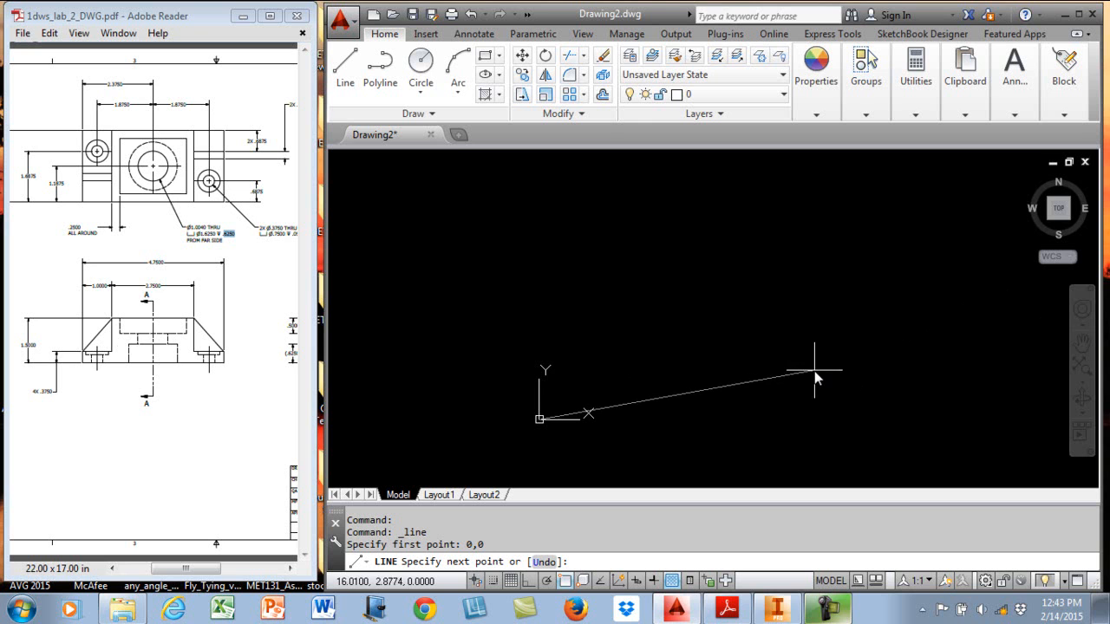
key("F8")
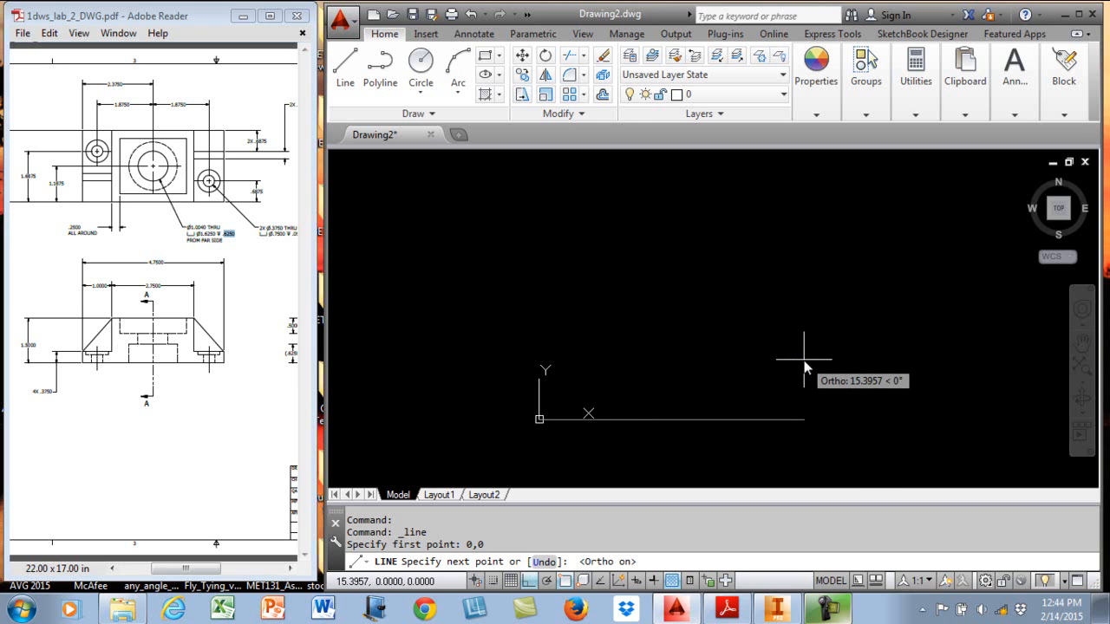
type("4.75")
key("Return")
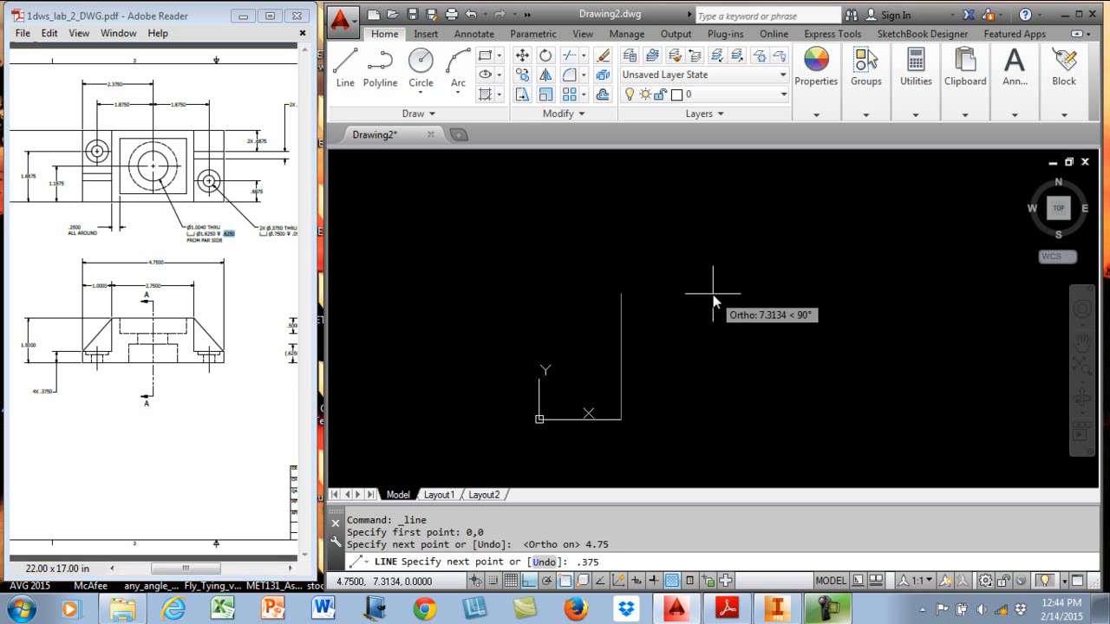
key("Return")
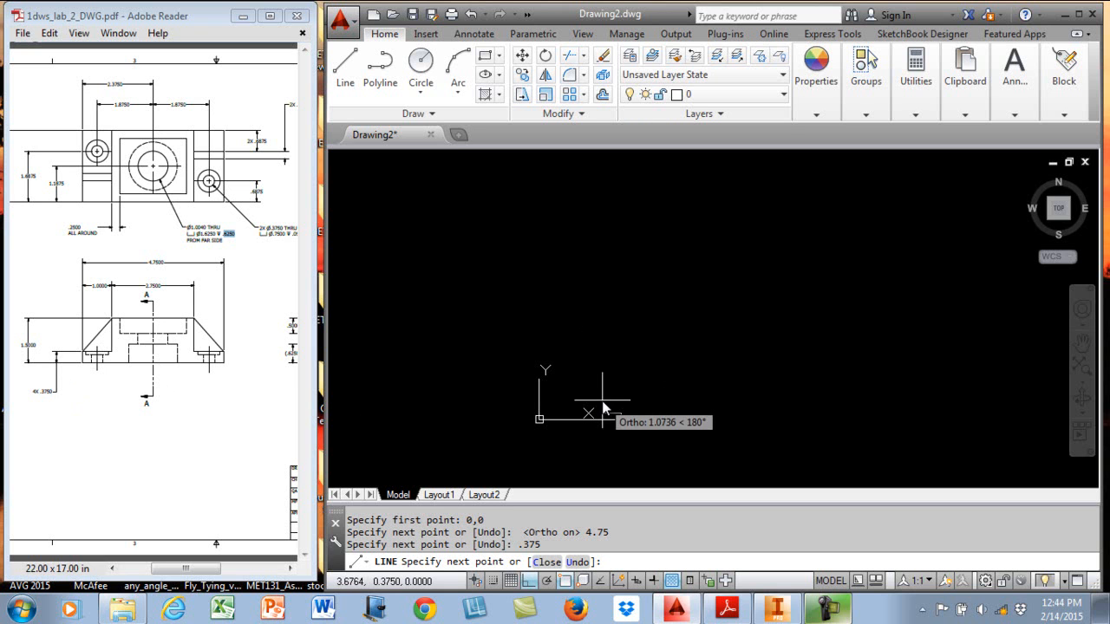
key("Escape")
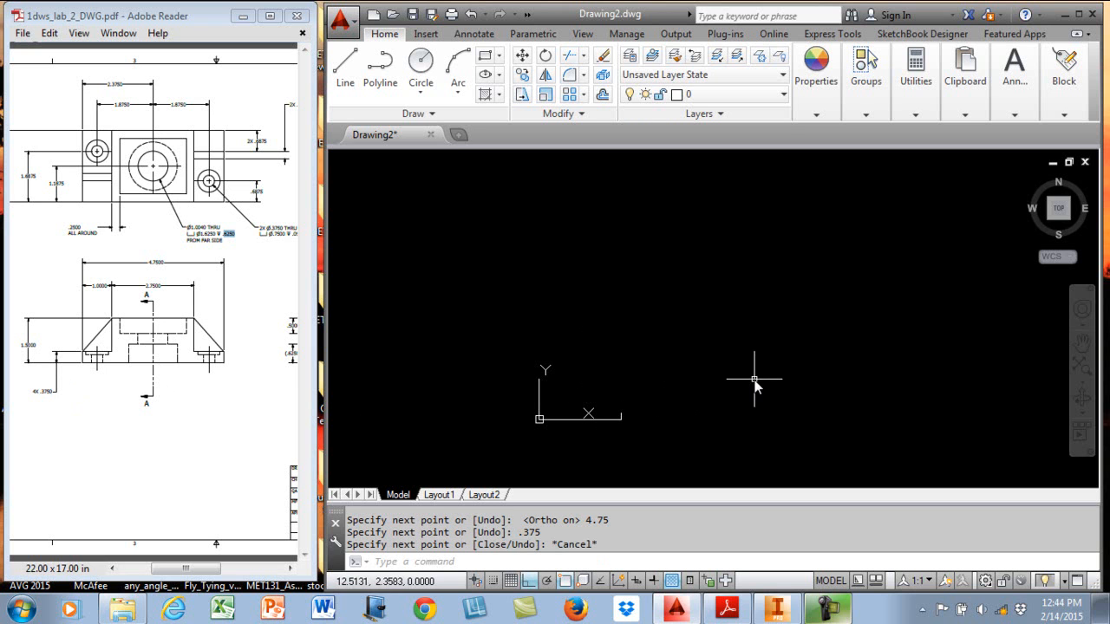
Set the running object snap modes so that only Endpoint is active, clearing Perpendicular.
key("Return")
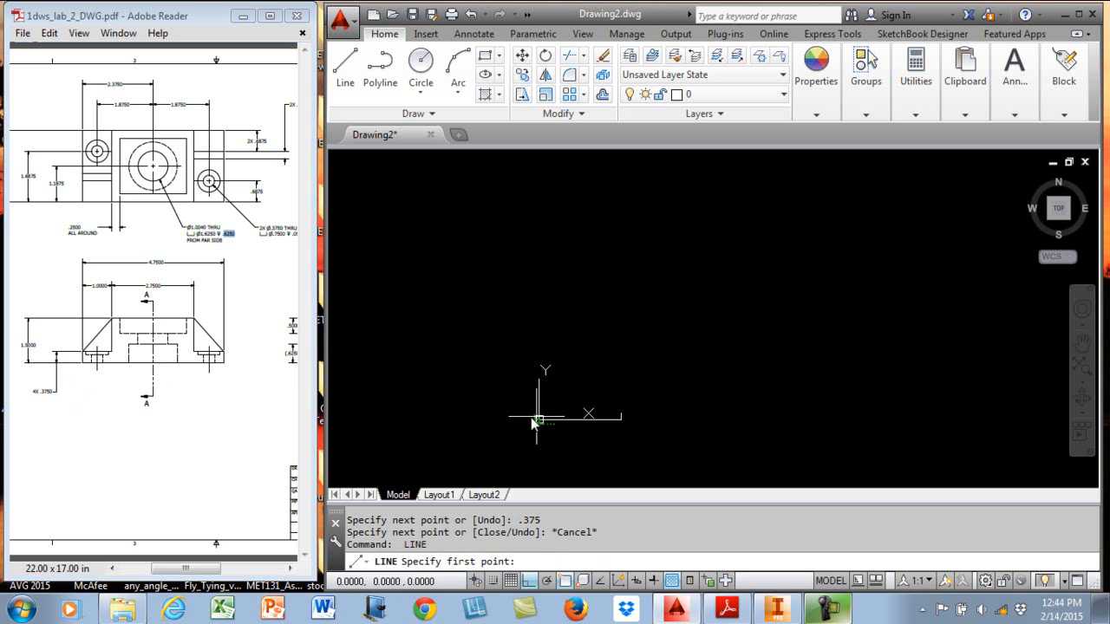
right_click(547, 581)
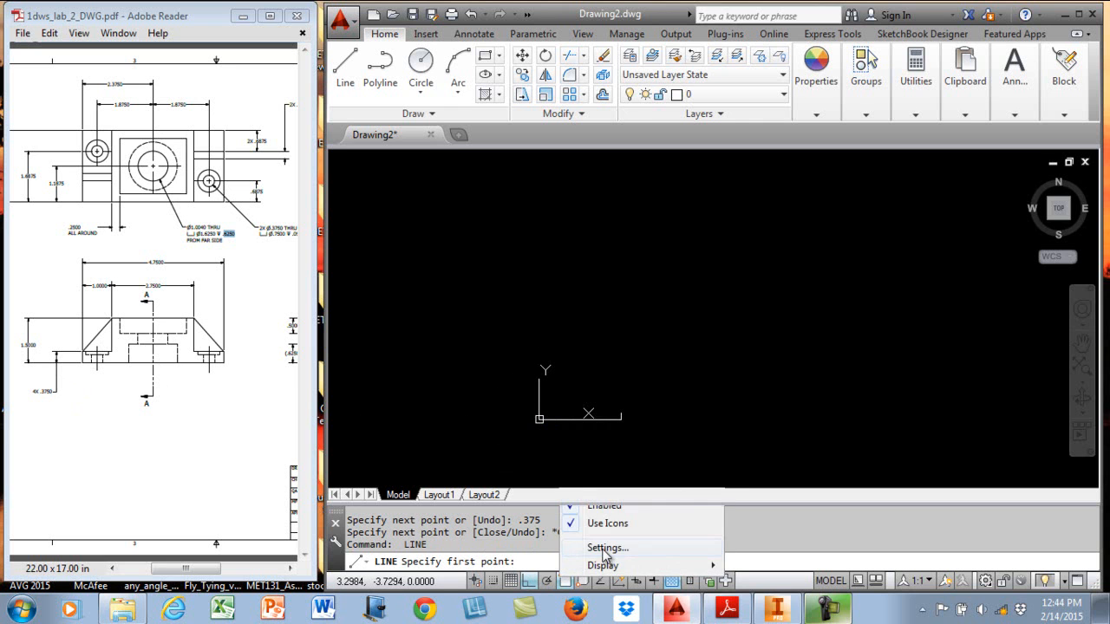
left_click(607, 548)
left_click(395, 211)
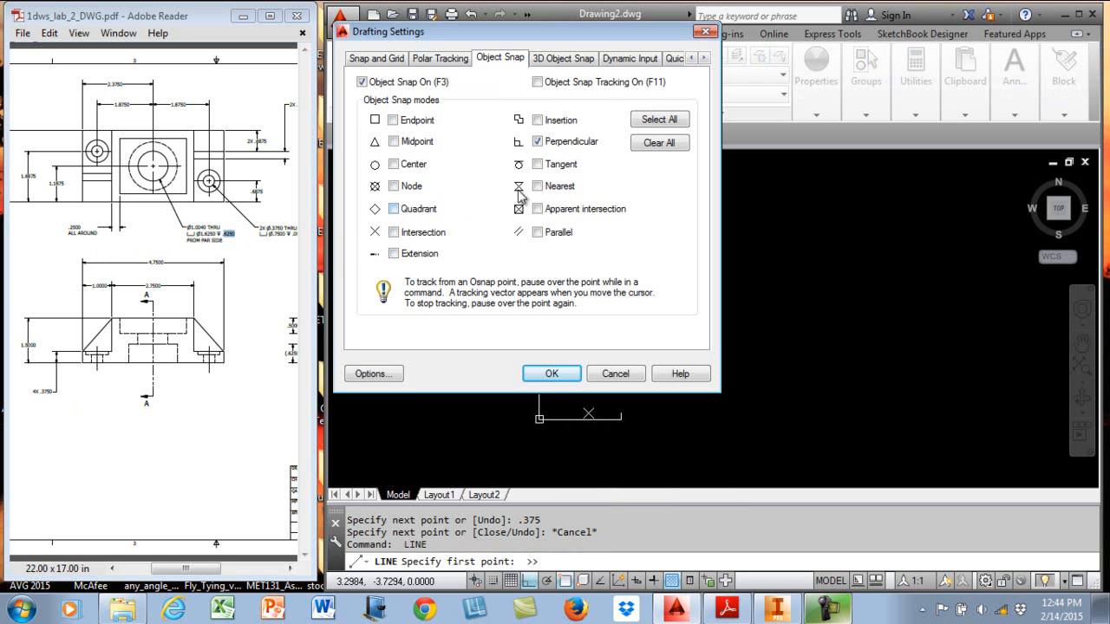
left_click(538, 142)
left_click(393, 120)
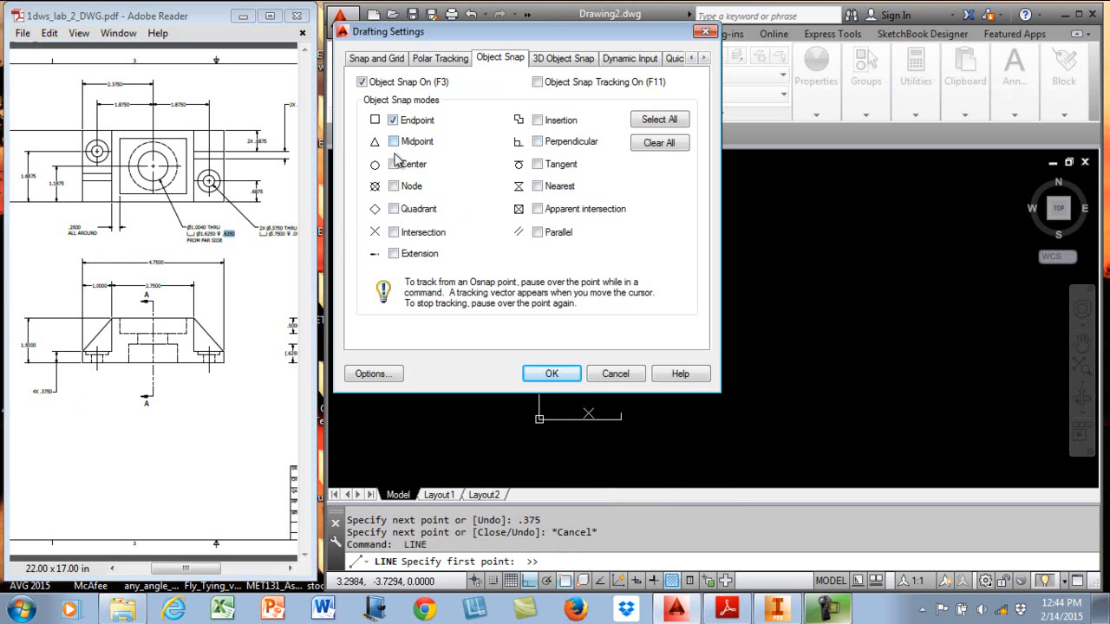
left_click(553, 373)
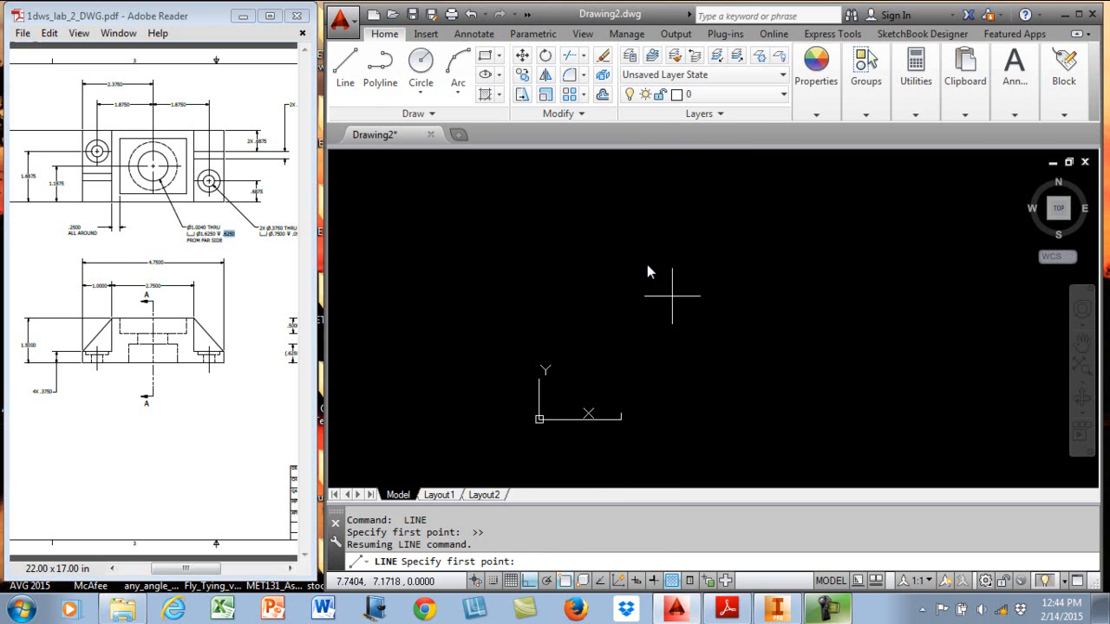
Draw a 0.375 vertical edge upward from the origin and continue it with a 1-unit horizontal ledge toward the middle of the part.
left_click(349, 74)
left_click(539, 419)
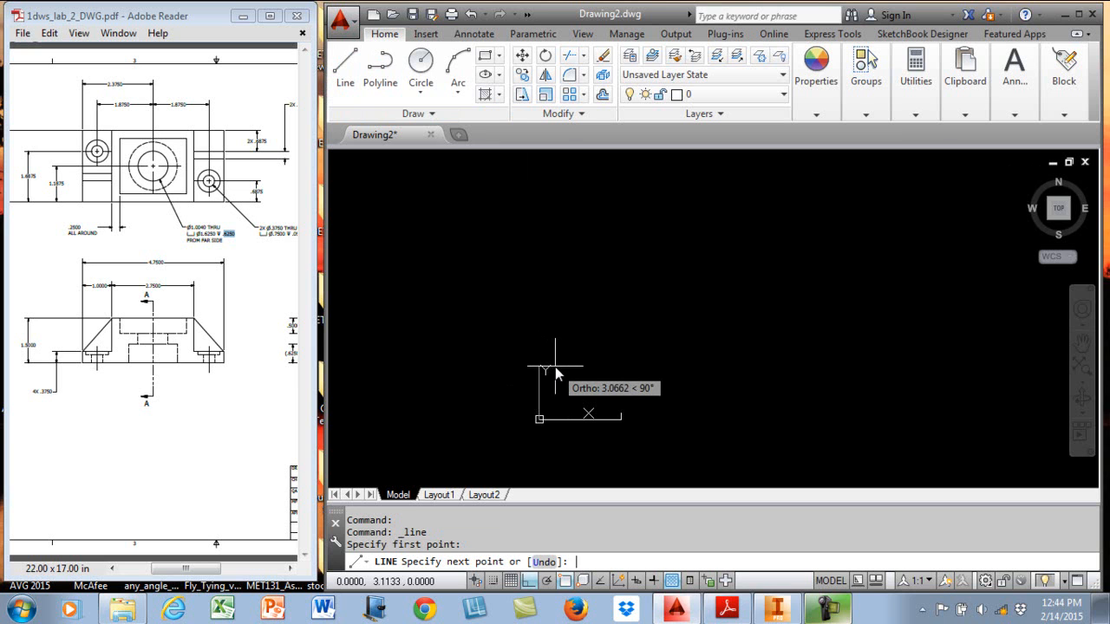
type(".375")
key("Return")
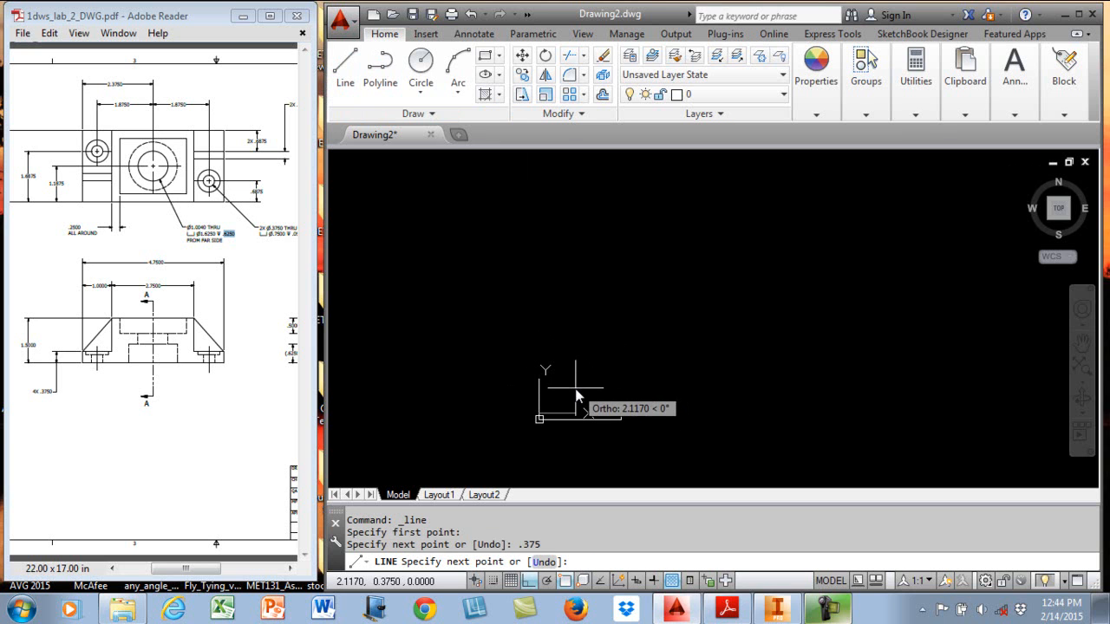
type("1")
key("Return")
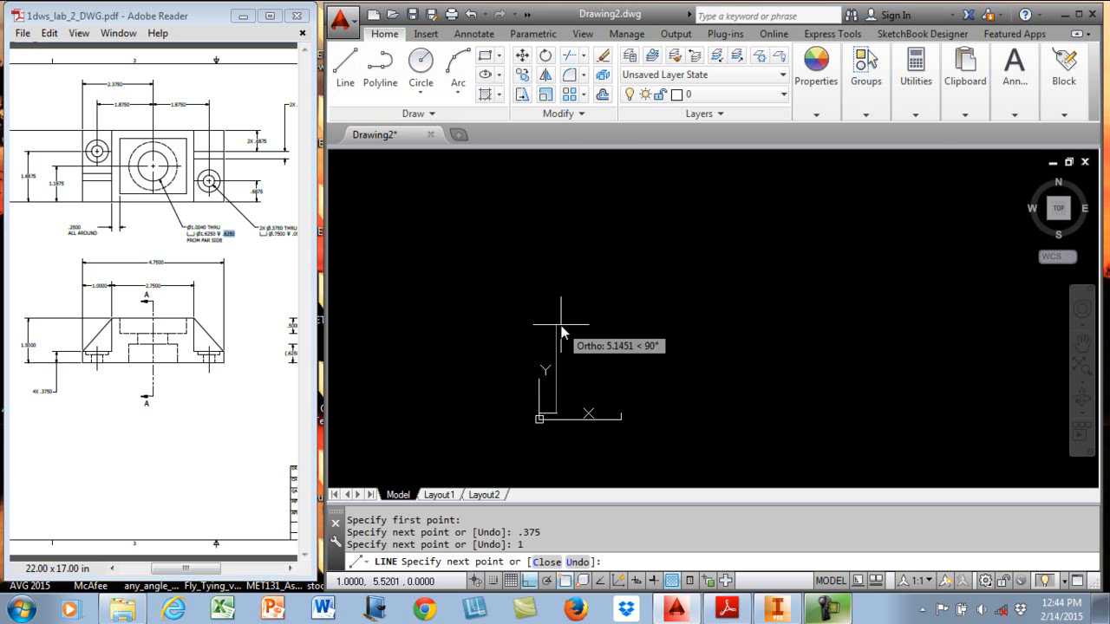
Continue the outline vertically to point 1,1.5 and add the 2.75 horizontal top edge.
type("1,1.5")
key("Return")
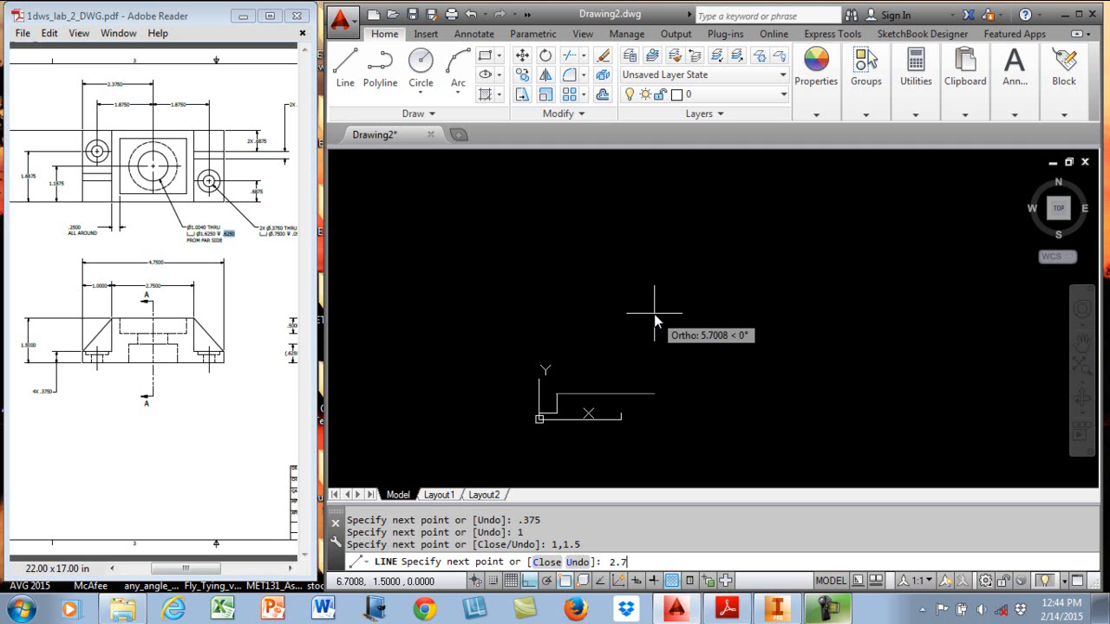
type("2.75")
key("Return")
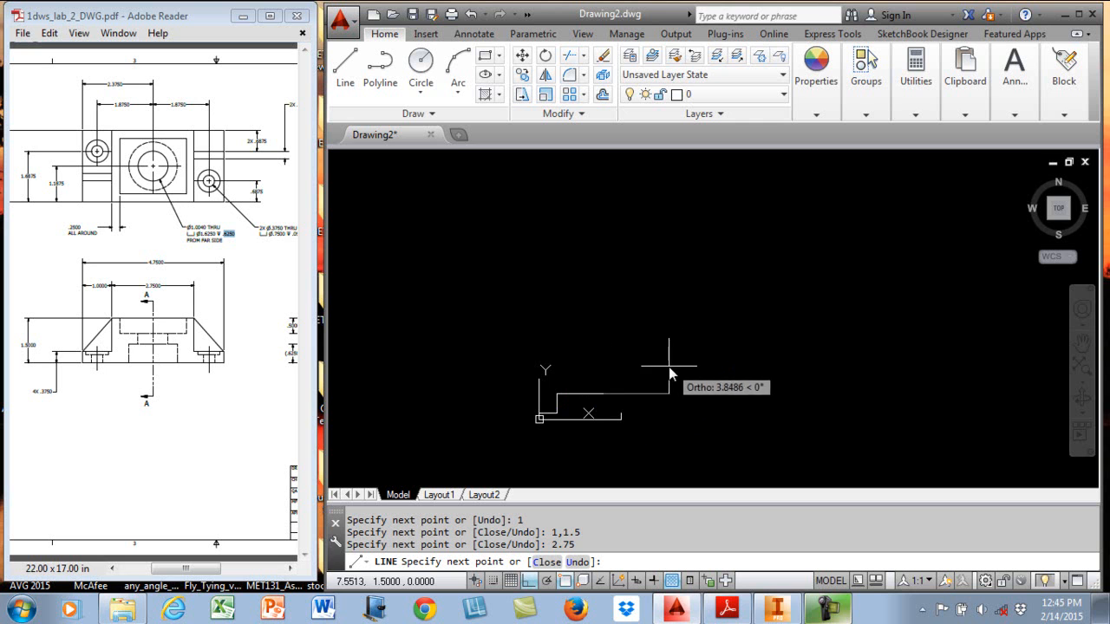
scroll(633, 416, "up", 4)
mouse_move(632, 401)
middle_mouse_down()
mouse_move(659, 347)
mouse_move(796, 273)
middle_mouse_up()
scroll(699, 322, "up", 2)
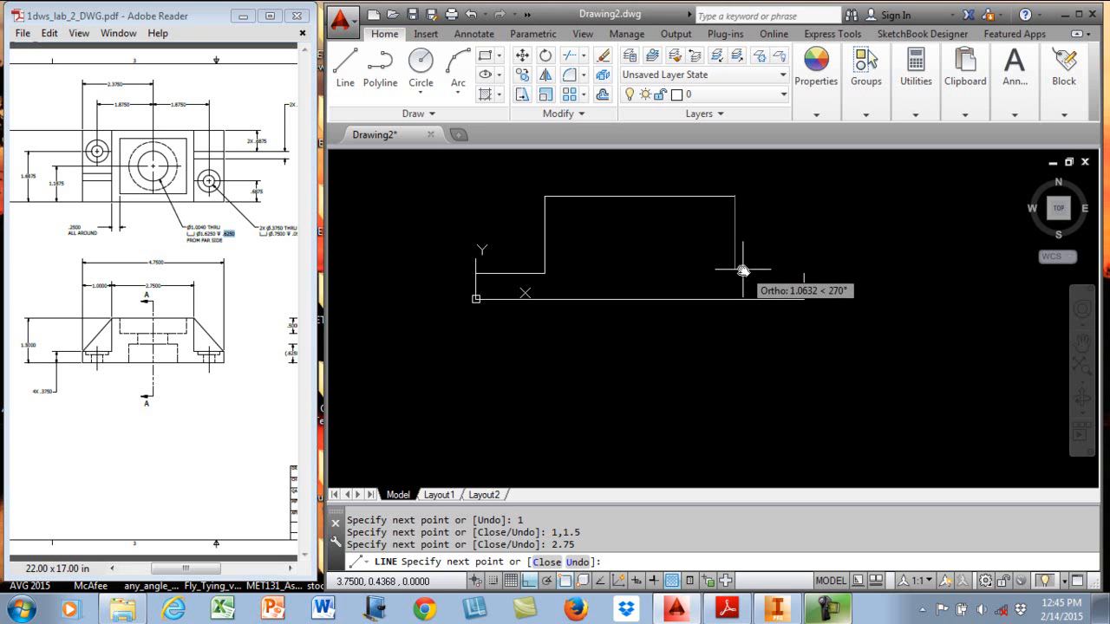
key("Return")
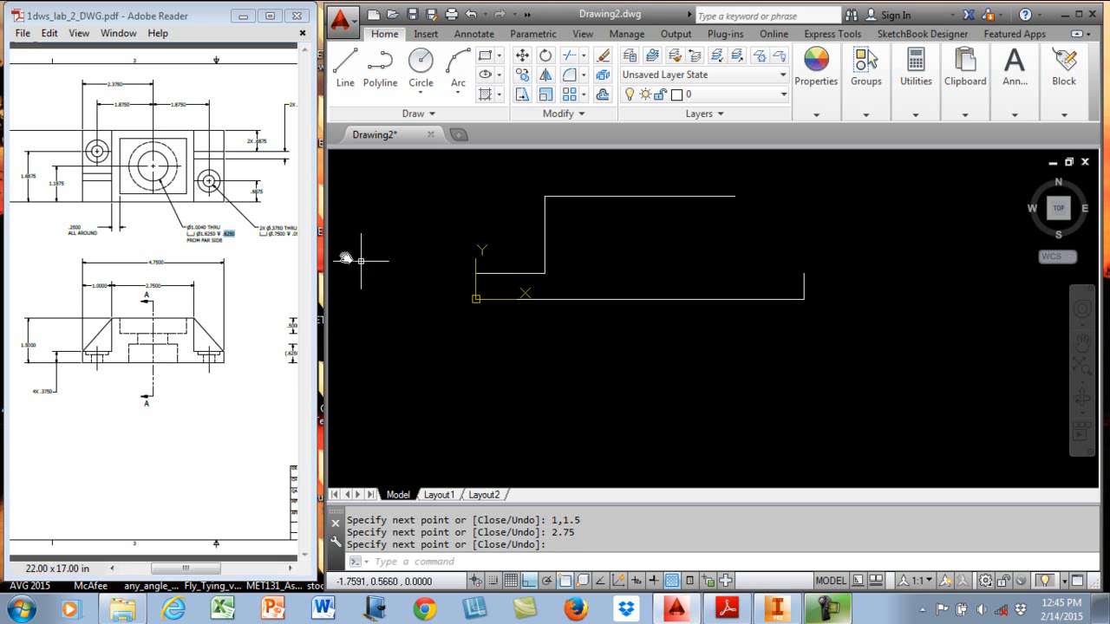
Mirror the ledge and the vertical riser about a vertical line through the top edge's midpoint, keeping the source objects.
left_click(545, 75)
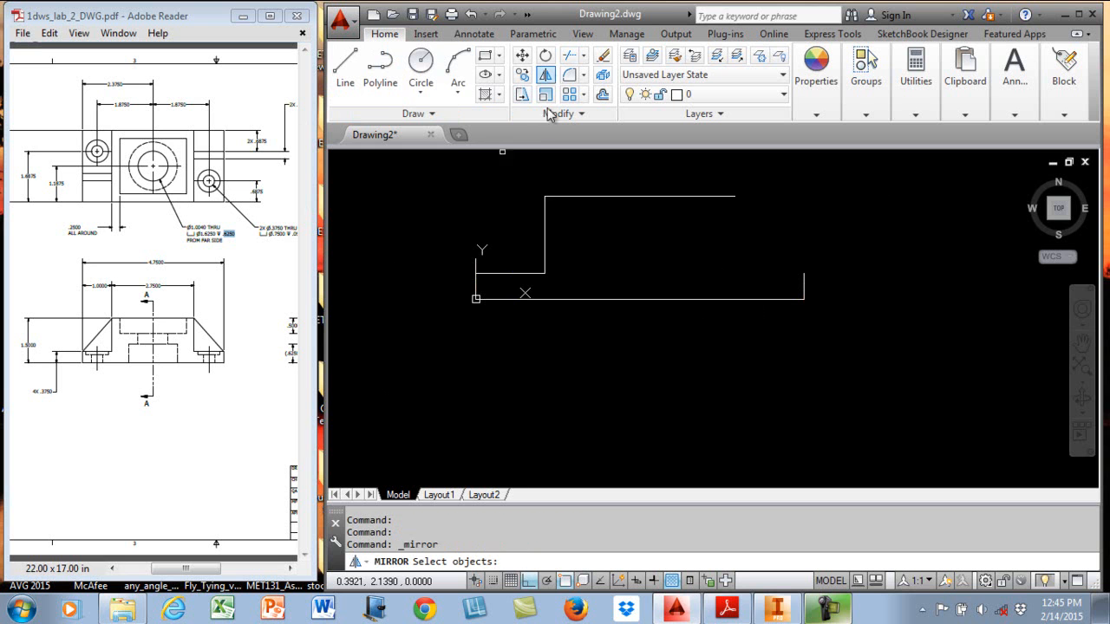
left_click(563, 236)
left_click(526, 277)
key("Return")
right_click(628, 232, "shift")
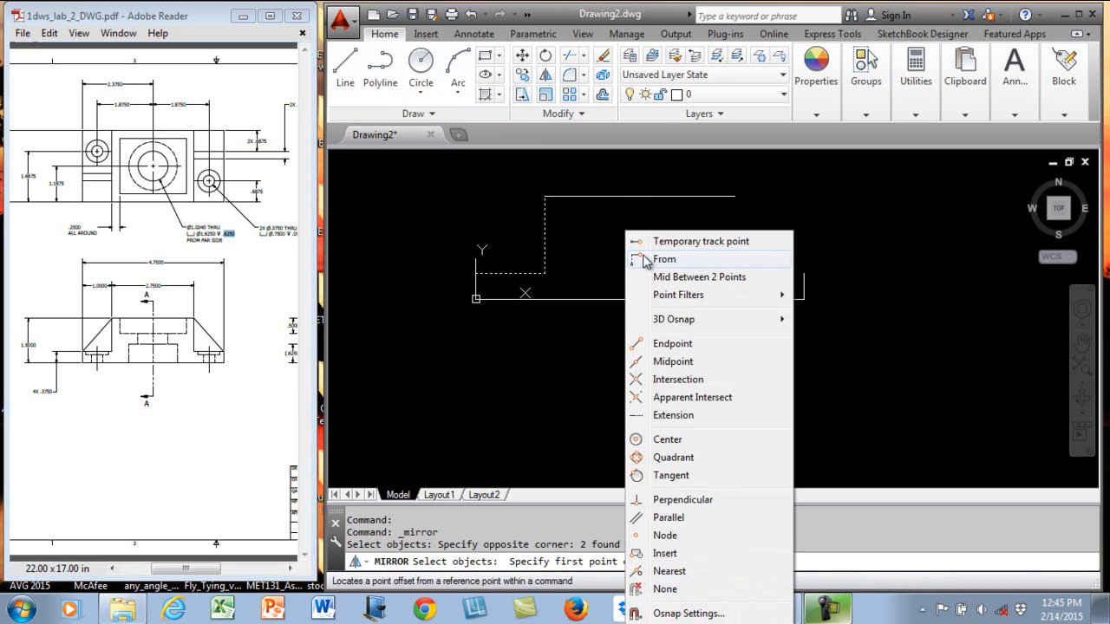
left_click(672, 361)
left_click(640, 197)
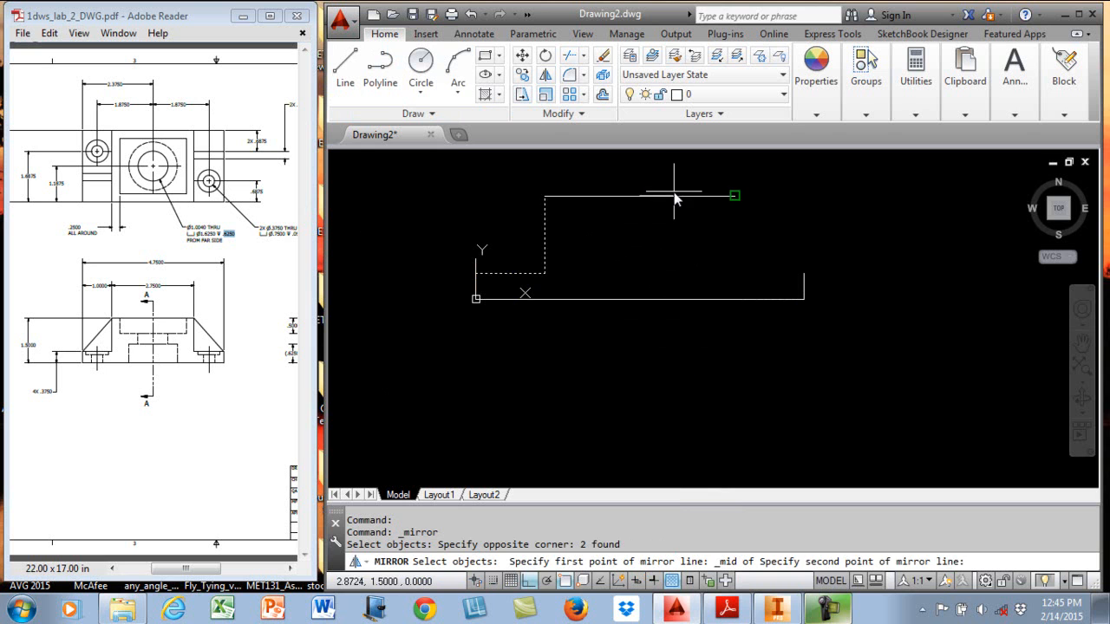
left_click(640, 255)
key("Return")
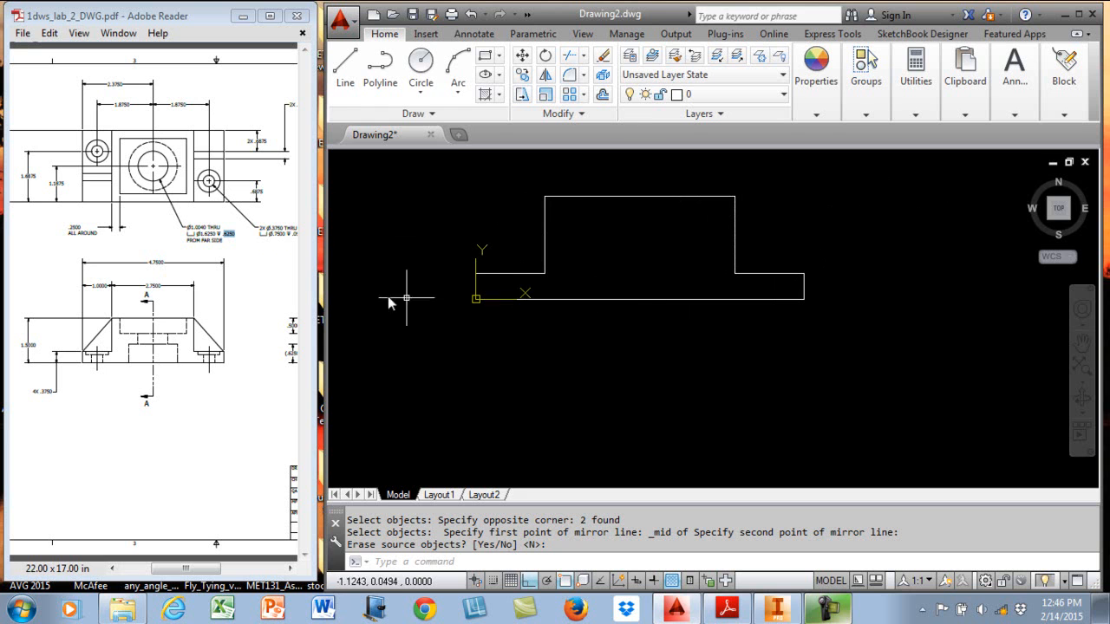
Draw the two sloped rib lines connecting the top edge's corners to the outer corners of the ledges.
left_click(345, 69)
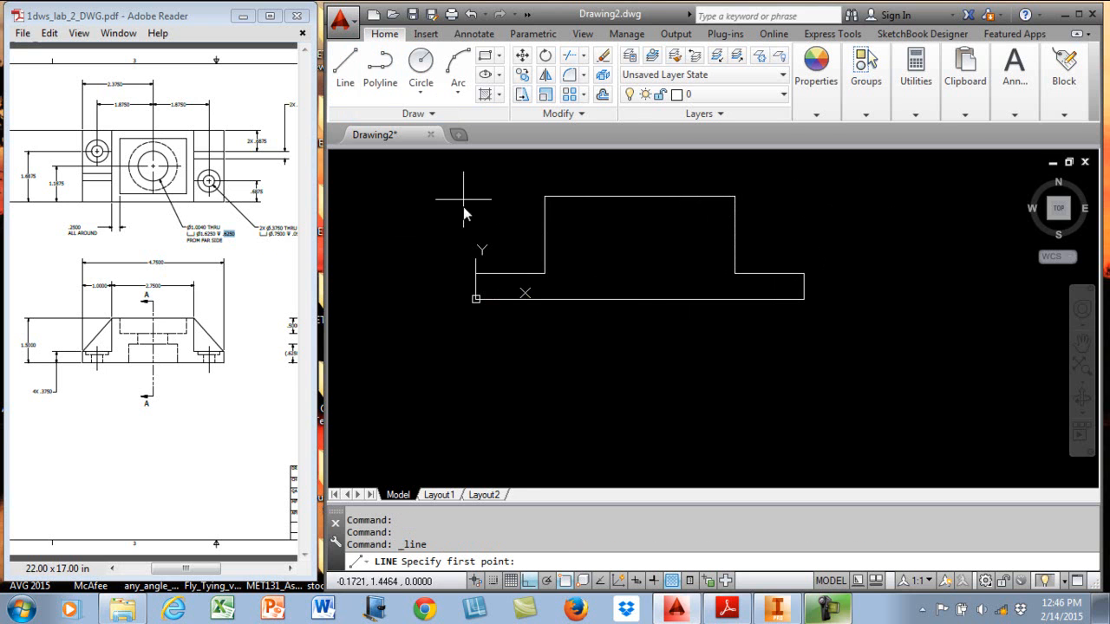
left_click(475, 273)
left_click(545, 199)
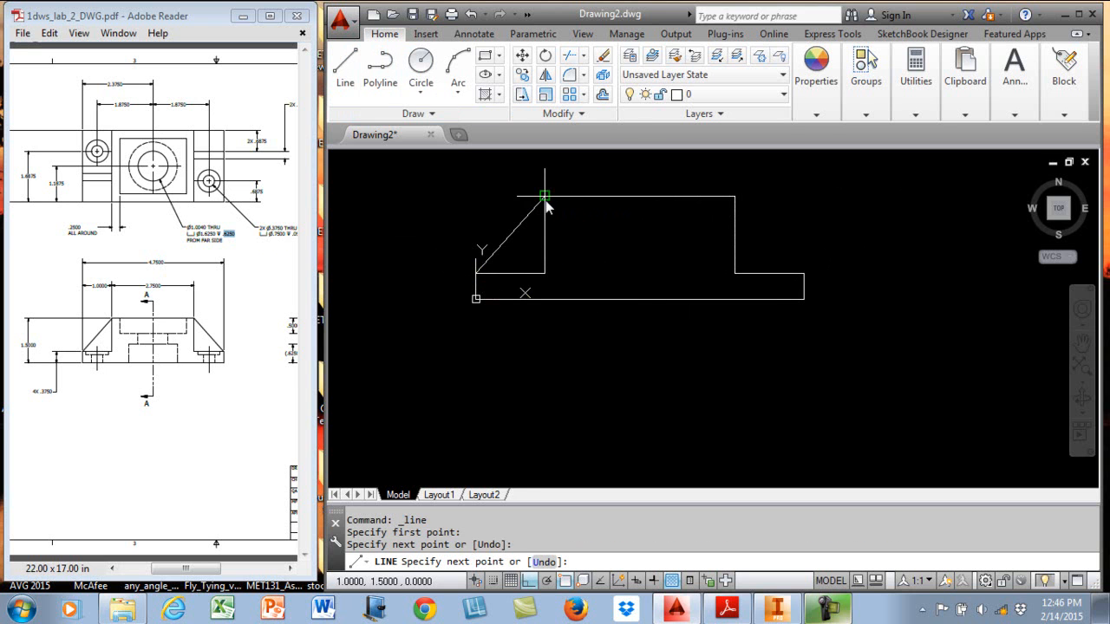
key("Return")
key("Return")
left_click(735, 198)
left_click(803, 273)
key("Return")
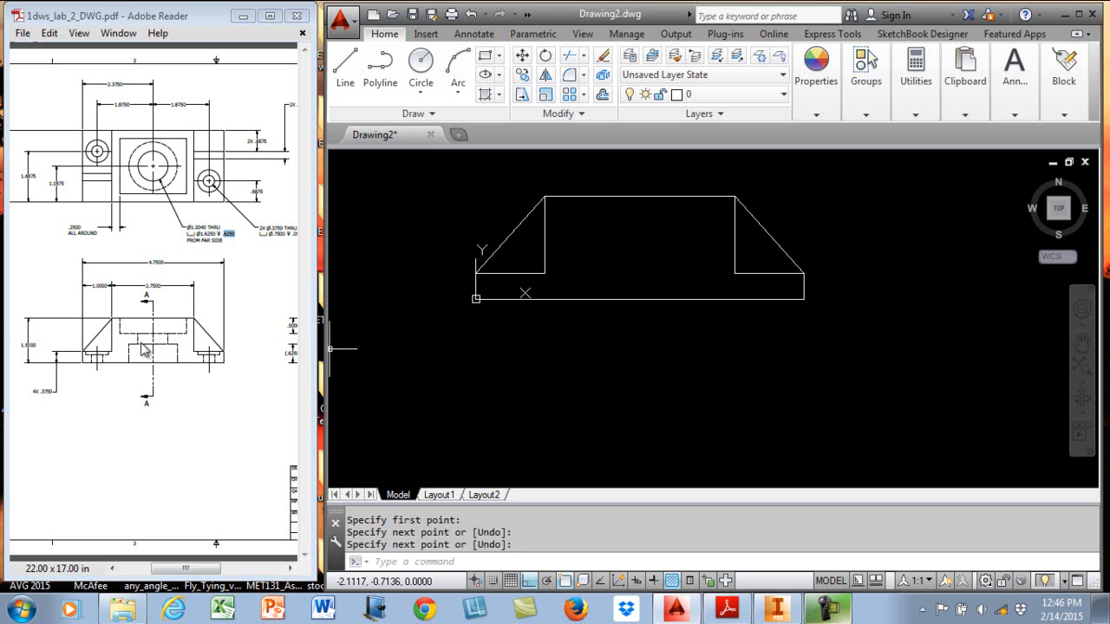
Save the drawing as ORTHO LAB2 VIDEO in the 1MET131_Lessons folder.
mouse_move(619, 339)
middle_mouse_down()
mouse_move(659, 359)
mouse_move(659, 427)
middle_mouse_up()
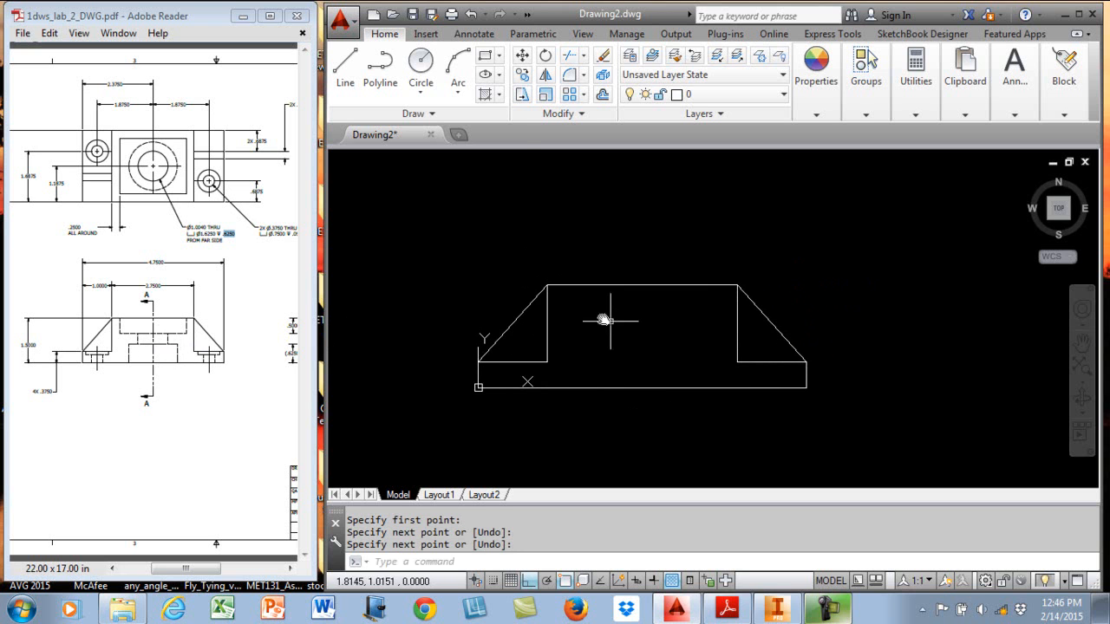
left_click(412, 13)
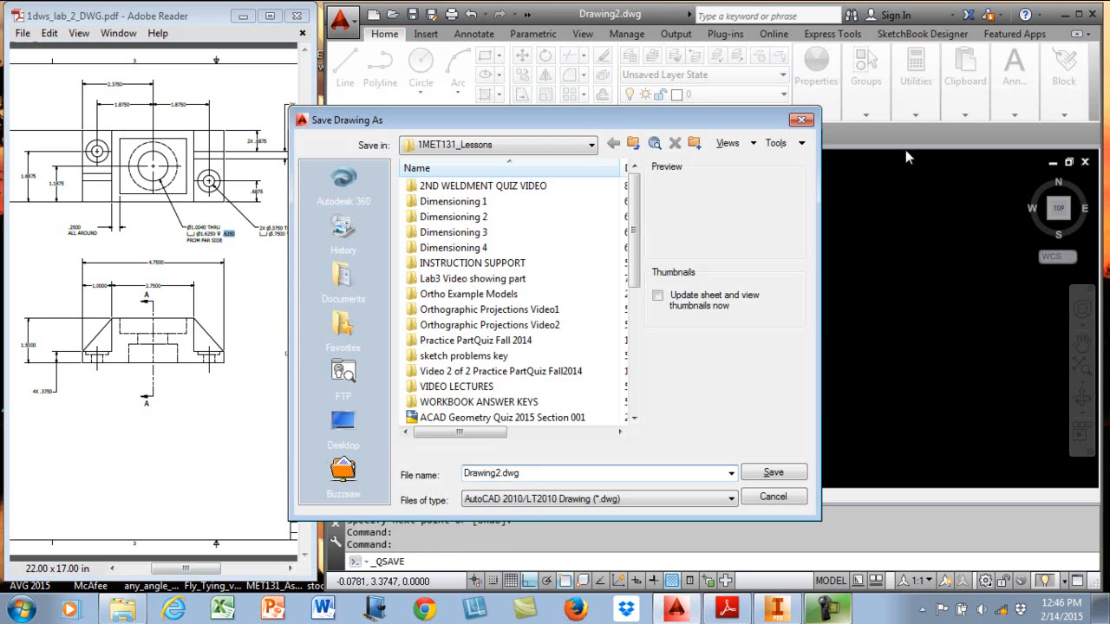
left_click_drag(636, 264, 637, 390)
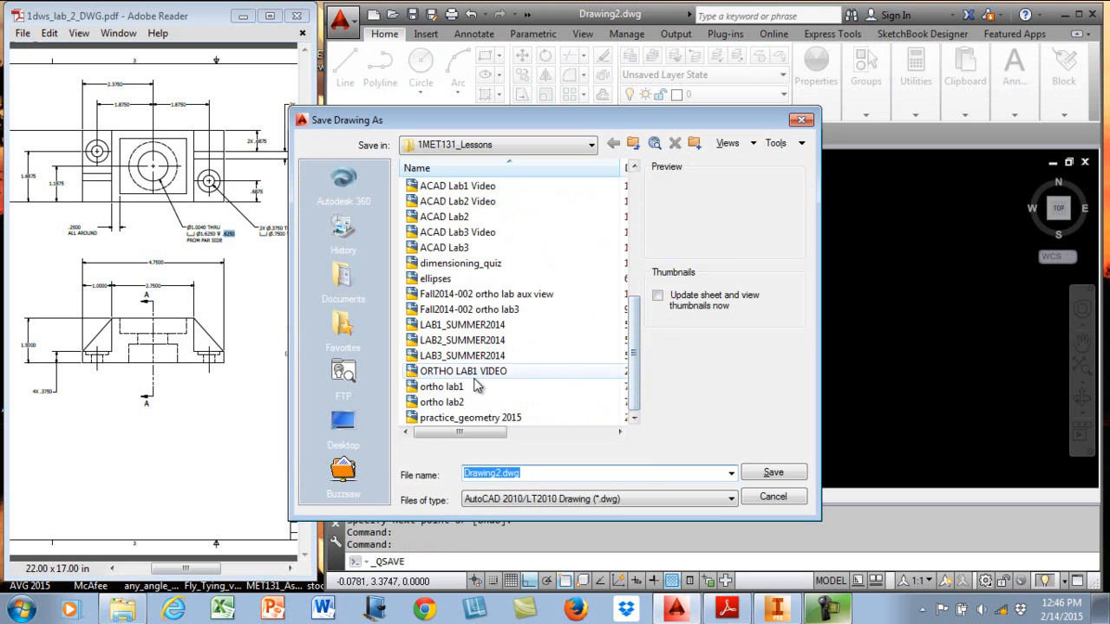
left_click(486, 372)
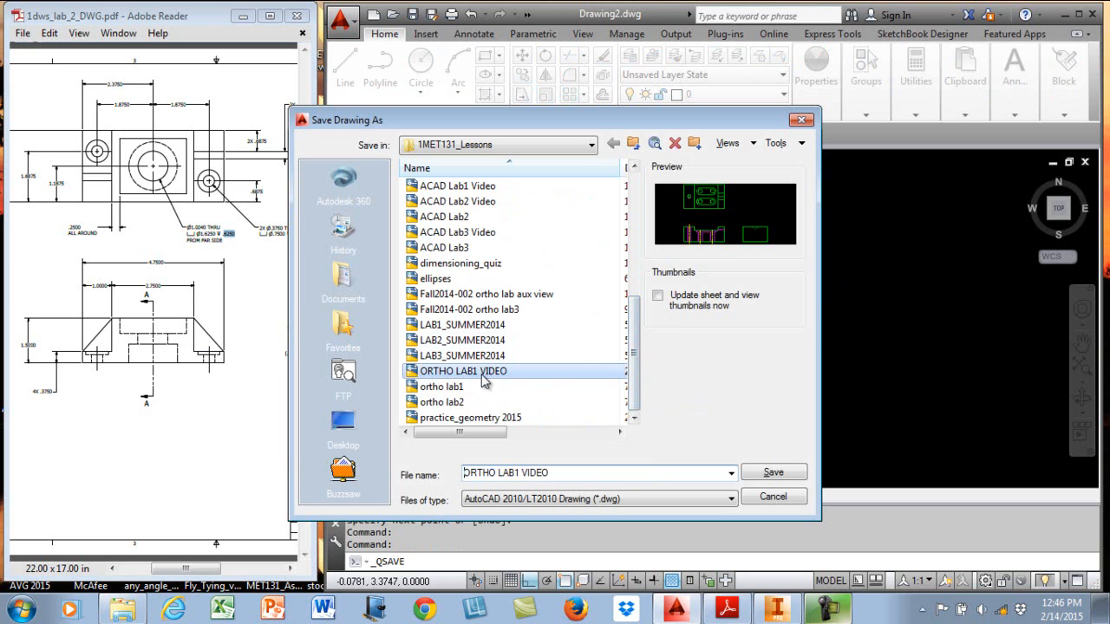
left_click(516, 472)
left_click(516, 473)
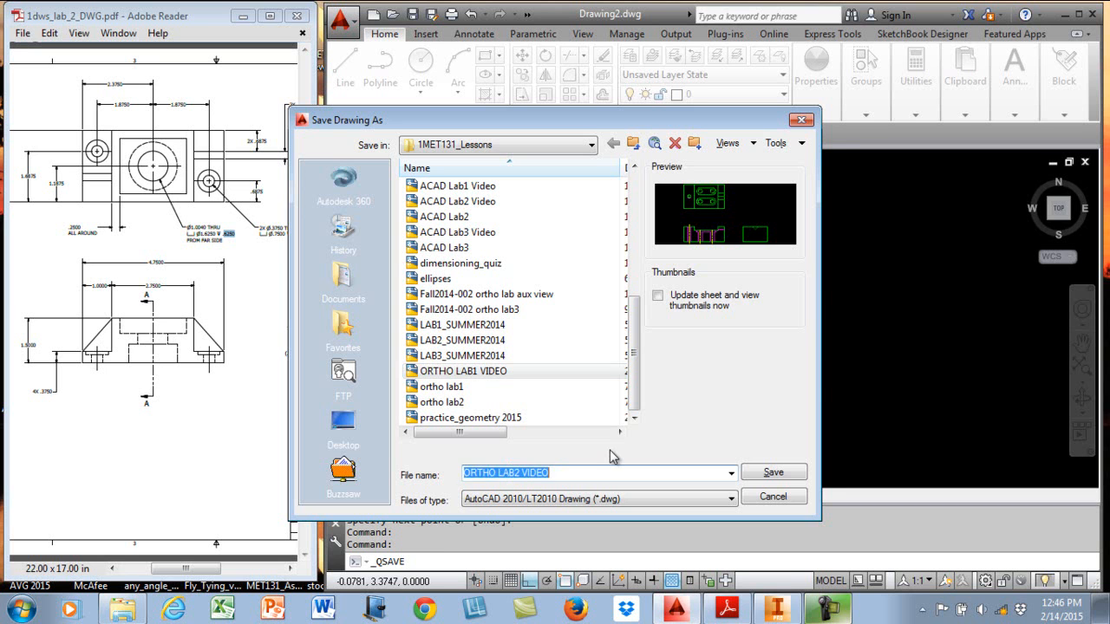
type("2")
key("Return")
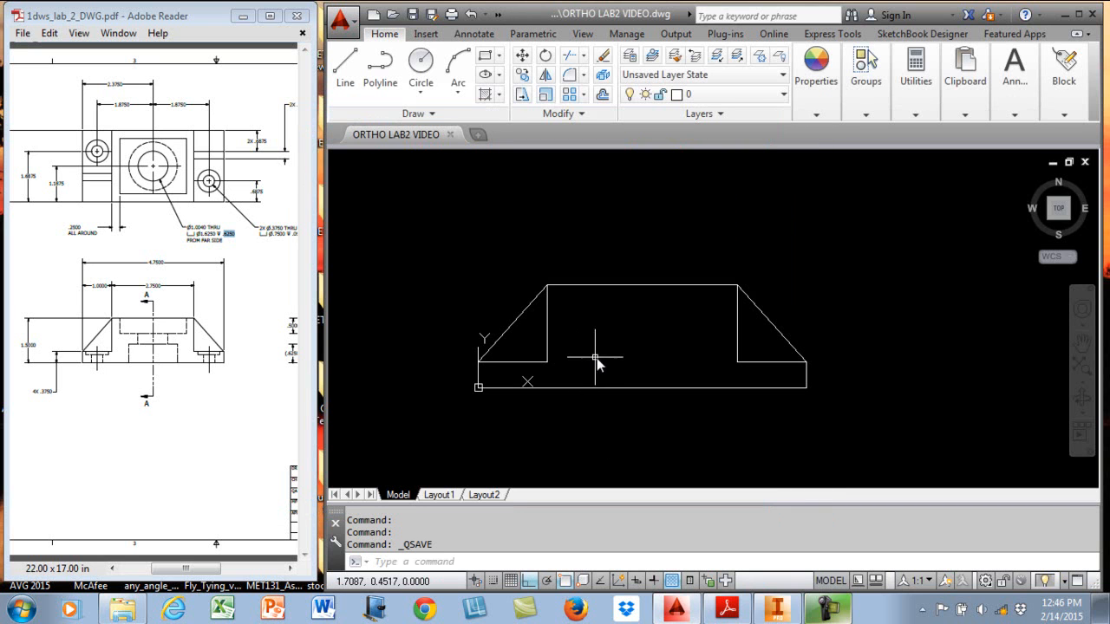
Switch to the reference PDF in Adobe Reader and examine its top, front and section views at a reduced zoom.
middle_click_drag(629, 320, 619, 347)
middle_click_drag(622, 277, 622, 303)
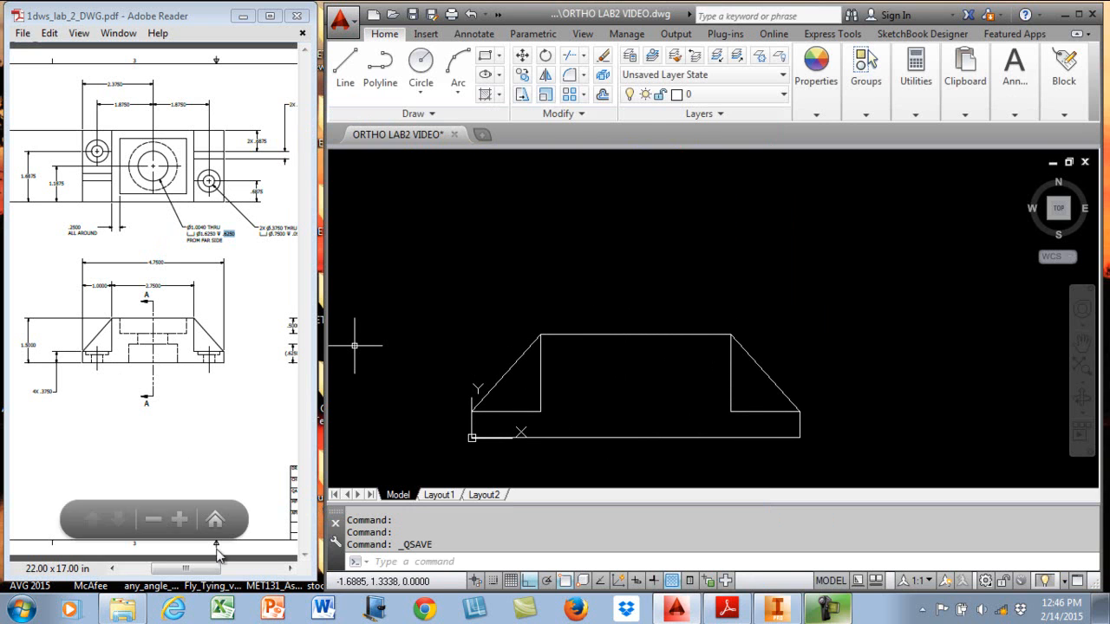
mouse_move(209, 569)
left_mouse_down()
mouse_move(236, 587)
mouse_move(202, 569)
left_mouse_up()
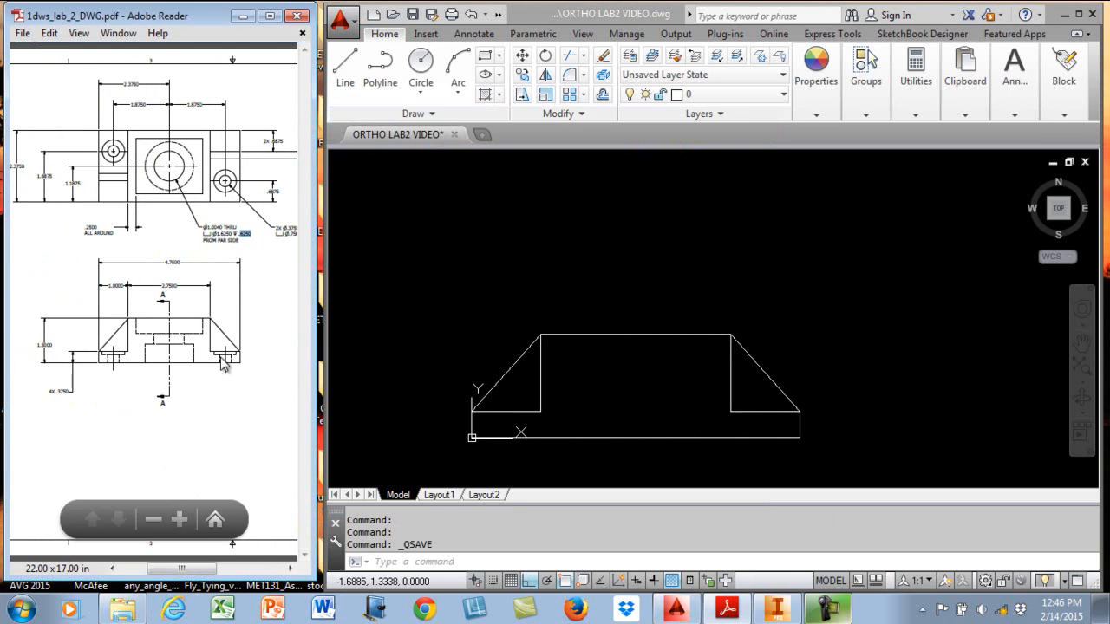
left_click(152, 521)
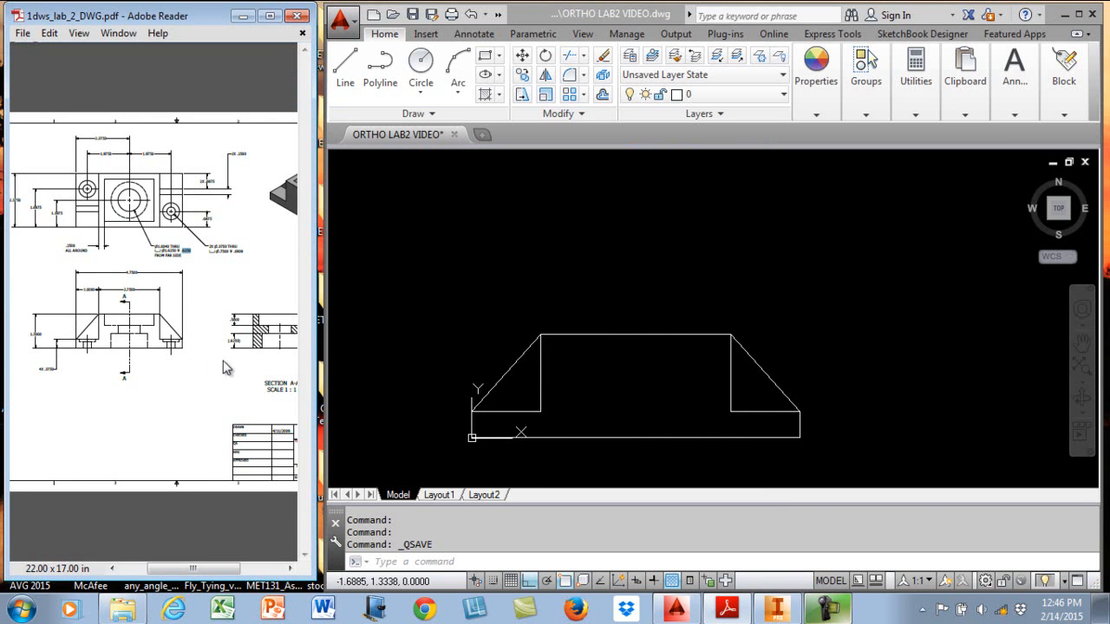
Enlarge the reference PDF, widen its window and examine the dimensions of the top and front views.
left_click(179, 520)
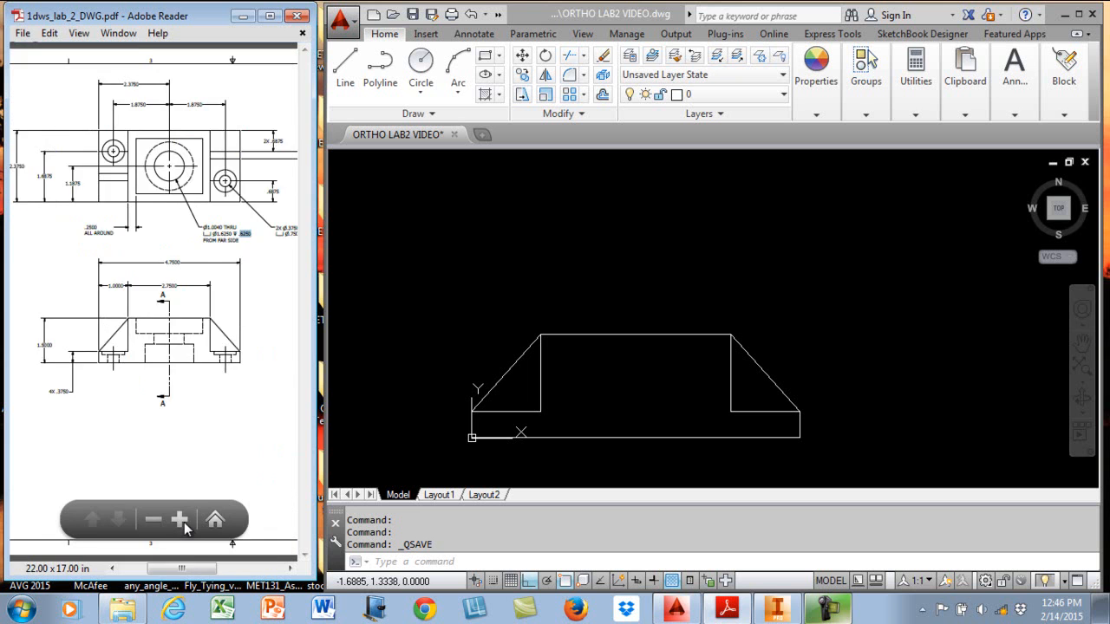
left_click(179, 520)
left_click_drag(324, 428, 409, 430)
left_click_drag(320, 434, 395, 446)
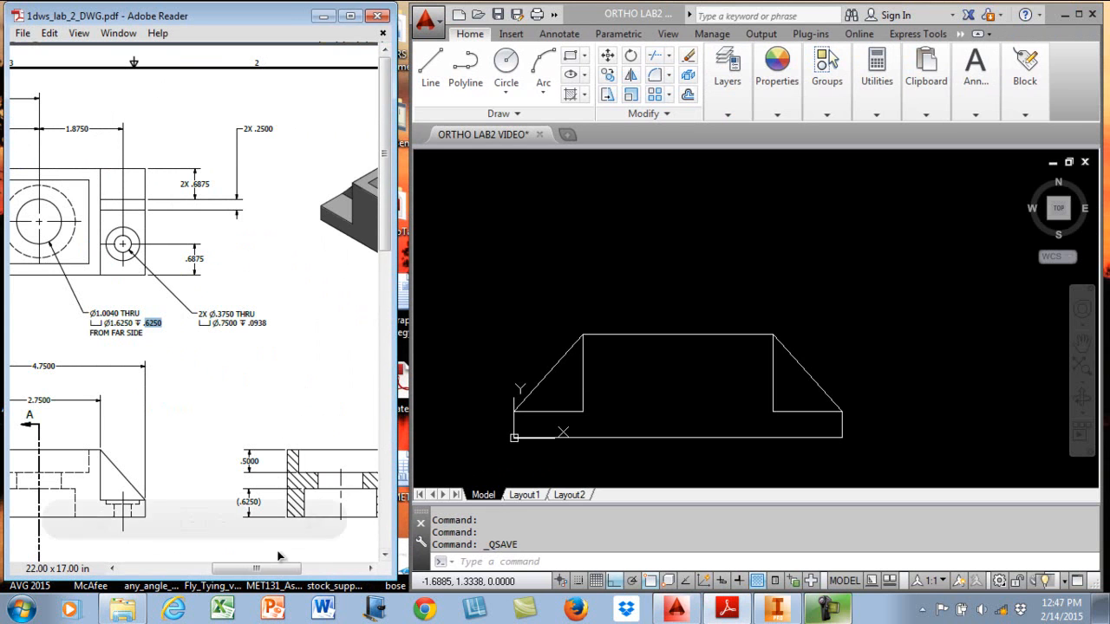
left_click_drag(279, 570, 258, 572)
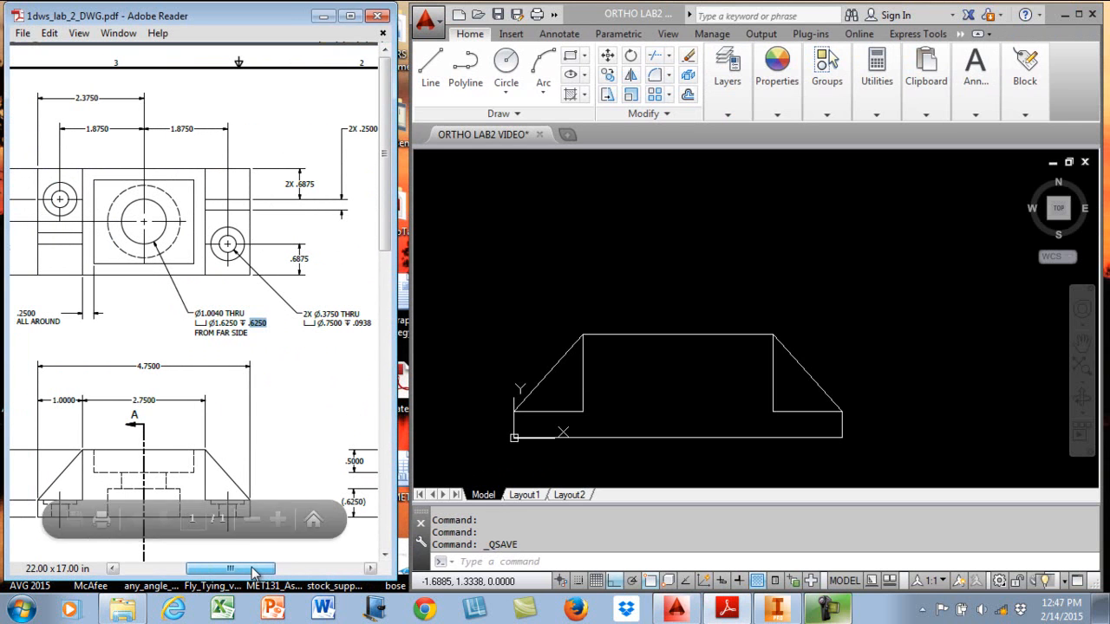
left_click_drag(398, 387, 404, 385)
left_click_drag(234, 570, 228, 575)
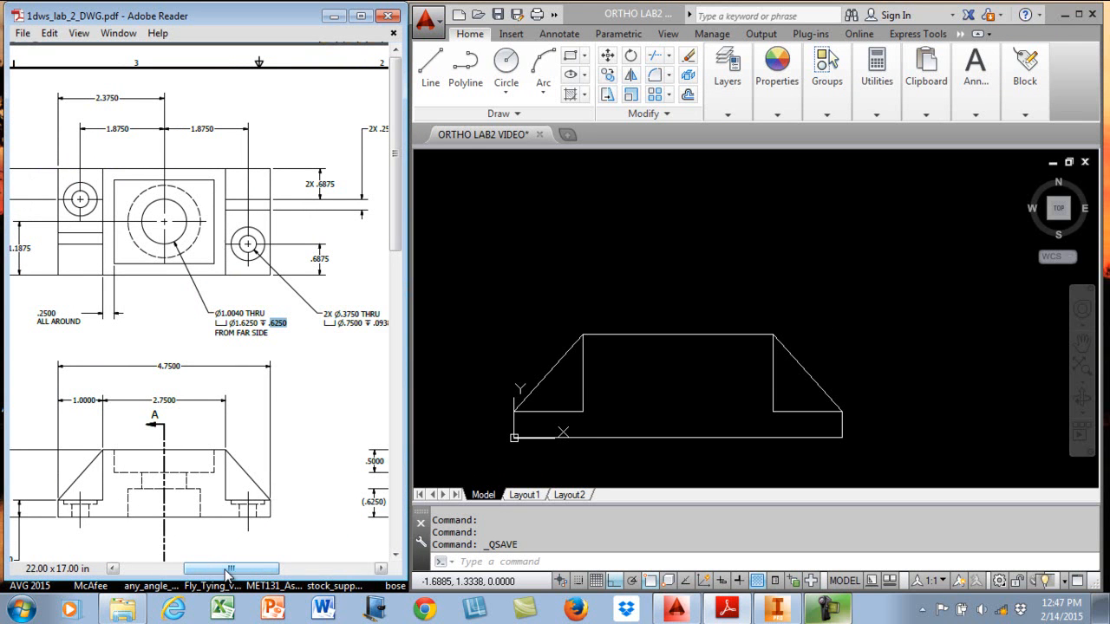
mouse_move(227, 573)
left_mouse_down()
mouse_move(190, 566)
mouse_move(201, 561)
left_mouse_up()
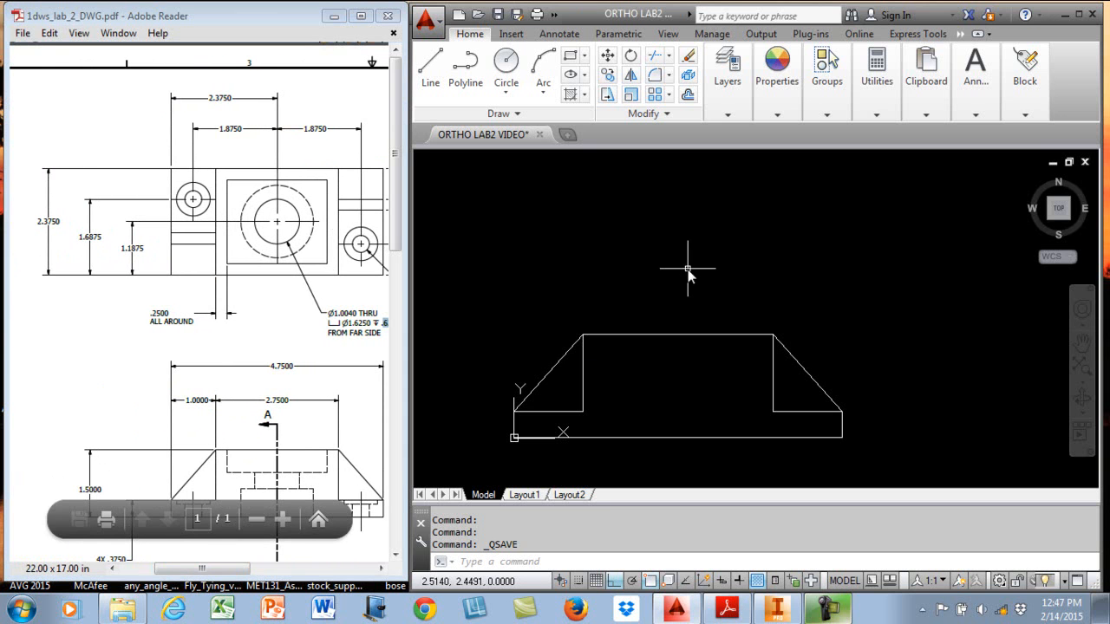
Draw a vertical guide line about 3 units long upward from the outer corner of the front view's left ledge.
scroll(700, 282, "up", 2)
scroll(703, 285, "down", 2)
mouse_move(705, 223)
middle_mouse_down()
mouse_move(718, 271)
mouse_move(735, 286)
mouse_move(731, 205)
middle_mouse_up()
left_click(431, 68)
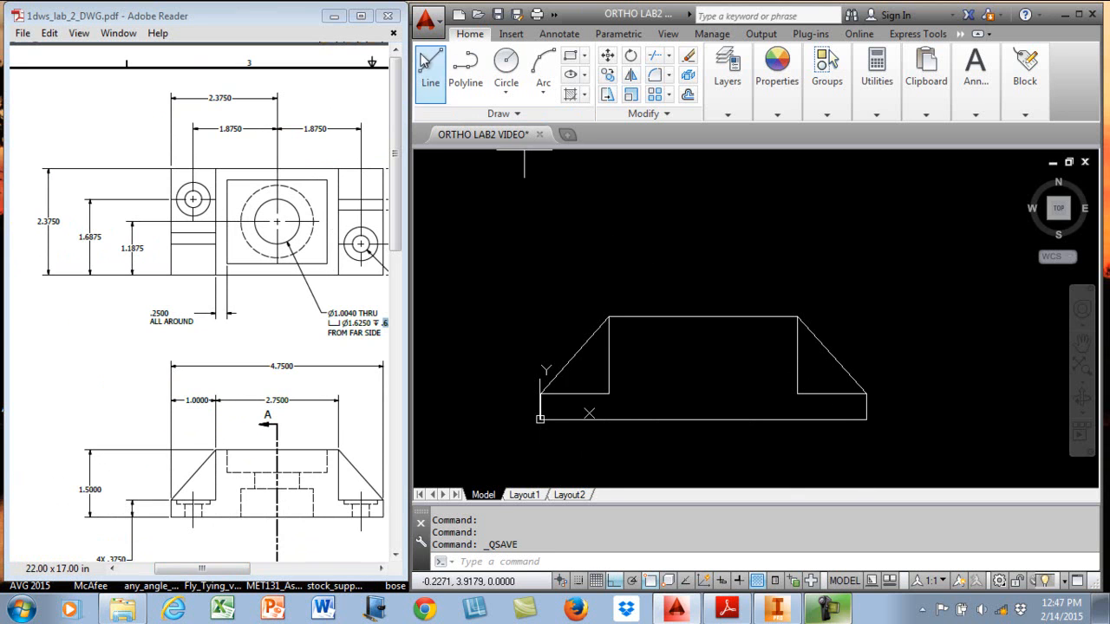
left_click(541, 416)
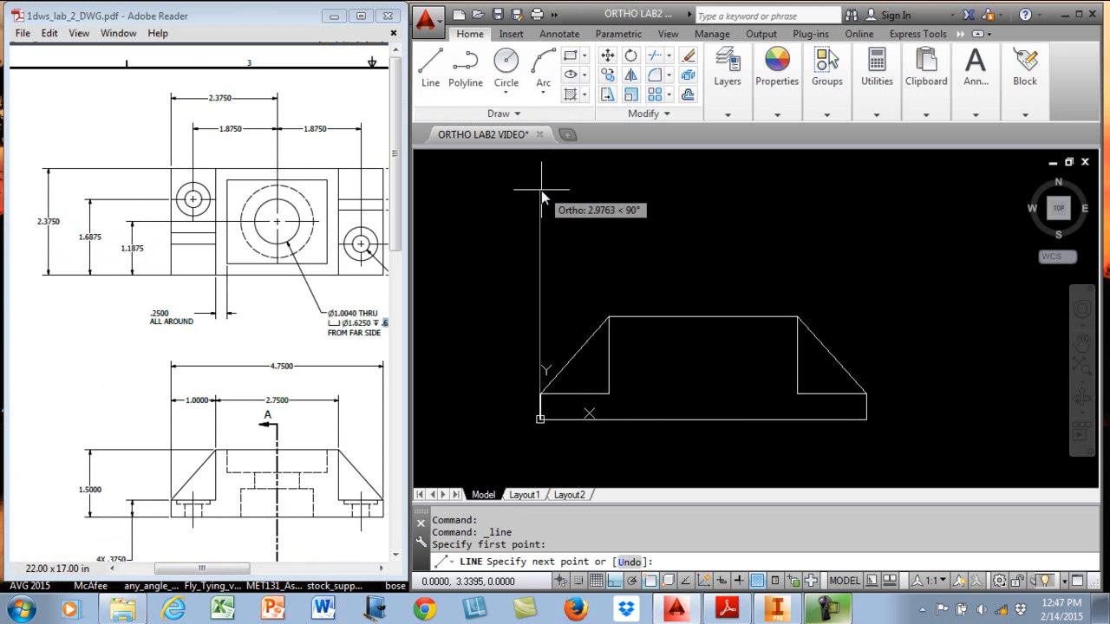
left_click(541, 185)
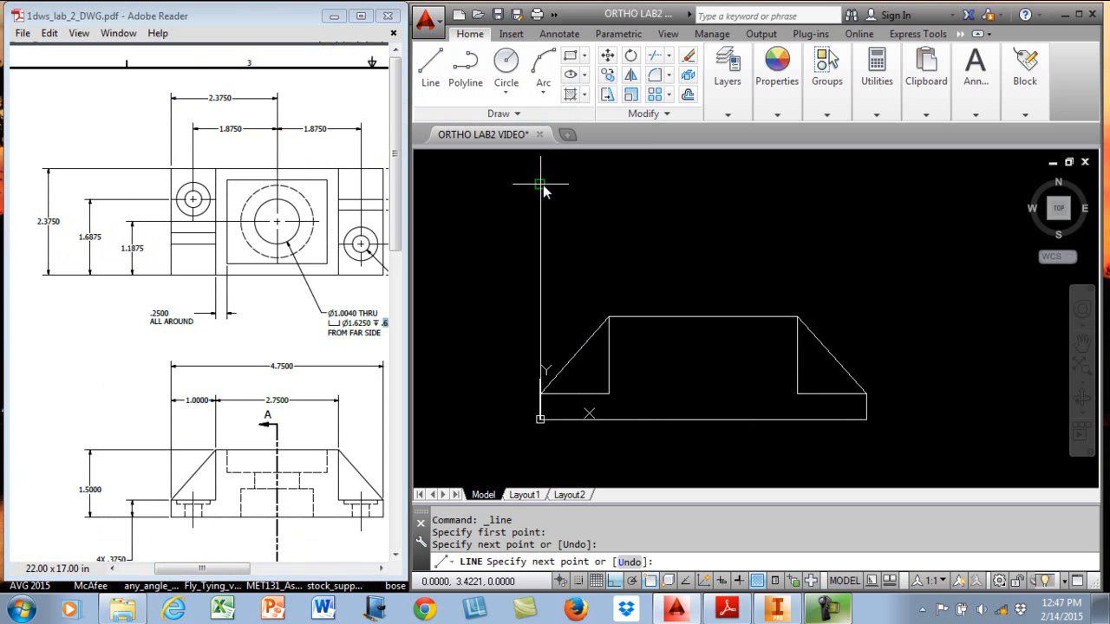
key("Return")
middle_click_drag(607, 202, 613, 310)
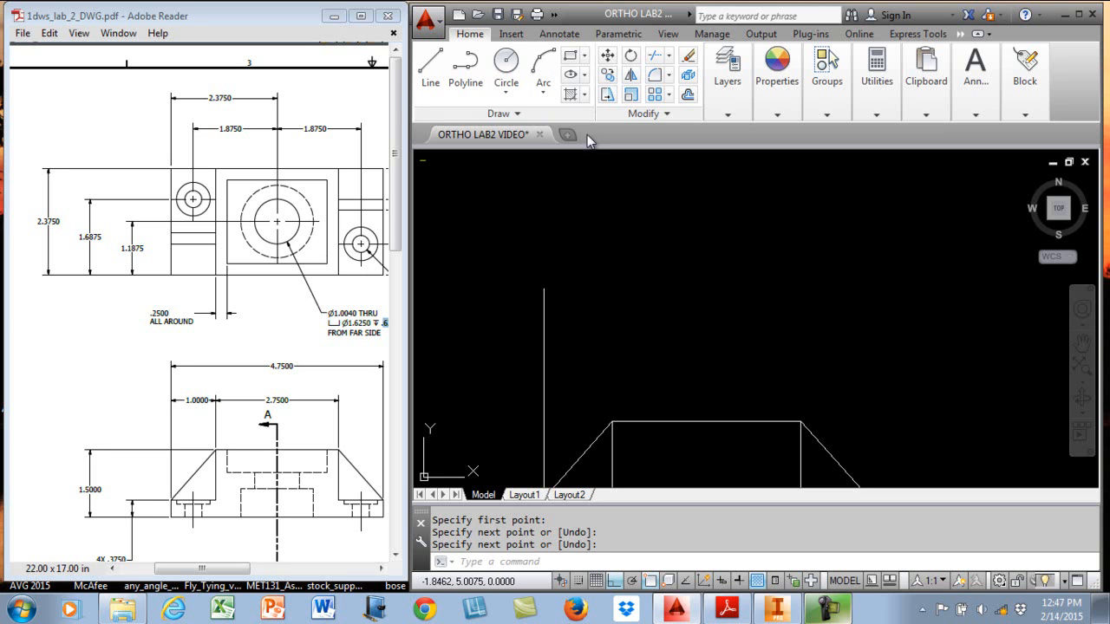
Draw the top view's 4.75 by 2.375 rectangle from the guide line's upper end, and erase the guide line.
left_click(573, 57)
left_click(544, 289)
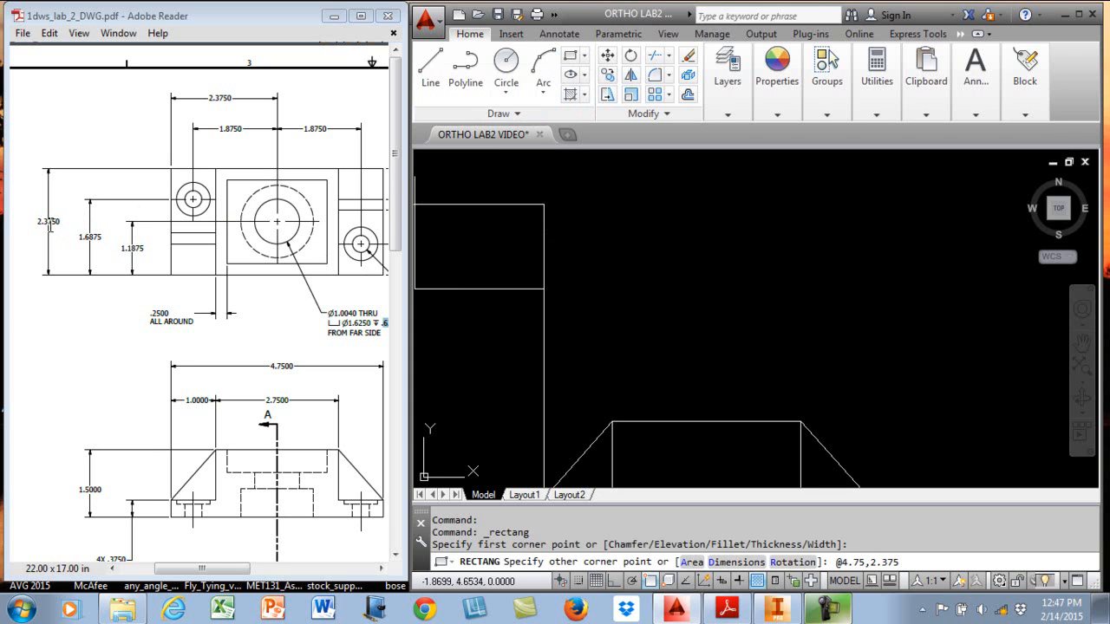
key("Return")
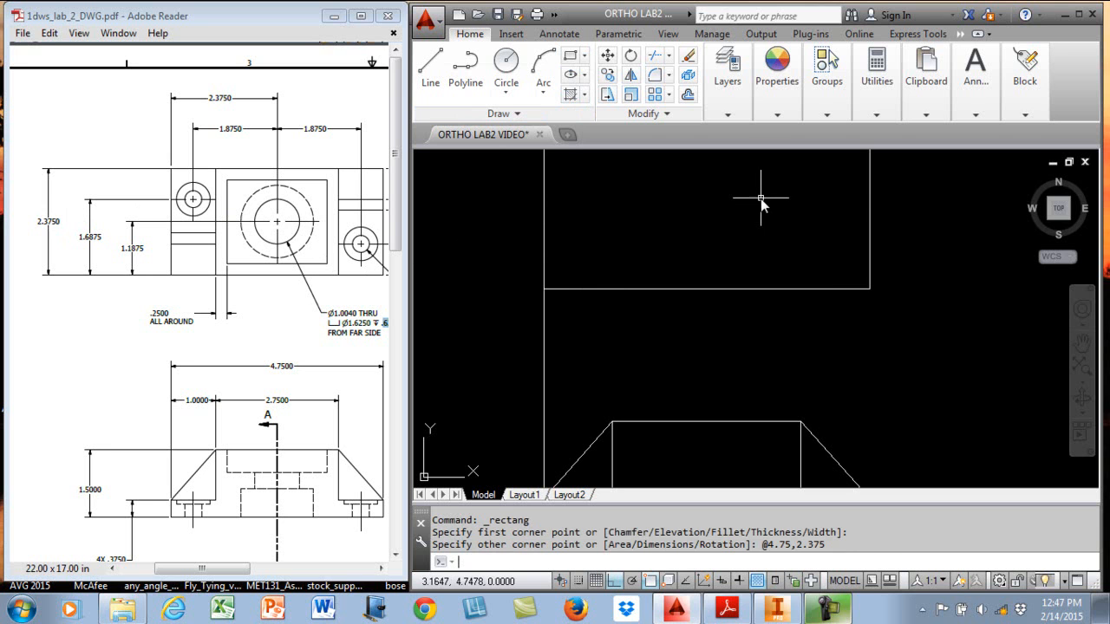
scroll(797, 314, "up", 2)
scroll(789, 314, "down", 2)
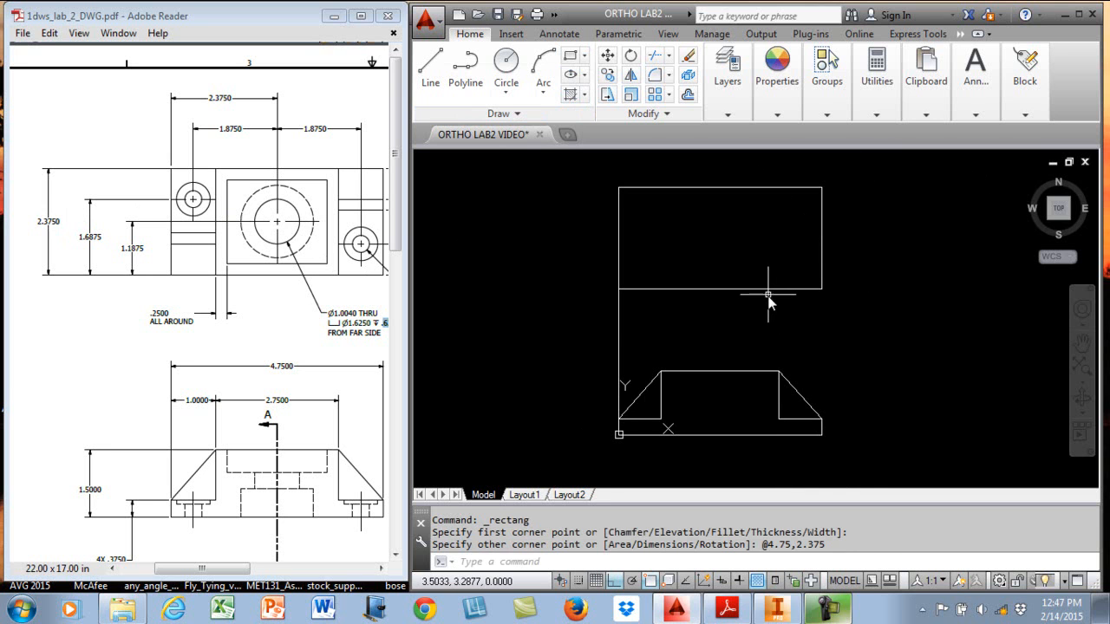
left_click(618, 325)
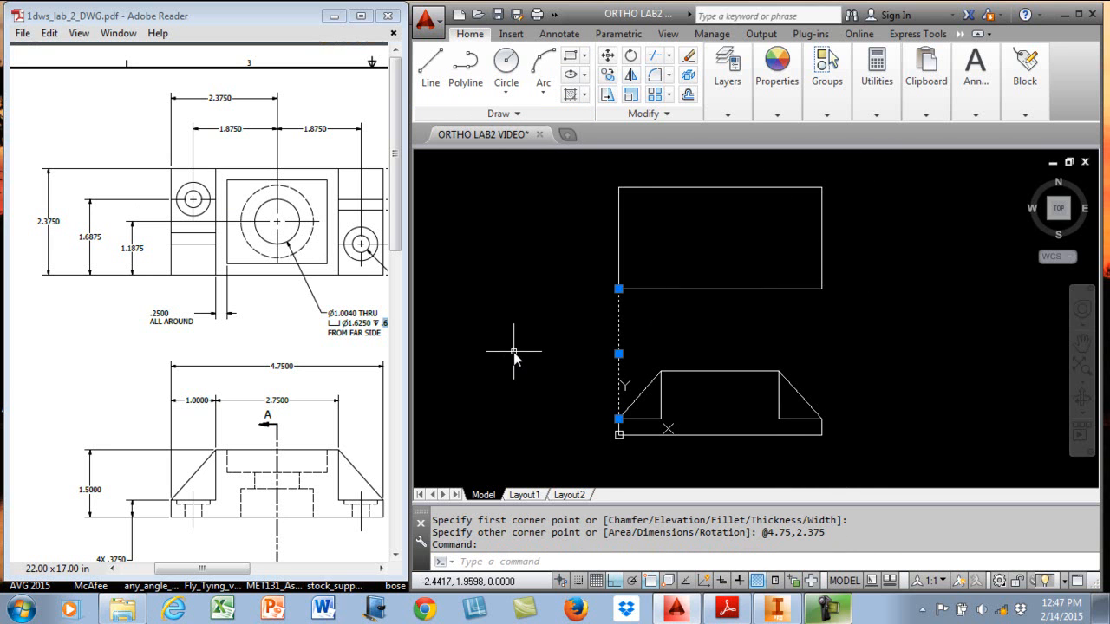
key("Delete")
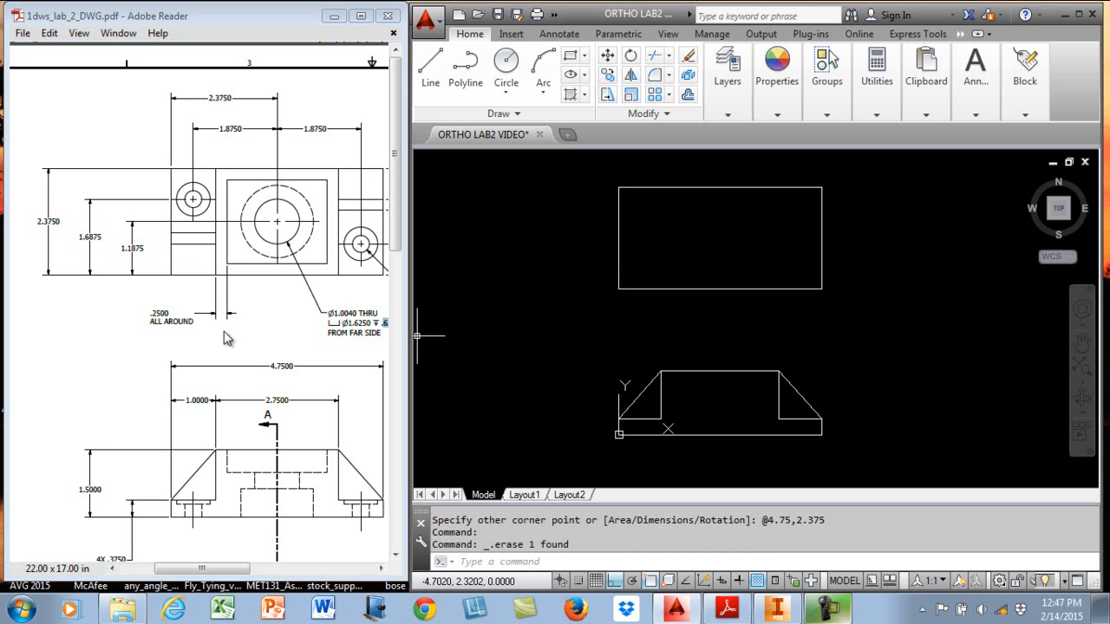
left_click_drag(214, 571, 232, 573)
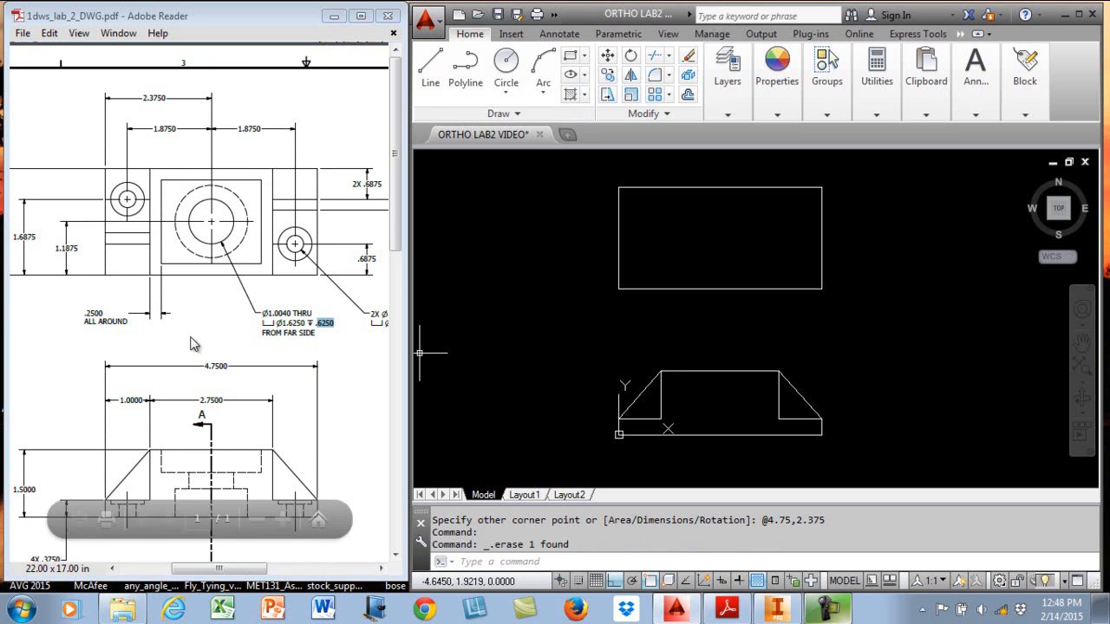
right_click(560, 338, "shift")
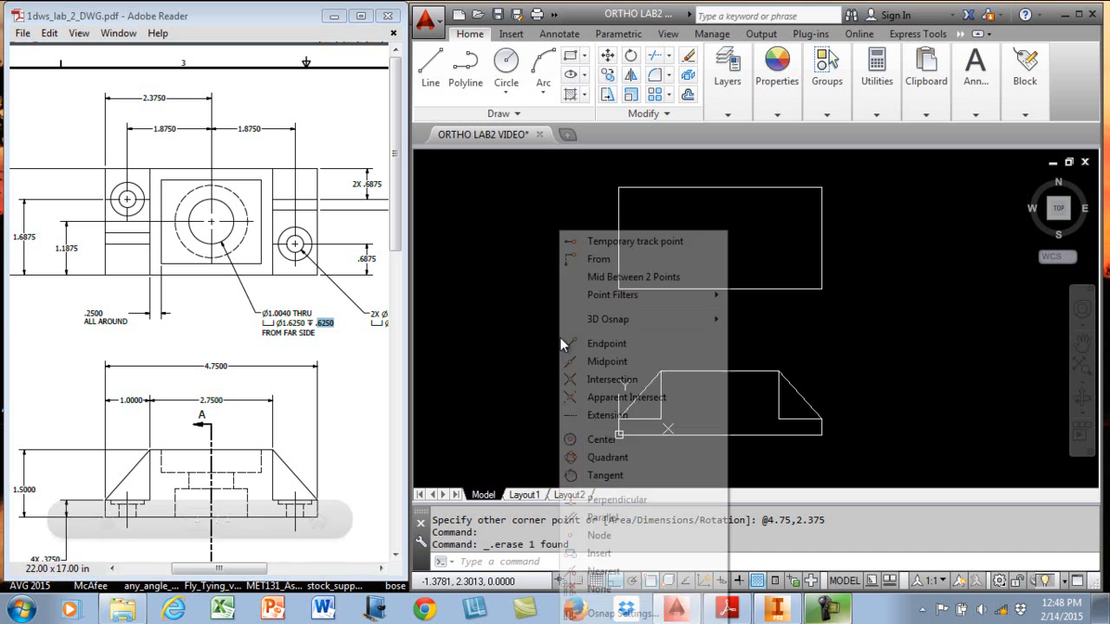
left_click(600, 258)
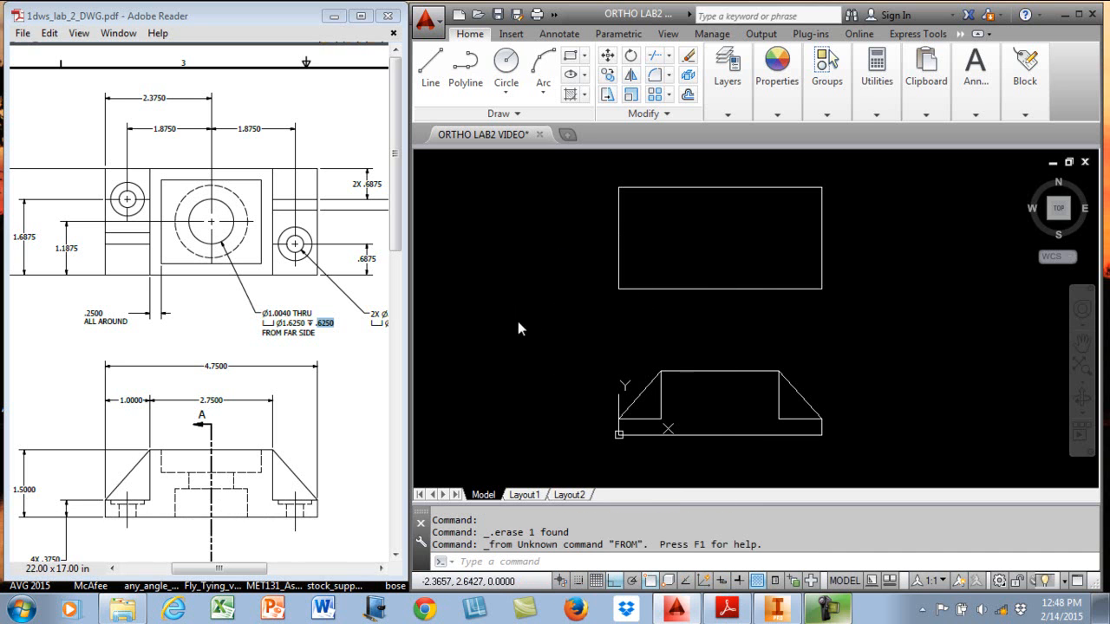
key("Escape")
key("Escape")
Draw a 2.75 by 2.375 rectangle inside the top view, starting at a 1,0 offset from its lower-left corner.
left_click(570, 55)
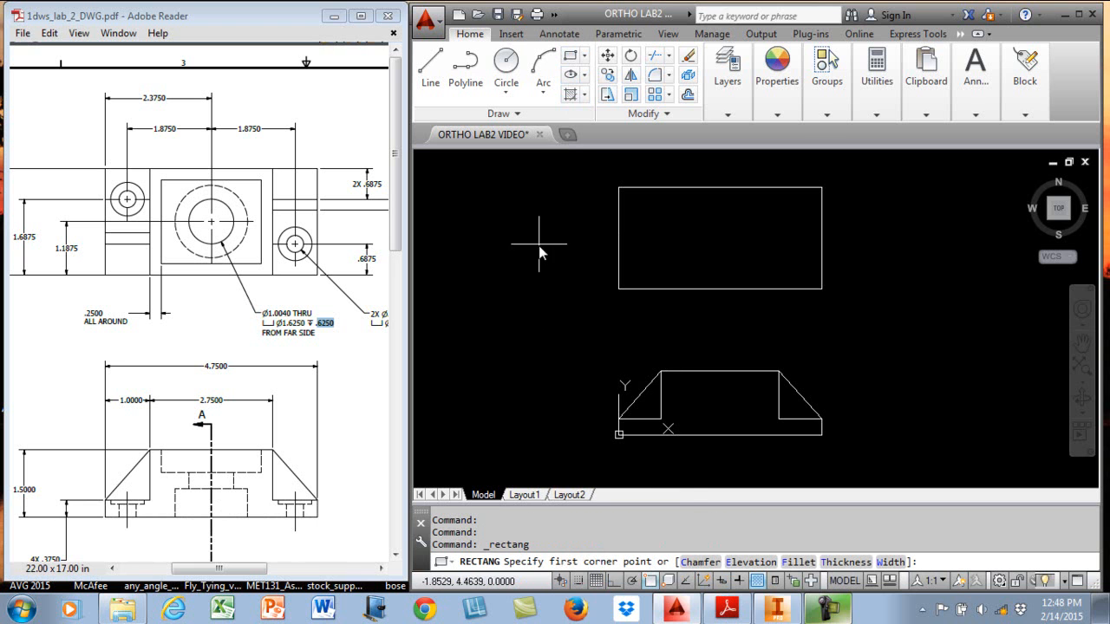
right_click(528, 260, "shift")
left_click(564, 258)
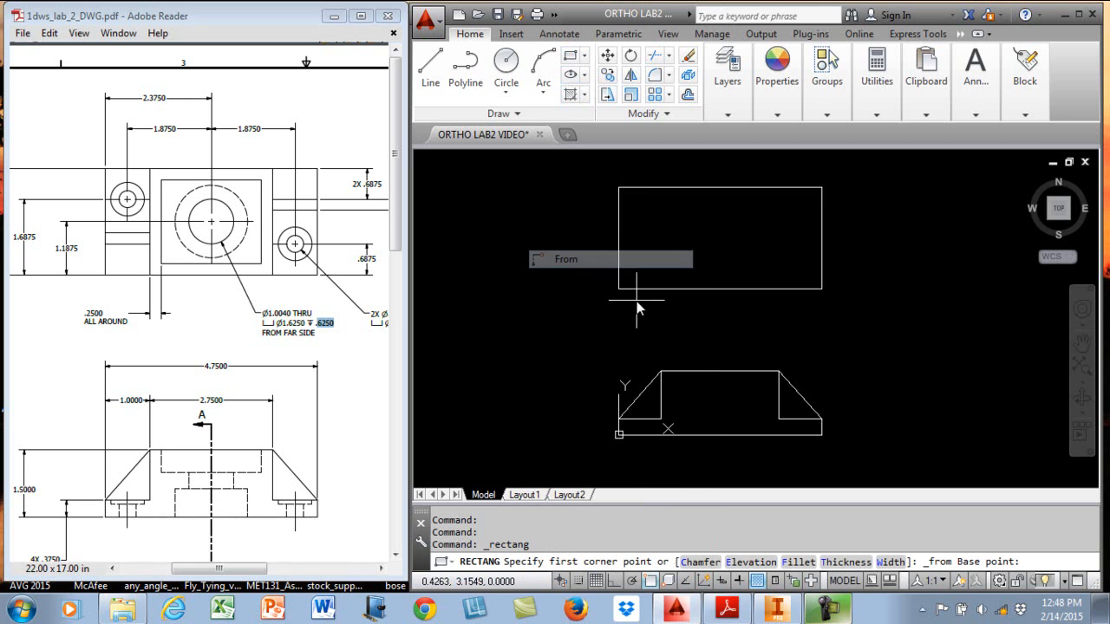
left_click(628, 301)
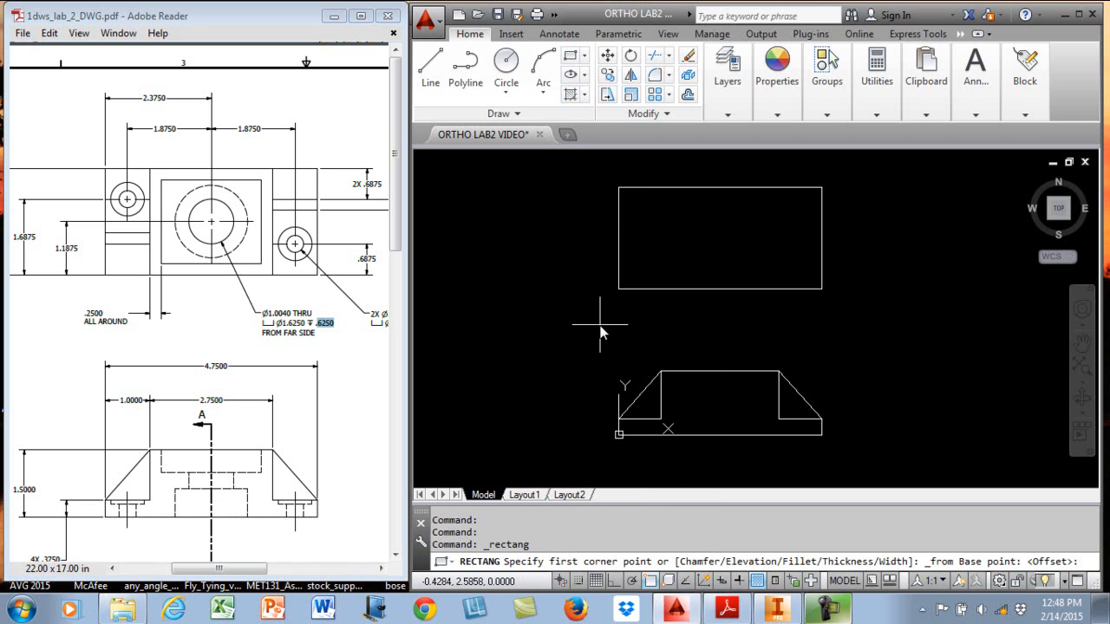
type("@1,")
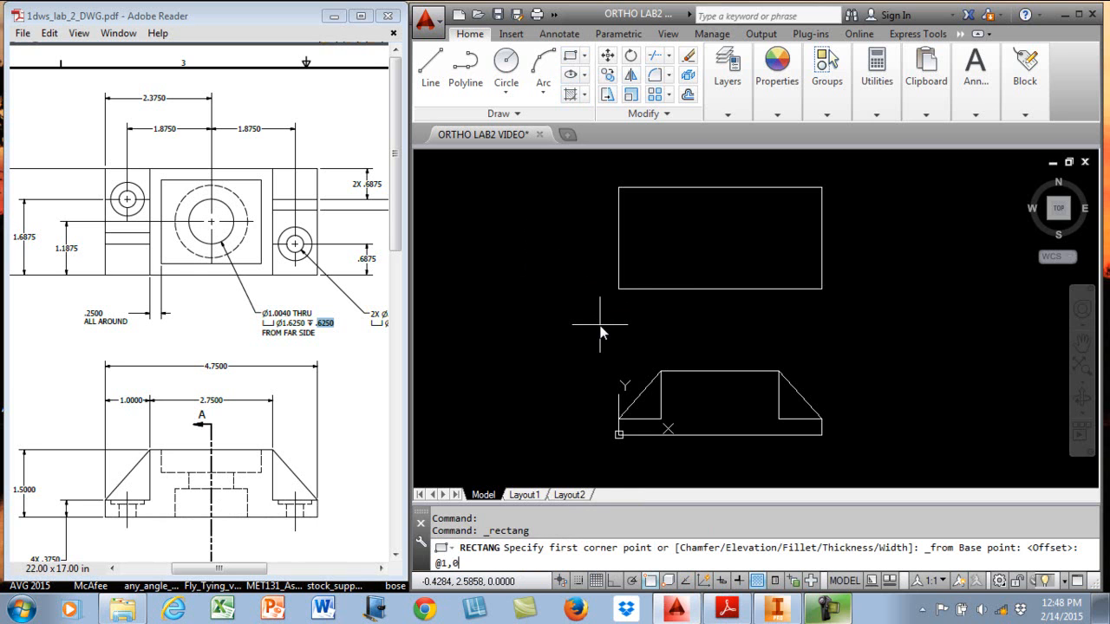
type("0")
key("Return")
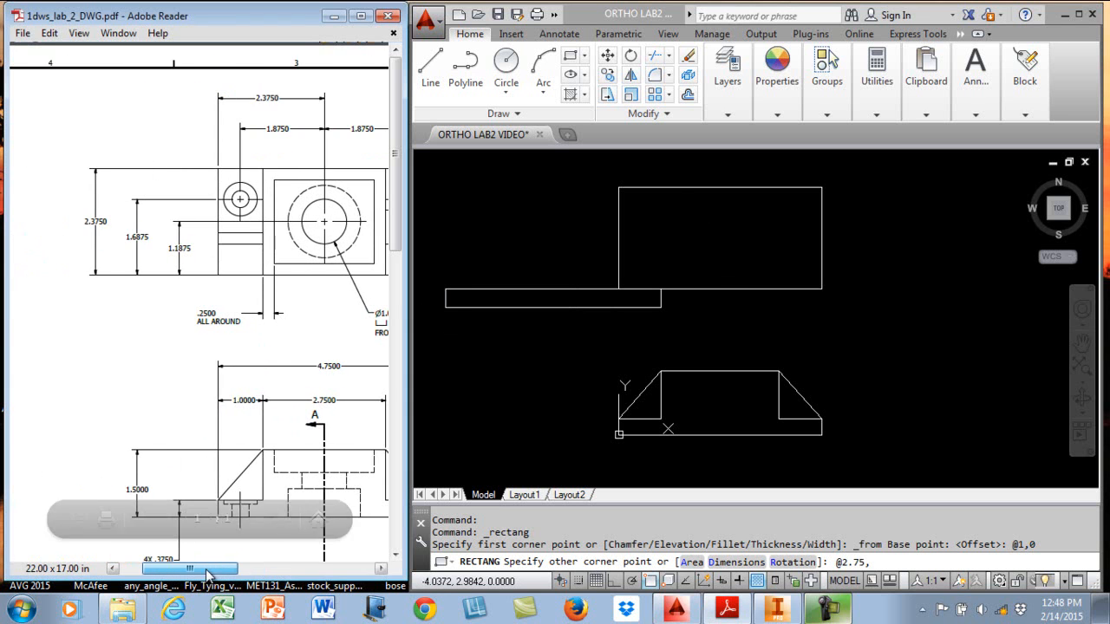
left_click_drag(448, 499, 246, 538)
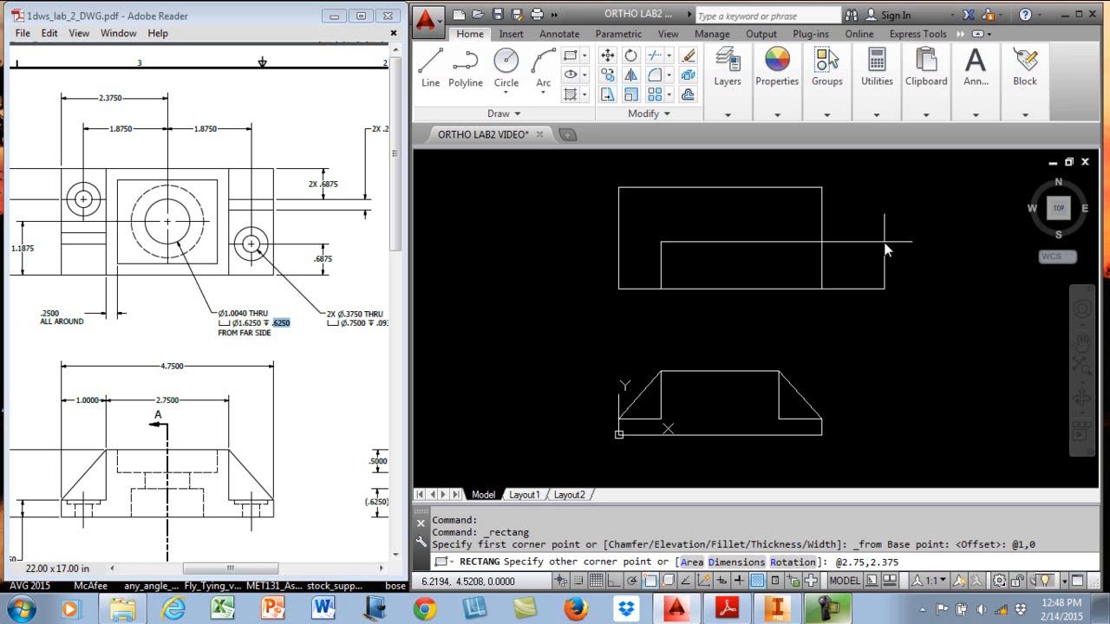
key("Return")
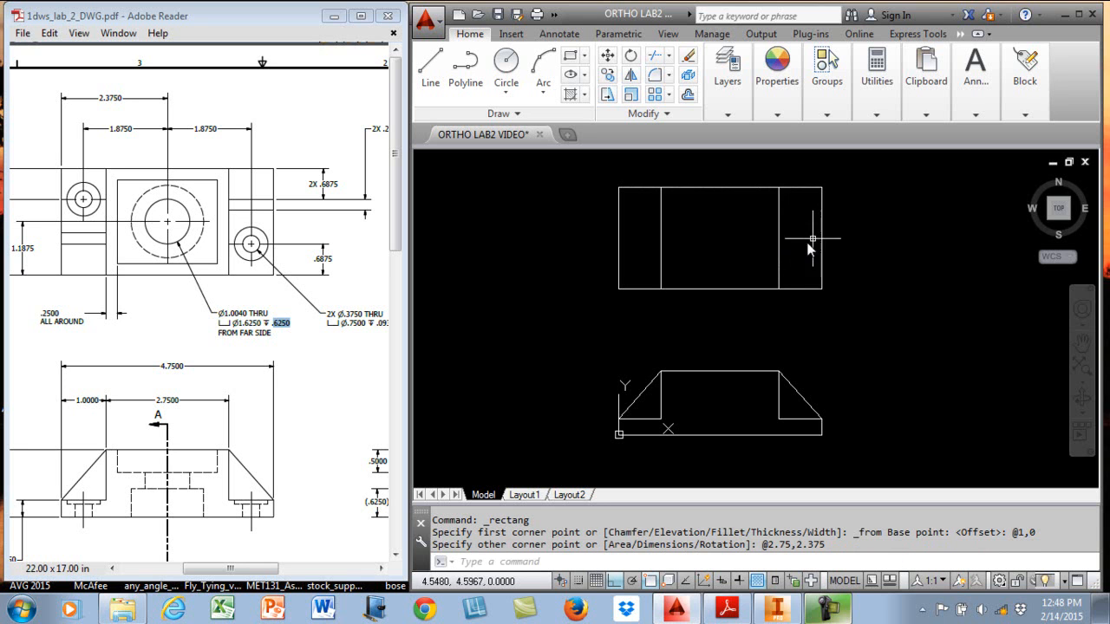
Explode the inner rectangle of the top view into separate lines.
scroll(781, 247, "up", 2)
middle_click_drag(780, 251, 797, 311)
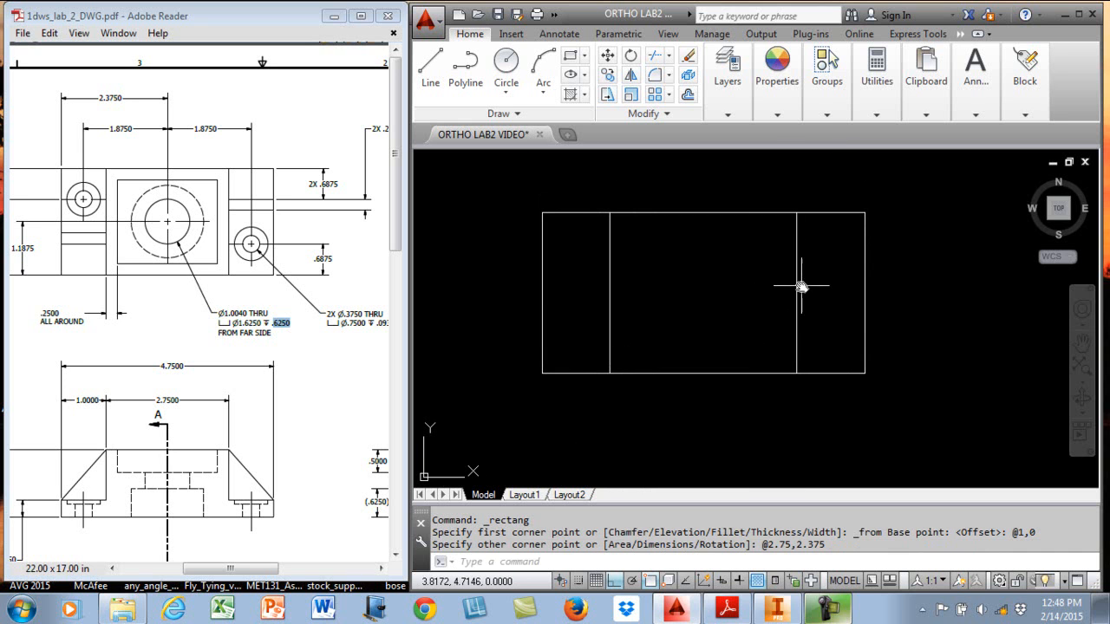
left_click(796, 295)
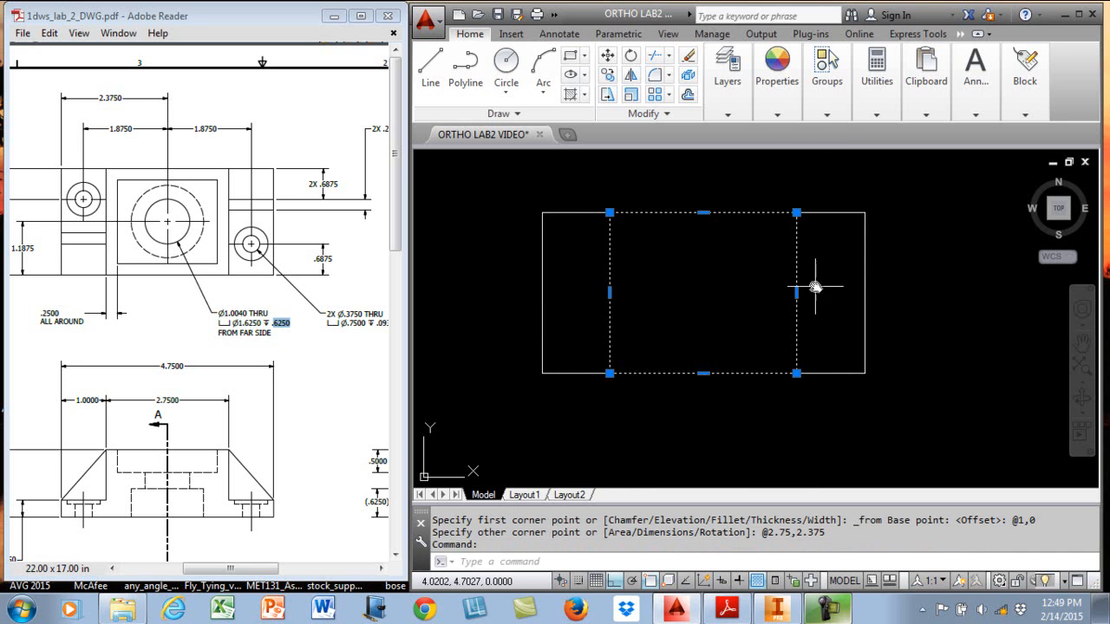
left_click(688, 75)
key("Escape")
key("Escape")
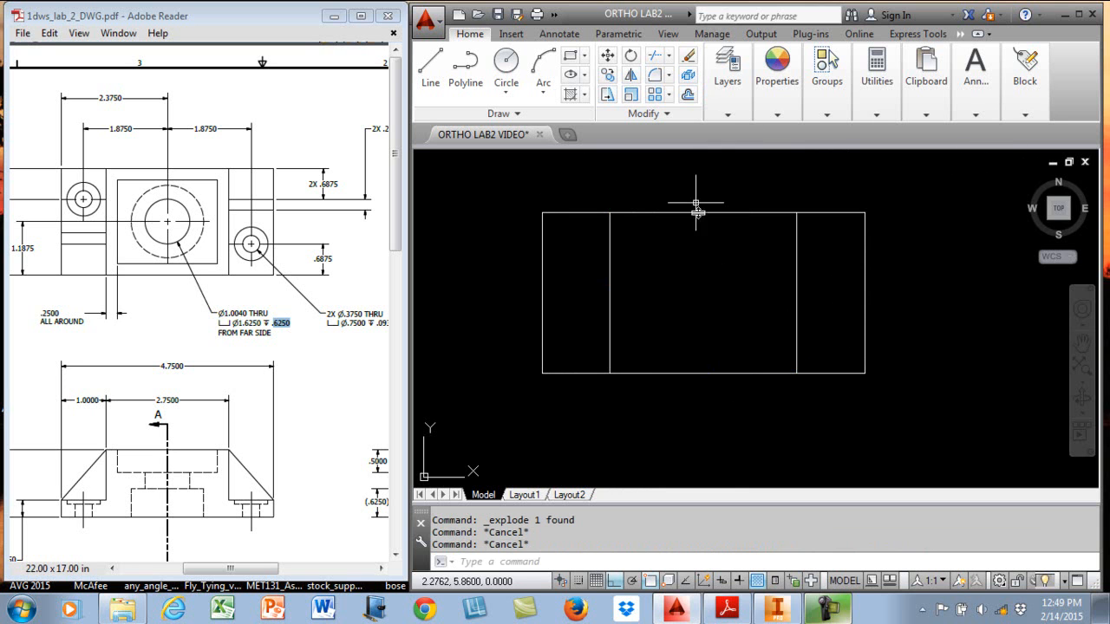
Erase the exploded inner rectangle's upper and lower lines that overlap the outer rectangle.
left_click(588, 187)
left_click(805, 229)
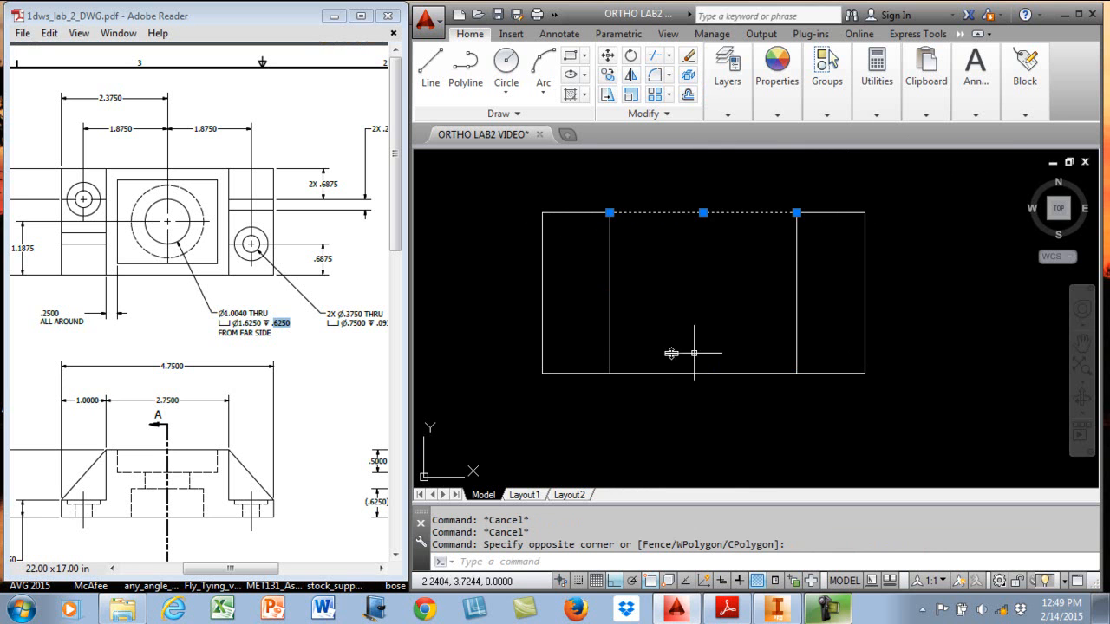
left_click(598, 356)
left_click(803, 389)
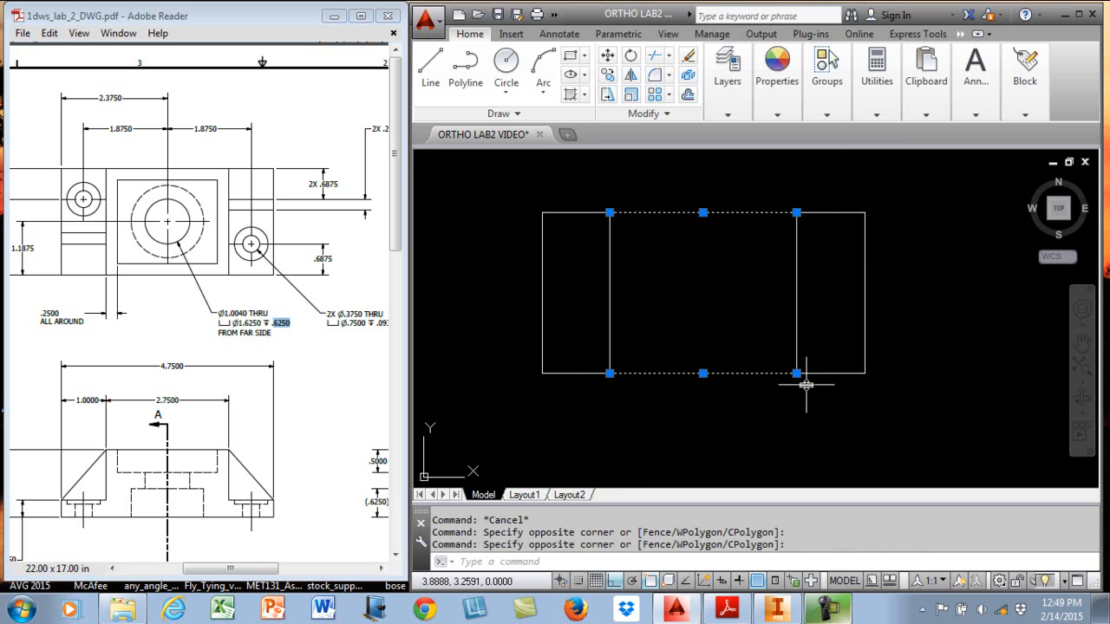
key("Delete")
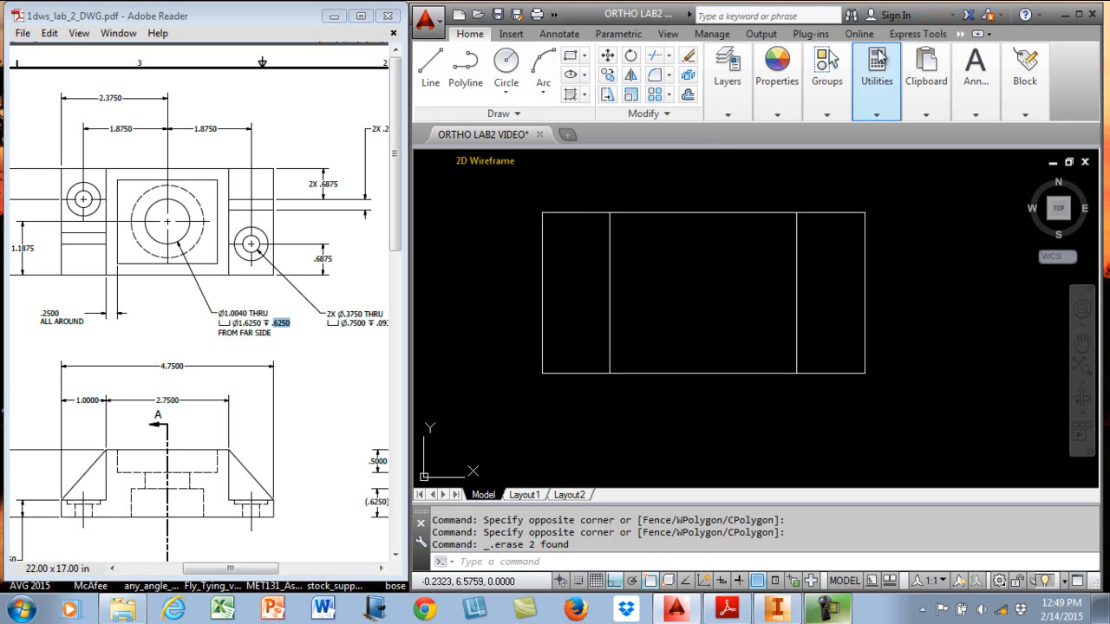
Undo the erasure of the two lines and the explosion of the inner rectangle.
mouse_move(975, 82)
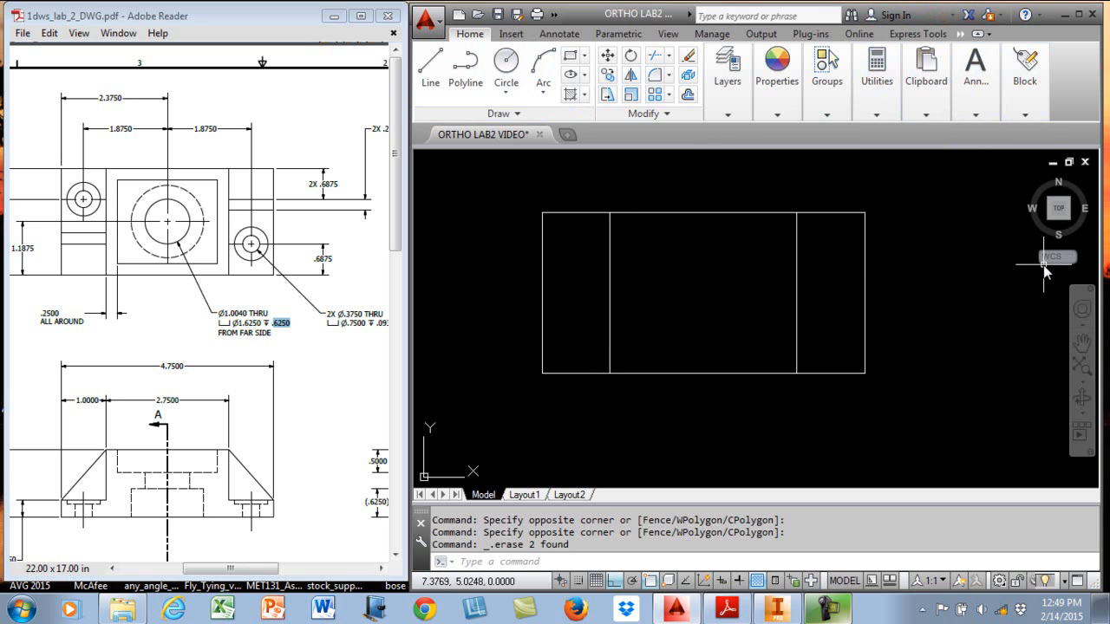
type("u")
key("Return")
key("Return")
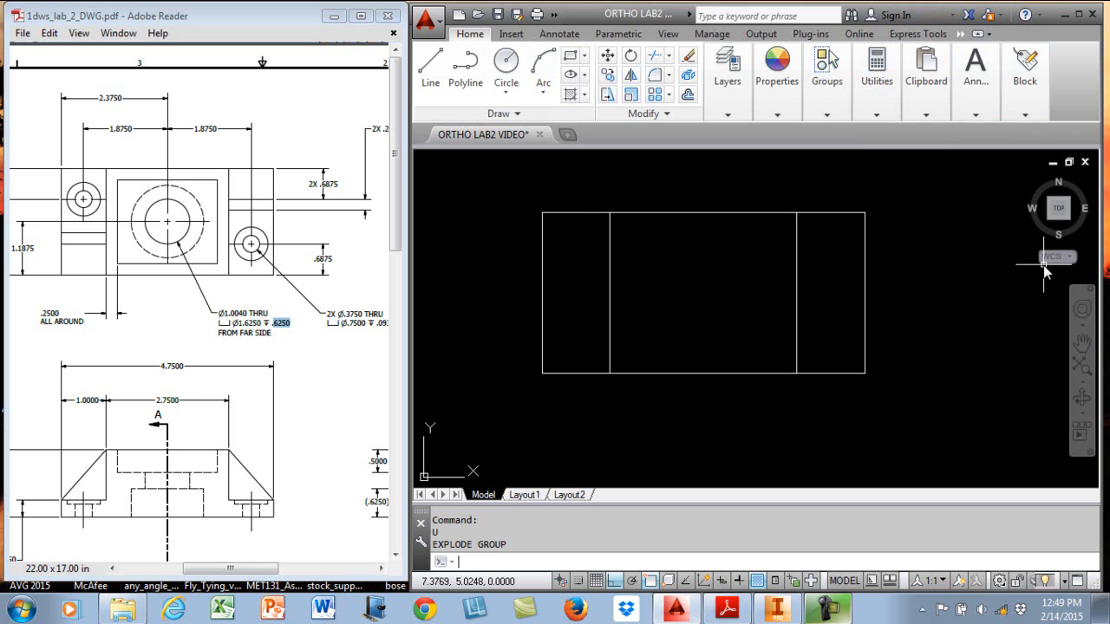
left_click(447, 258)
key("Escape")
key("Escape")
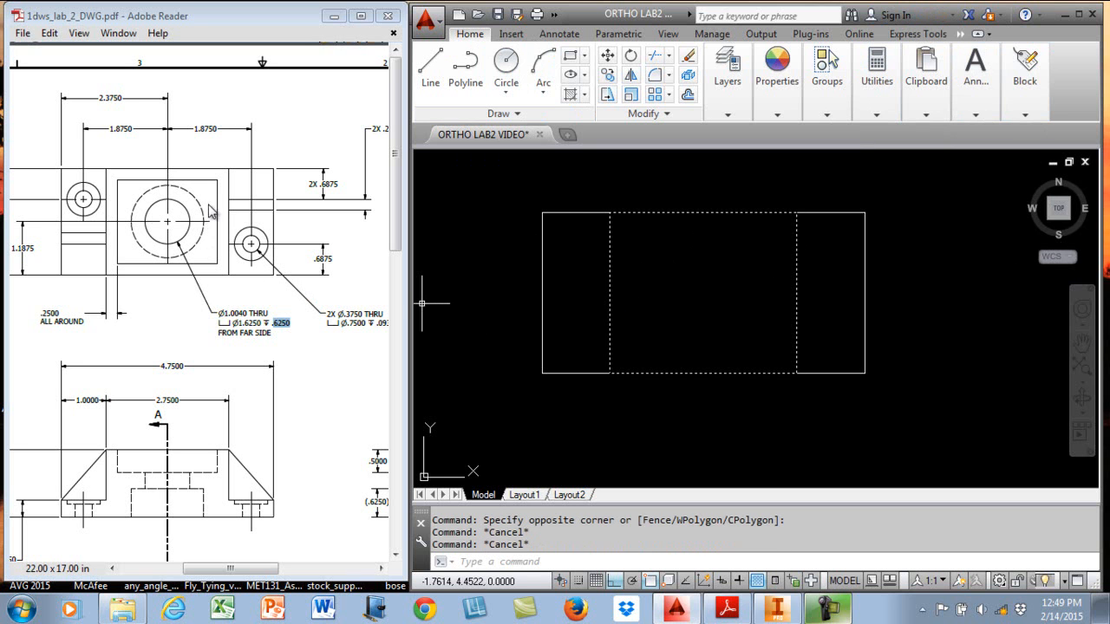
Offset the top view's 2.75-wide inner rectangle 0.25 inward.
left_click(688, 94)
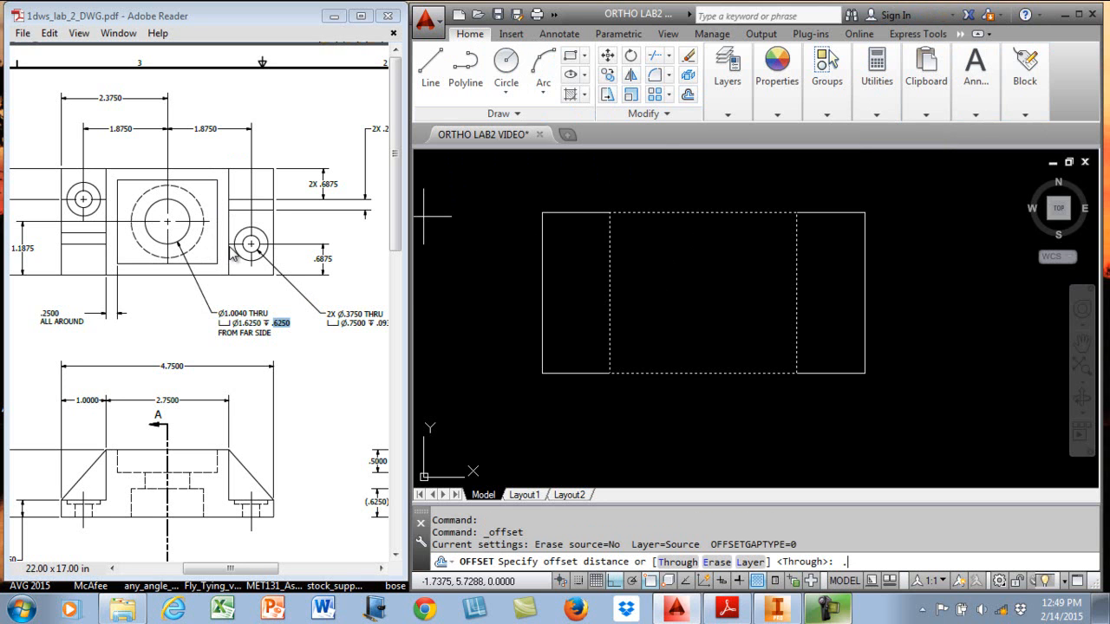
type(".25")
key("Return")
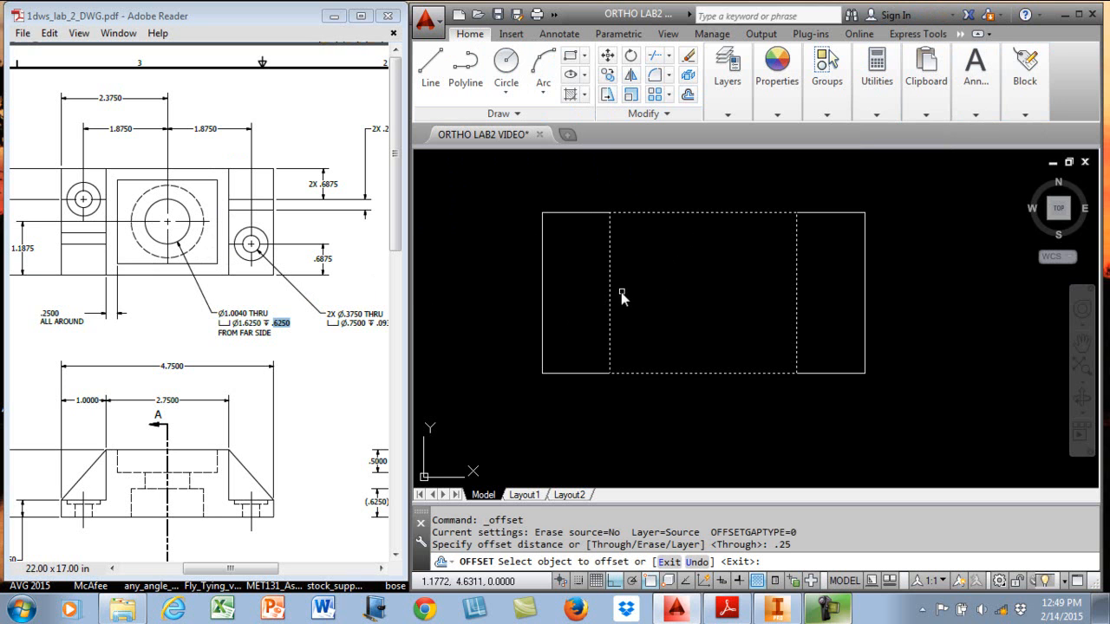
left_click(610, 270)
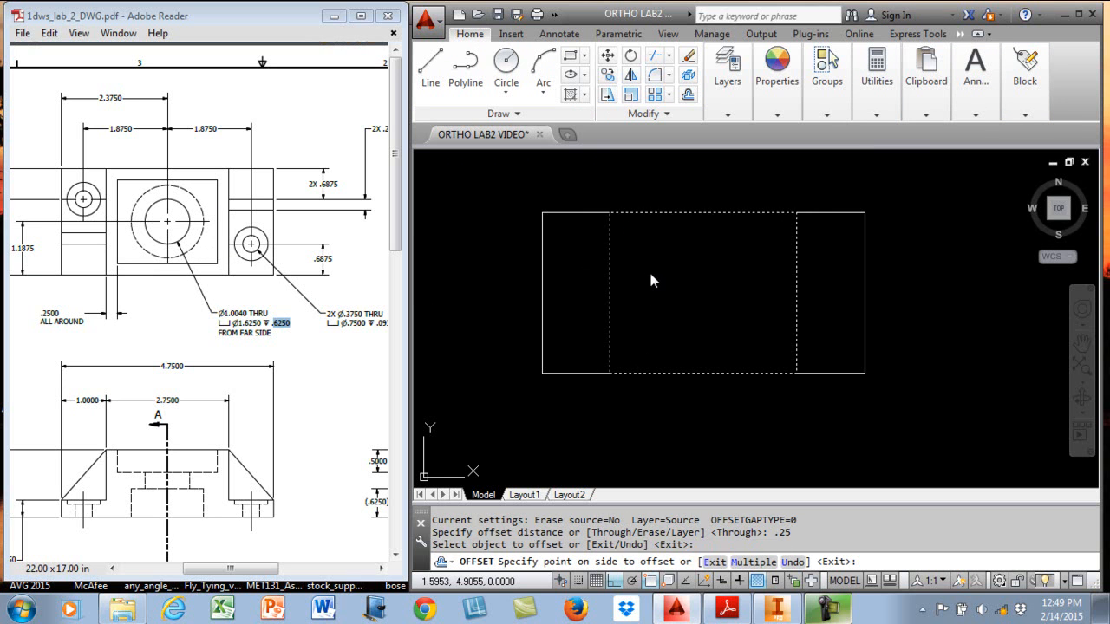
left_click(702, 299)
key("Escape")
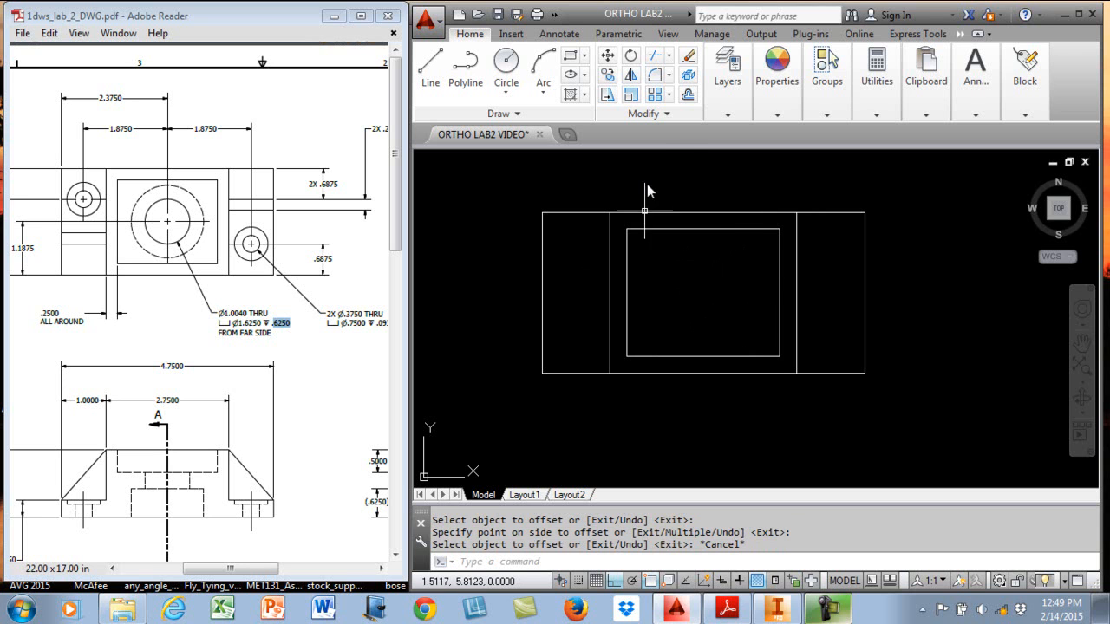
Explode the 2.75-wide inner rectangle of the top view into separate lines.
left_click(688, 94)
left_click(660, 212)
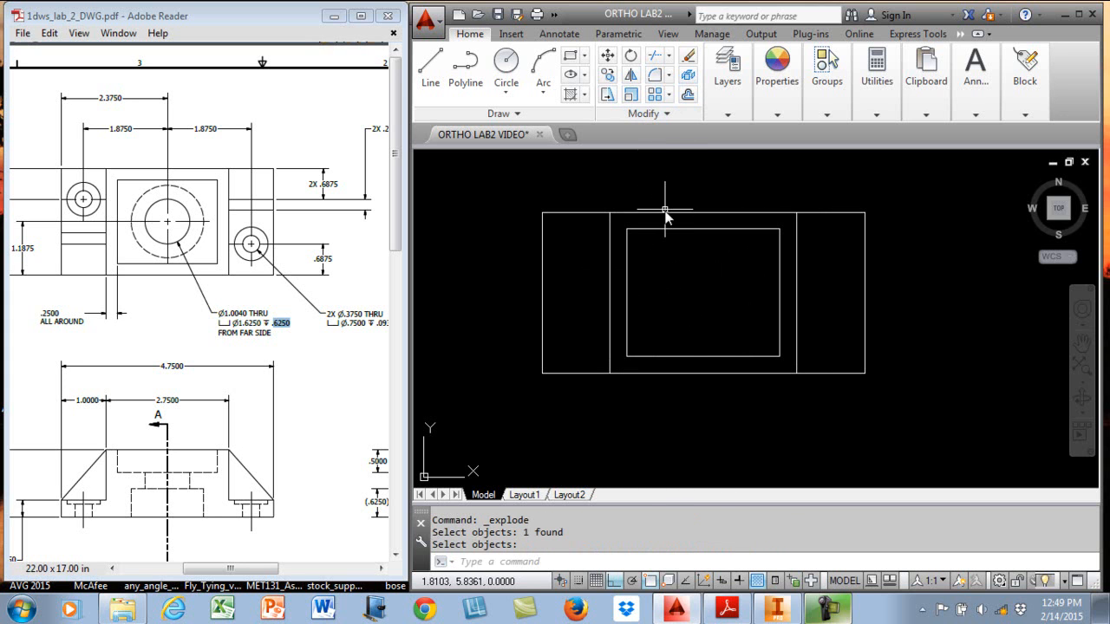
key("Return")
Erase the exploded rectangle's upper and lower lines that overlap the outer outline, and save the drawing.
left_click(661, 212)
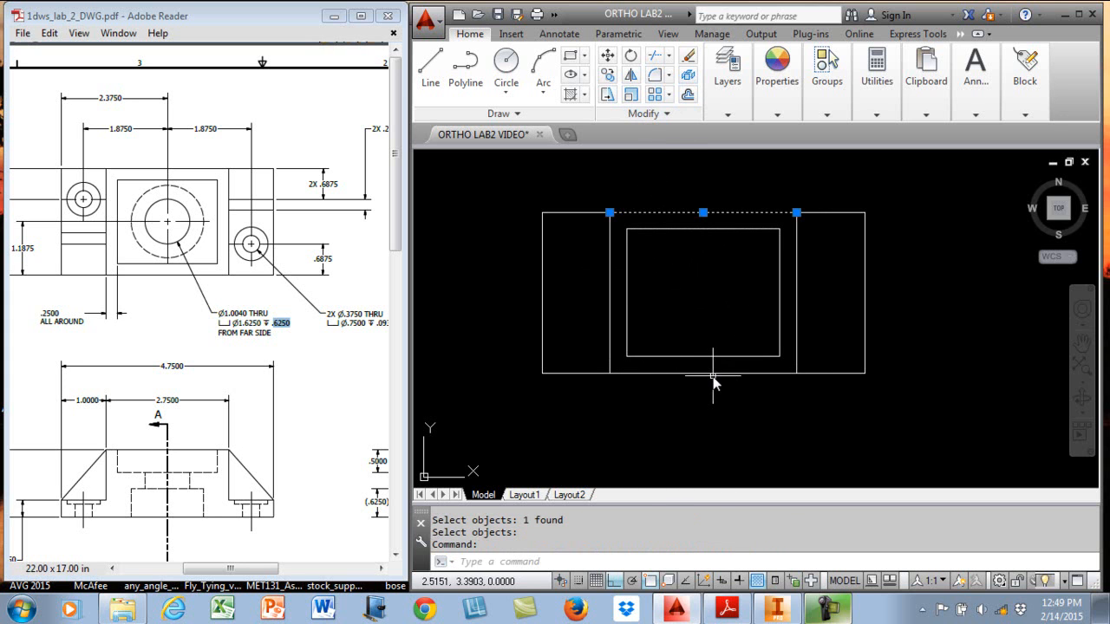
left_click(712, 373)
key("Delete")
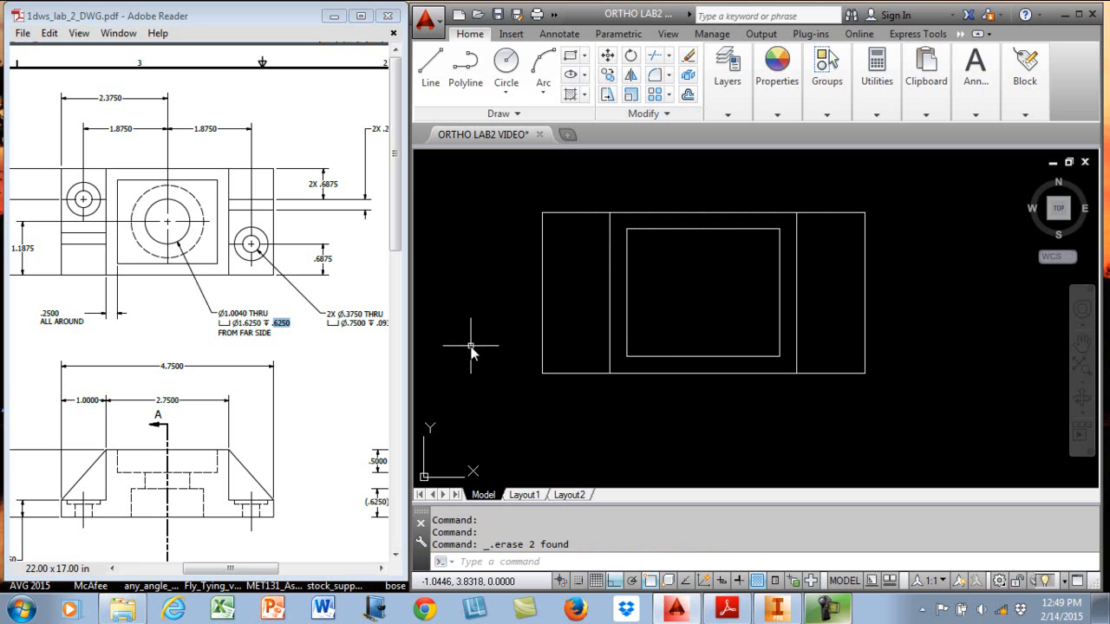
left_click(497, 14)
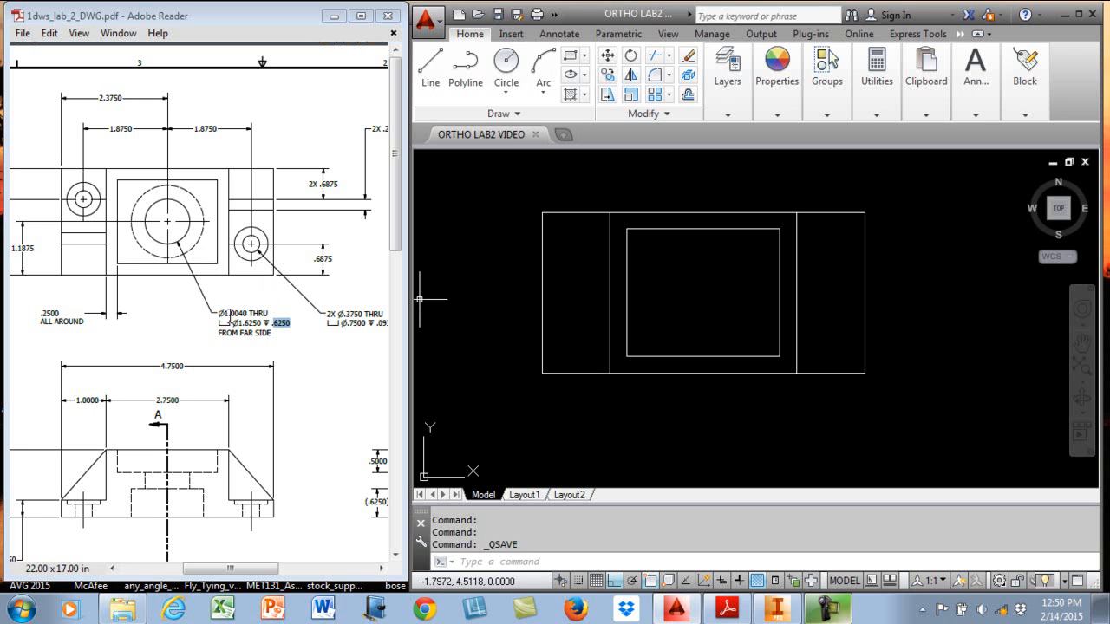
Draw a 1.004 diameter circle centered at a 0,1.1875 offset from the midpoint of the top view's lower edge, and save the drawing.
left_click(506, 65)
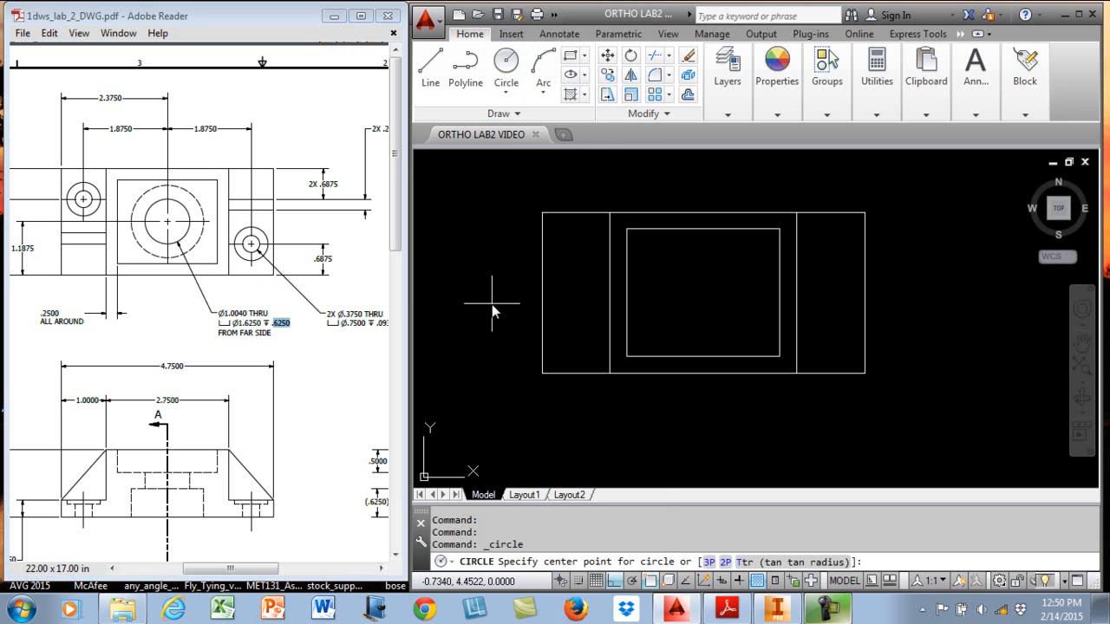
right_click(496, 234, "shift")
left_click(533, 259)
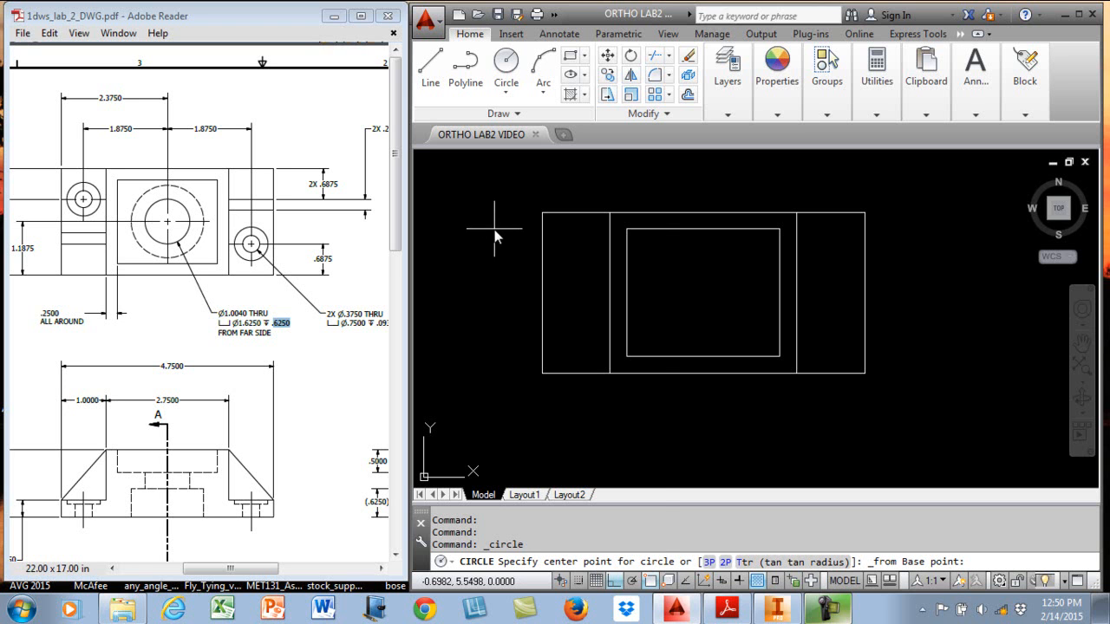
right_click(495, 236, "shift")
left_click(559, 360)
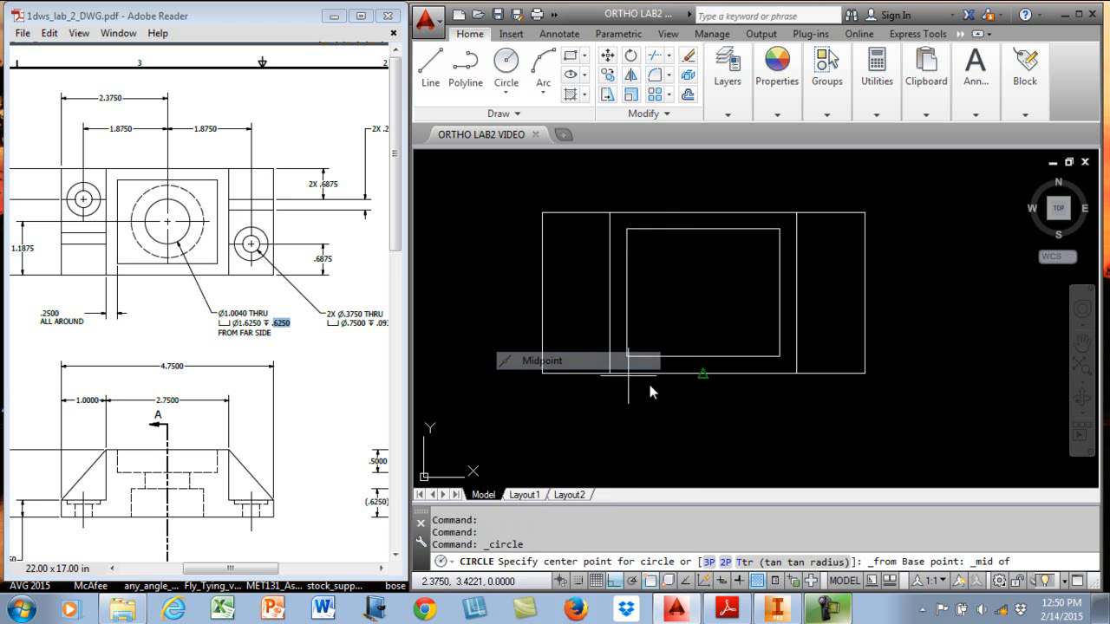
left_click(701, 374)
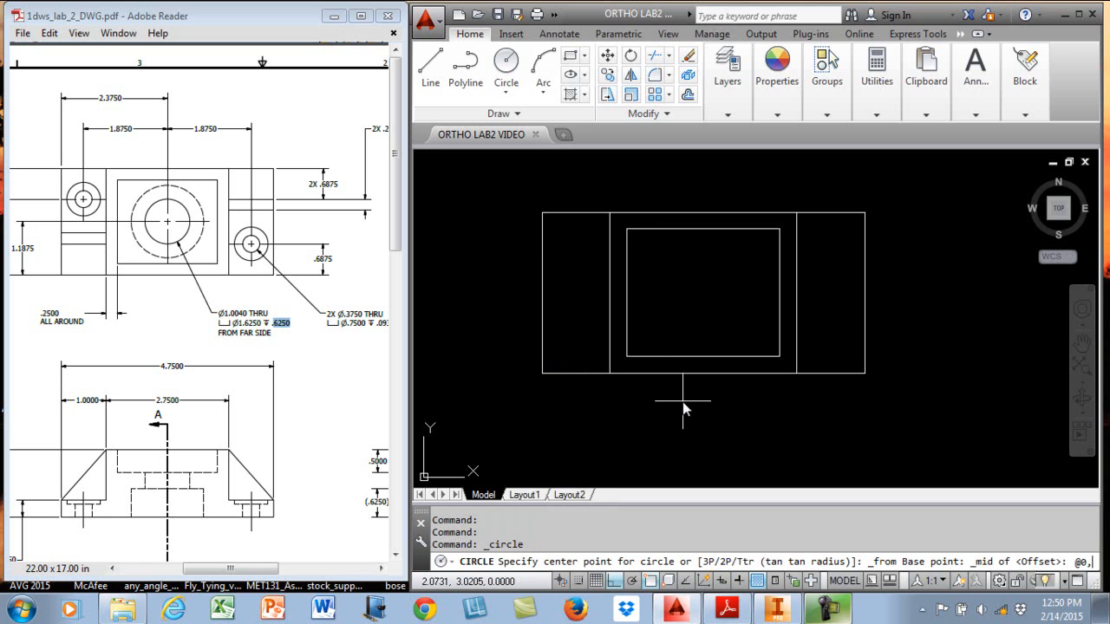
type("1.")
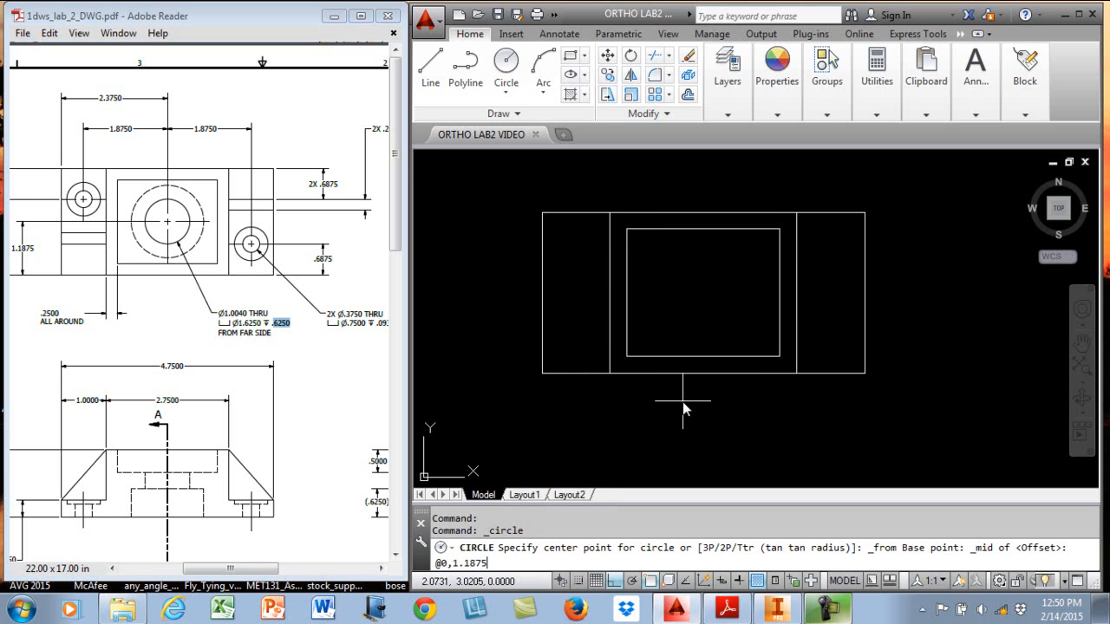
type("1875")
key("Return")
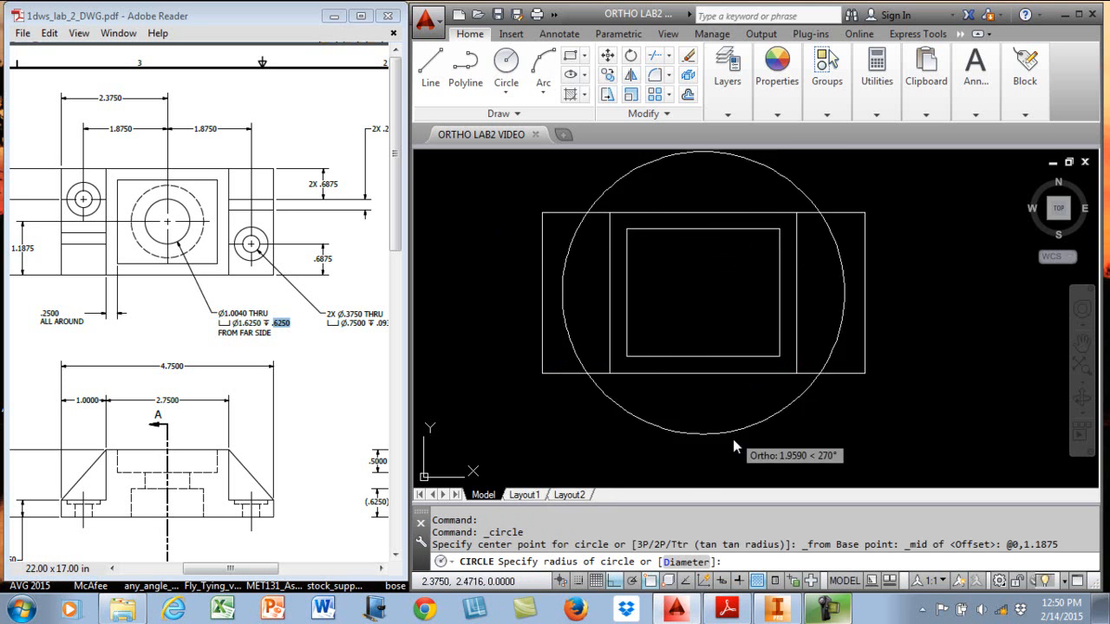
type("d")
key("Return")
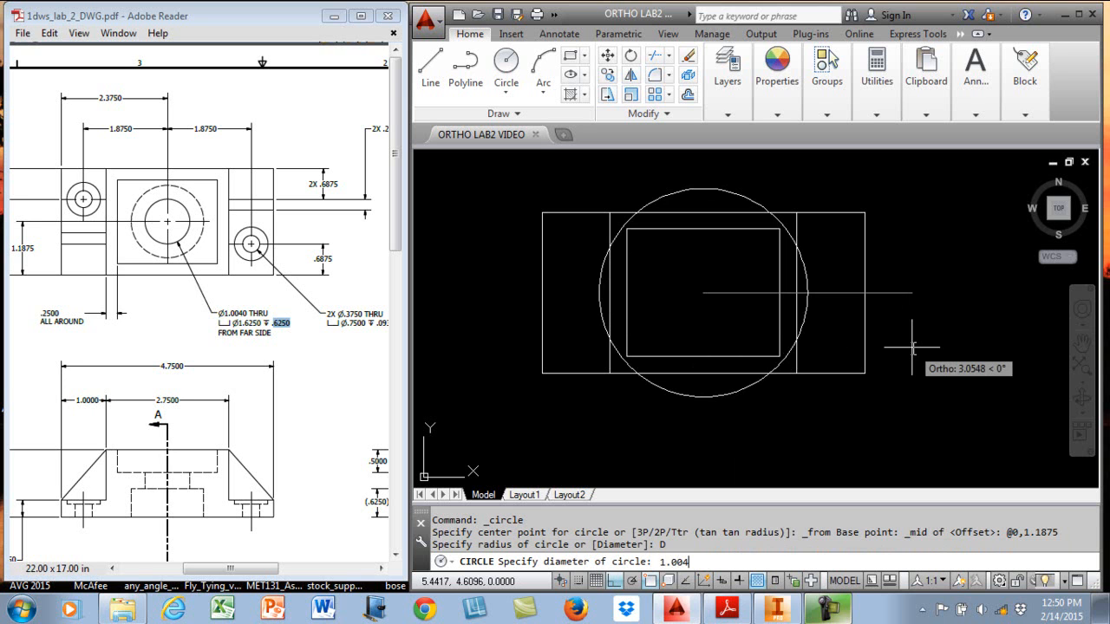
key("Return")
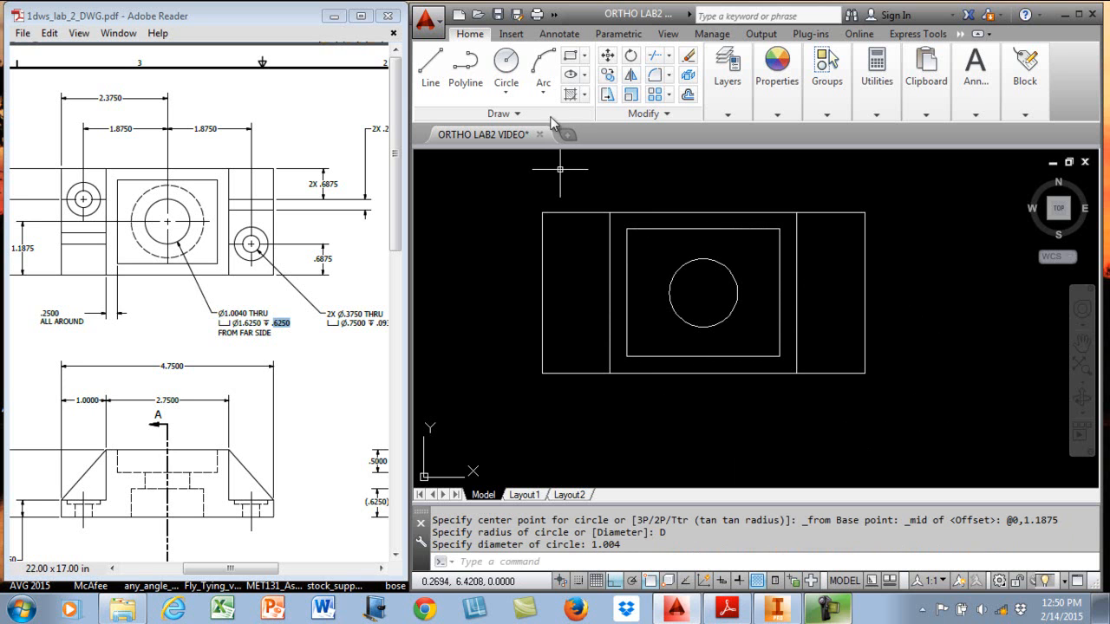
left_click(501, 18)
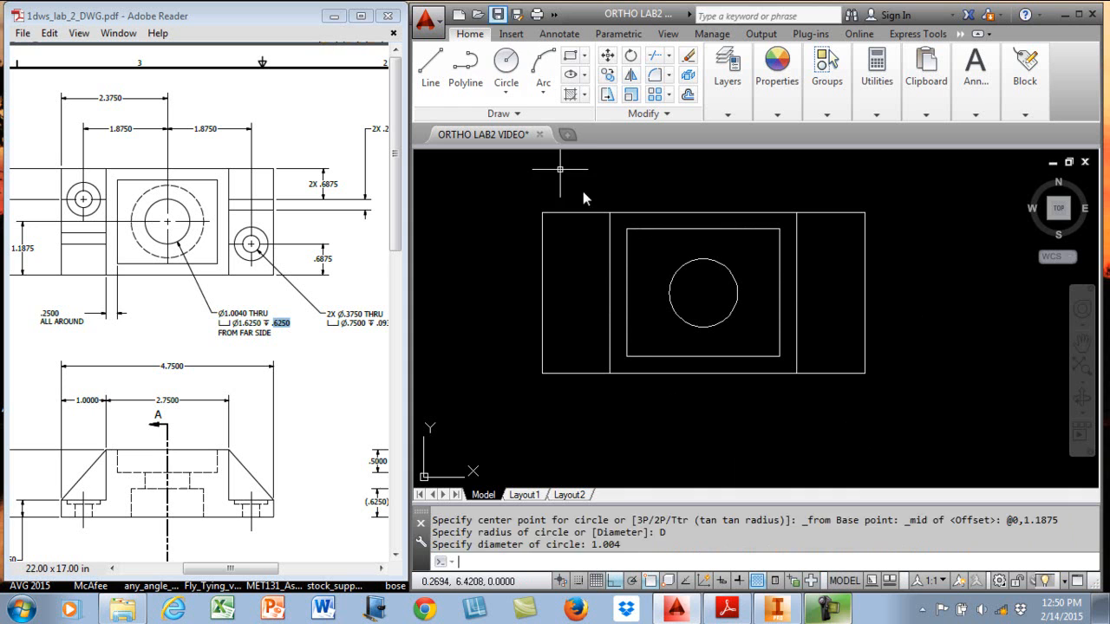
Draw a 1.625 diameter circle concentric with the 1.004 diameter circle in the top view.
left_click(507, 63)
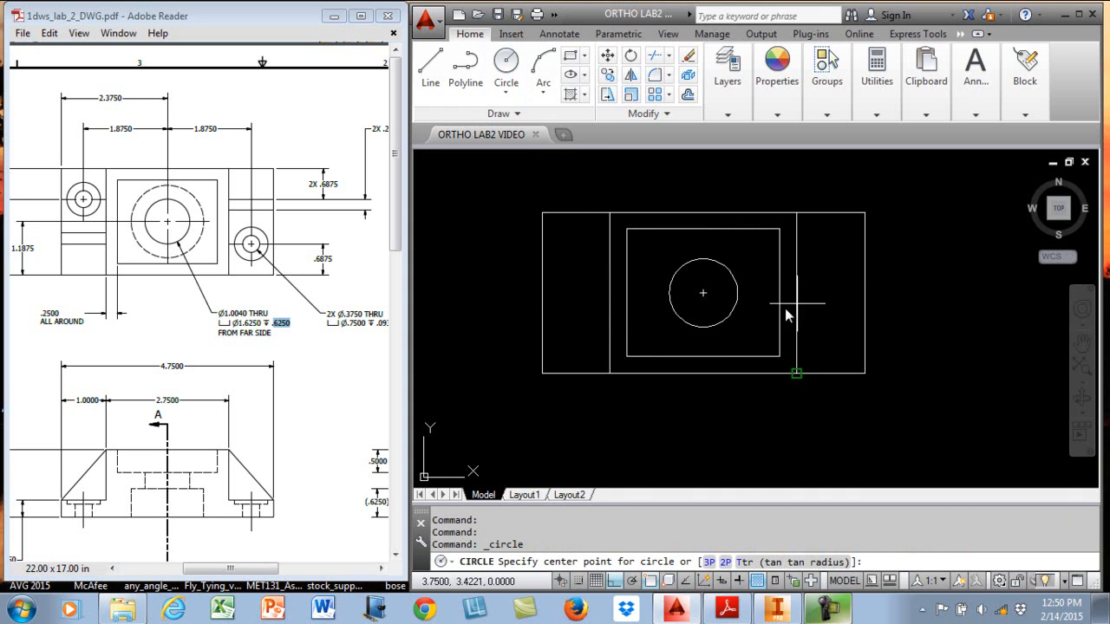
left_click(703, 292)
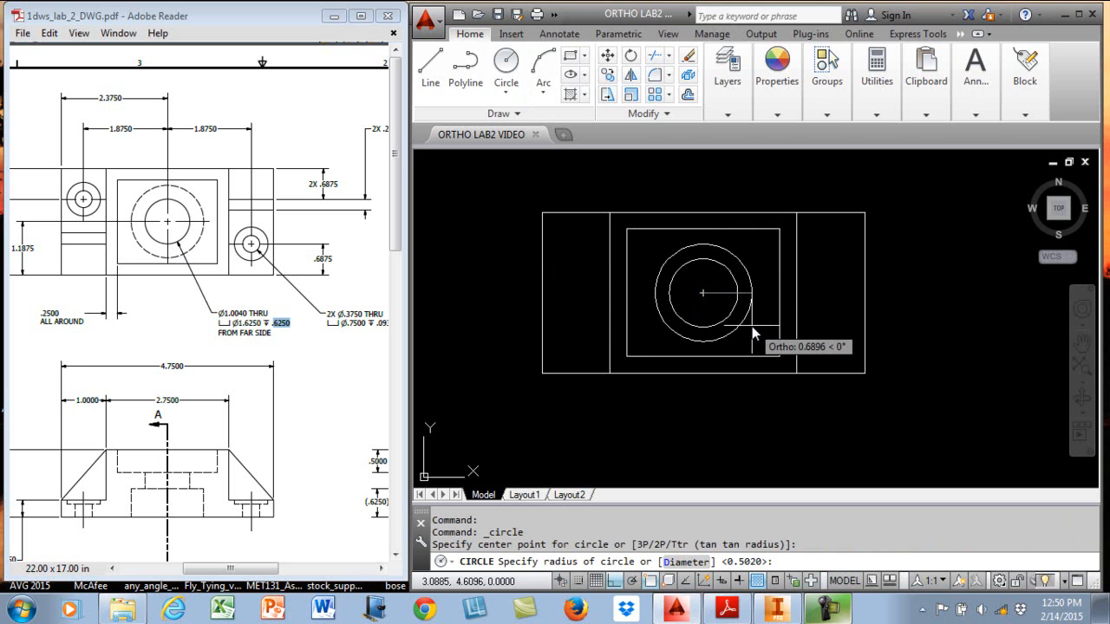
type("D")
key("Return")
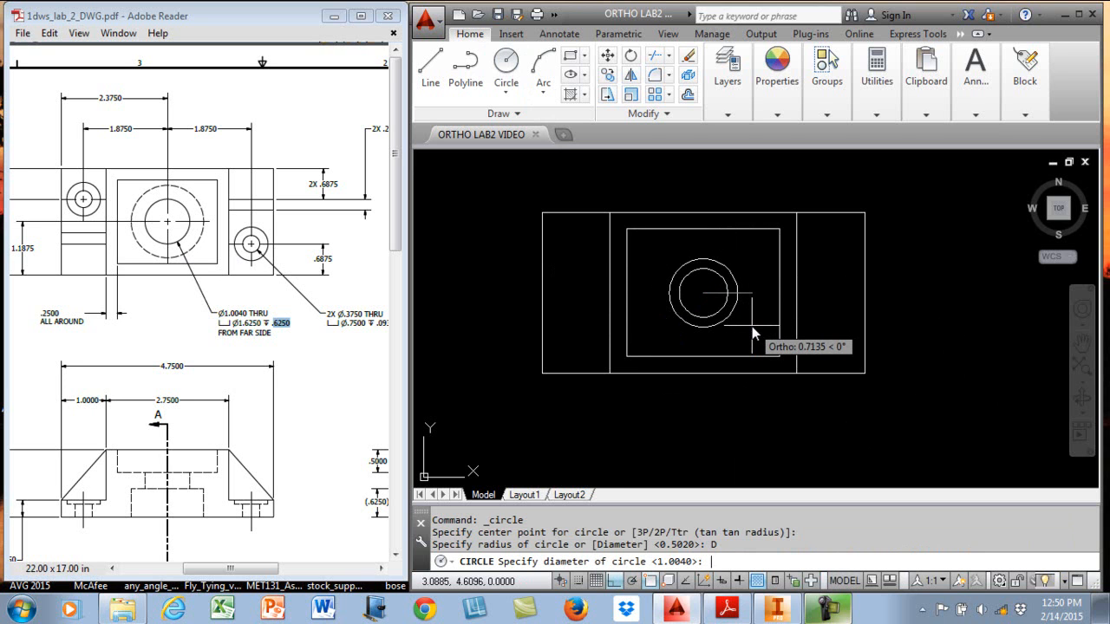
type("1.625")
key("Return")
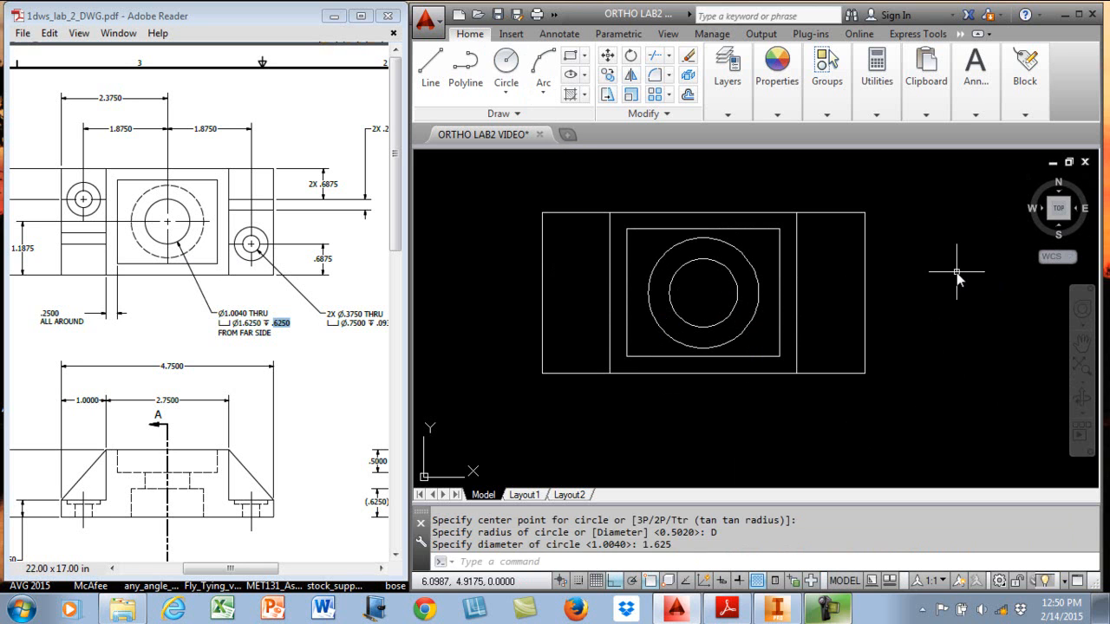
key("Escape")
key("Escape")
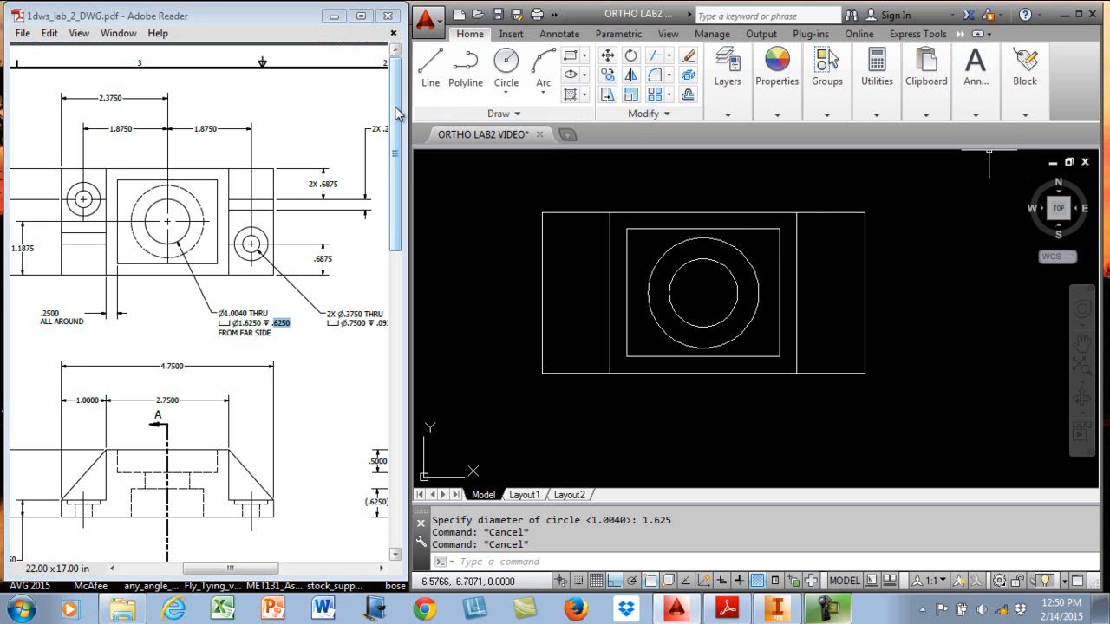
Widen the drawing window and create a new green layer named VISIBLE.
left_click_drag(401, 106, 369, 127)
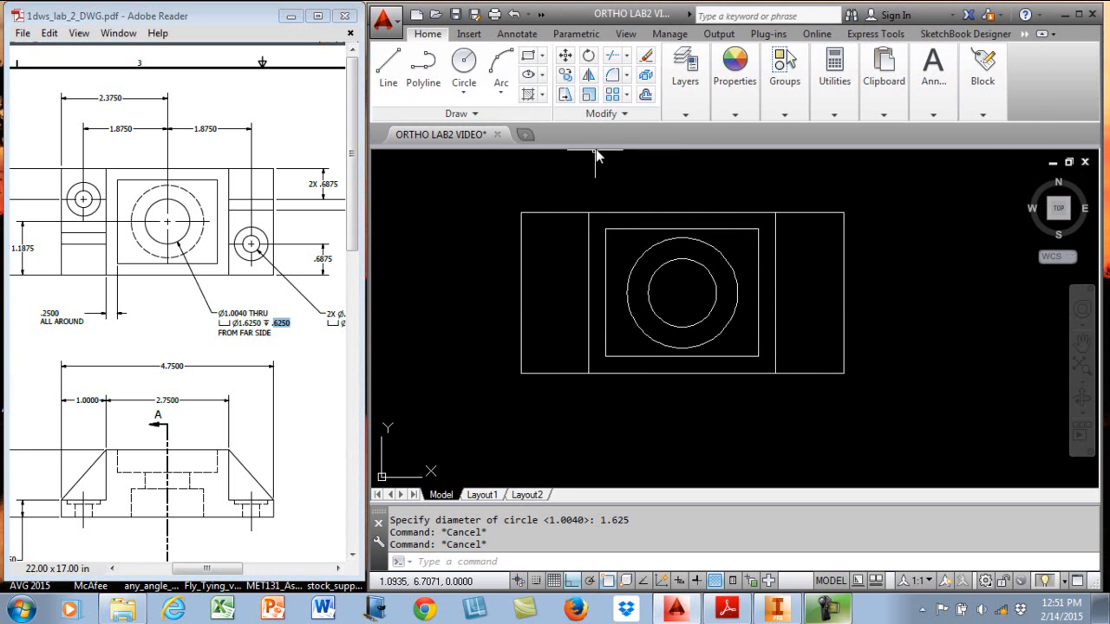
left_click(690, 114)
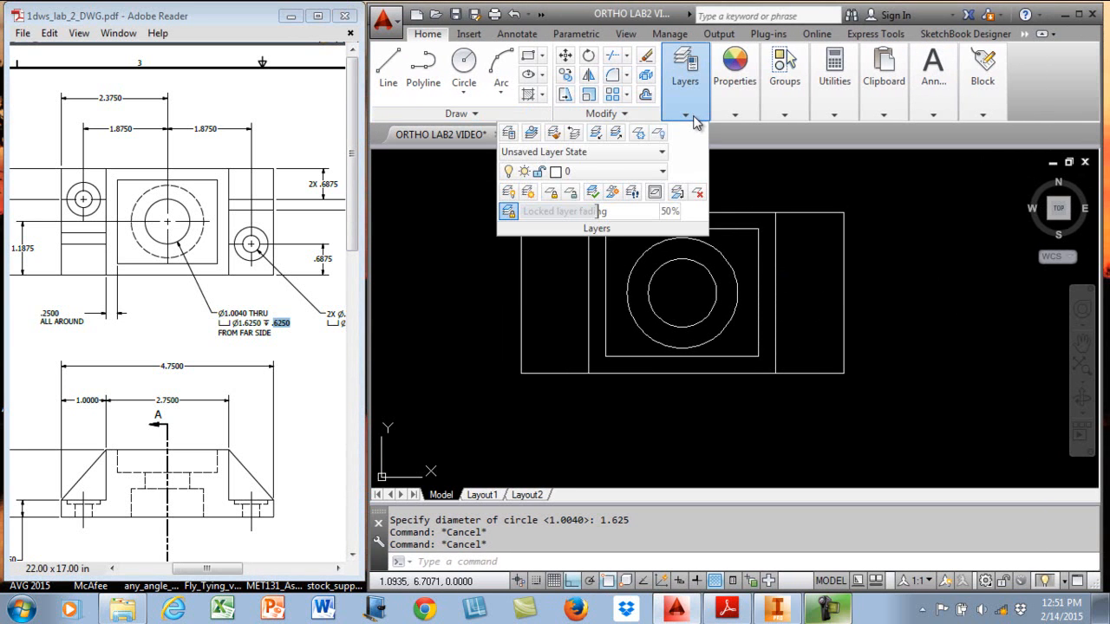
left_click(509, 136)
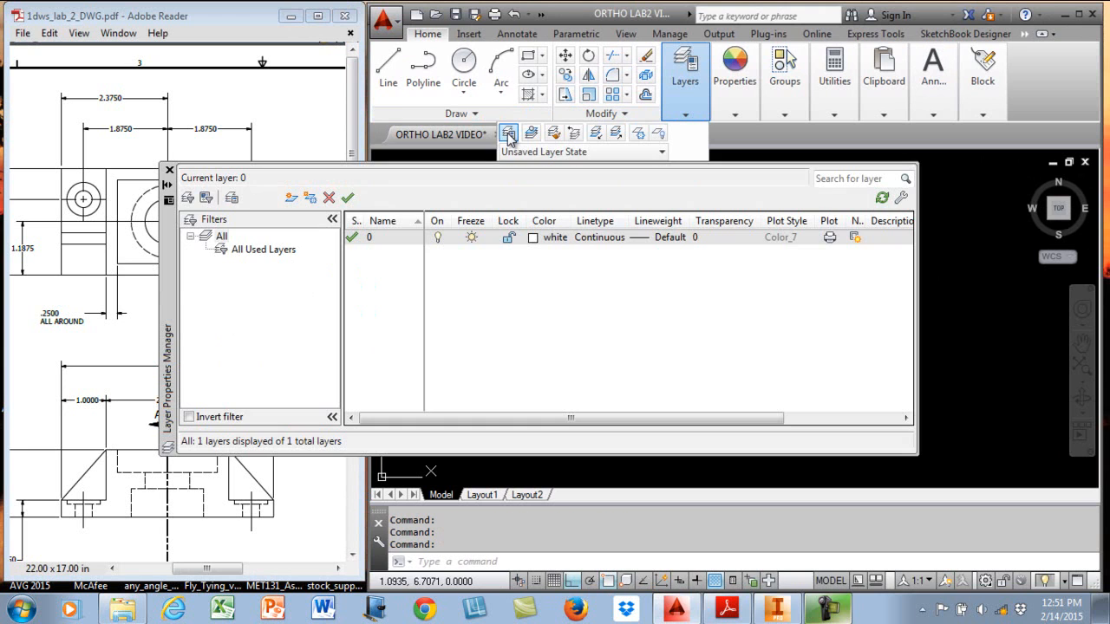
left_click(291, 197)
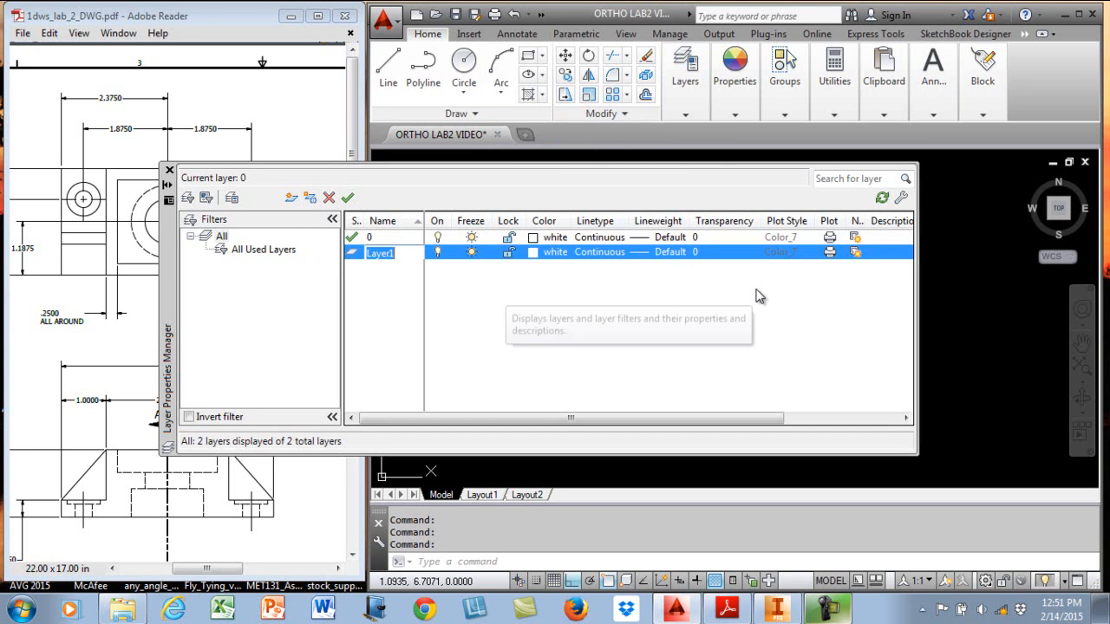
type("VISIBLE")
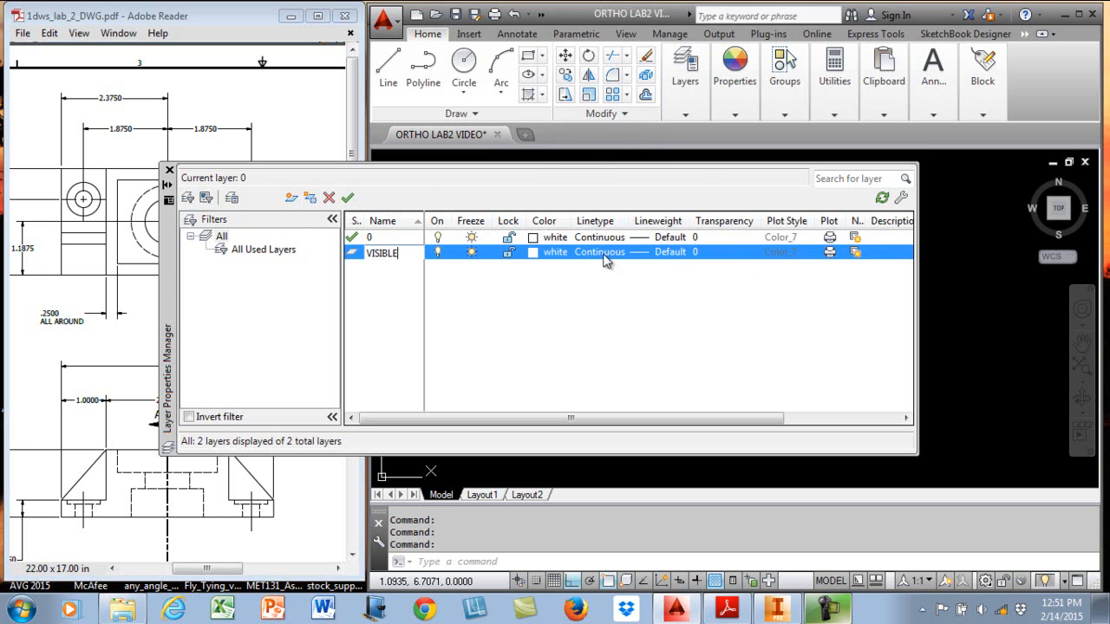
left_click(535, 253)
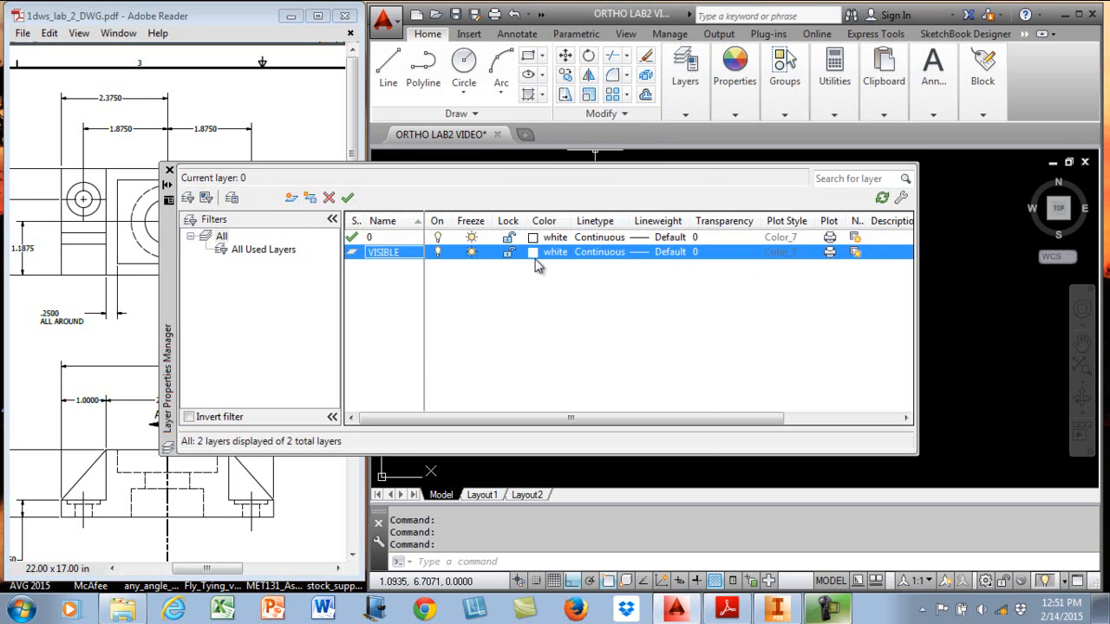
left_click(454, 356)
left_click(532, 448)
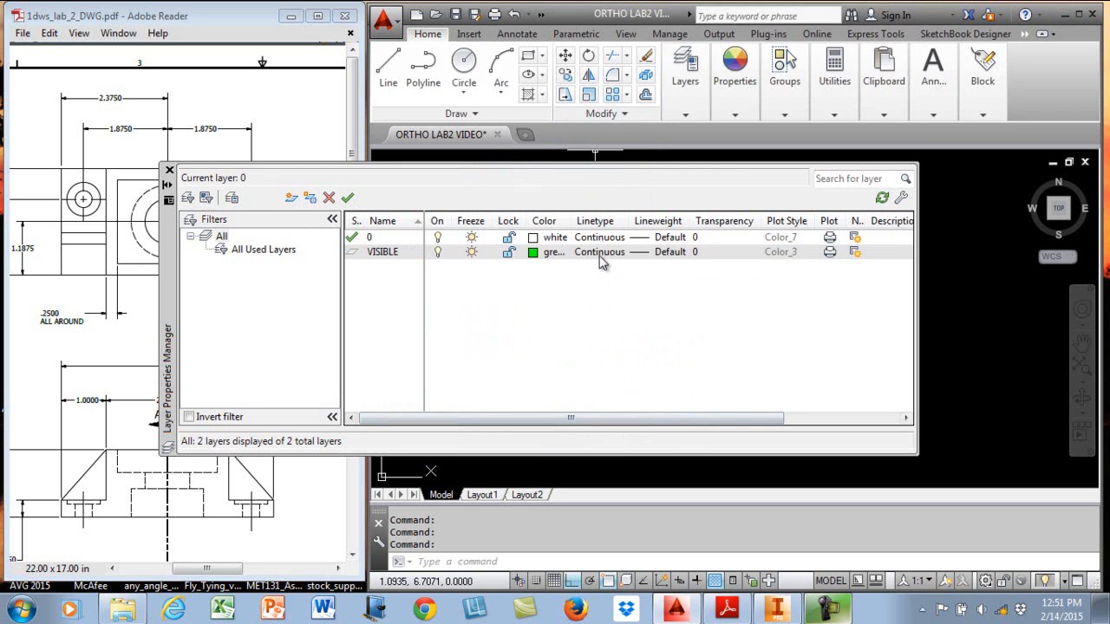
Set the VISIBLE layer's lineweight to 0.70 mm.
left_click(660, 253)
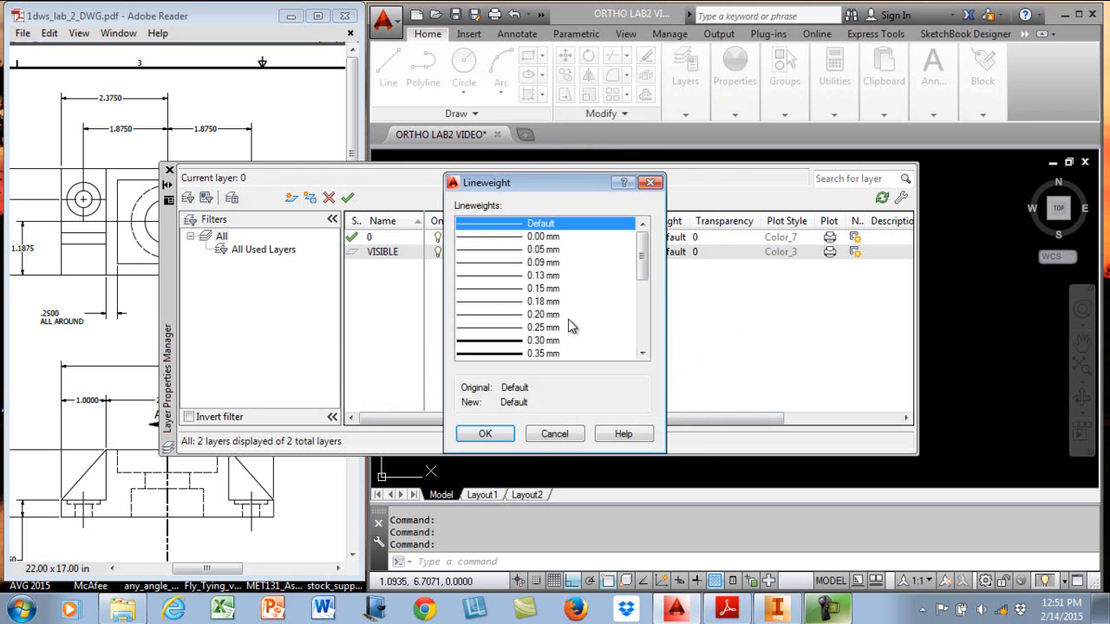
left_click_drag(642, 263, 644, 304)
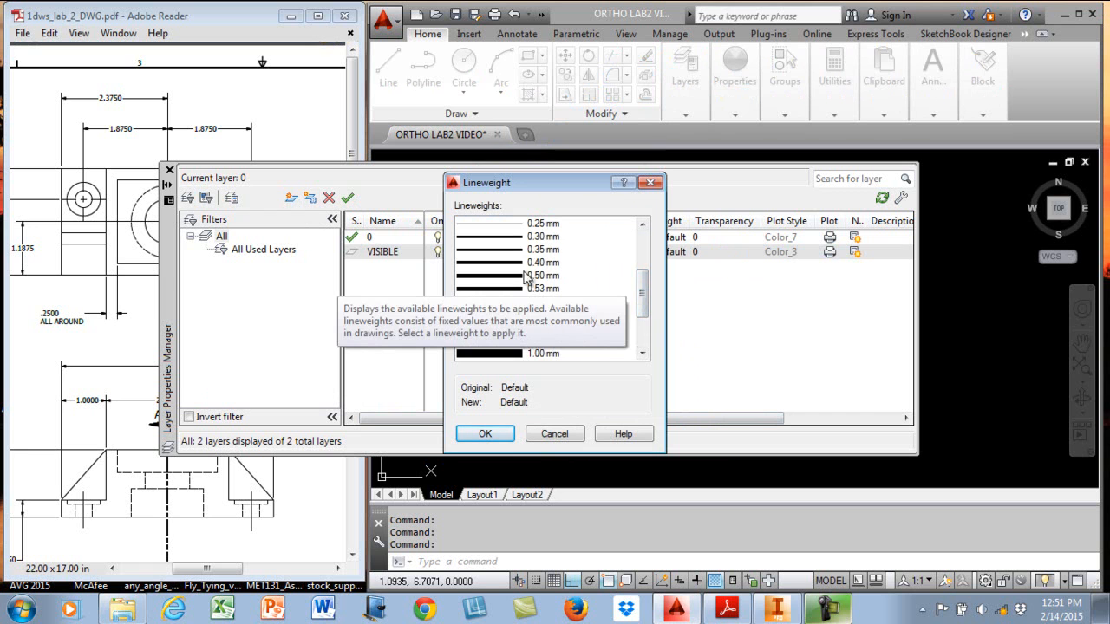
left_click(613, 252)
left_click(496, 317)
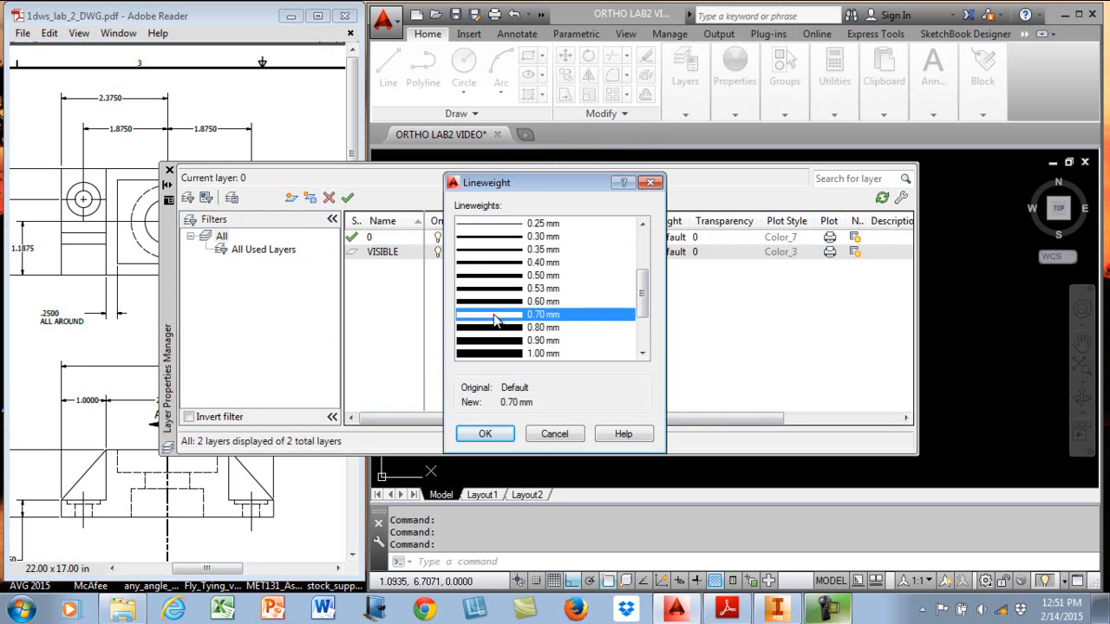
left_click(485, 433)
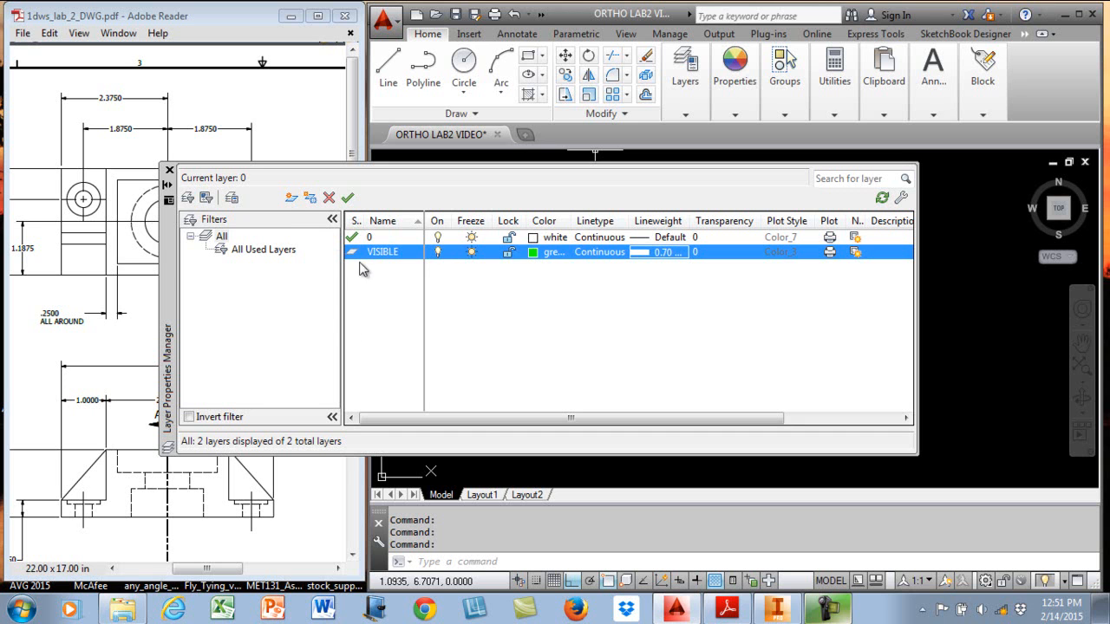
Create a new layer named HIDDEN and set its color to magenta.
left_click(292, 197)
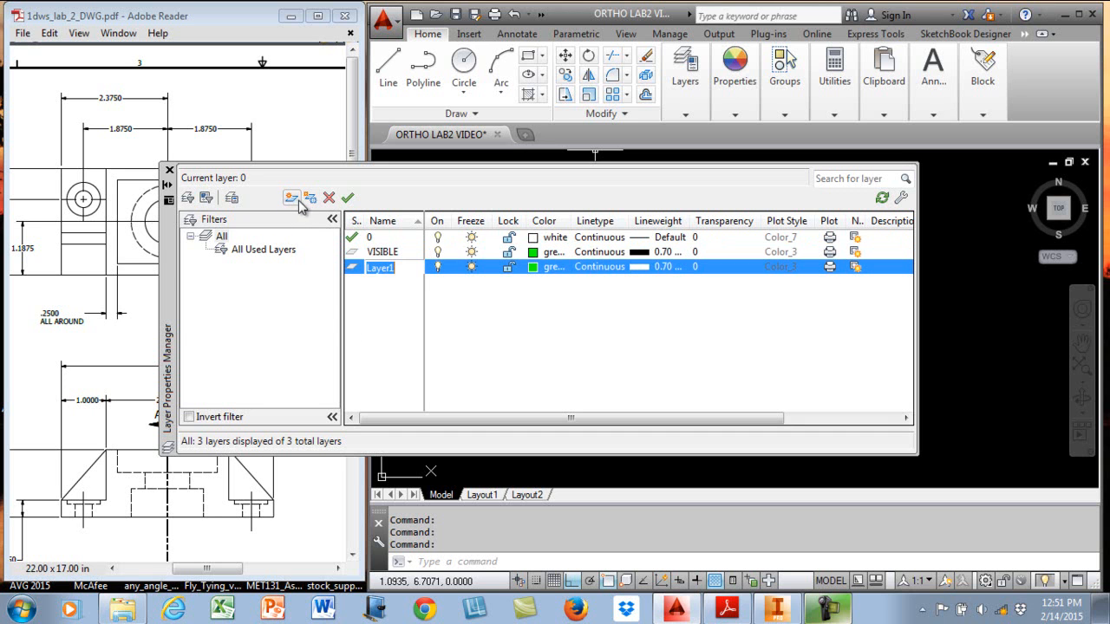
type("HIDDE")
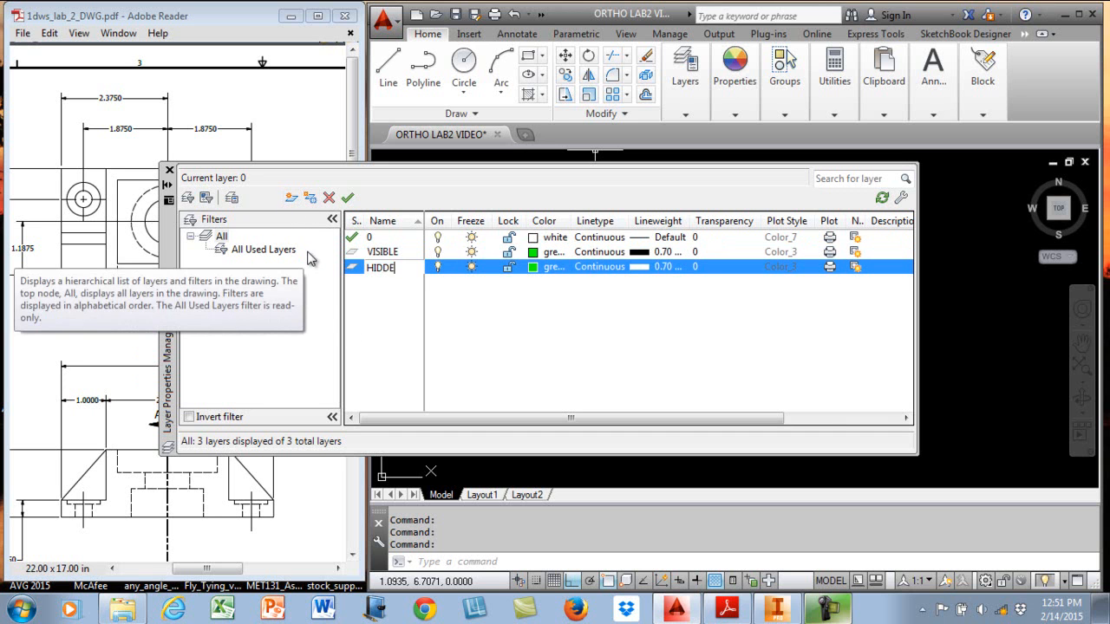
type("N")
left_click(548, 266)
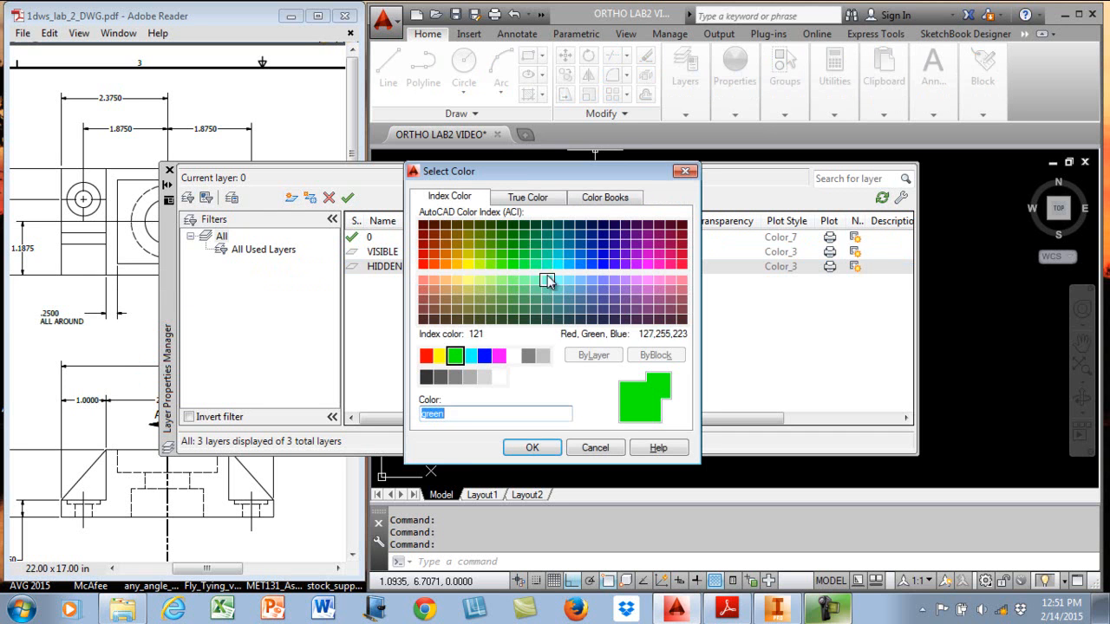
left_click(500, 356)
left_click(532, 448)
Load the CENTER, CENTER2, CENTERX2, HIDDEN, HIDDEN2 and HIDDENX2 linetypes from acad.lin.
left_click(601, 268)
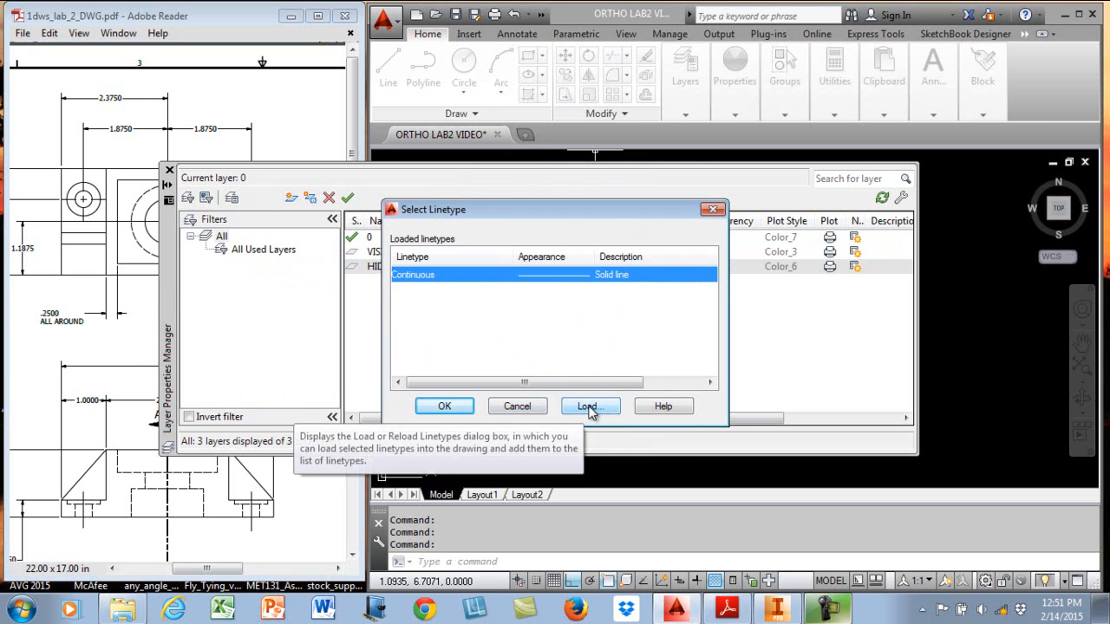
left_click(589, 408)
left_click_drag(732, 159, 733, 195)
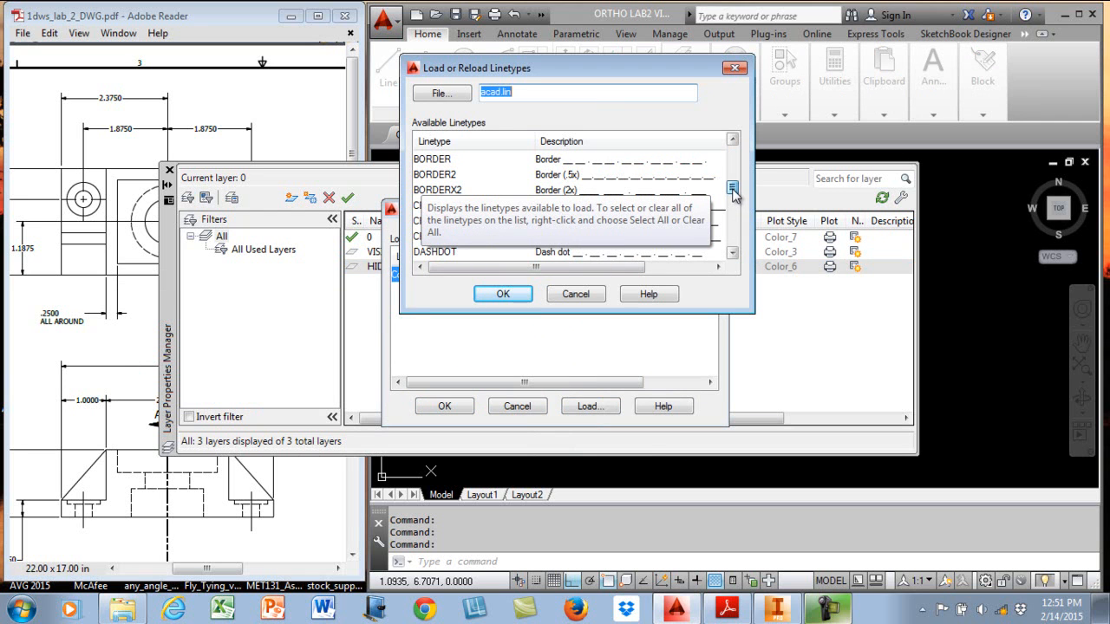
left_click(481, 175)
left_click(441, 205)
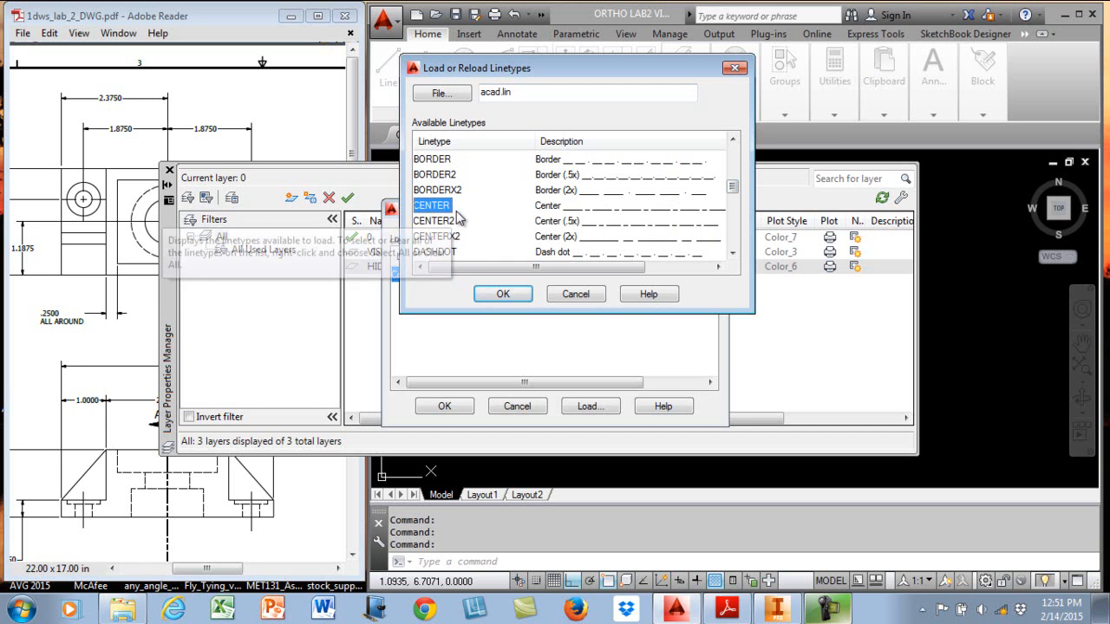
left_click(438, 221, "ctrl")
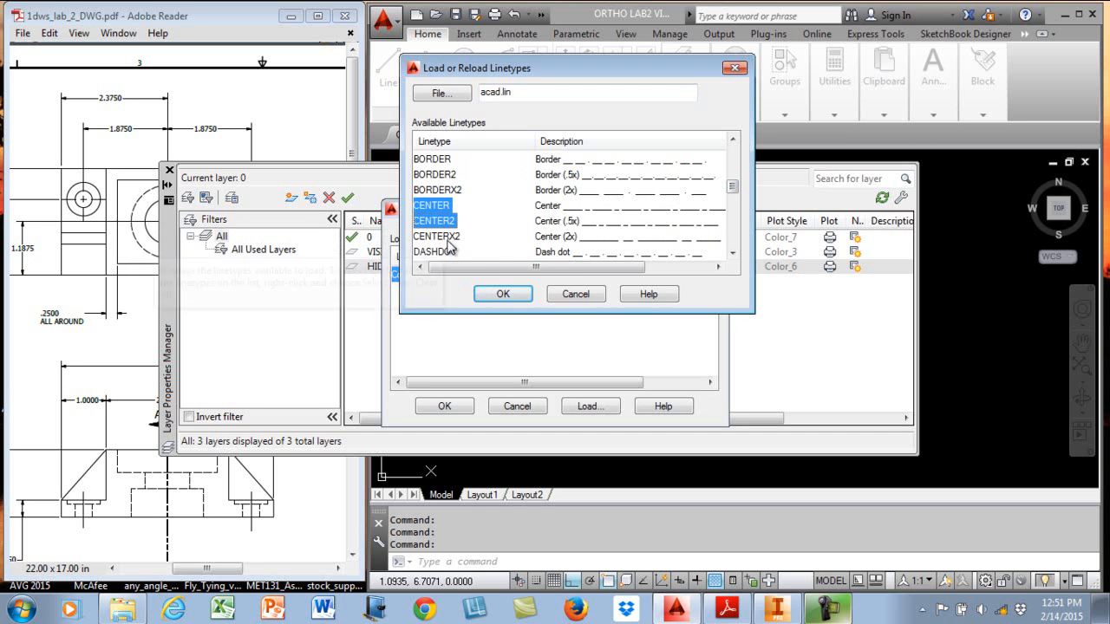
left_click(447, 238, "ctrl")
left_click(733, 253)
left_click(733, 252)
scroll(733, 253, "down", 6)
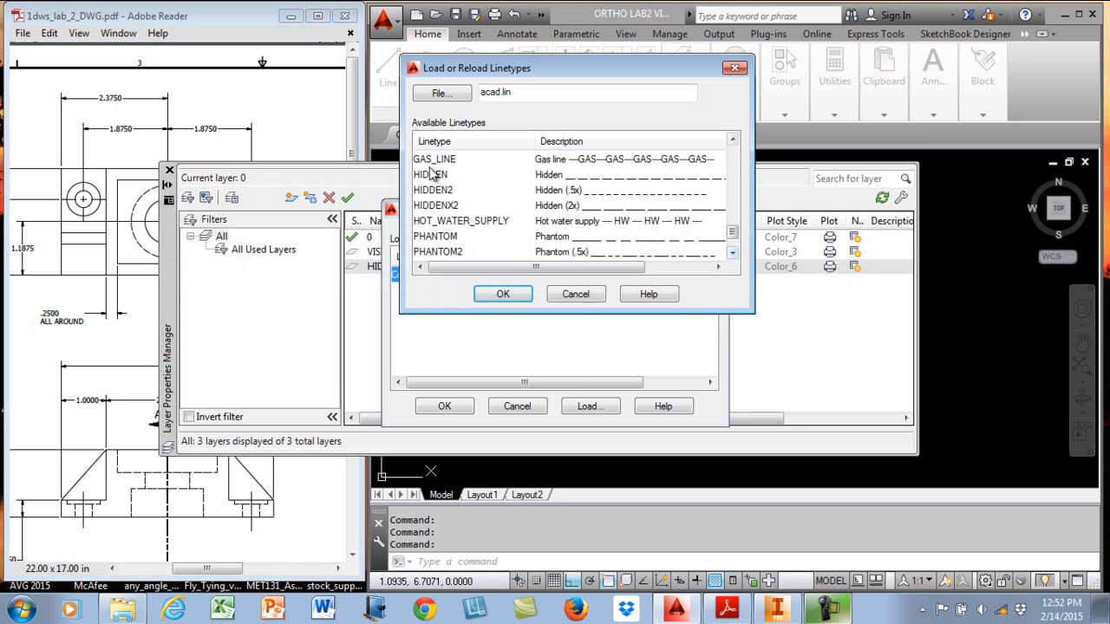
left_click(444, 176, "ctrl")
left_click(447, 190, "ctrl")
left_click(449, 205, "ctrl")
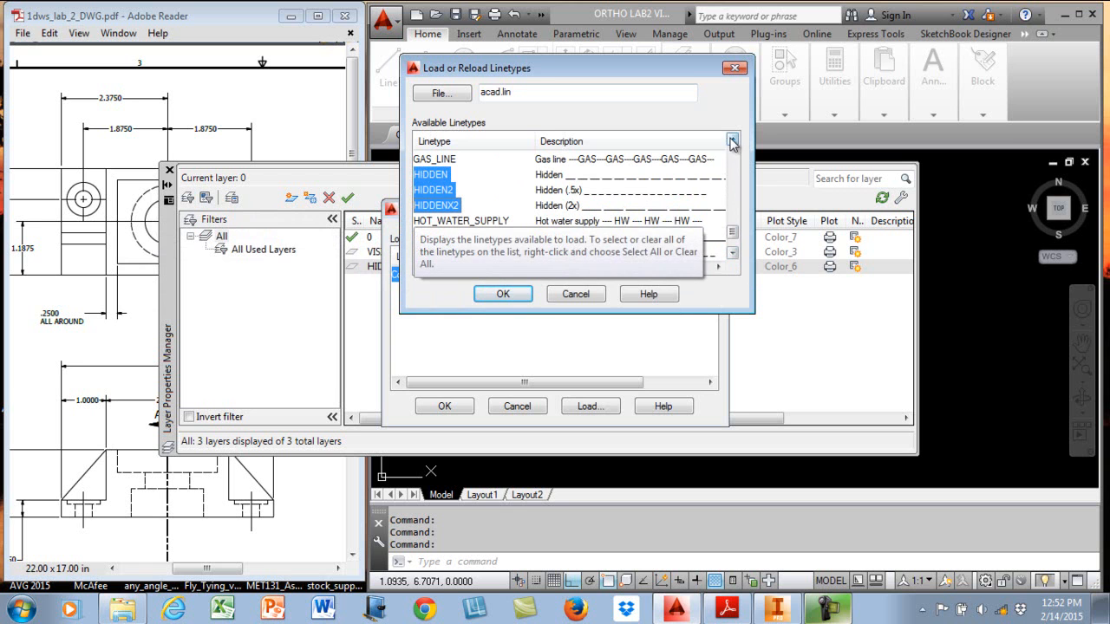
left_click(503, 294)
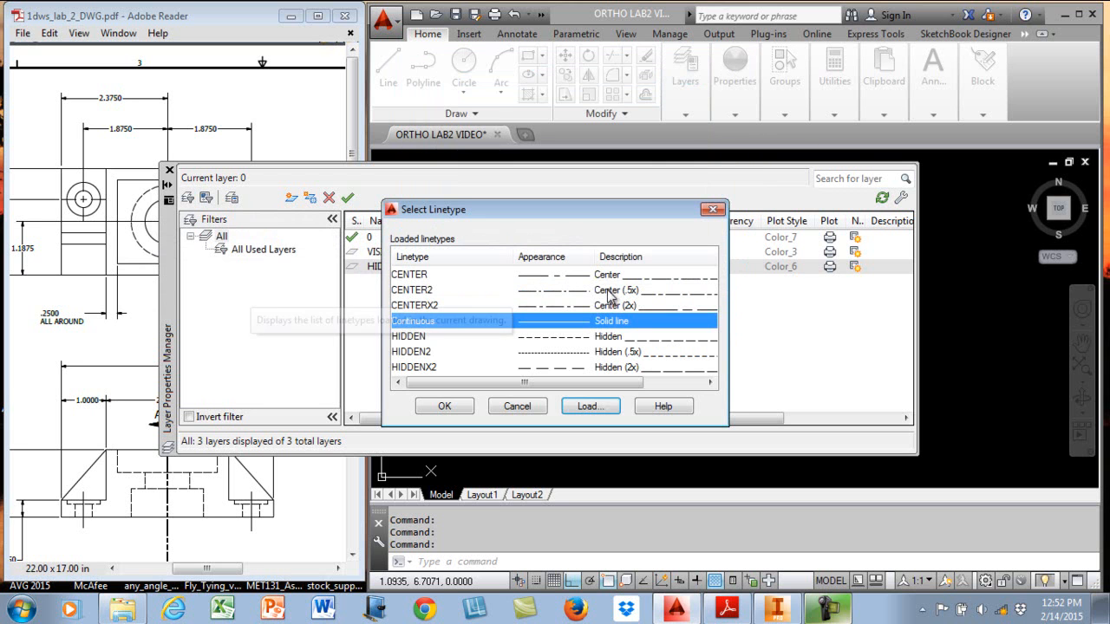
Assign the HIDDEN2 linetype and a 0.50 mm lineweight to the HIDDEN layer.
left_click(436, 353)
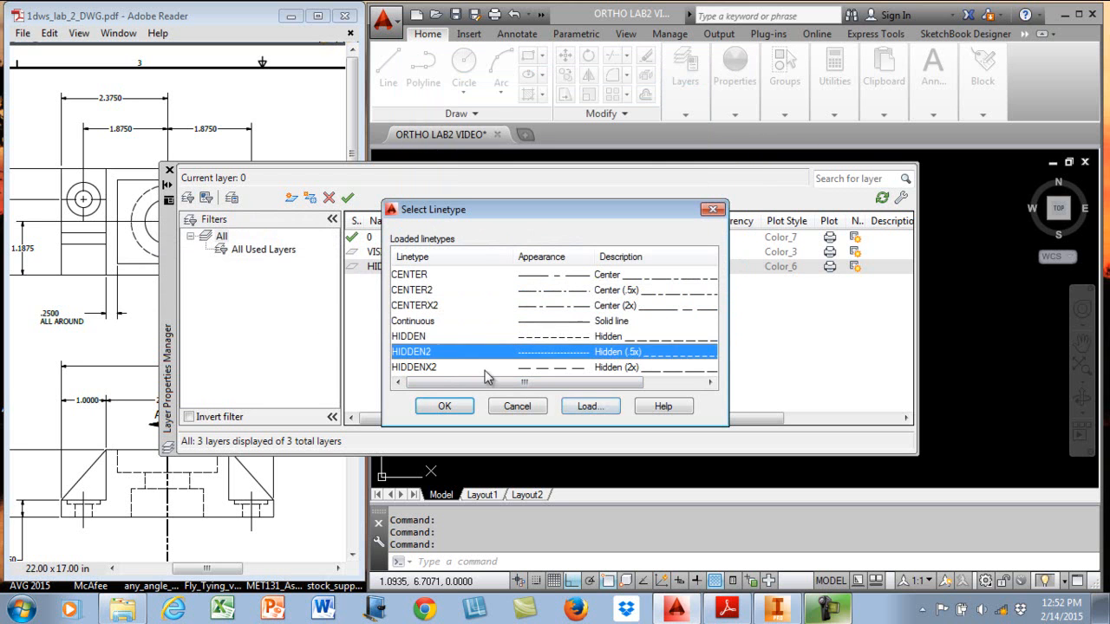
left_click(444, 406)
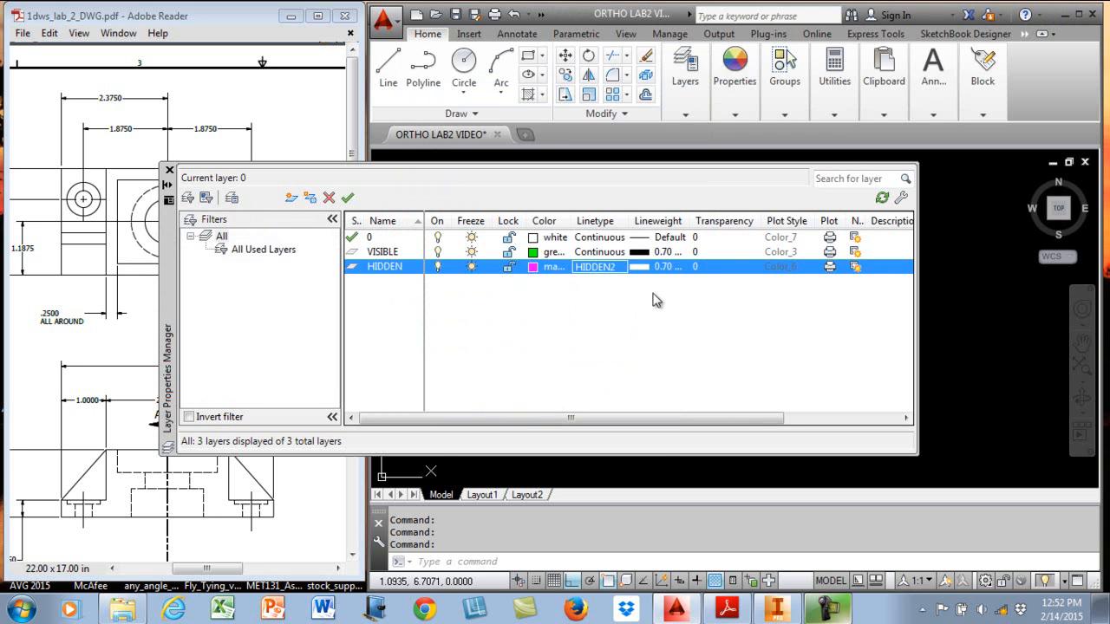
left_click(668, 270)
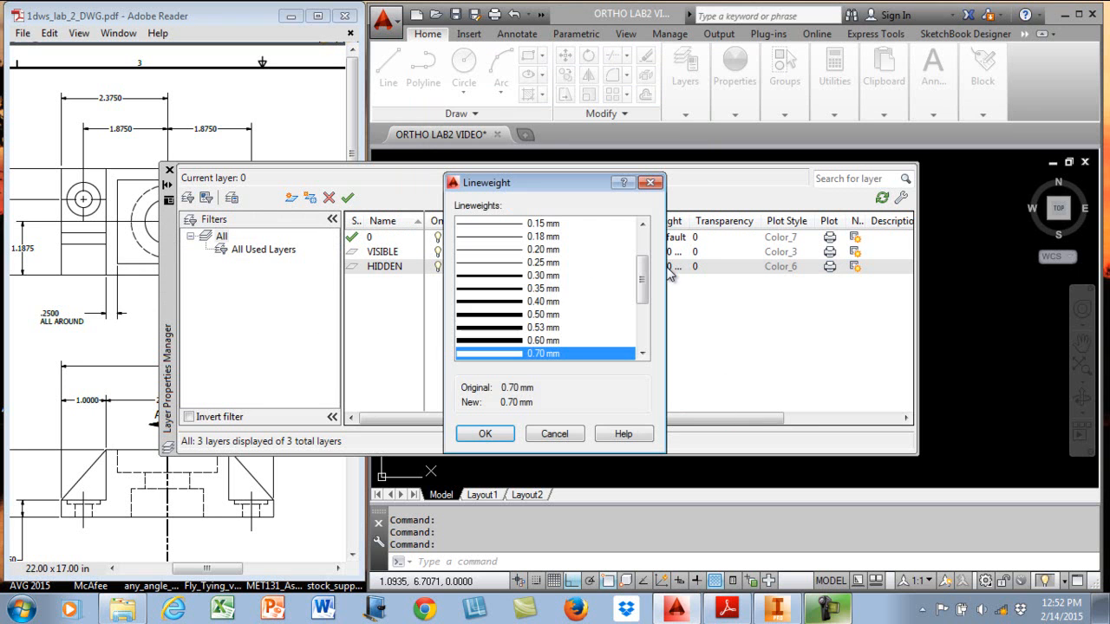
left_click(486, 315)
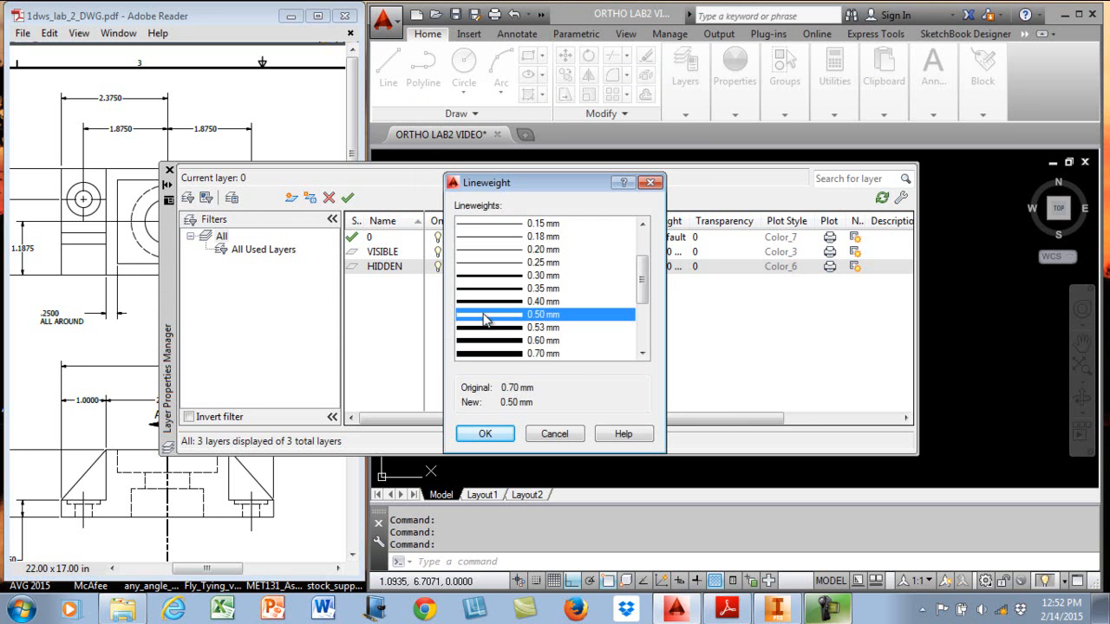
left_click(498, 435)
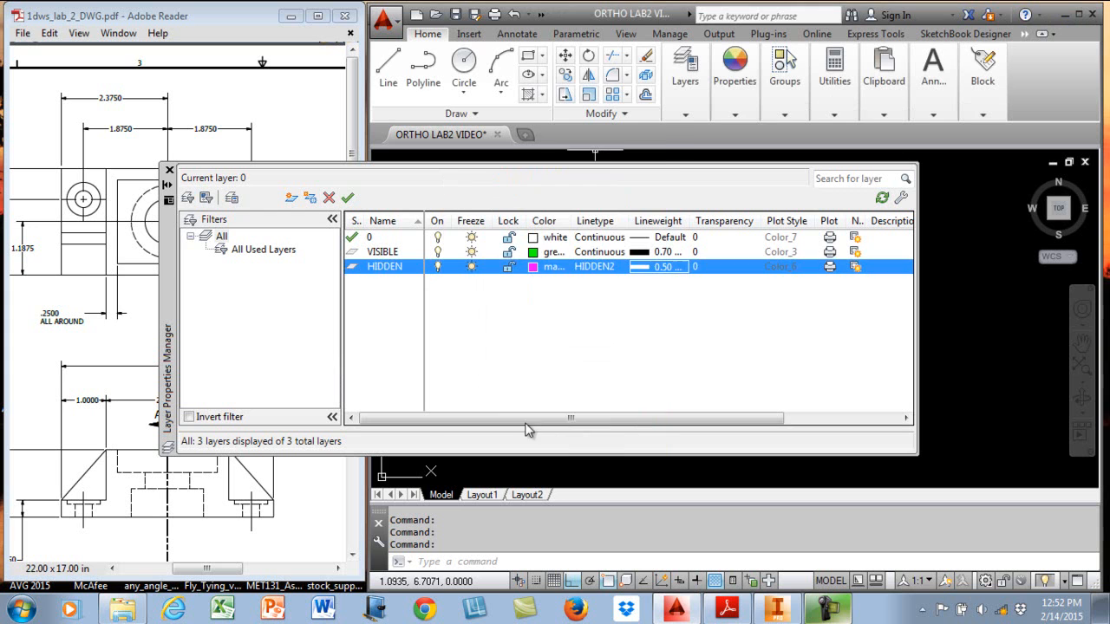
Create a new layer named DIMENSIONS and set its color to yellow.
left_click(291, 198)
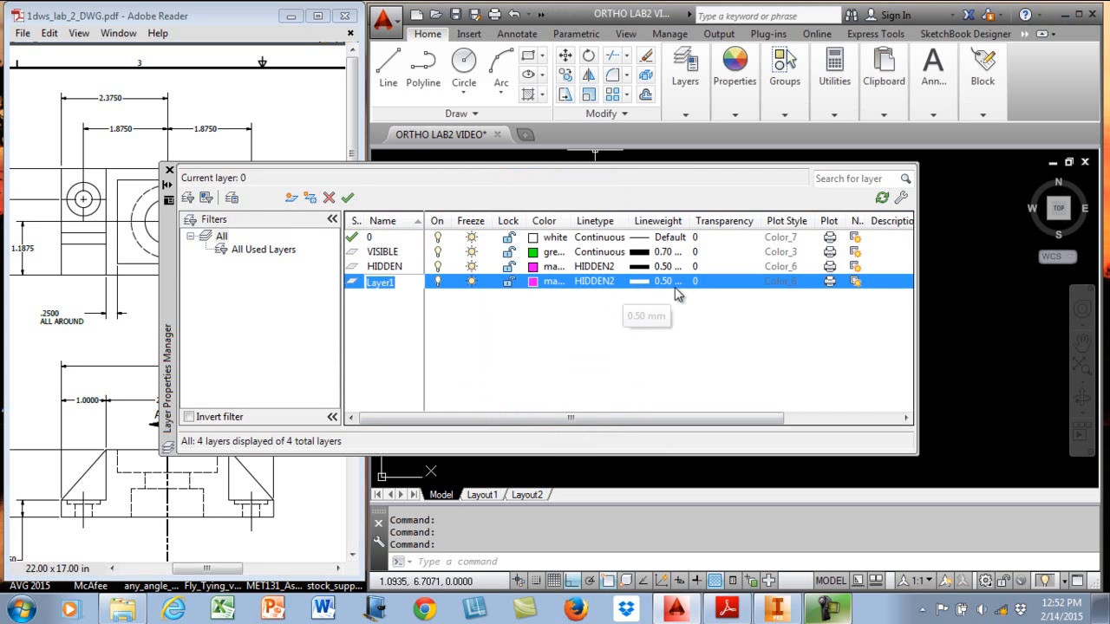
type("DIMENSIONS")
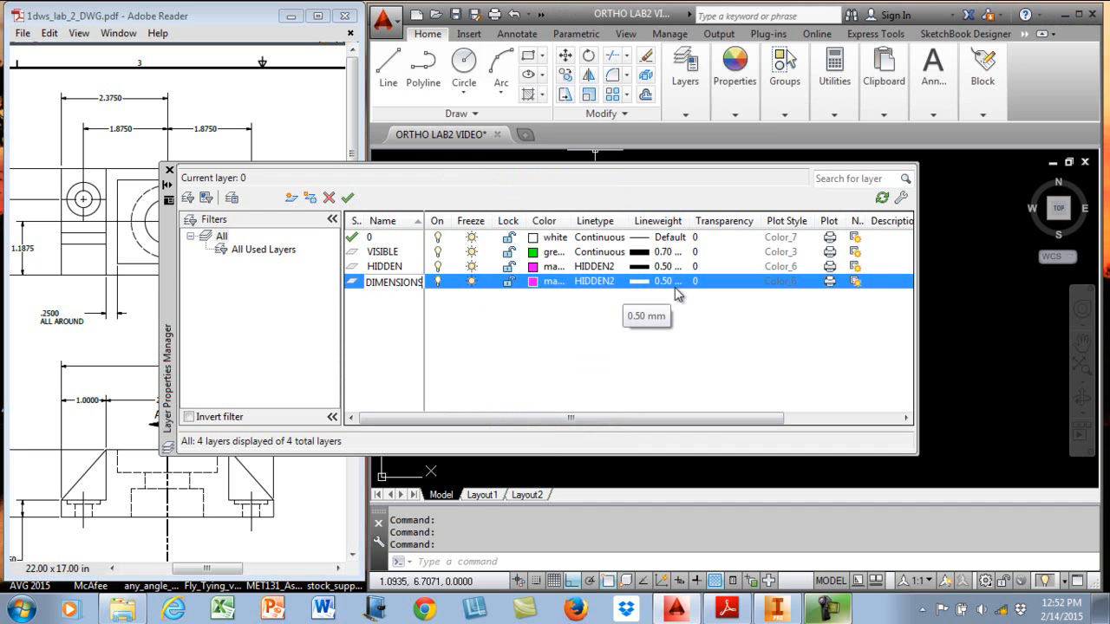
left_click(545, 283)
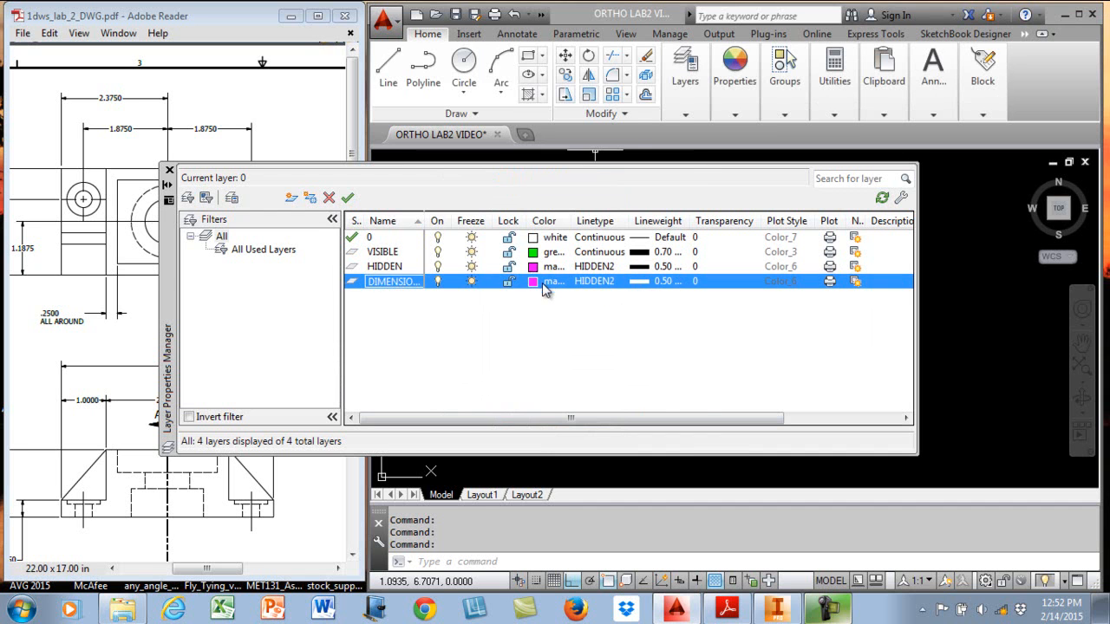
left_click(545, 283)
left_click(440, 356)
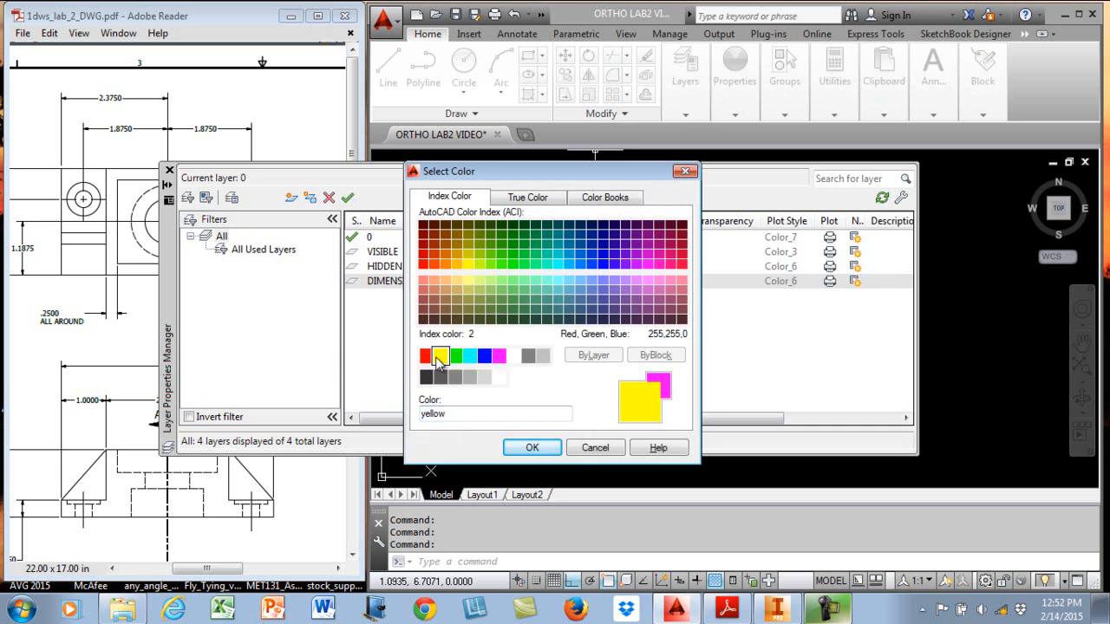
left_click(533, 447)
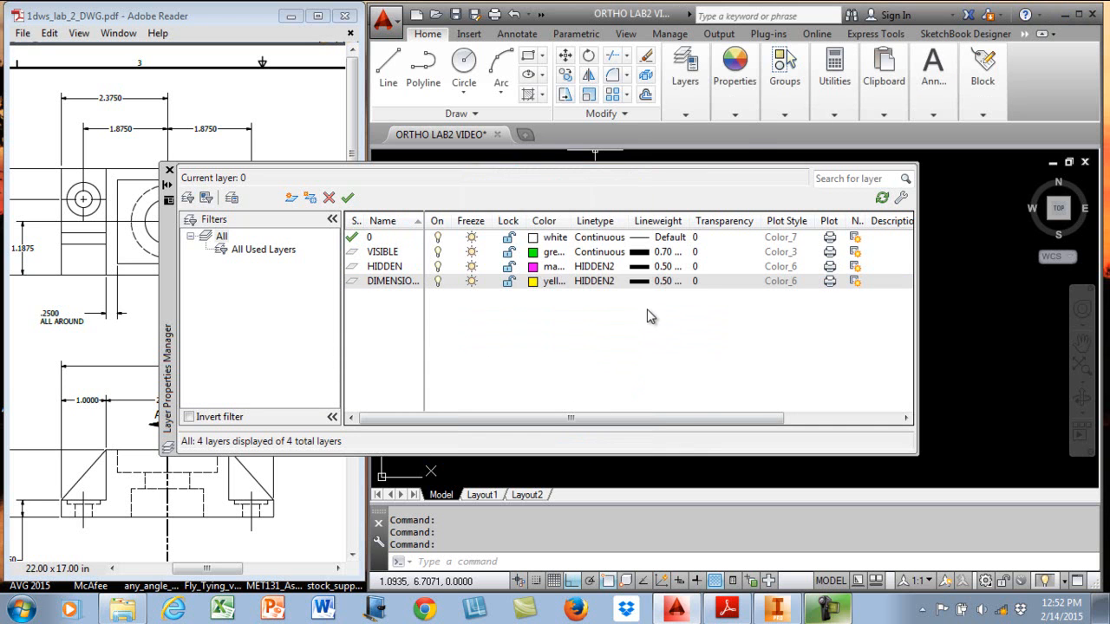
Set the DIMENSIONS layer's linetype to Continuous.
left_click(594, 282)
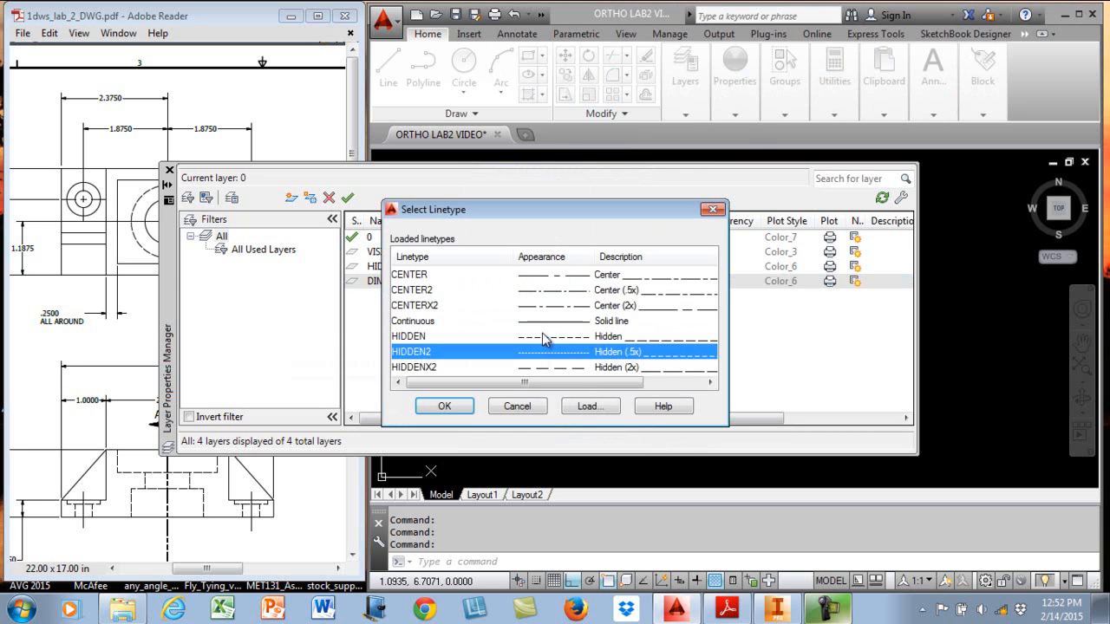
left_click(431, 320)
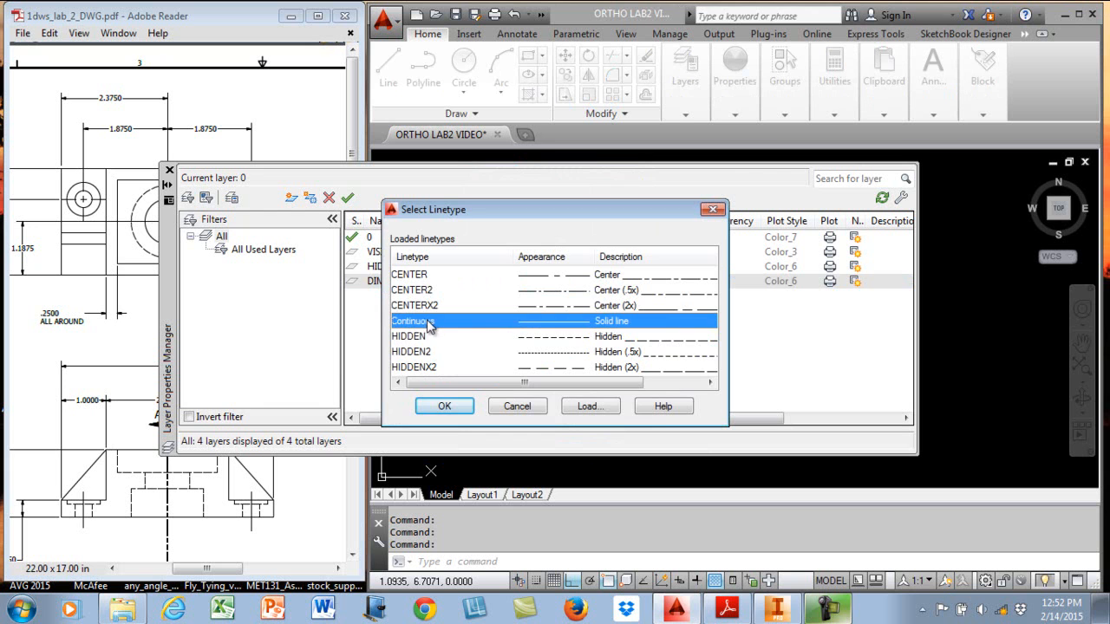
left_click(444, 407)
left_click(670, 283)
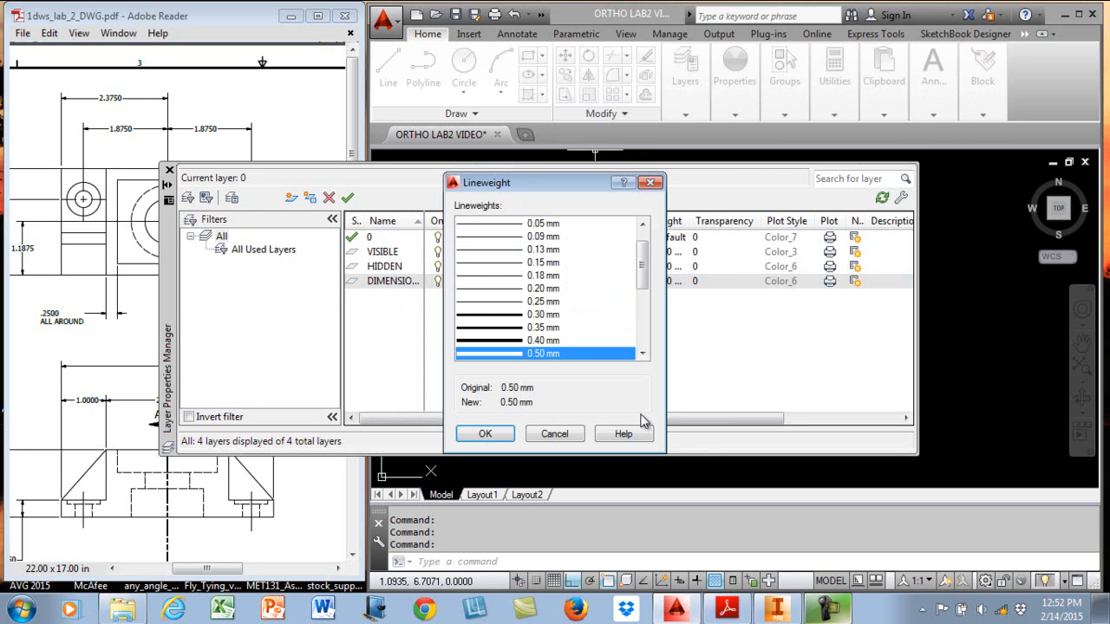
left_click(560, 434)
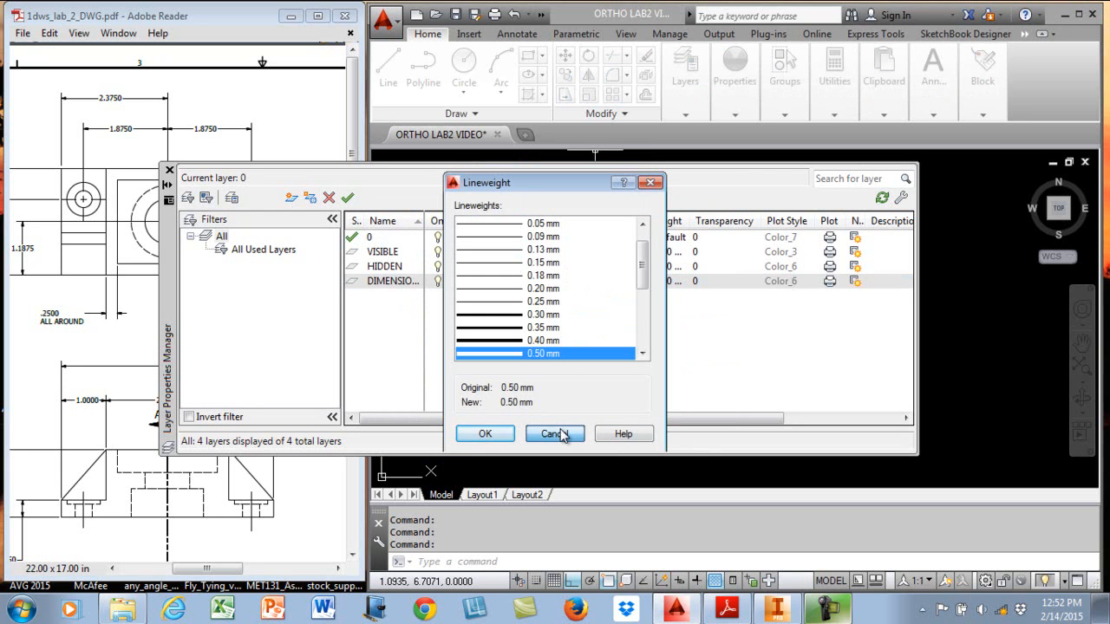
Create a layer named CENTERLINES with the CENTER2 linetype and close the layer manager.
left_click(291, 198)
type("CENTER")
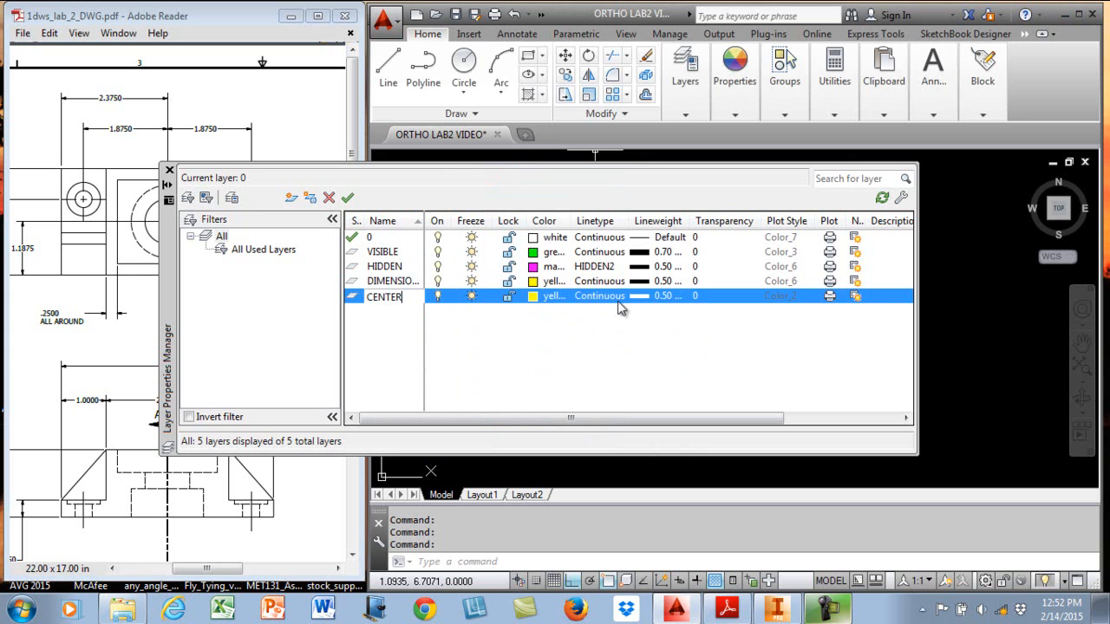
type("LINES")
left_click(610, 297)
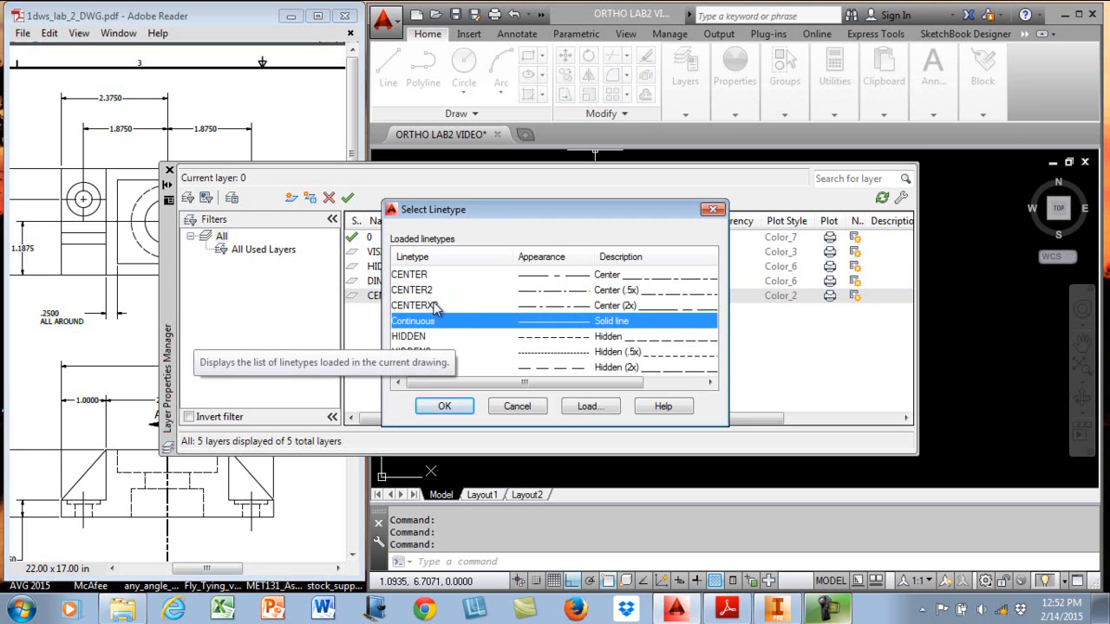
left_click(435, 291)
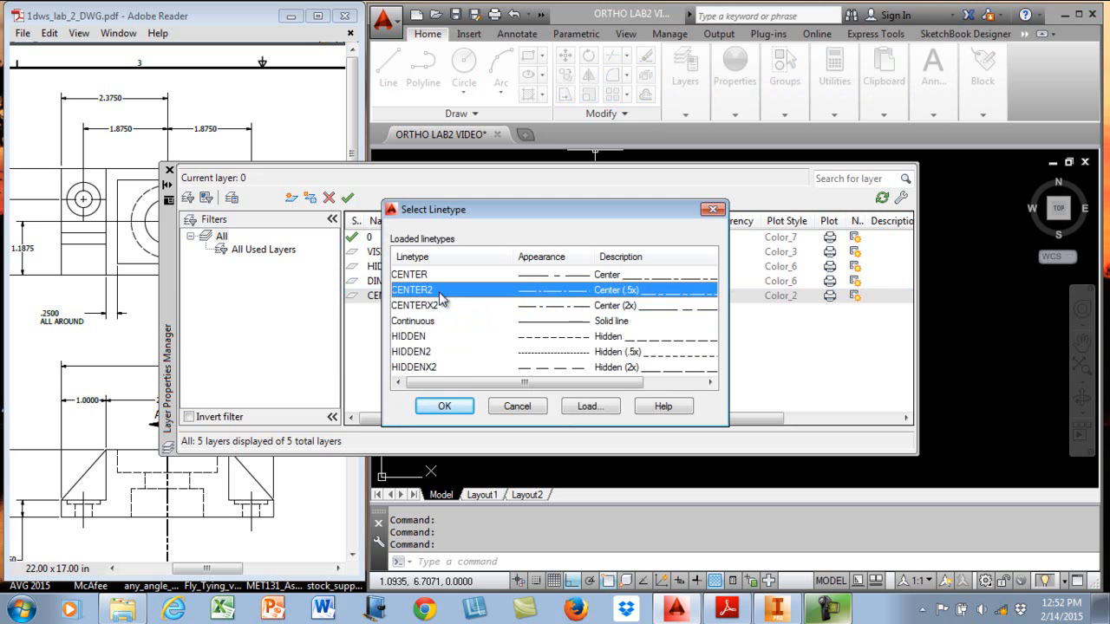
left_click(445, 405)
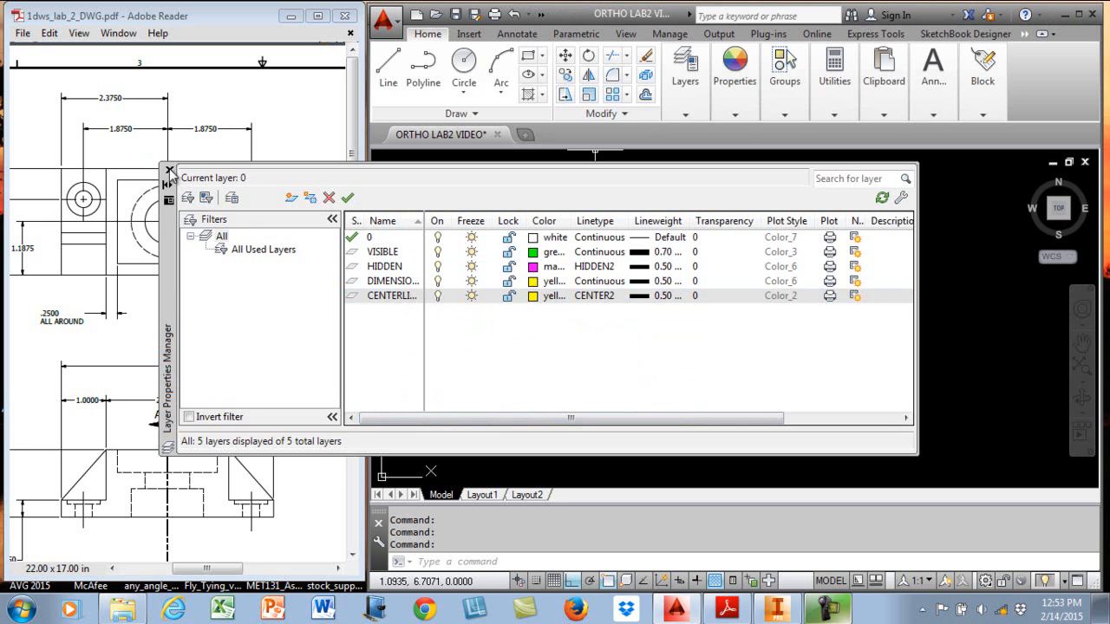
left_click(169, 172)
Move the 1.625 diameter circle in the top view to the HIDDEN layer and save the drawing.
left_click(645, 337)
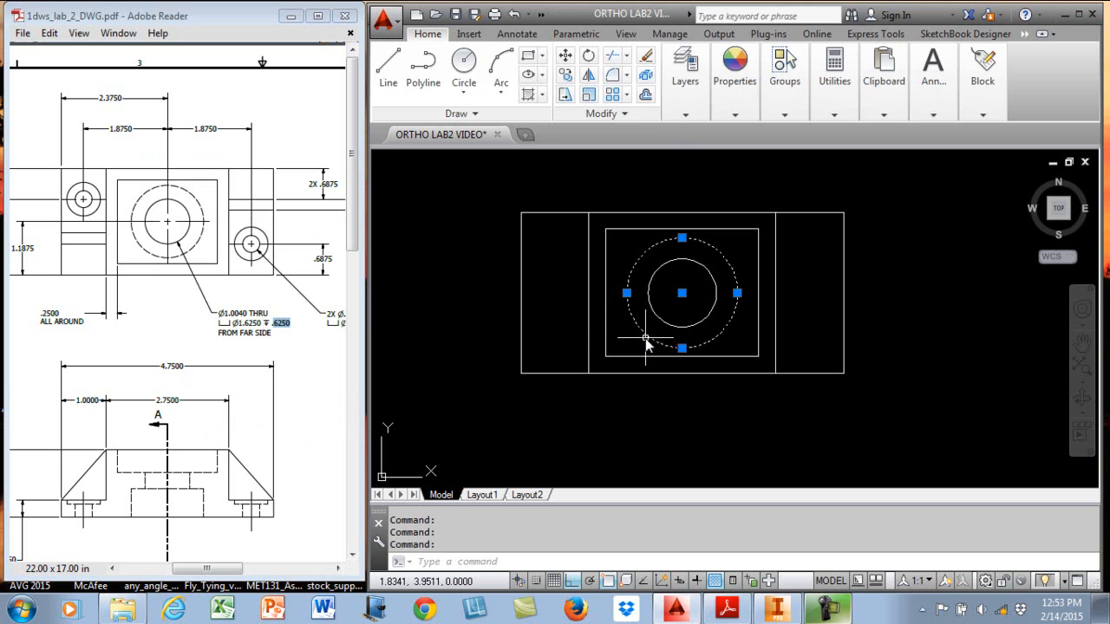
left_click(684, 117)
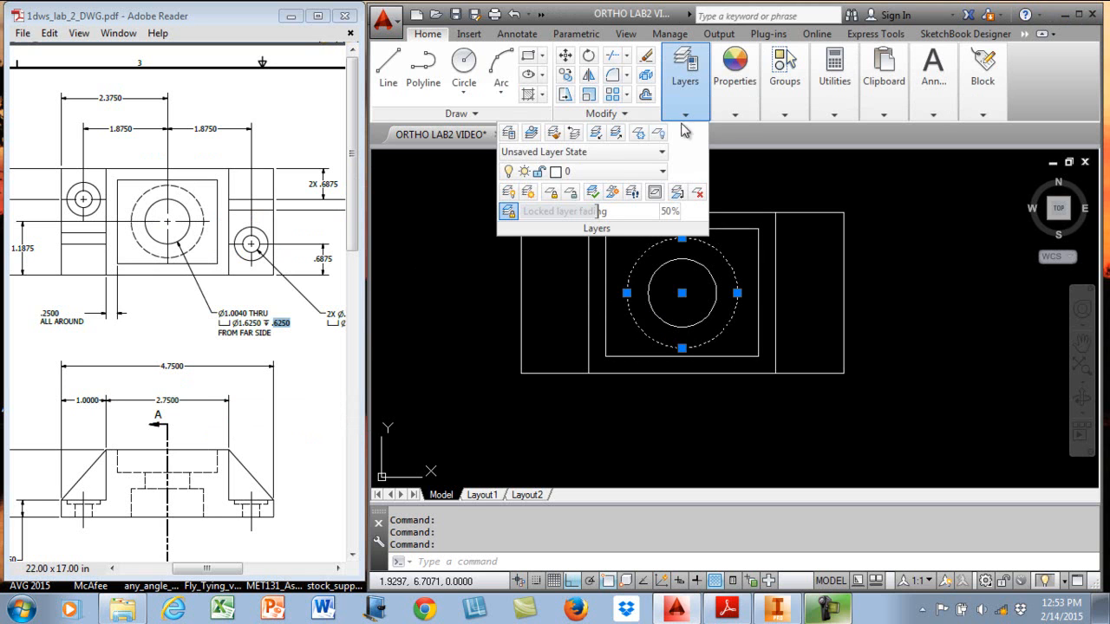
left_click(655, 171)
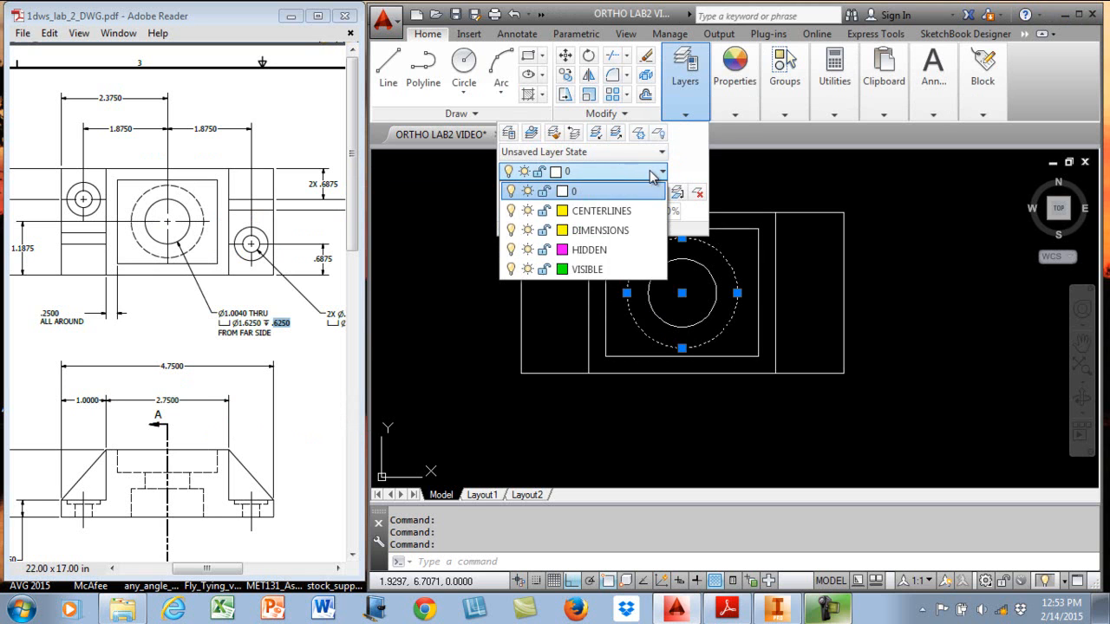
left_click(623, 252)
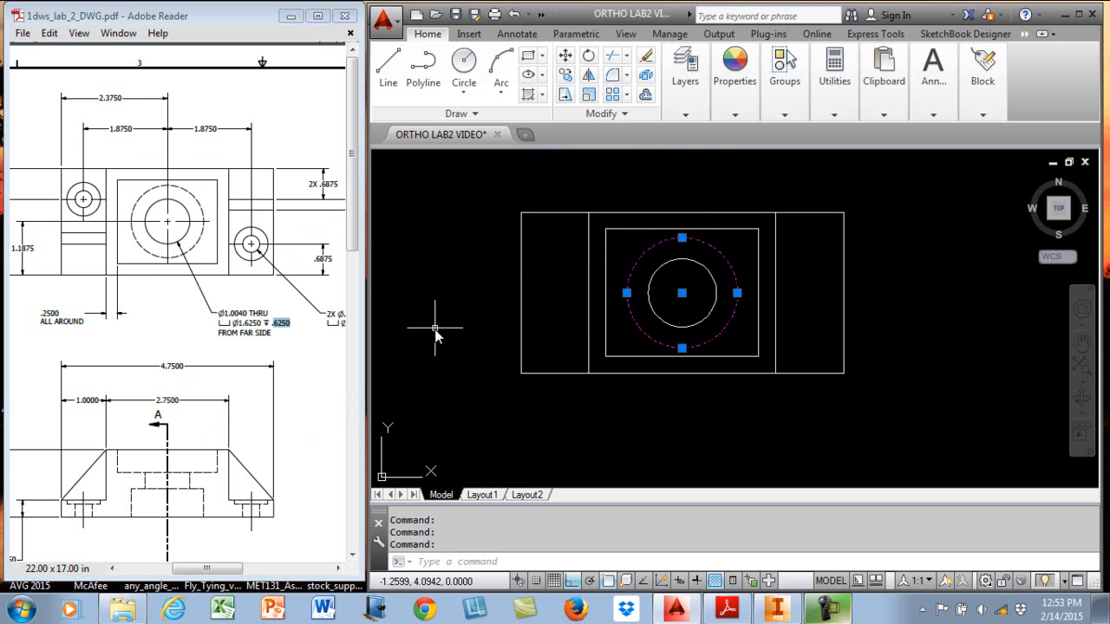
key("Escape")
key("Escape")
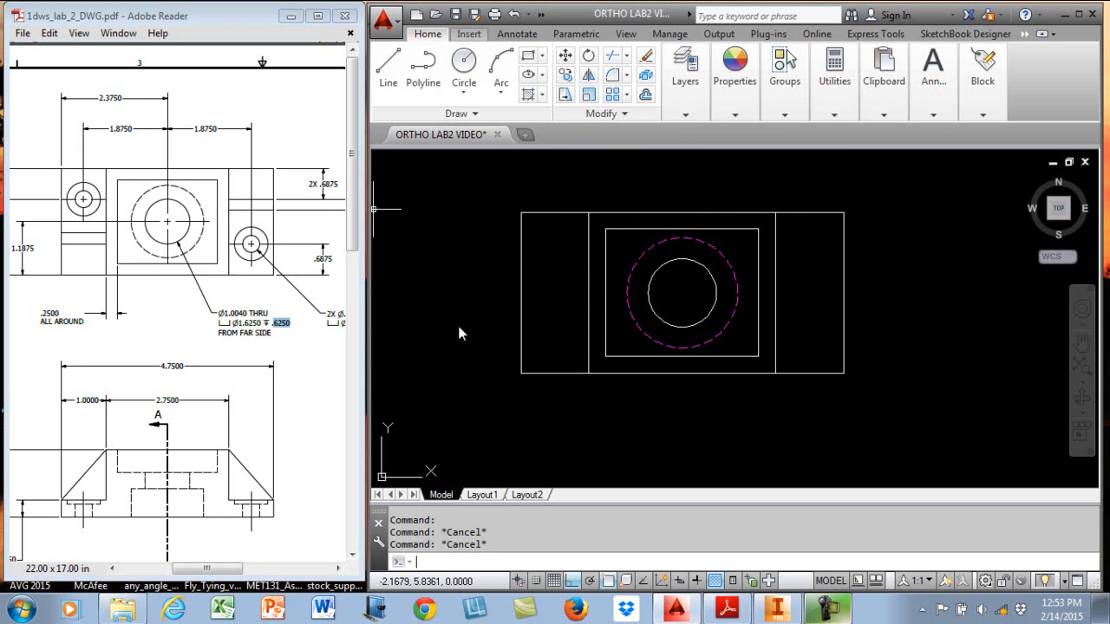
key("ctrl+s")
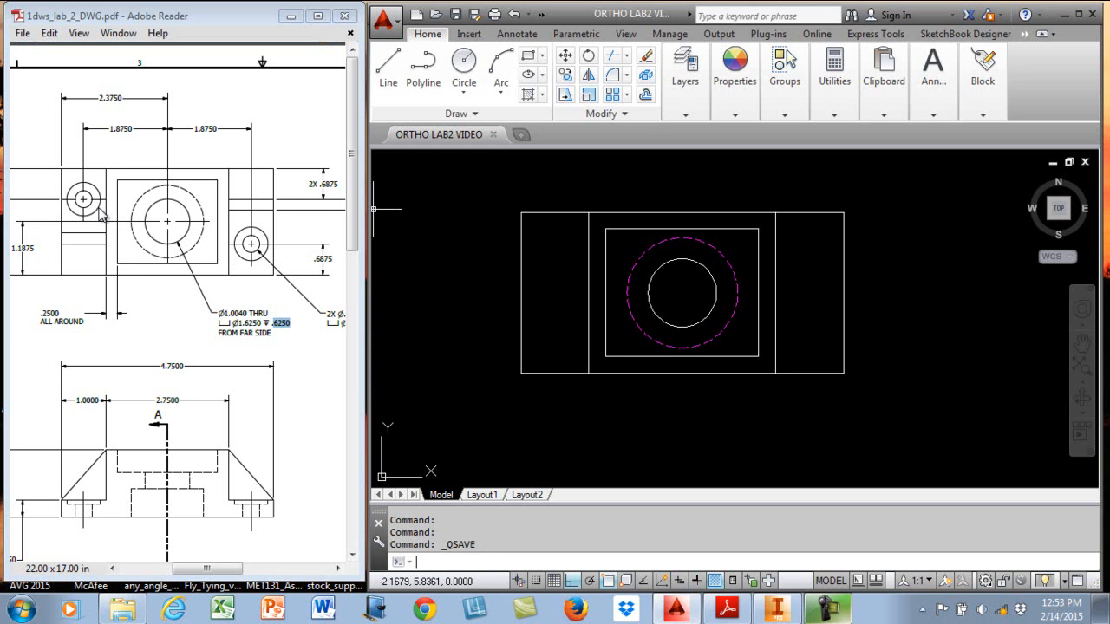
left_click(463, 62)
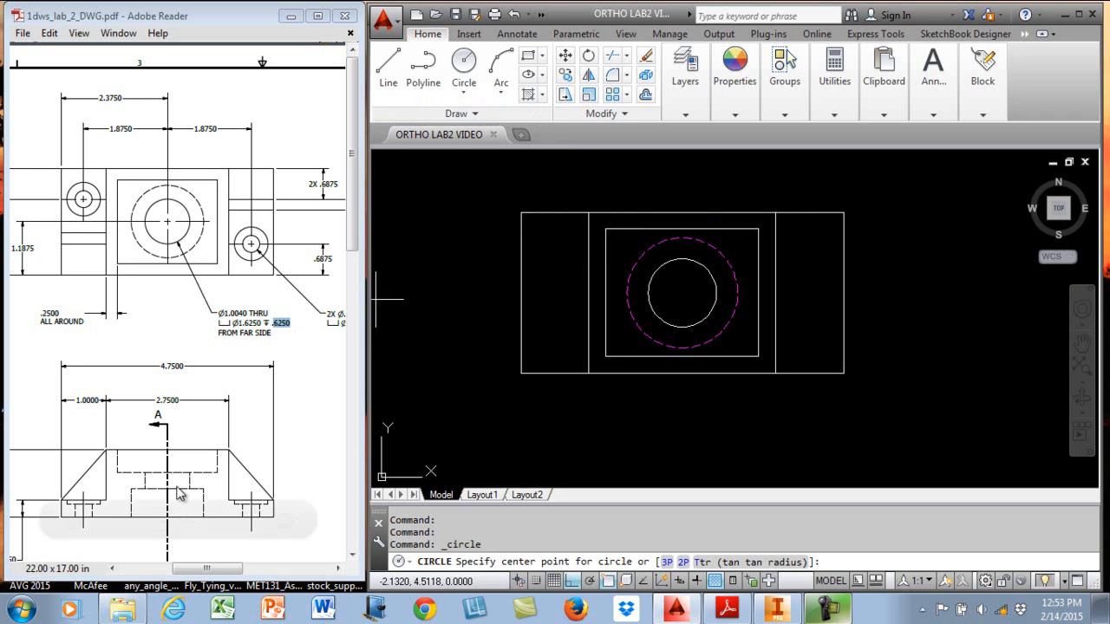
left_click_drag(206, 569, 194, 569)
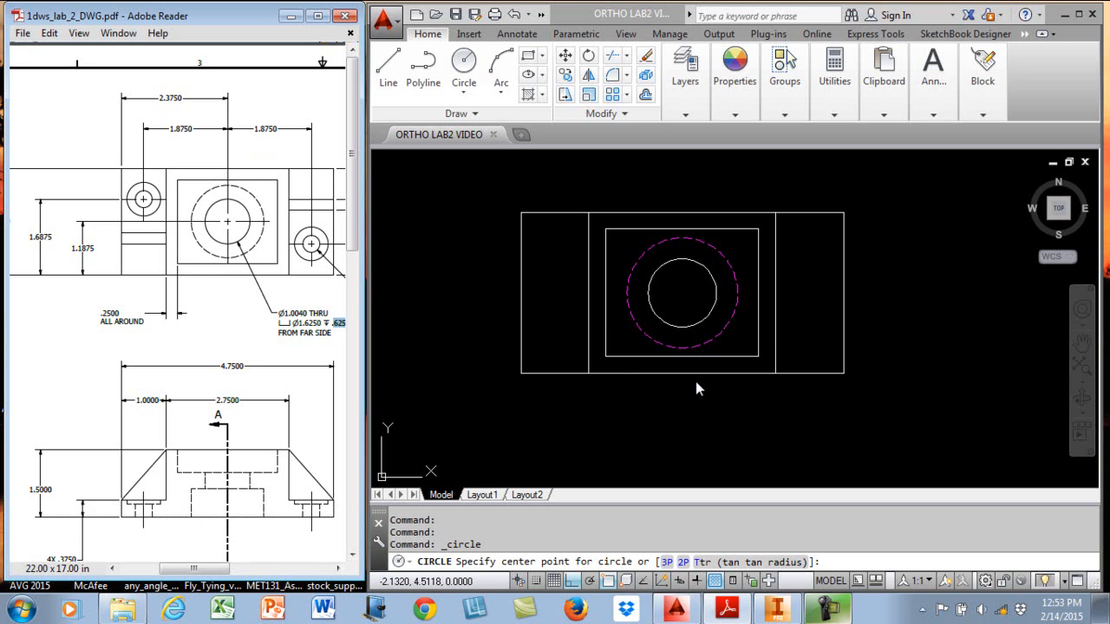
right_click(722, 404, "shift")
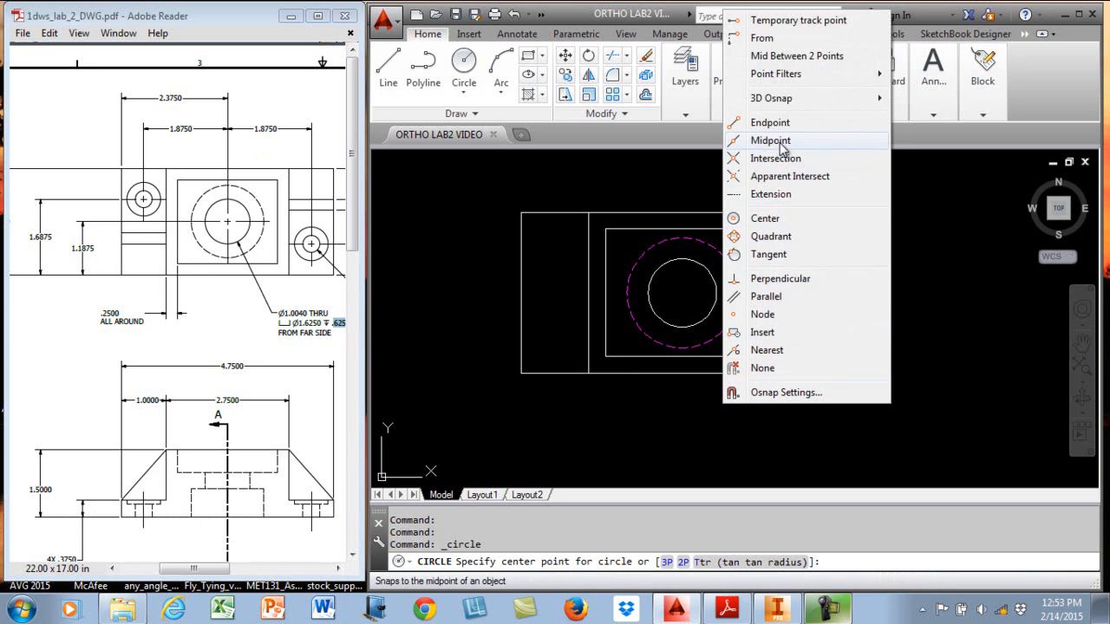
left_click(781, 145)
left_click(698, 378)
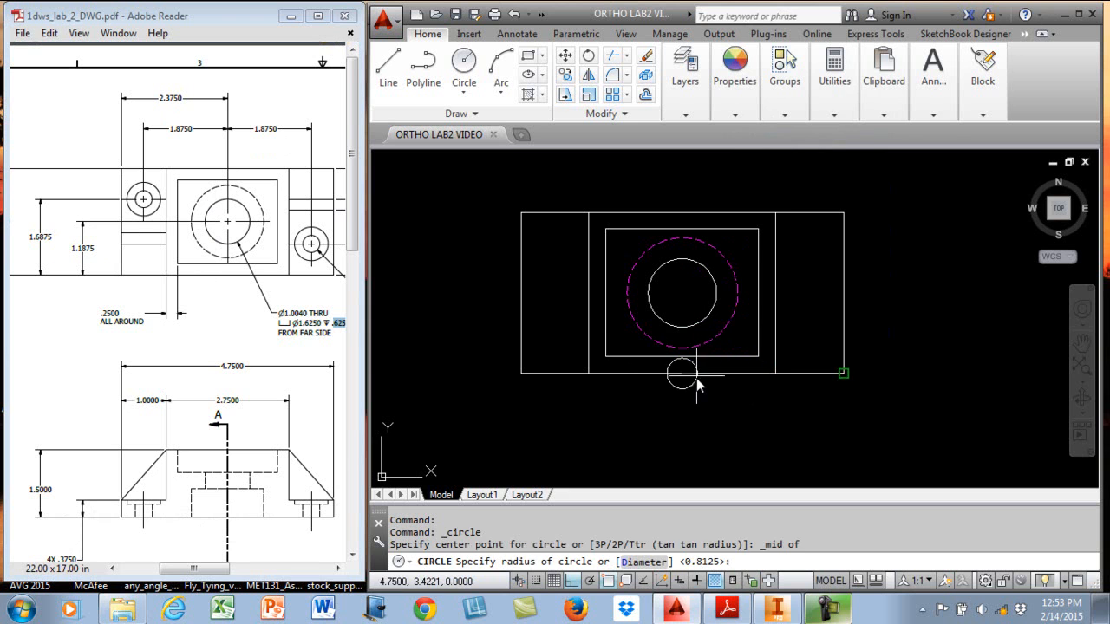
key("Escape")
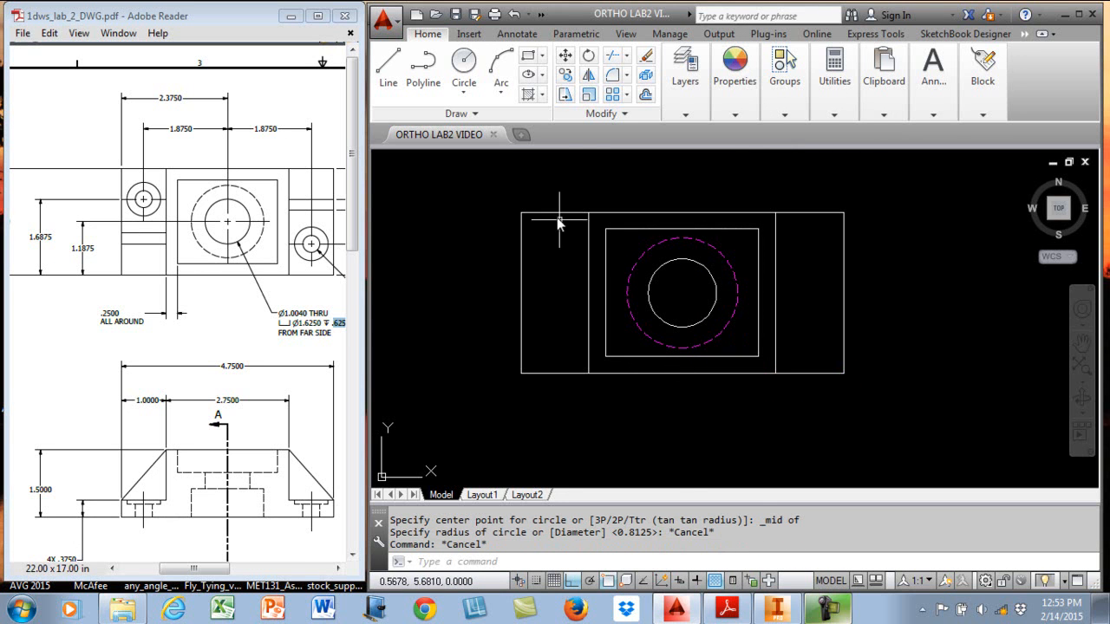
Draw a .375 diameter circle in the top view, centered at offset @-1.875,1.6875 from the midpoint of the outer rectangle's lower edge.
left_click(464, 62)
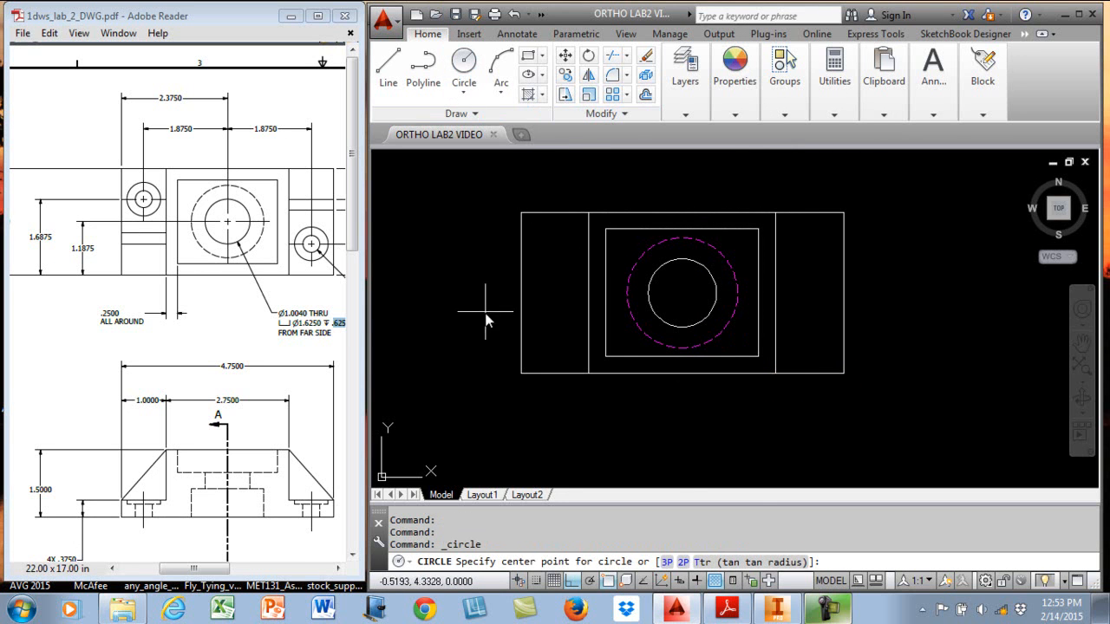
right_click(632, 429, "shift")
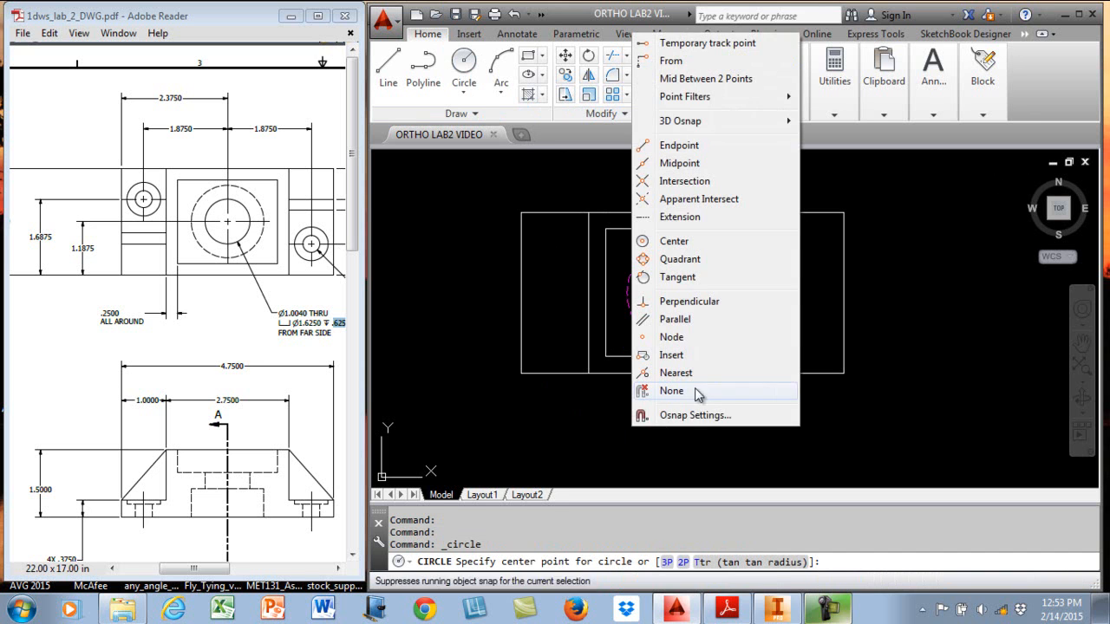
left_click(692, 69)
right_click(464, 276, "shift")
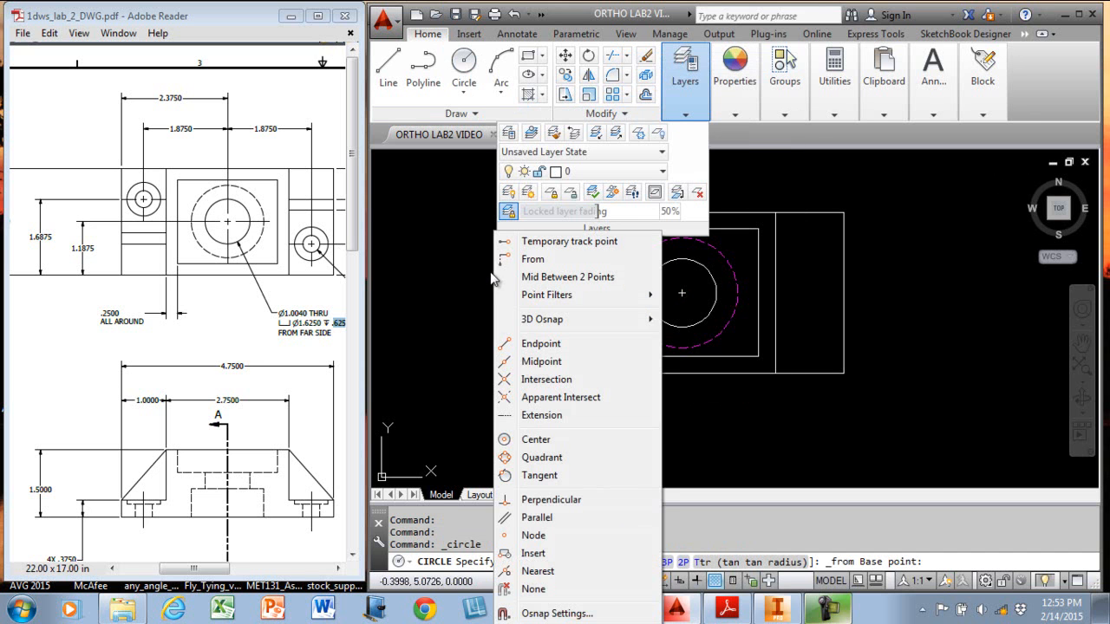
left_click(548, 361)
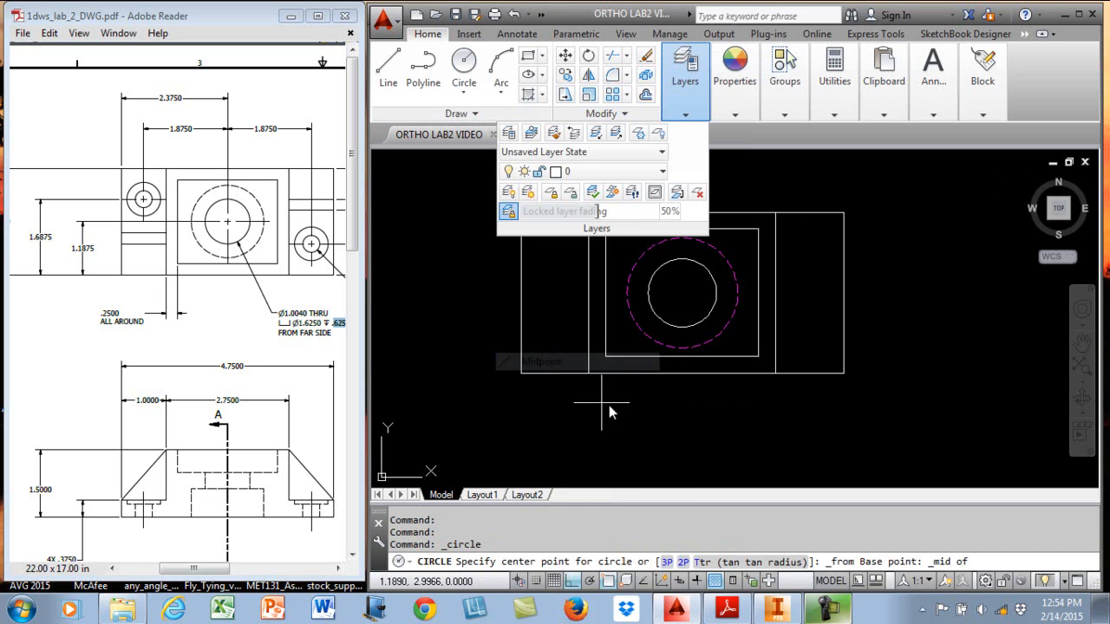
left_click(687, 380)
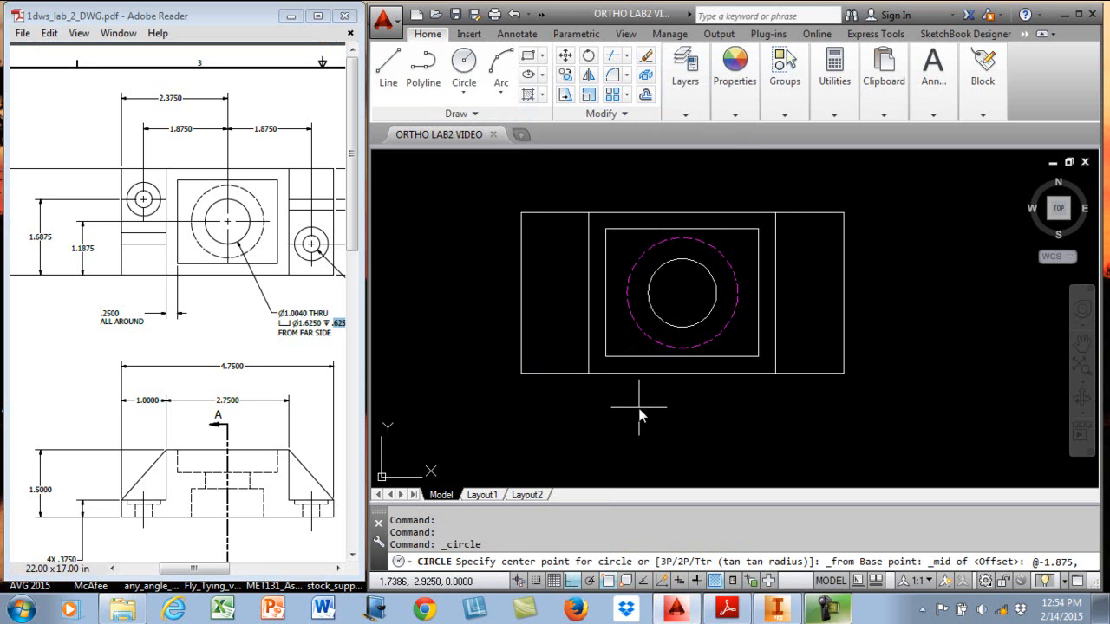
type("875")
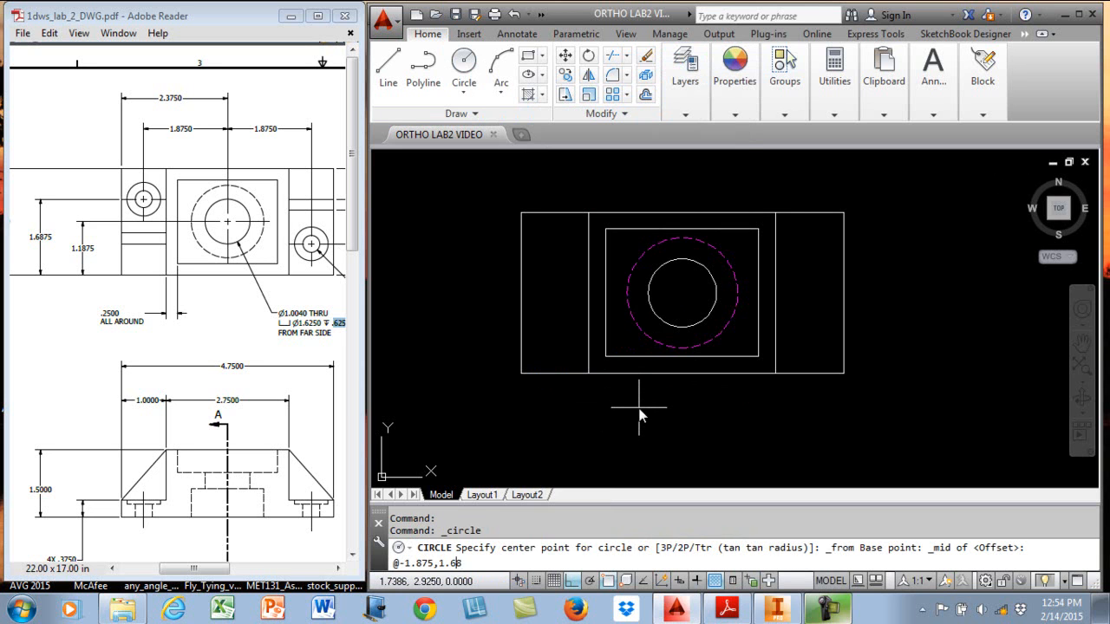
key("Return")
type("D")
key("Return")
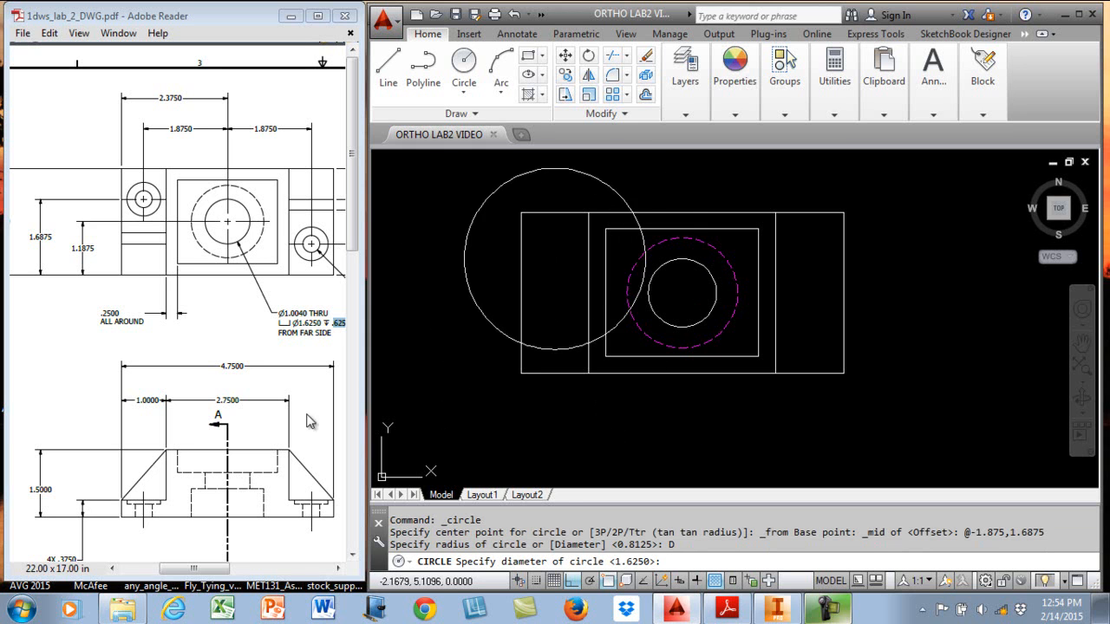
left_click_drag(217, 571, 238, 573)
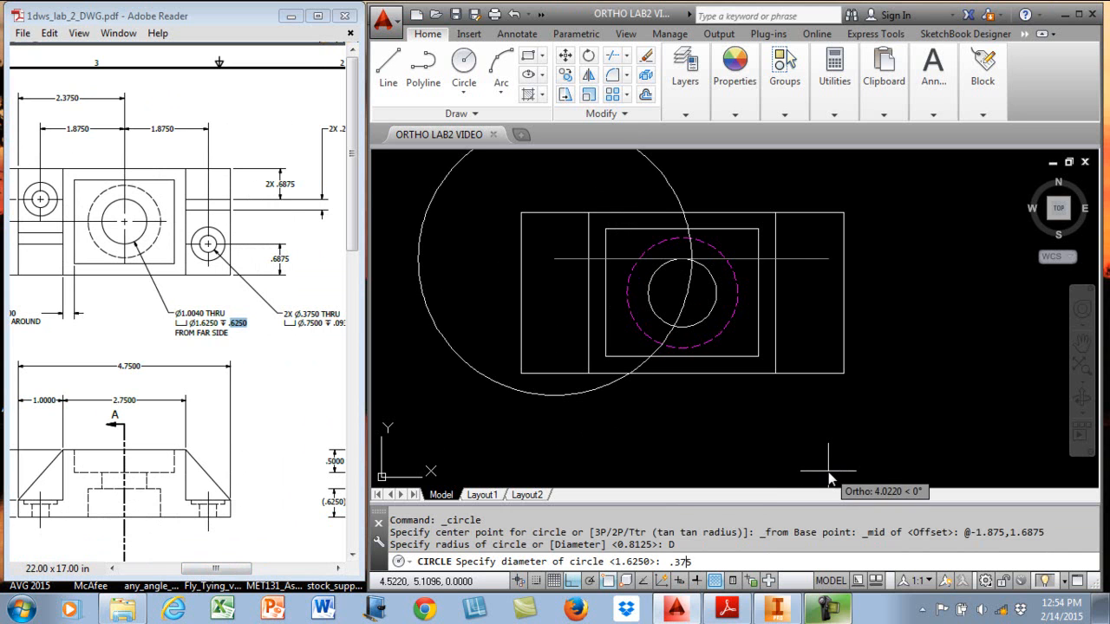
type("5")
key("Return")
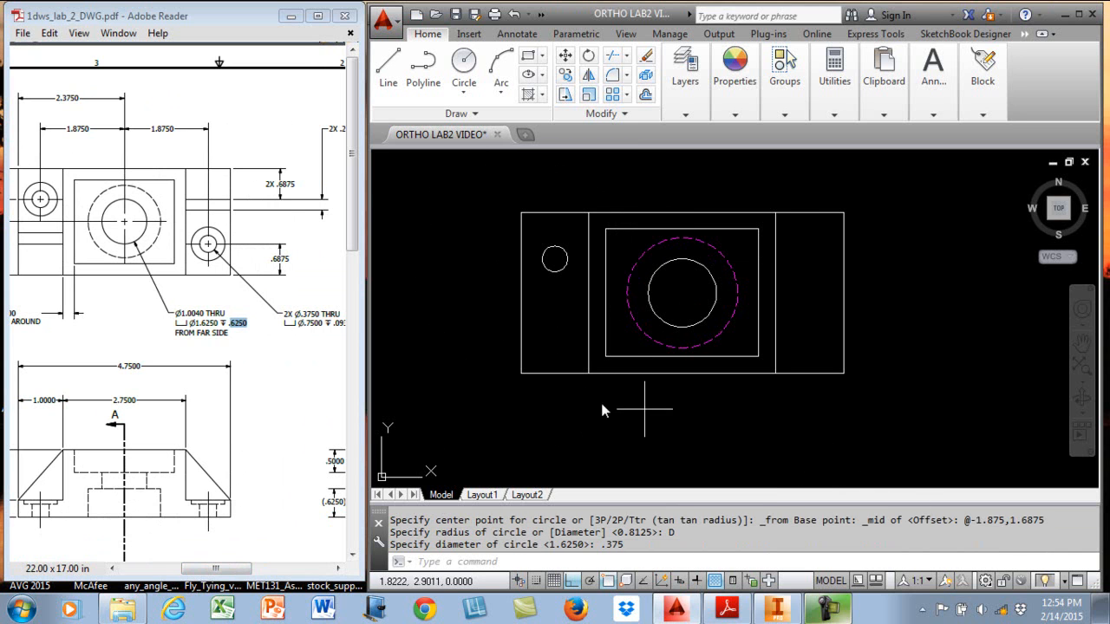
Draw a concentric .75 diameter counterbore circle around the small hole at the top view's left end.
key("Return")
left_click(563, 270)
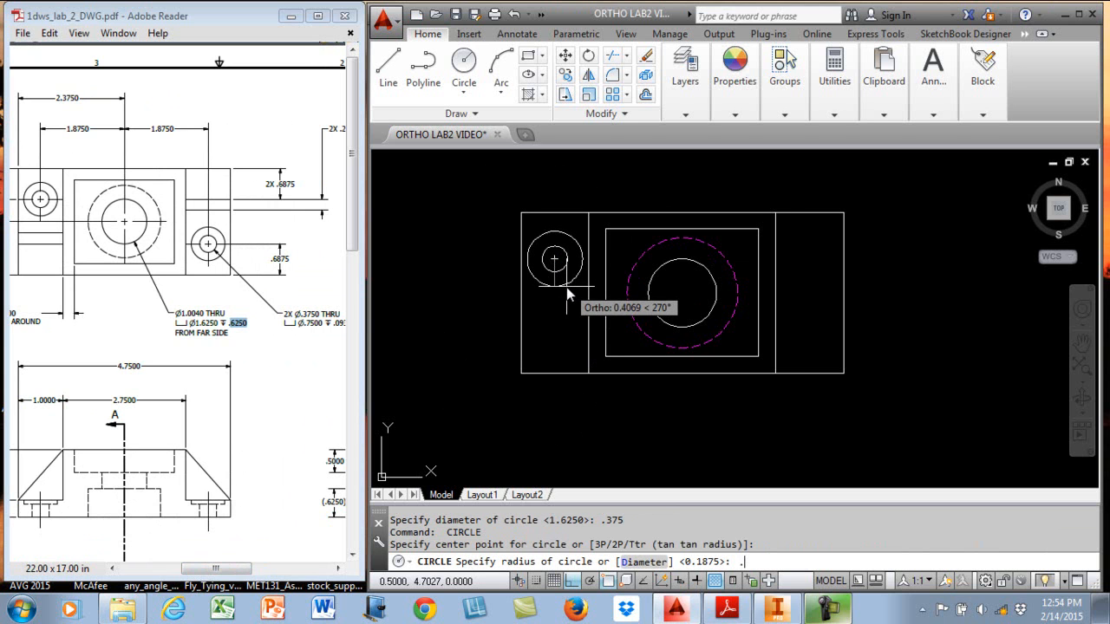
type("D")
key("Return")
type(".75")
key("Return")
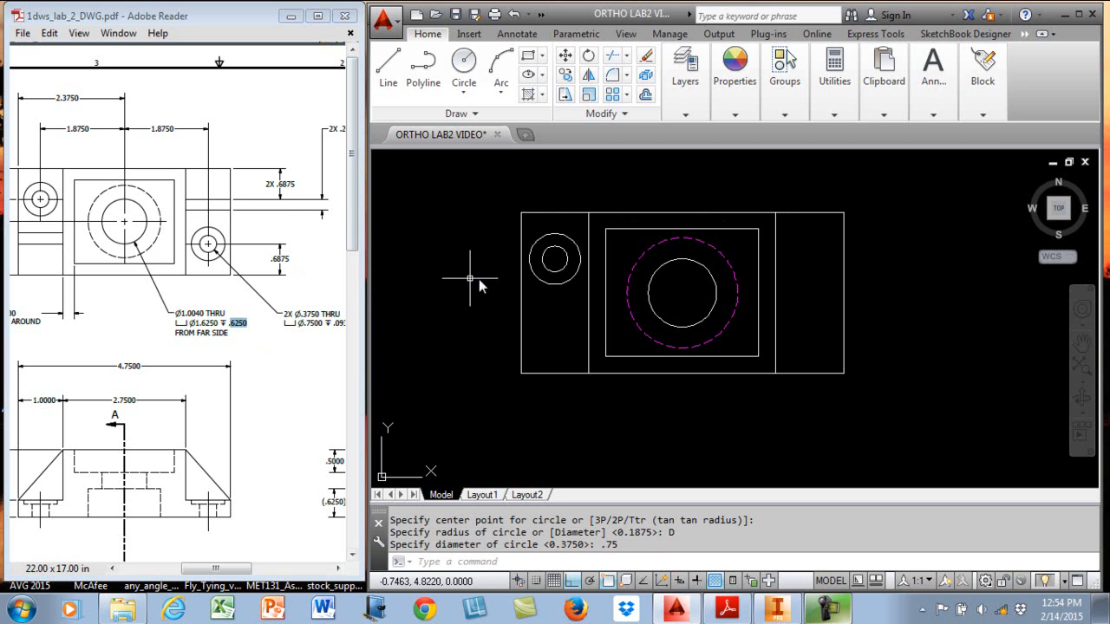
left_click(645, 95)
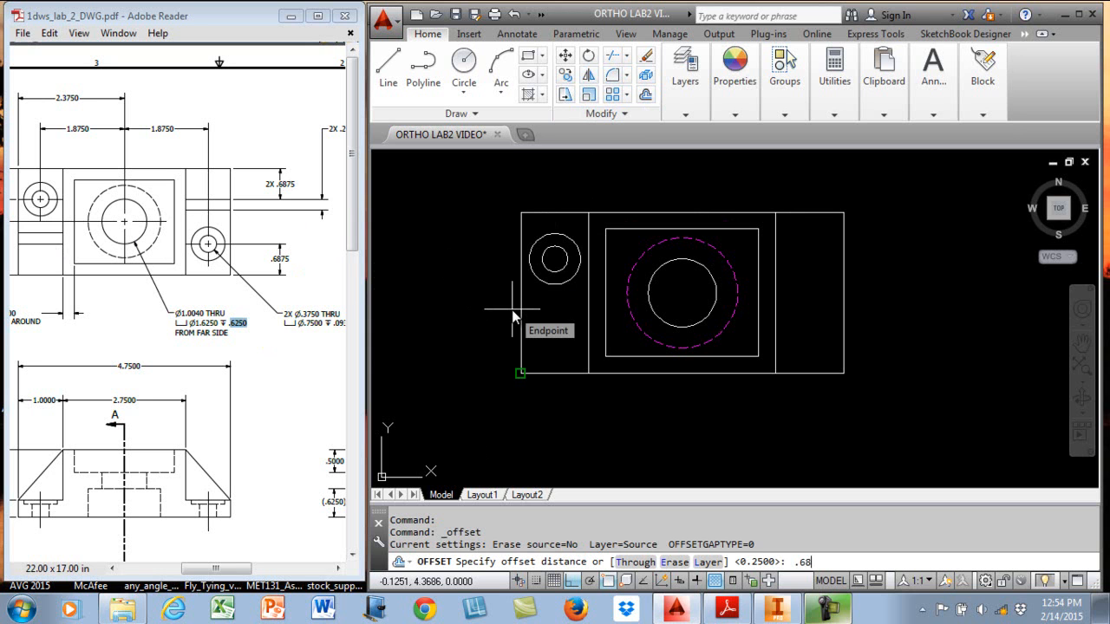
key("Return")
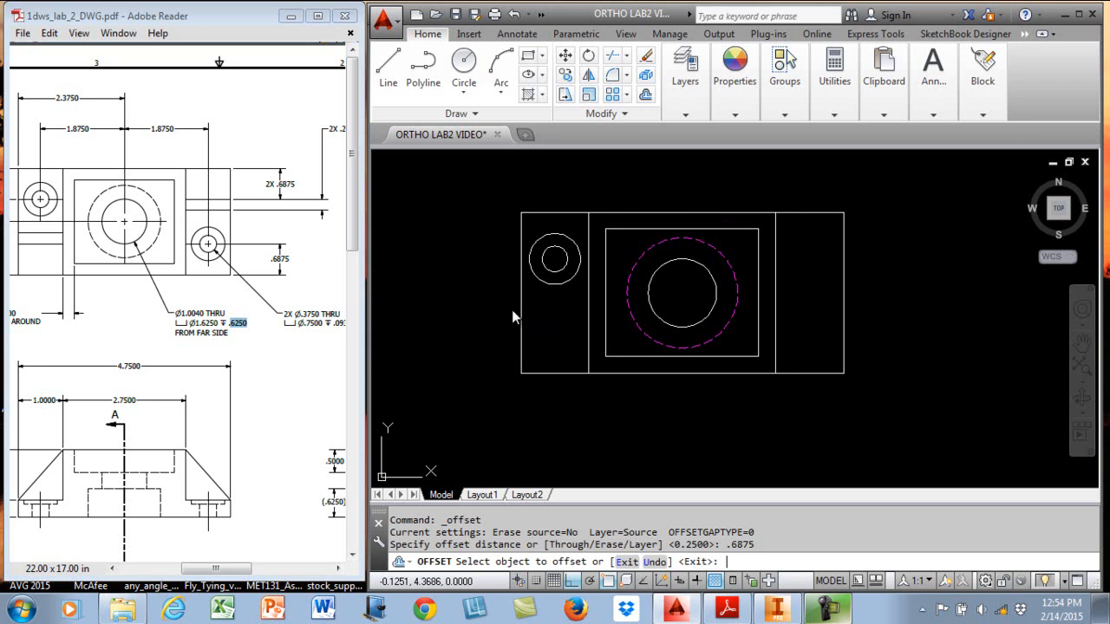
left_click(563, 374)
key("Escape")
key("Escape")
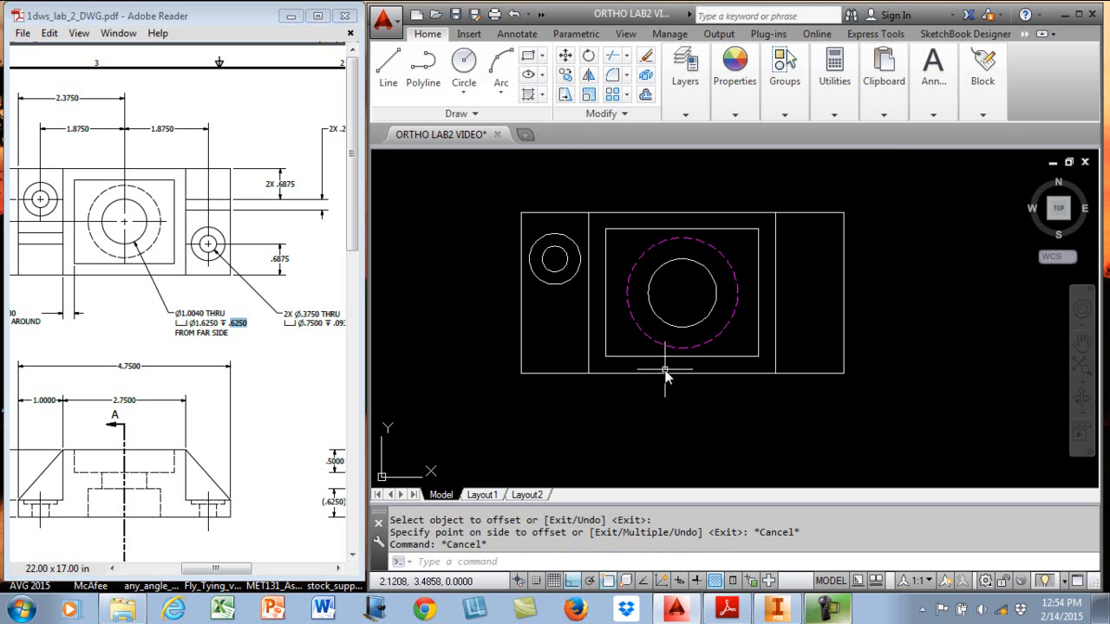
left_click(514, 15)
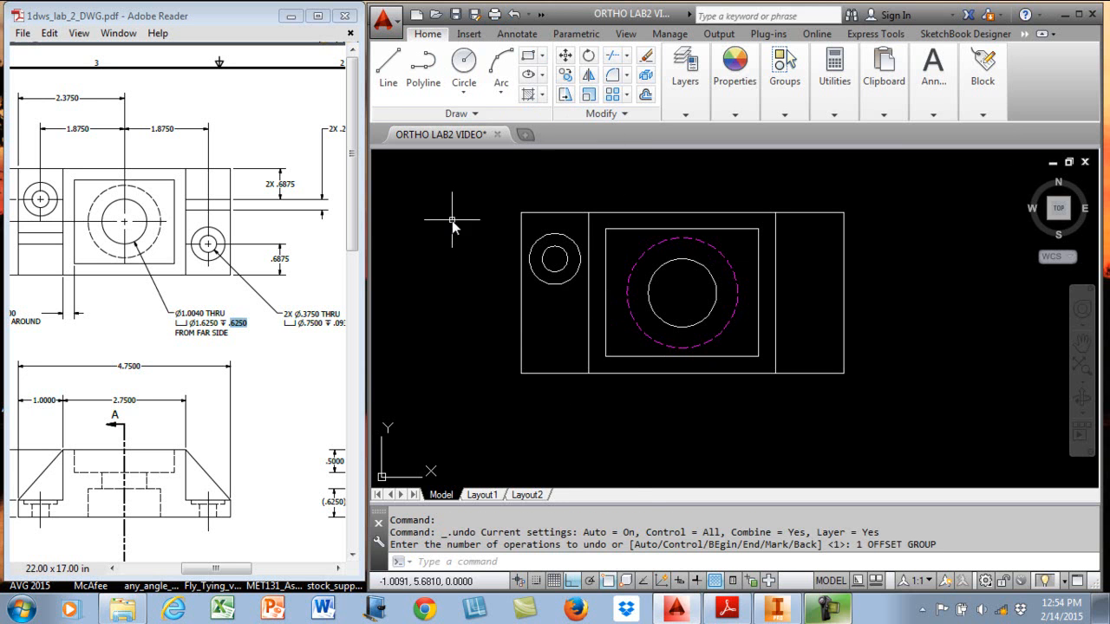
left_click(561, 374)
key("Escape")
key("Escape")
Explode the top view's outer rectangle into separate lines.
left_click(645, 78)
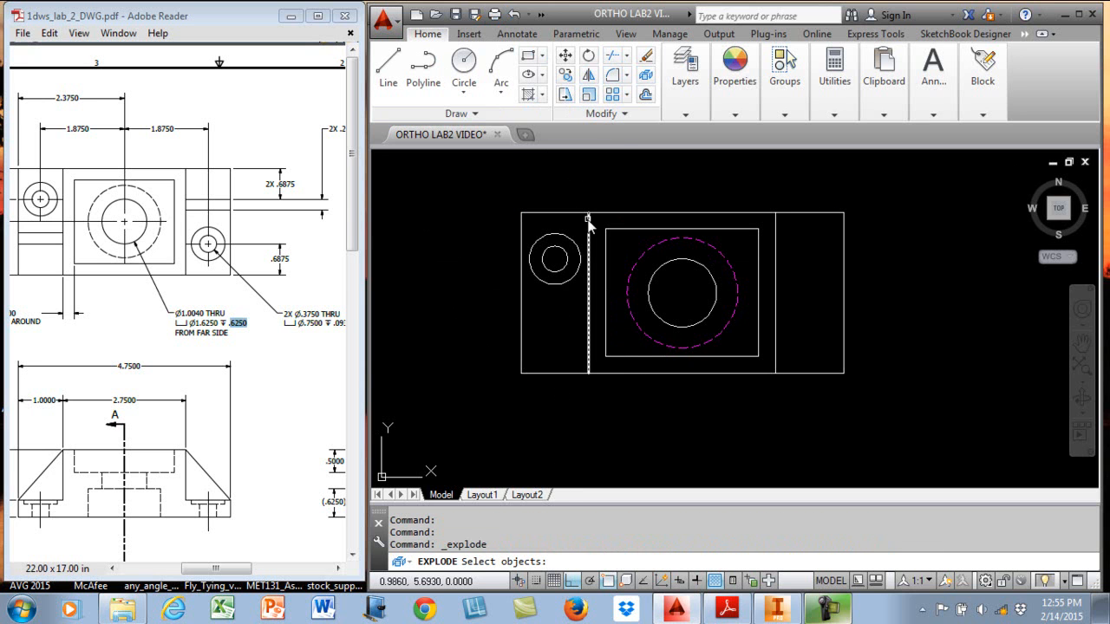
left_click(575, 214)
key("Return")
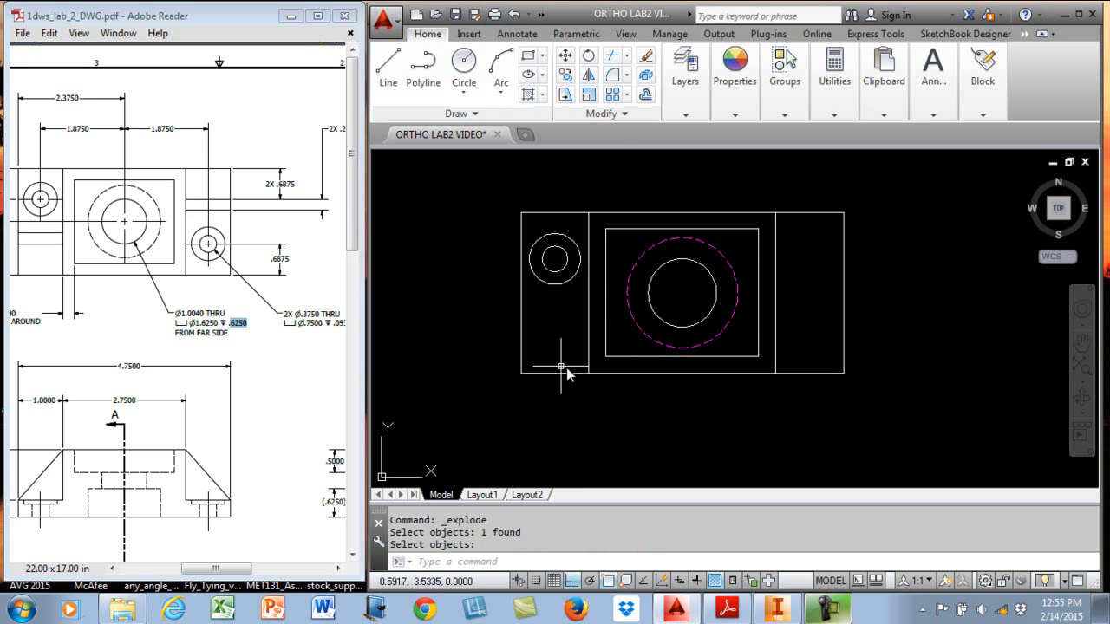
Offset the lower edge of the top view's outline upward by .6875.
left_click(645, 93)
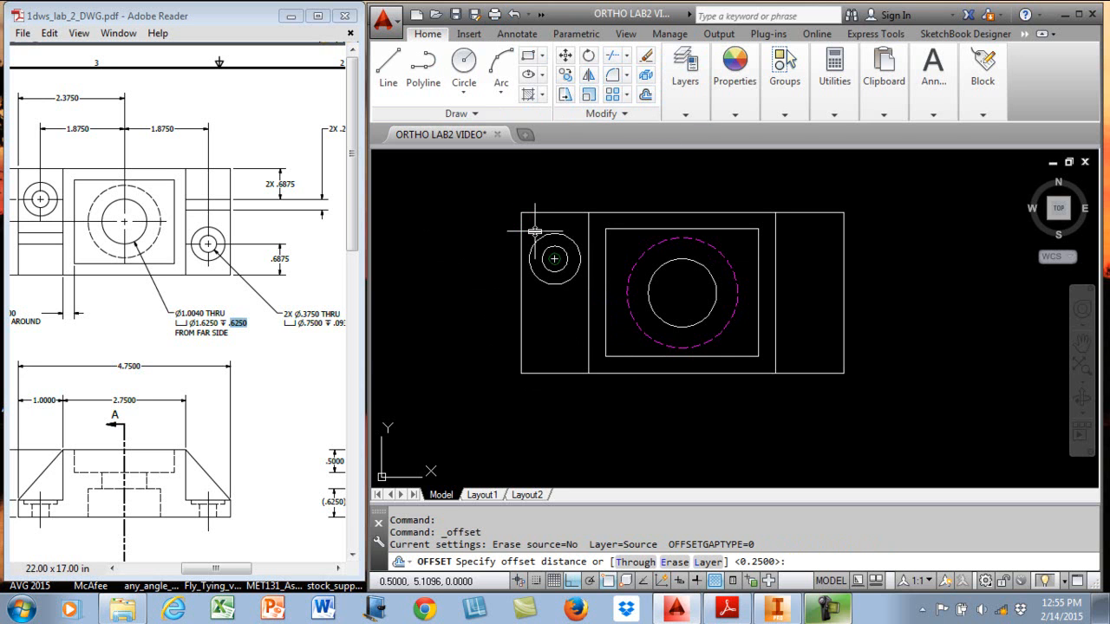
type(".")
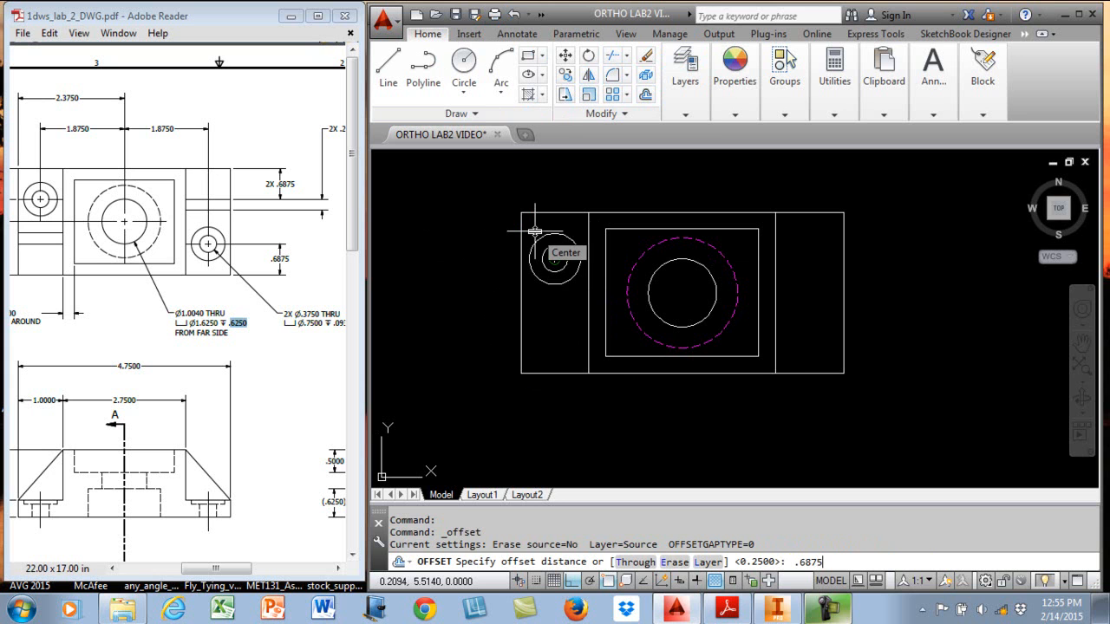
type("6875")
key("Return")
left_click(554, 373)
left_click(560, 353)
key("Return")
Offset the new horizontal line upward by .25 to form the second rib line.
key("Return")
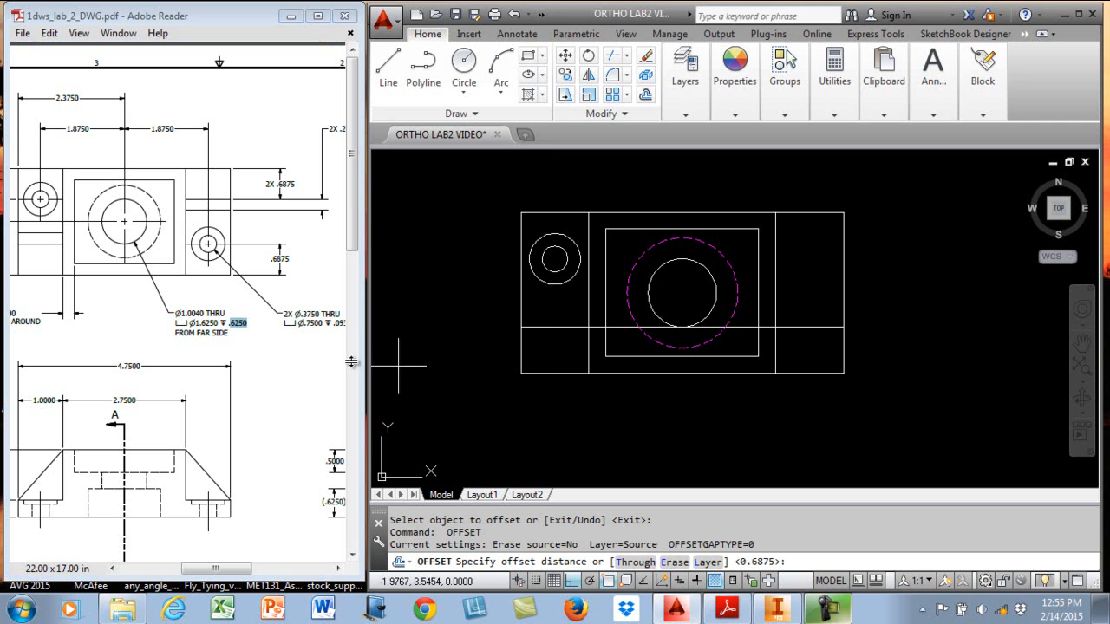
left_click_drag(221, 570, 241, 567)
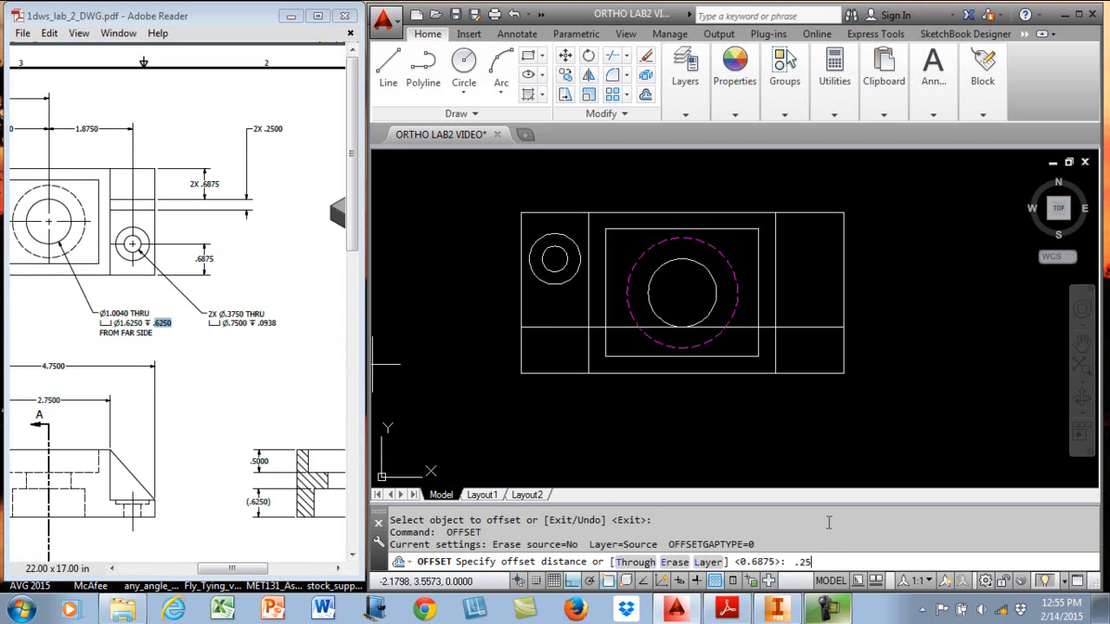
key("Return")
left_click(548, 327)
left_click(548, 320)
key("Escape")
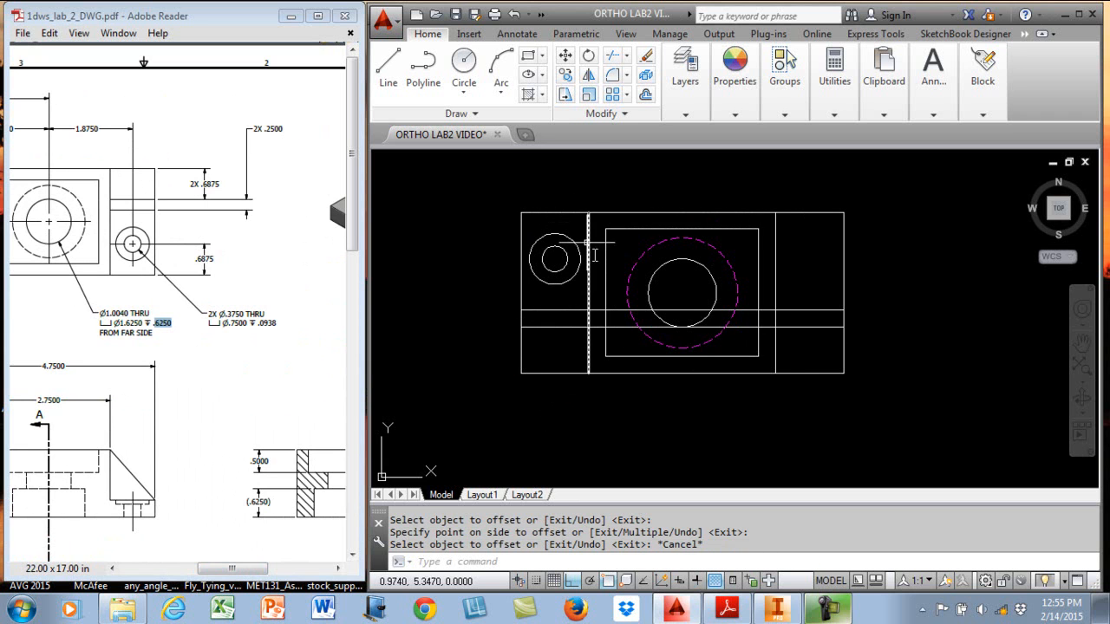
Trim both horizontal rib lines back to the left inner vertical line, keeping only the left-end portions, and save the drawing.
left_click(618, 55)
left_click(588, 224)
key("Return")
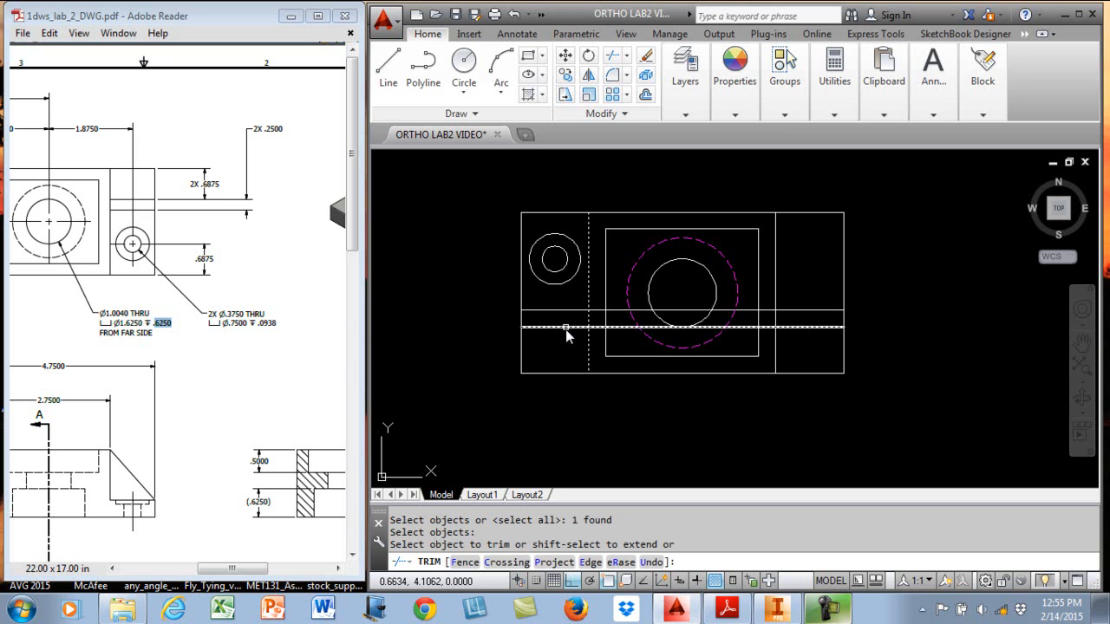
left_click(804, 272)
left_click(801, 349)
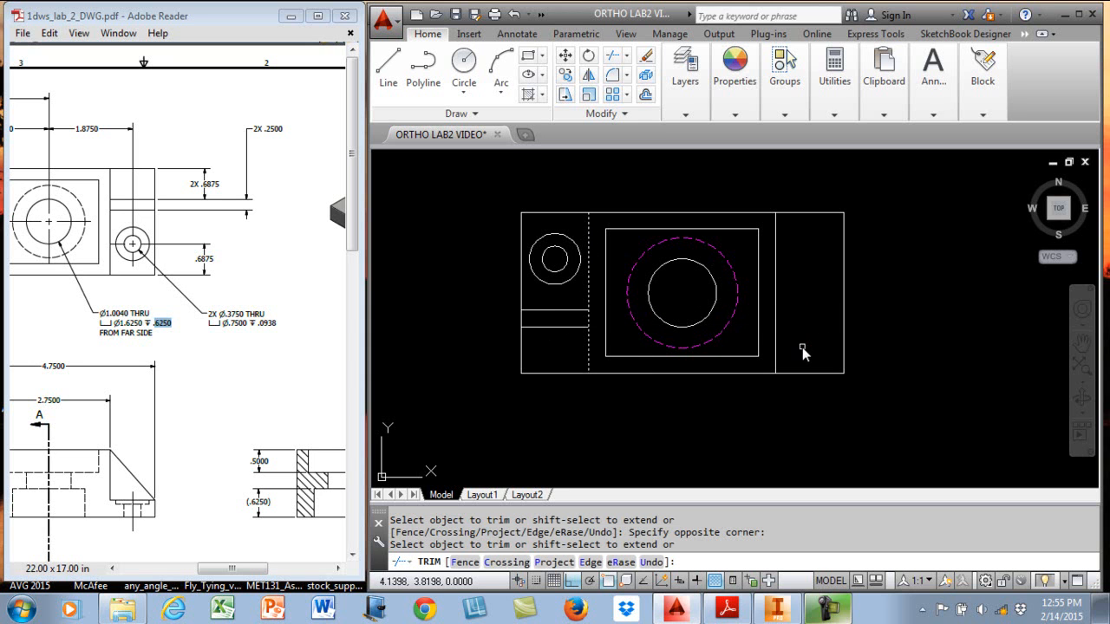
key("Return")
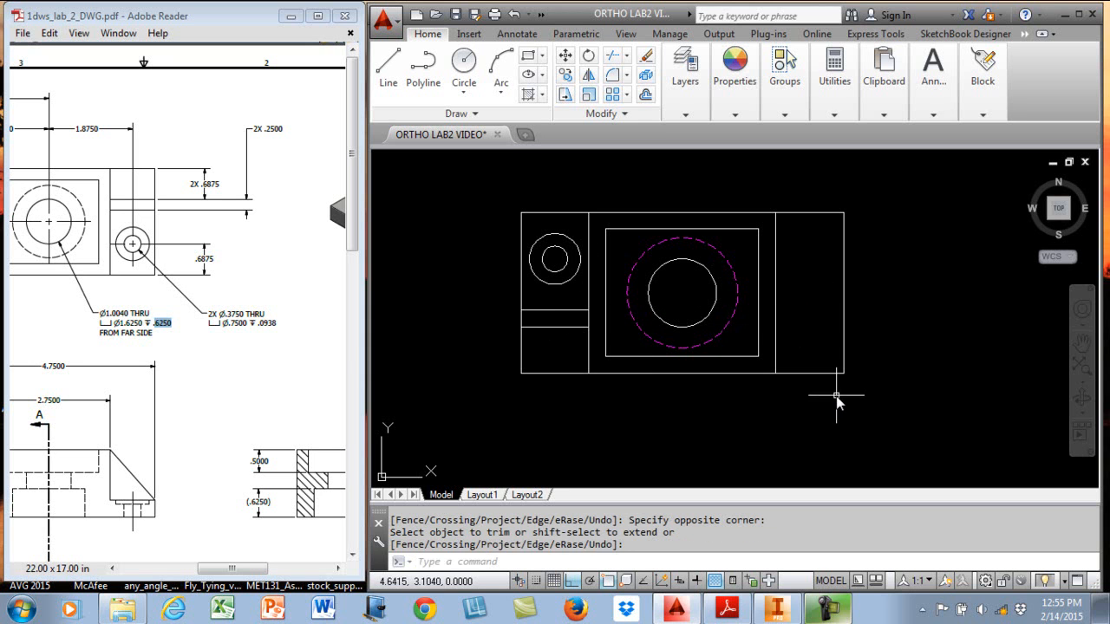
left_click(457, 17)
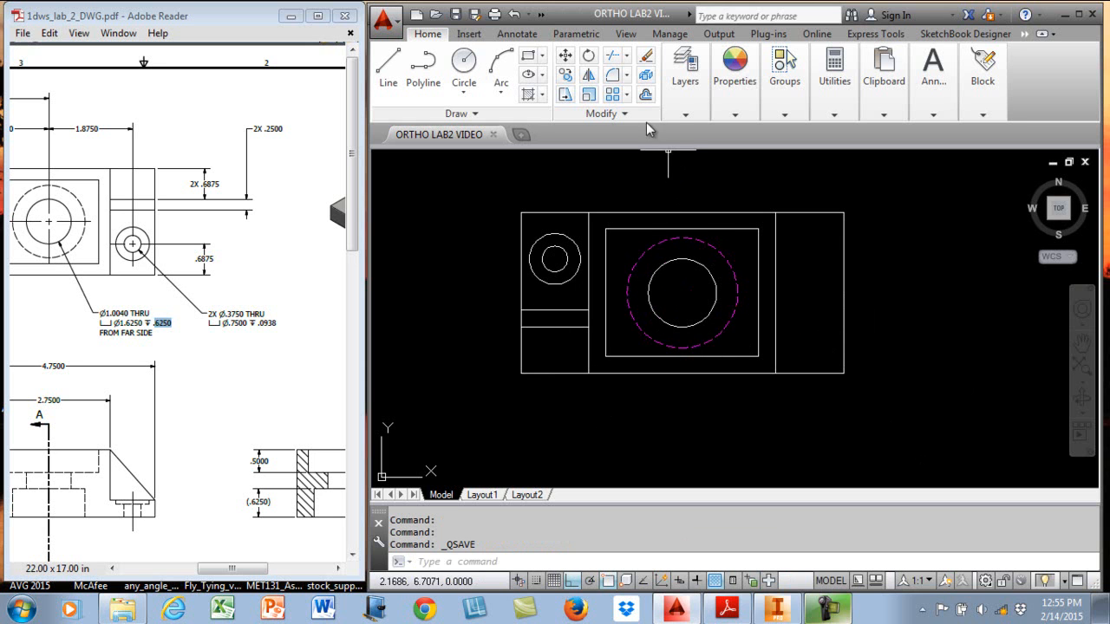
Polar-array the left end's two hole circles and two rib lines about the large hole's center with 2 items, and save the drawing.
left_click(626, 94)
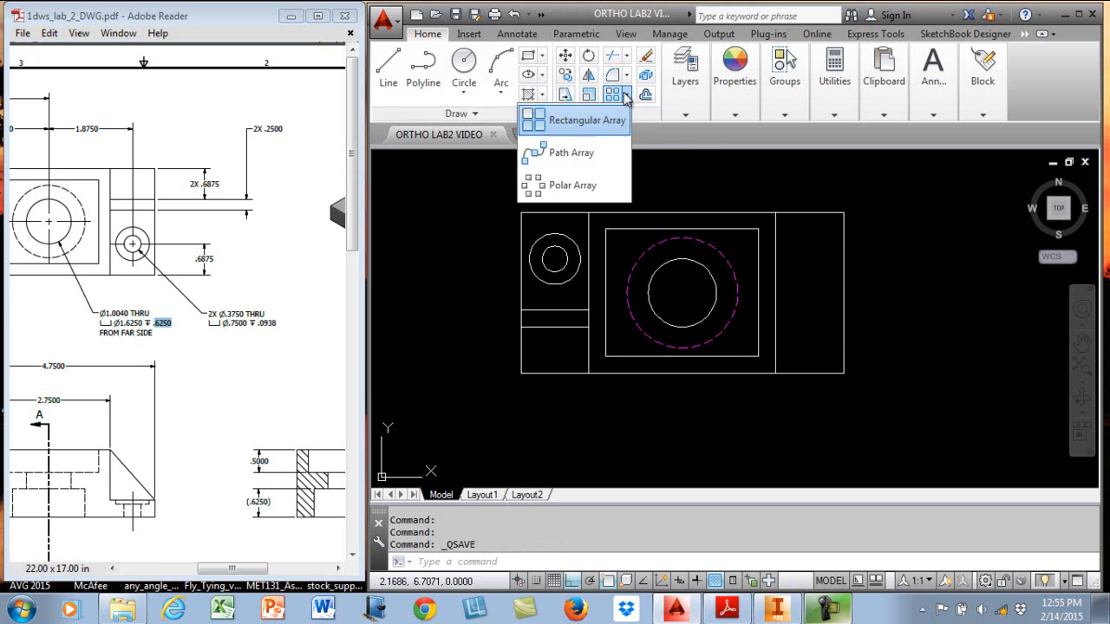
left_click(580, 184)
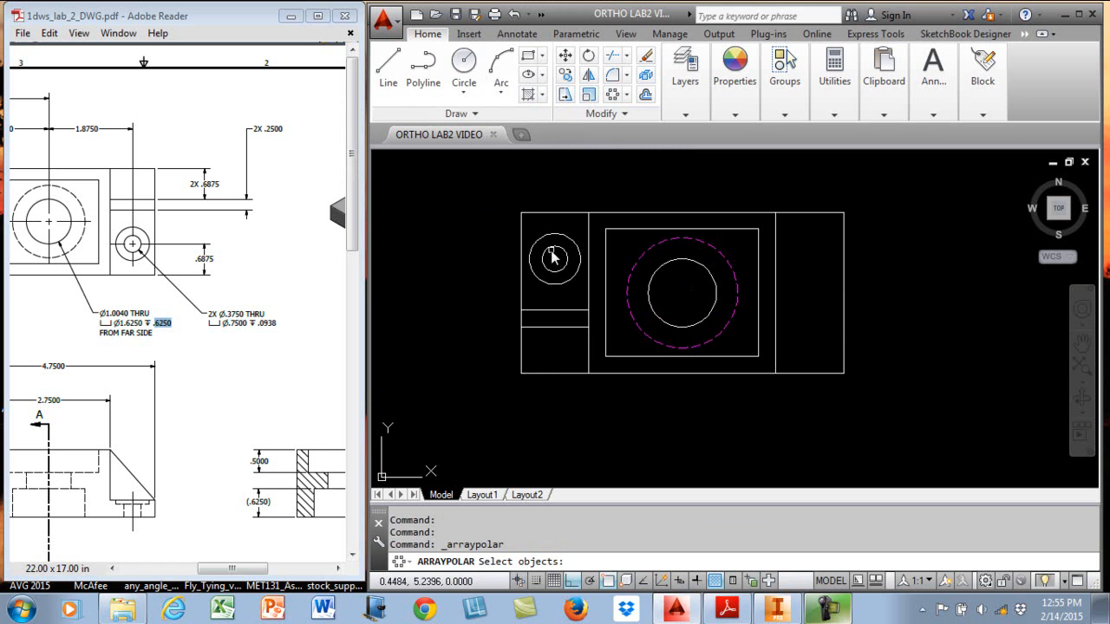
left_click(568, 225)
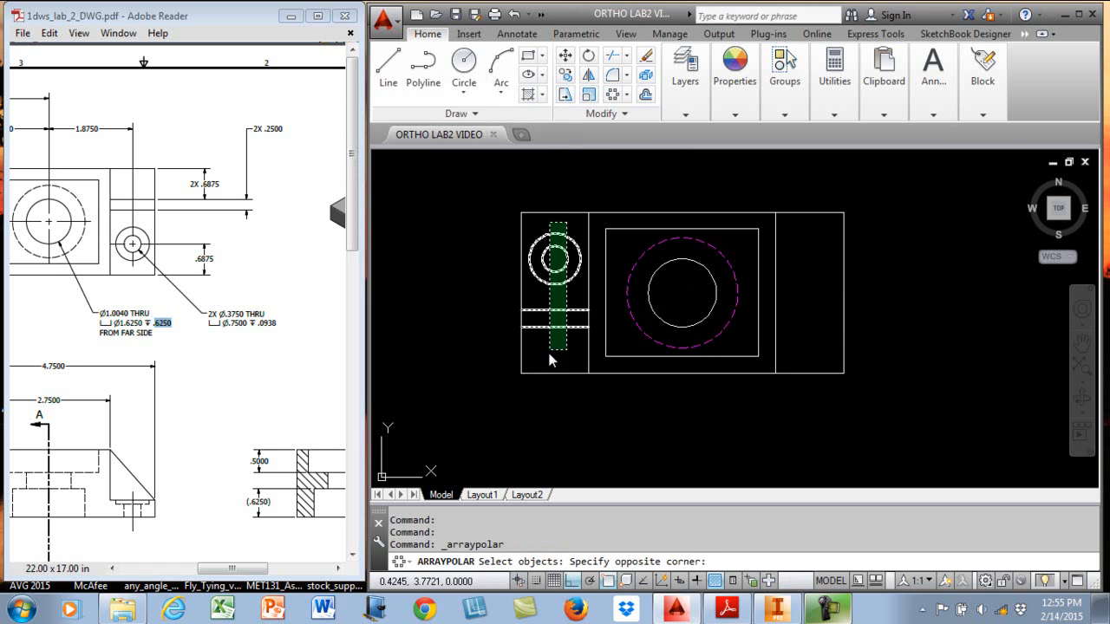
left_click(549, 350)
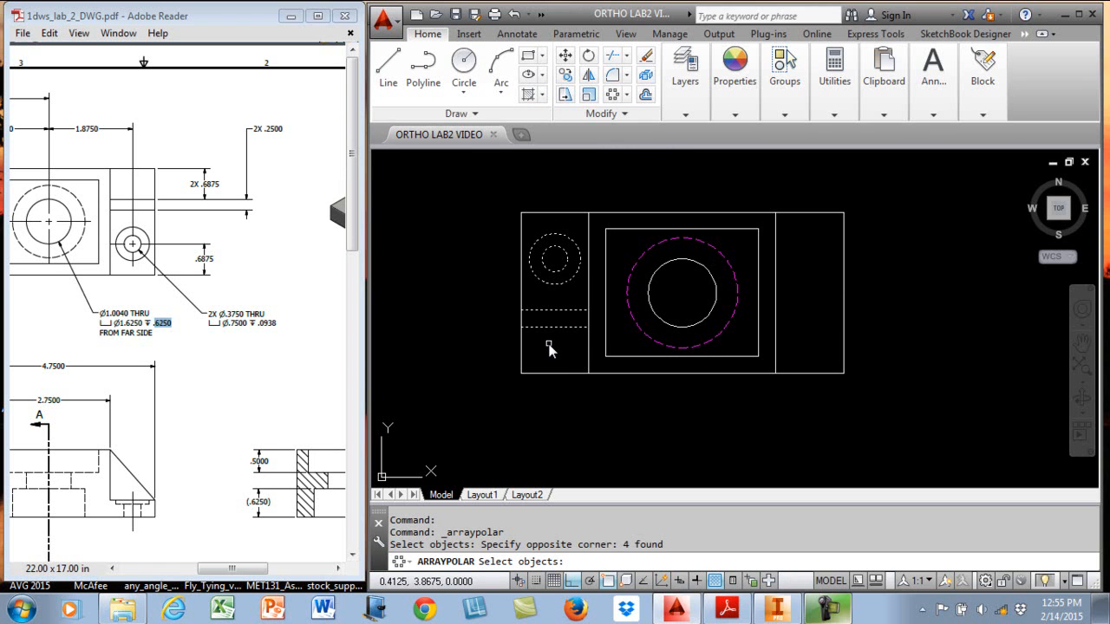
key("Return")
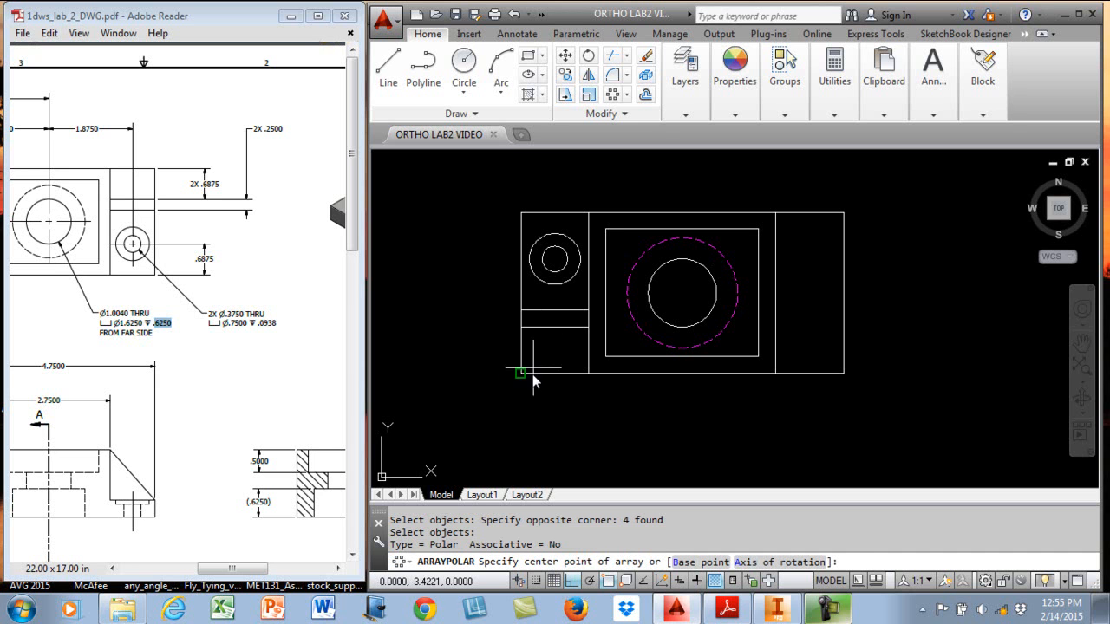
left_click(700, 316)
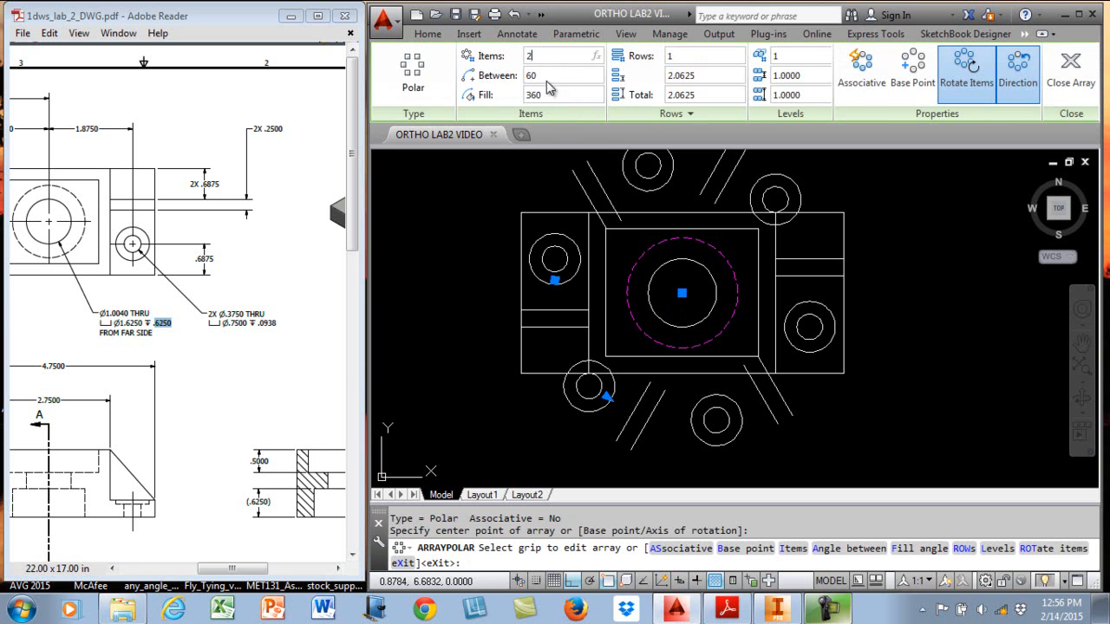
key("Return")
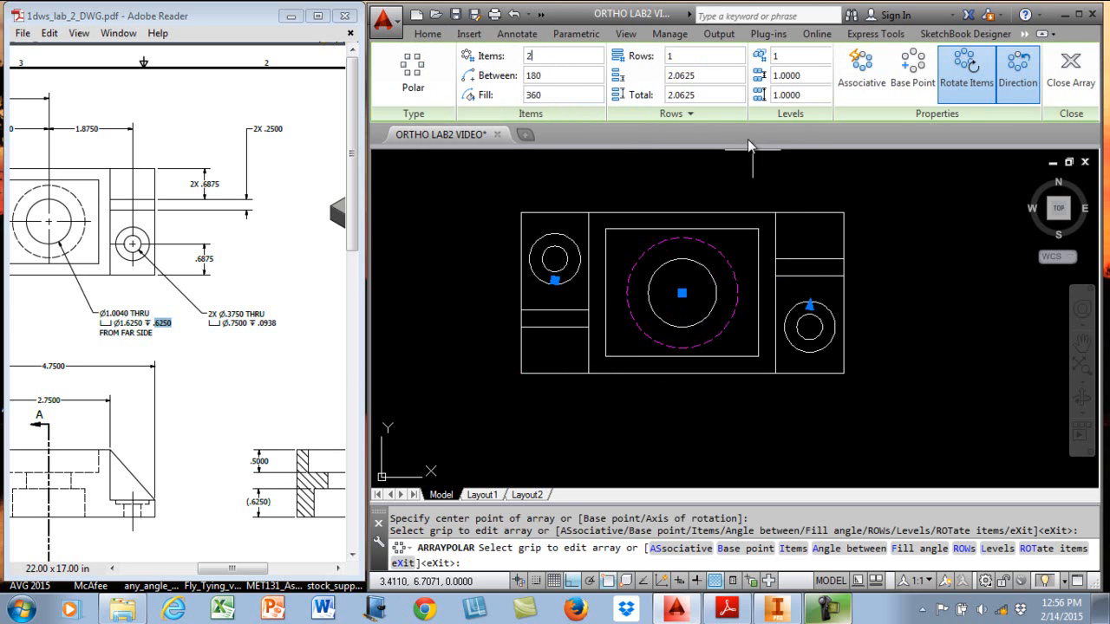
left_click(1071, 68)
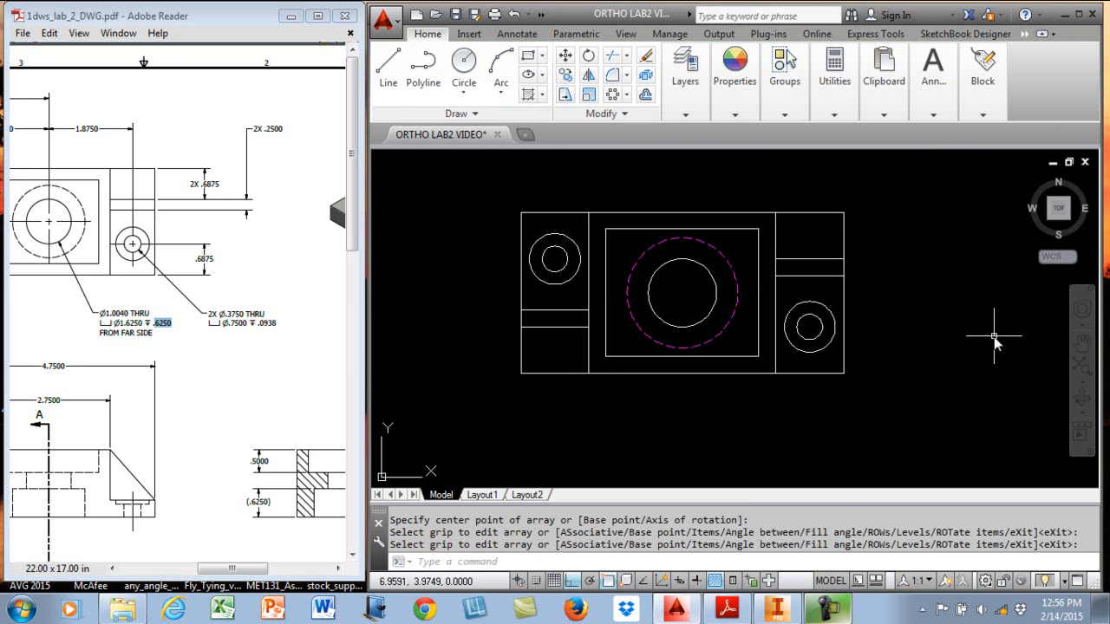
key("Escape")
key("Escape")
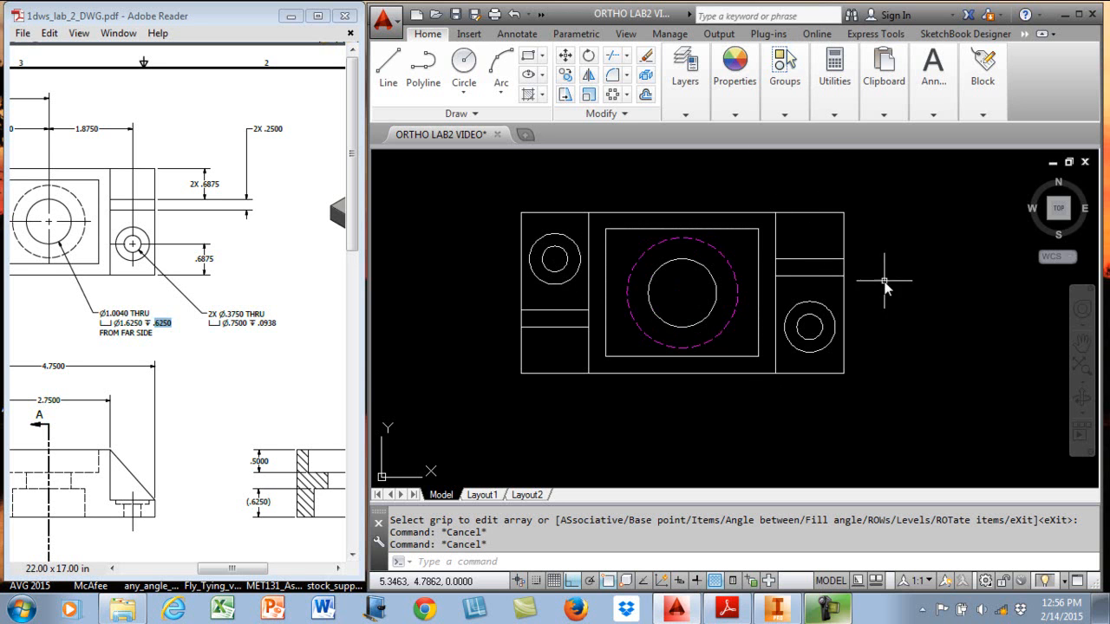
middle_click_drag(682, 376, 701, 349)
left_click(219, 372)
left_click_drag(224, 574, 206, 574)
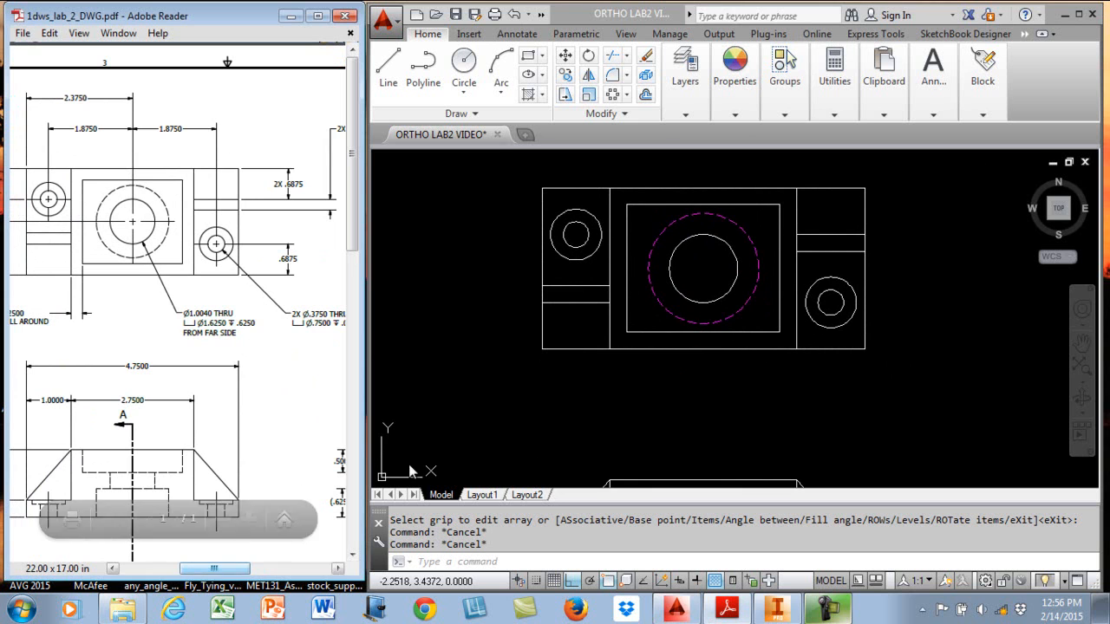
left_click(456, 14)
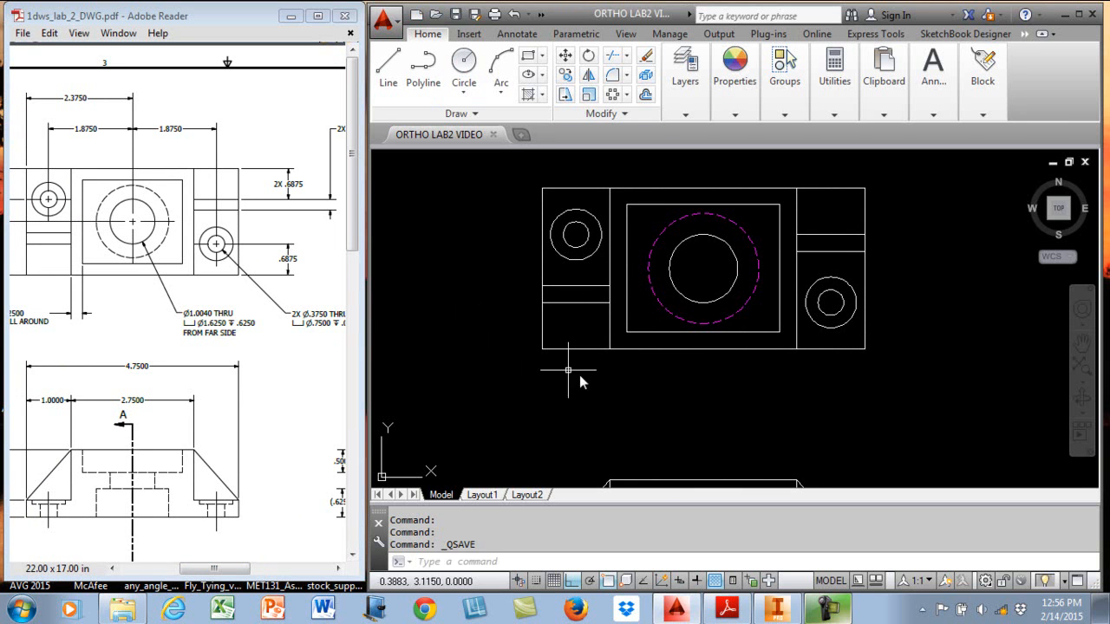
Clear the running object snap modes and enable the Quadrant snap.
scroll(760, 391, "down", 2)
middle_click_drag(751, 359, 746, 327)
scroll(742, 327, "up", 2)
scroll(740, 334, "down", 2)
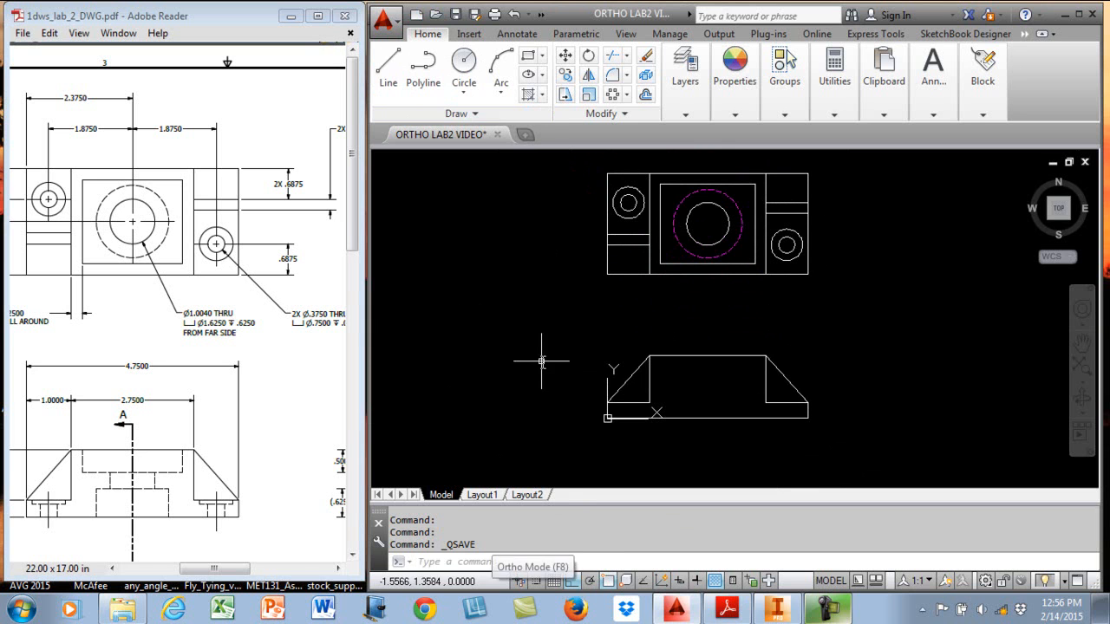
right_click(612, 584)
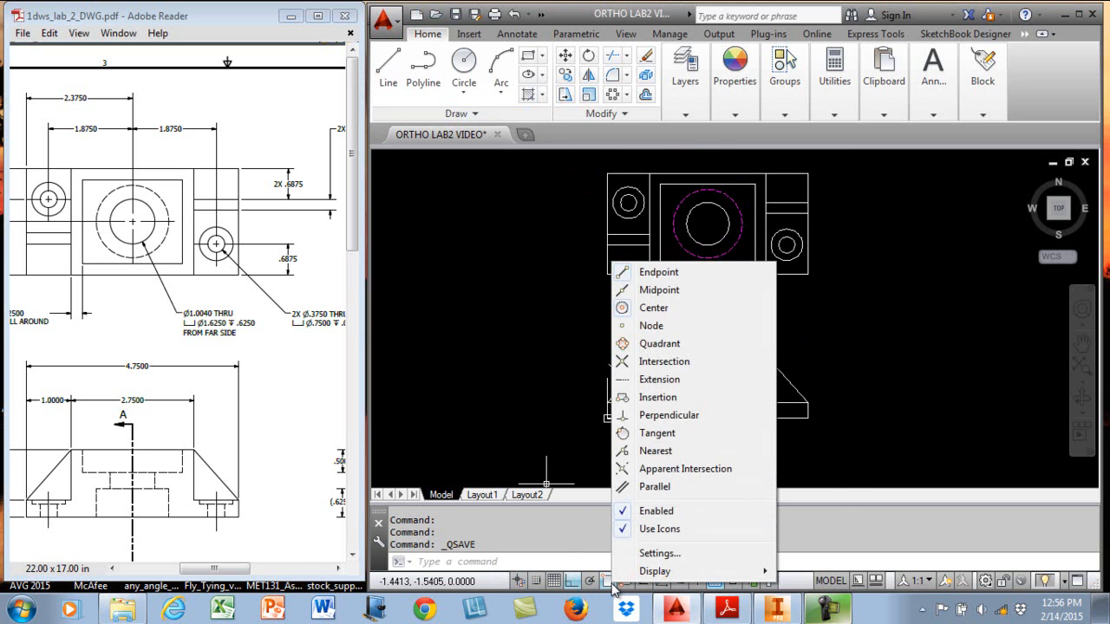
left_click(660, 554)
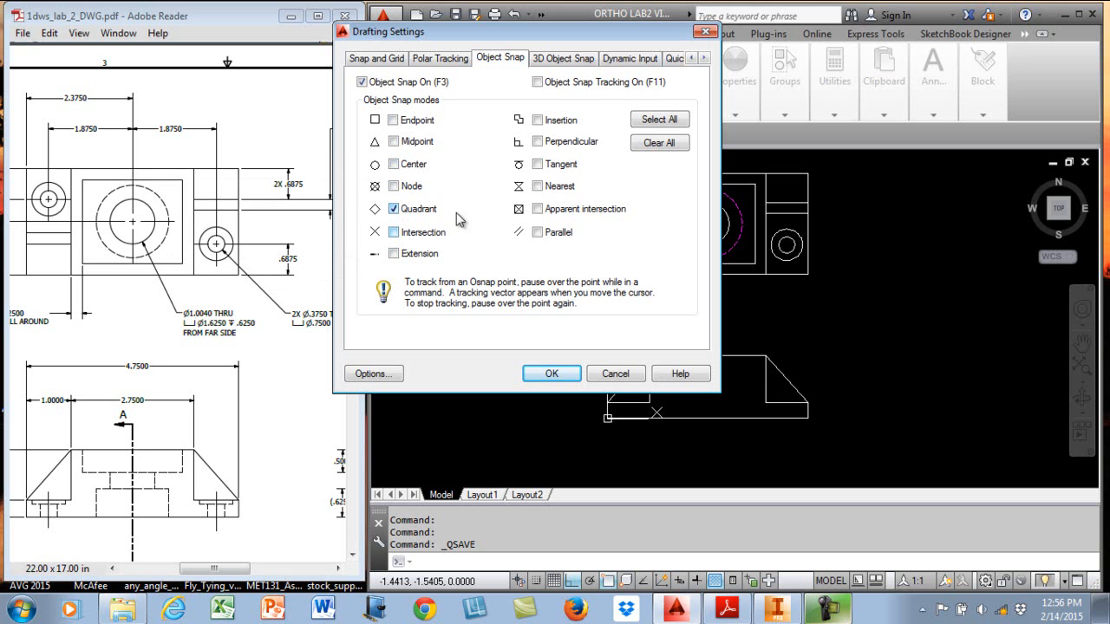
left_click(565, 380)
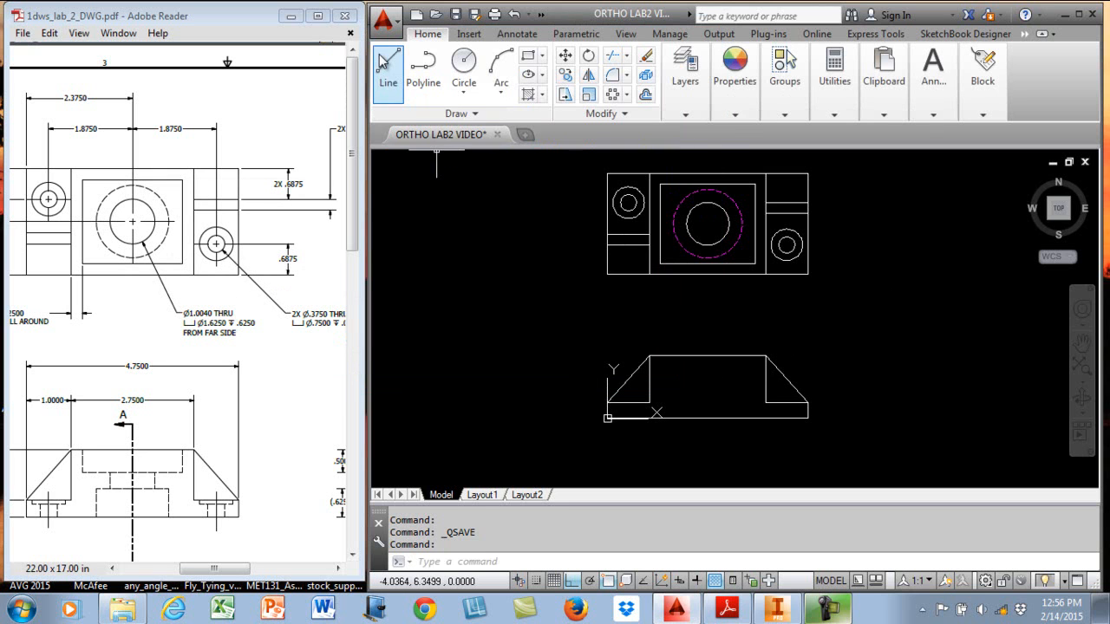
On the HIDDEN layer, project vertical lines from the left quadrants of the left counterbored hole's two circles down to the front view's base.
left_click(689, 116)
left_click(581, 172)
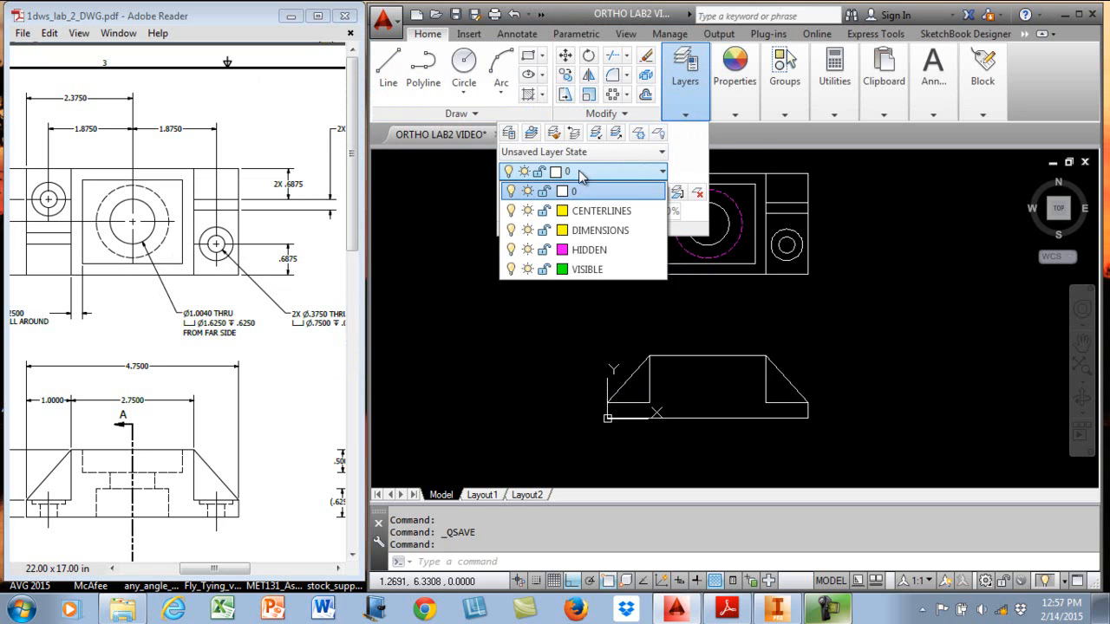
left_click(594, 251)
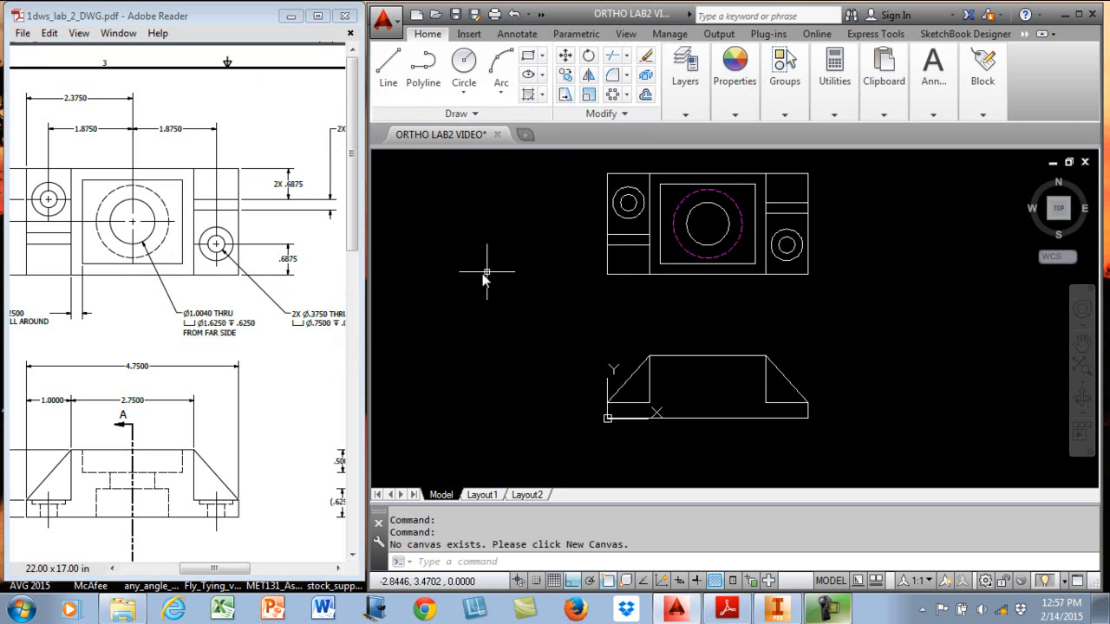
left_click(388, 65)
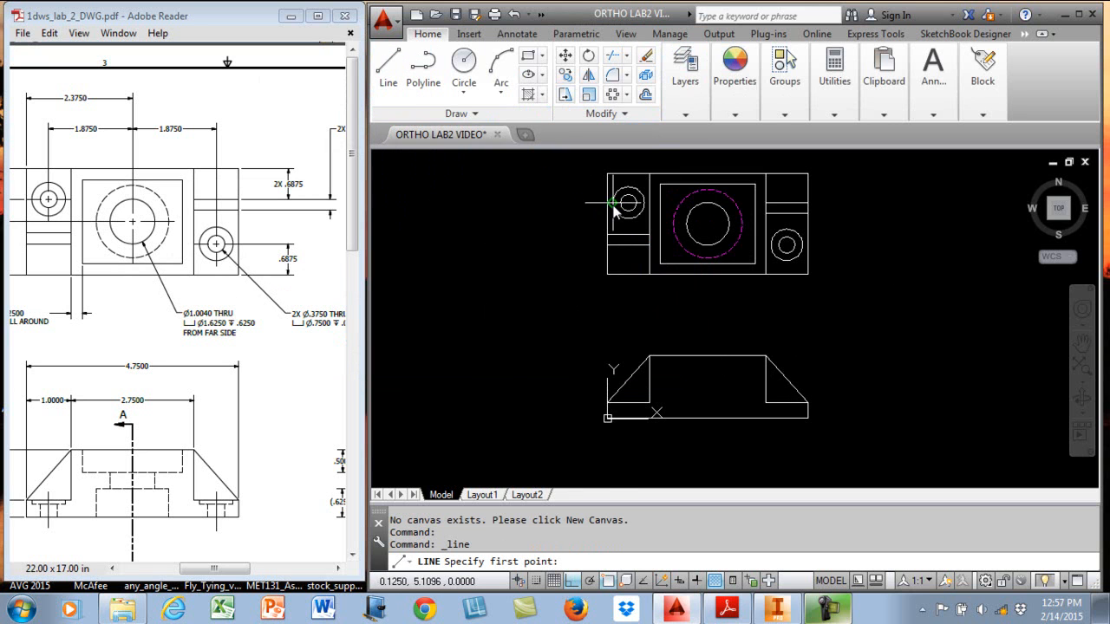
left_click(612, 236)
left_click(633, 423)
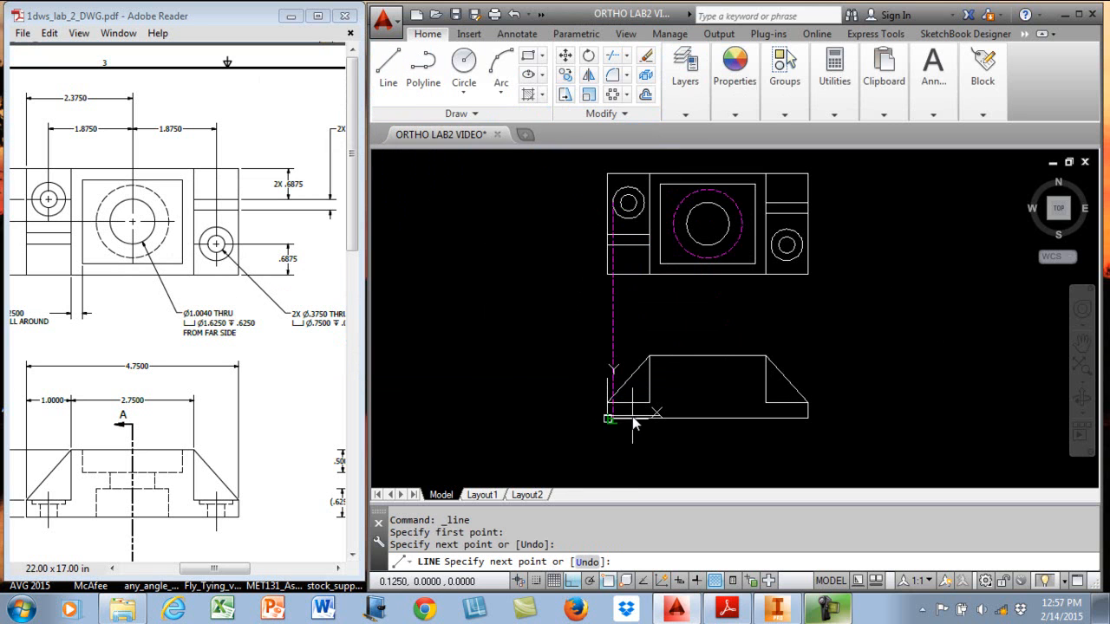
key("Return")
key("Return")
left_click(618, 204)
left_click(619, 418)
key("Return")
Draw a vertical line from the left counterbore circle's lower quadrant down to the front view's base line.
key("Return")
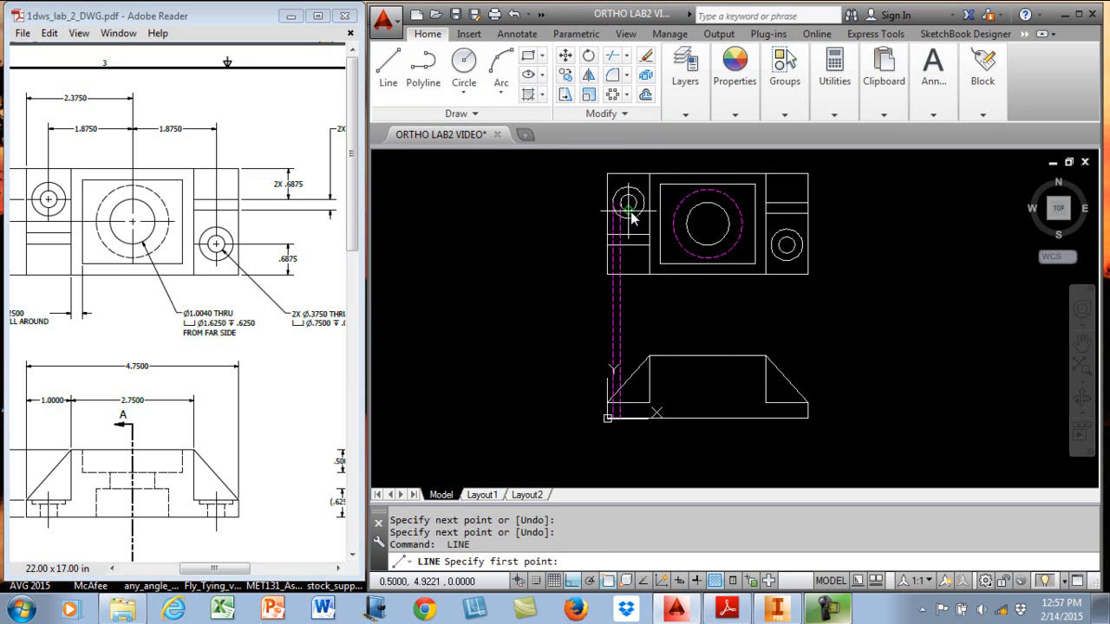
left_click(627, 216)
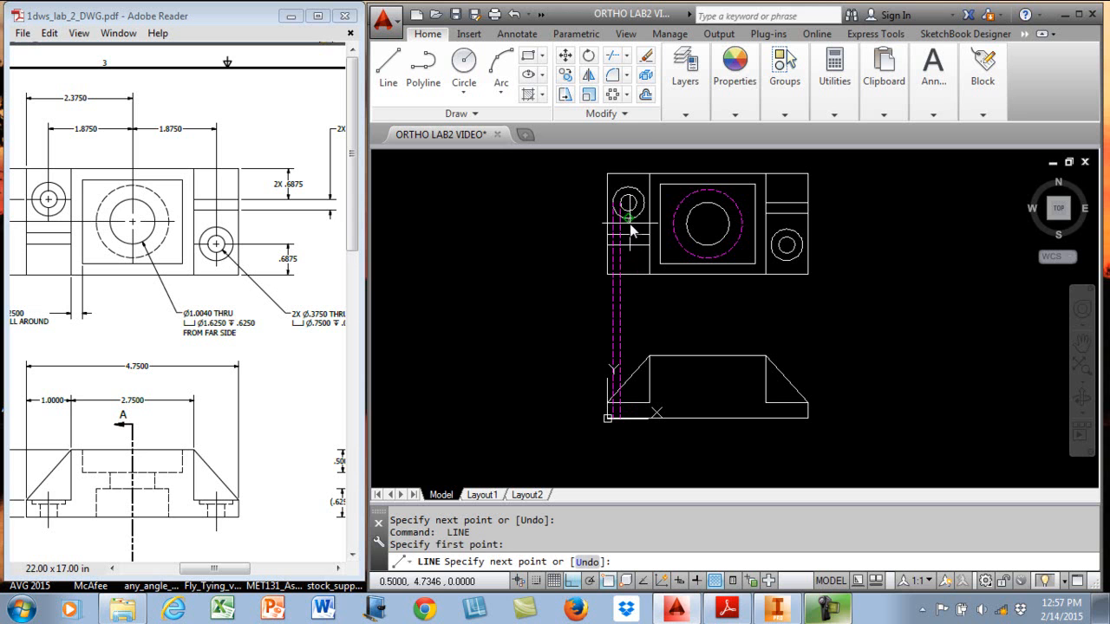
left_click(626, 418)
key("Return")
Project vertical lines from the right quadrants of the left hole's inner and outer circles down to the front view's base.
key("Return")
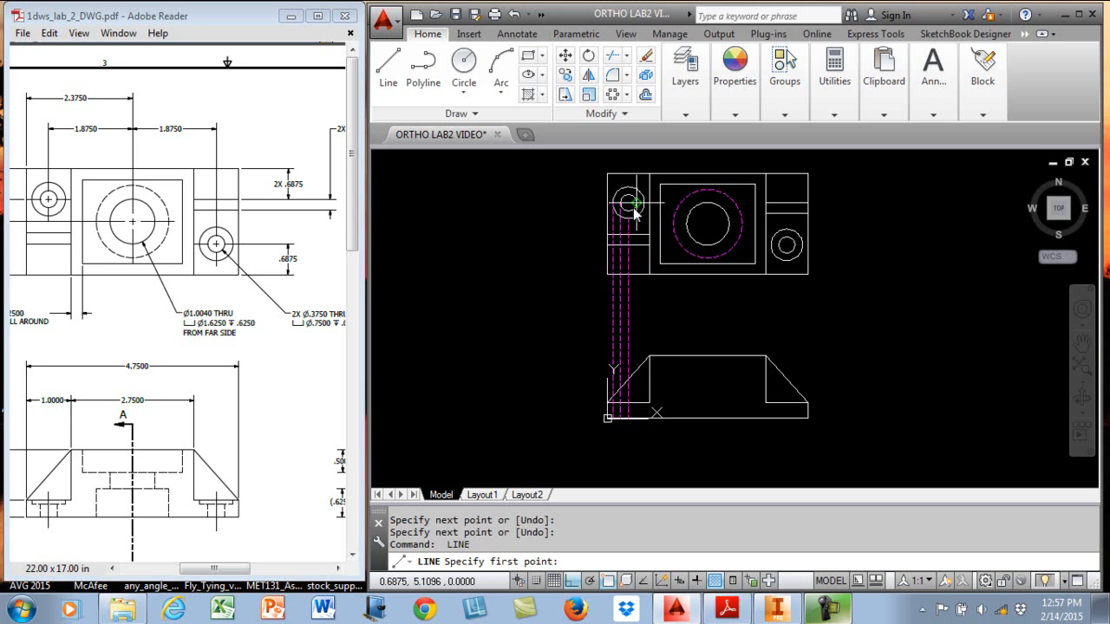
left_click(634, 214)
left_click(634, 418)
key("Return")
key("Return")
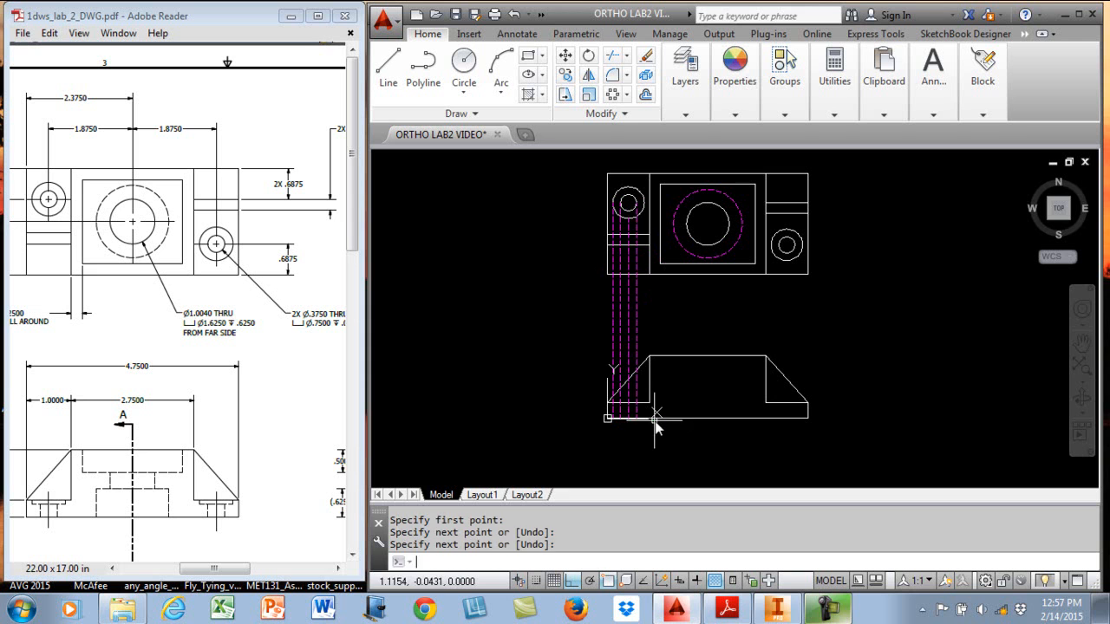
left_click(645, 215)
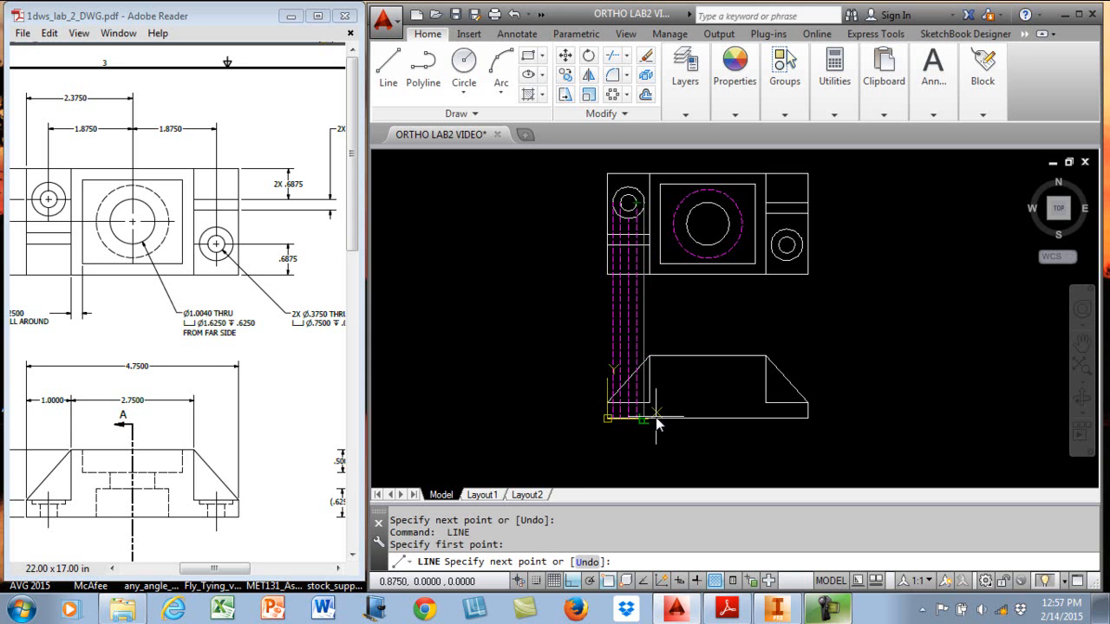
key("Return")
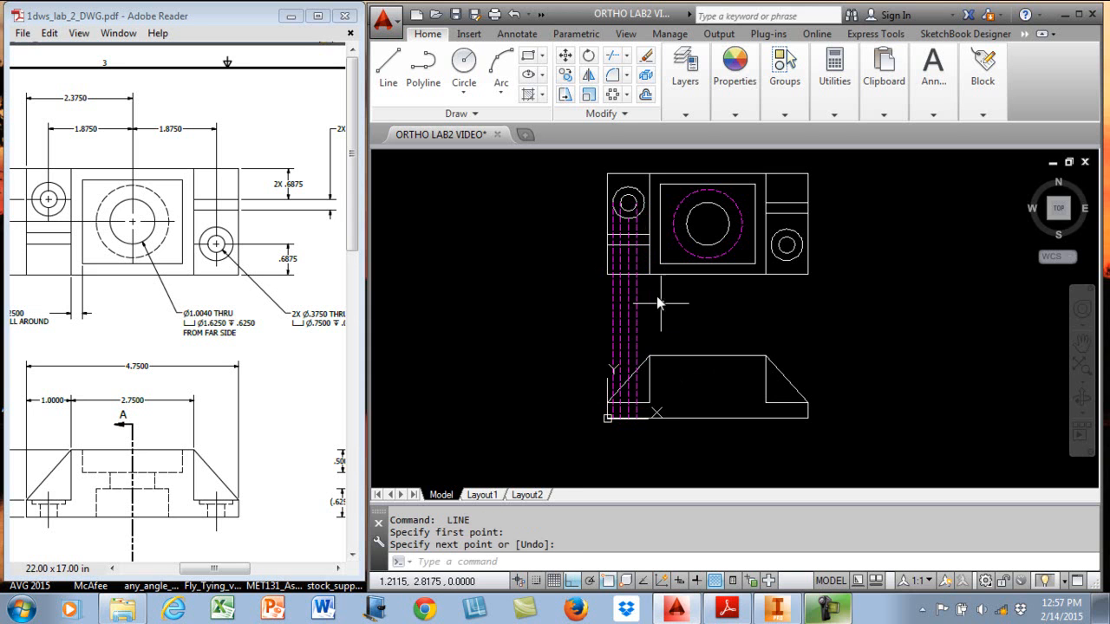
key("Return")
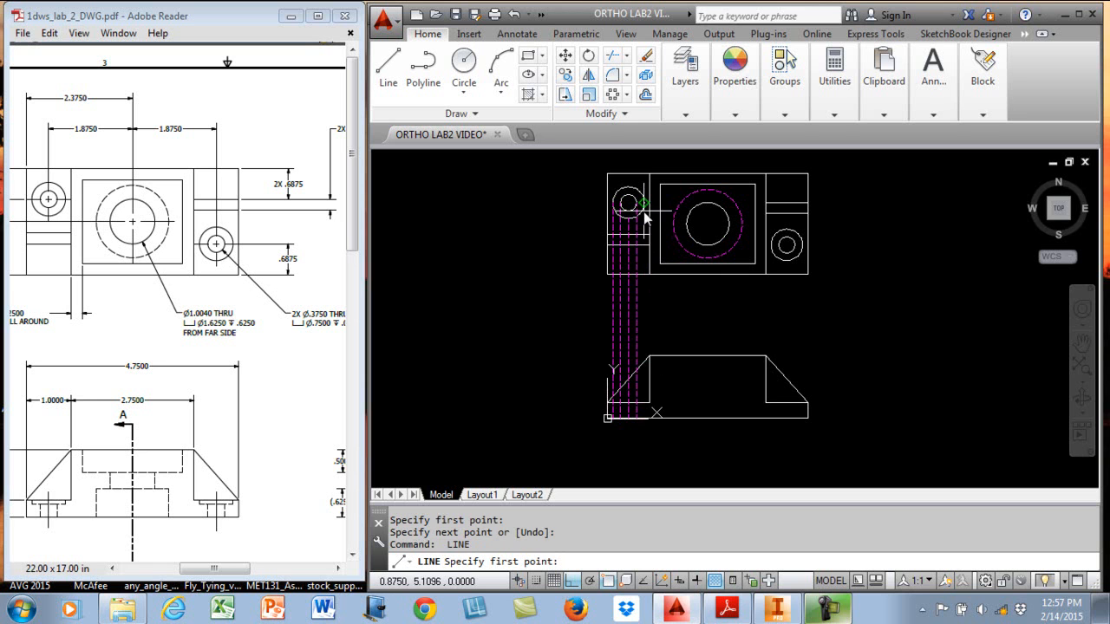
left_click(645, 208)
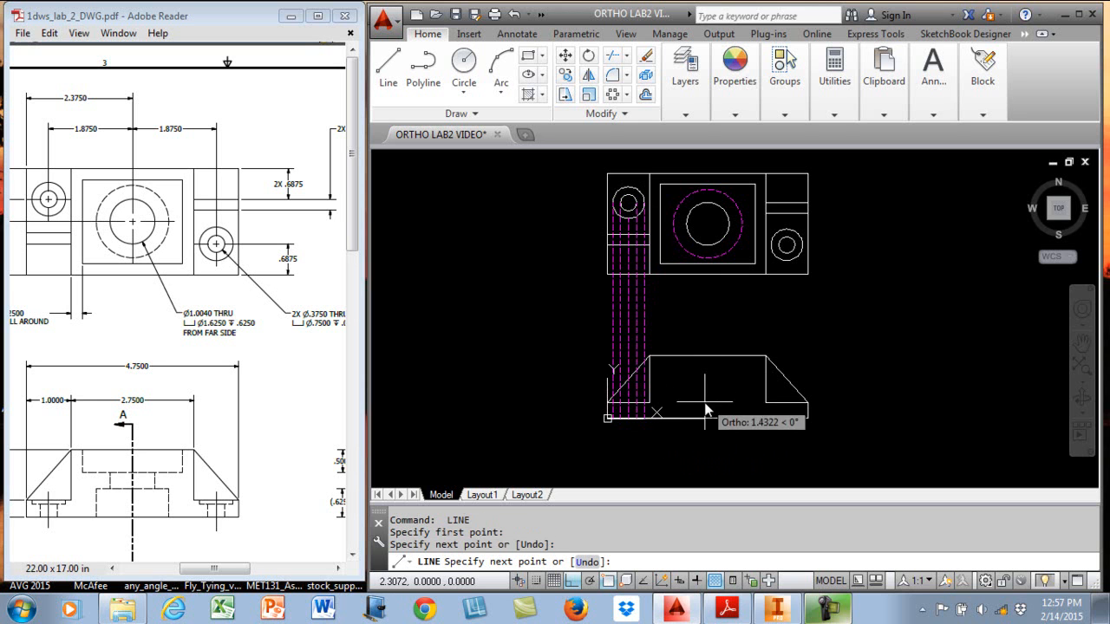
key("Return")
Move the middle of the five projection lines to the CENTERLINES layer.
left_click(628, 314)
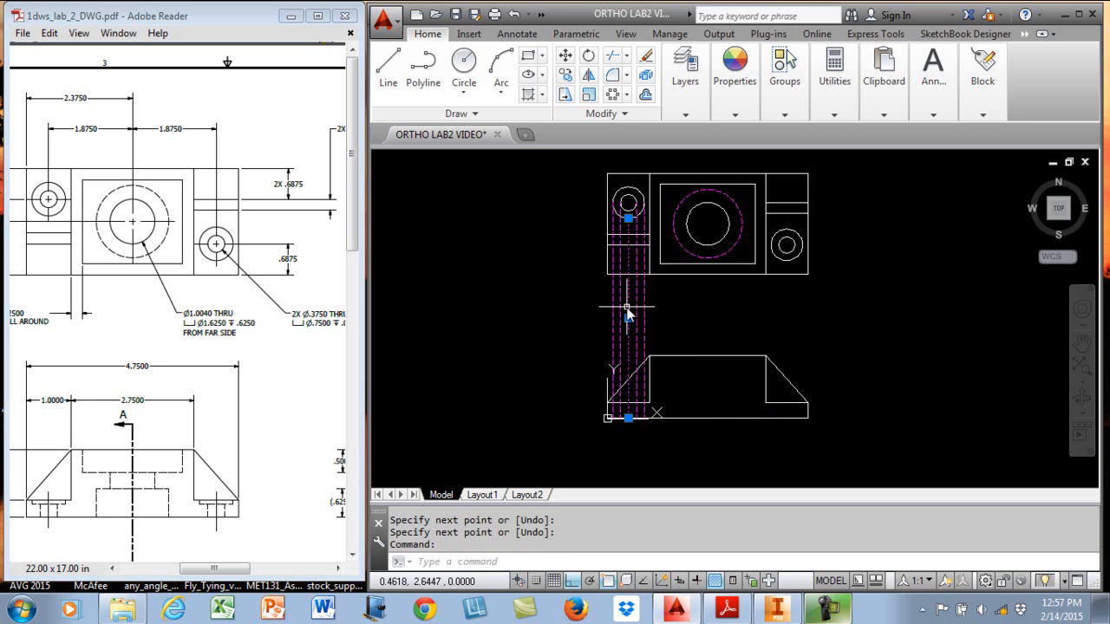
mouse_move(699, 124)
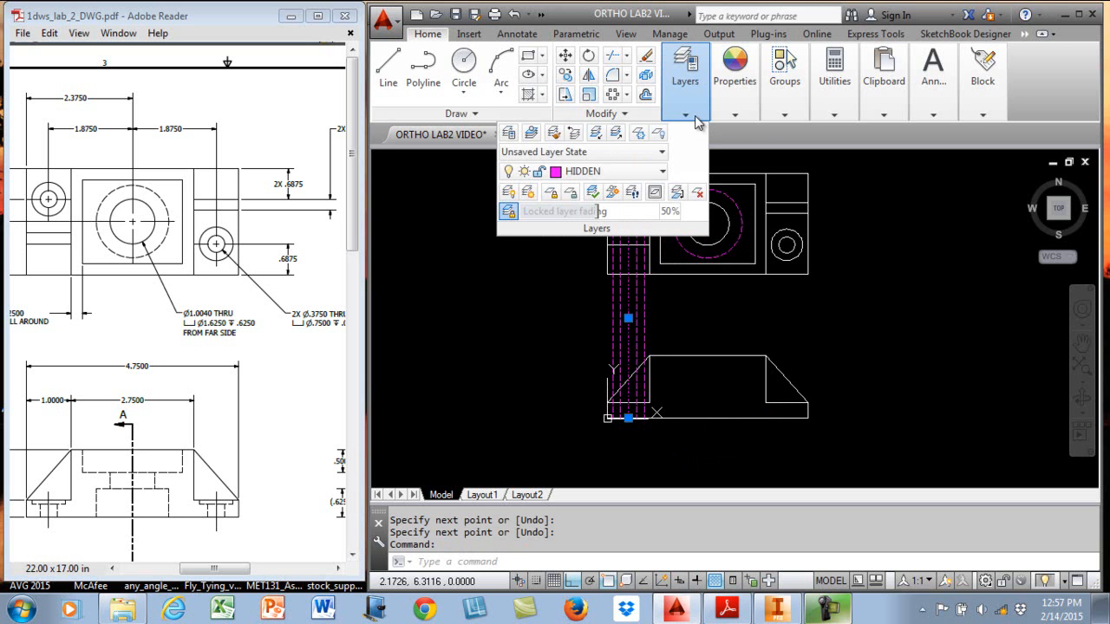
left_click(630, 172)
left_click(610, 212)
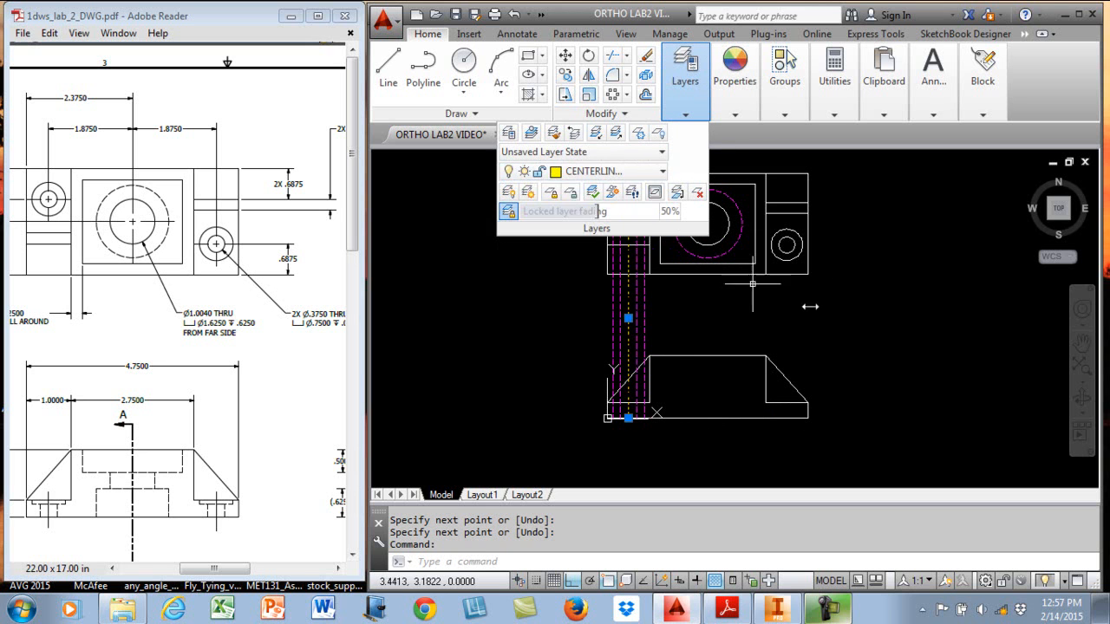
key("Escape")
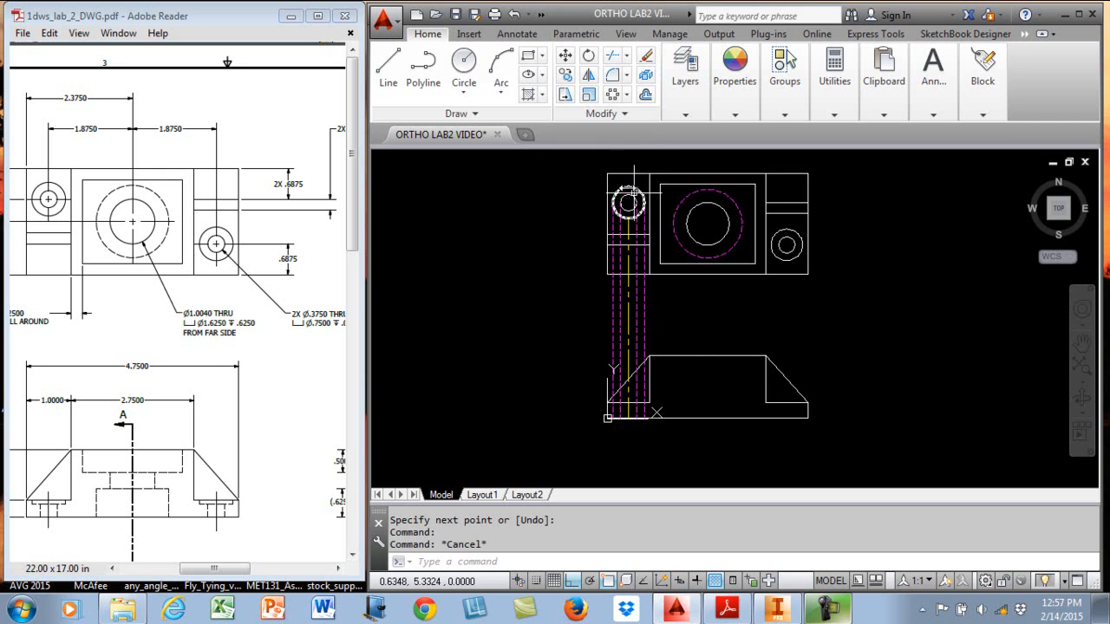
Trim all five projection lines above the front view's left ledge, keeping only the portions inside the base.
left_click(613, 55)
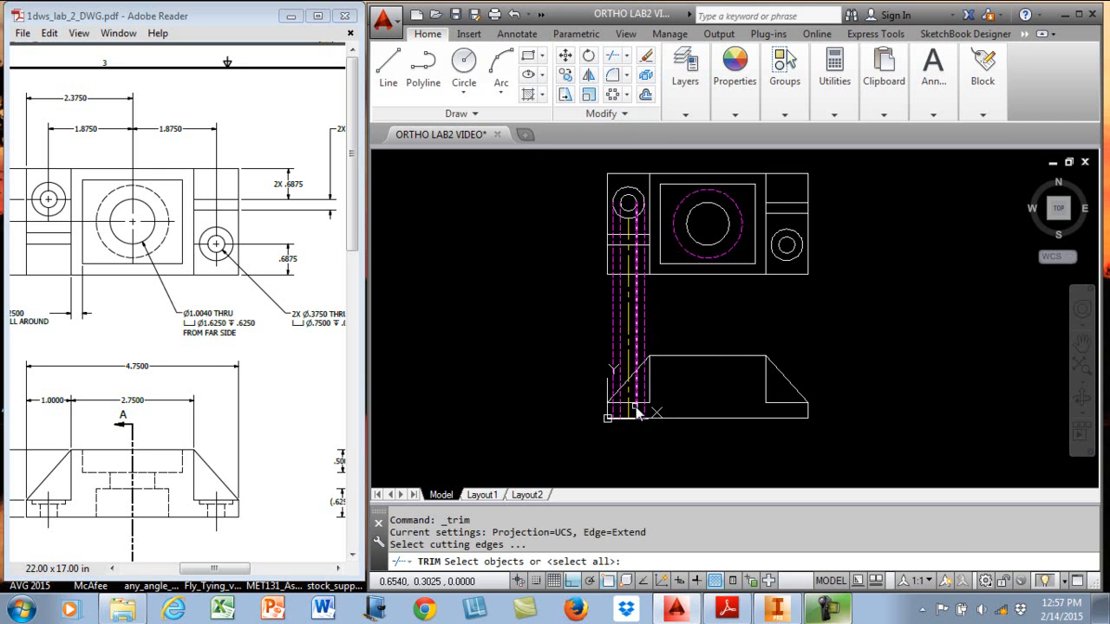
scroll(647, 410, "up", 4)
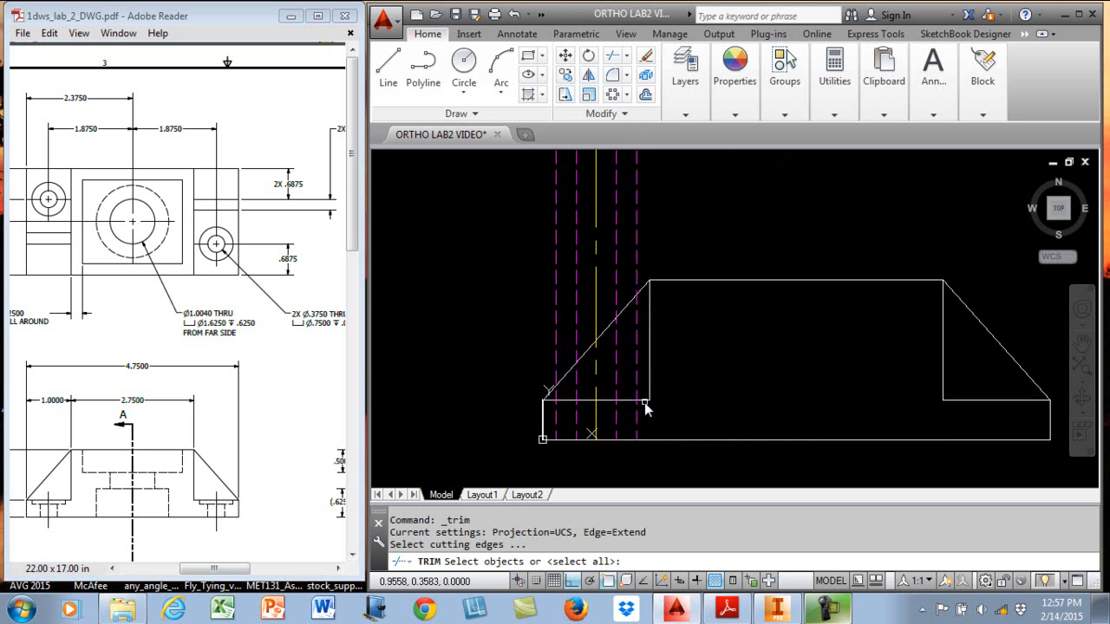
left_click(647, 403)
key("Return")
left_click(639, 193)
left_click(511, 214)
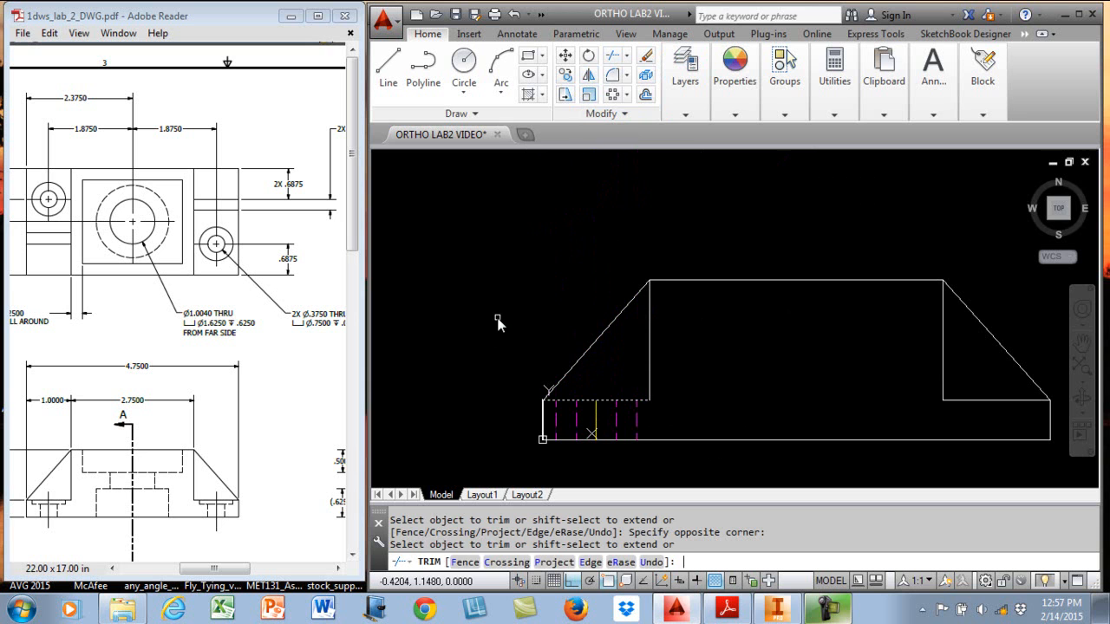
key("Return")
middle_click_drag(631, 397, 631, 329)
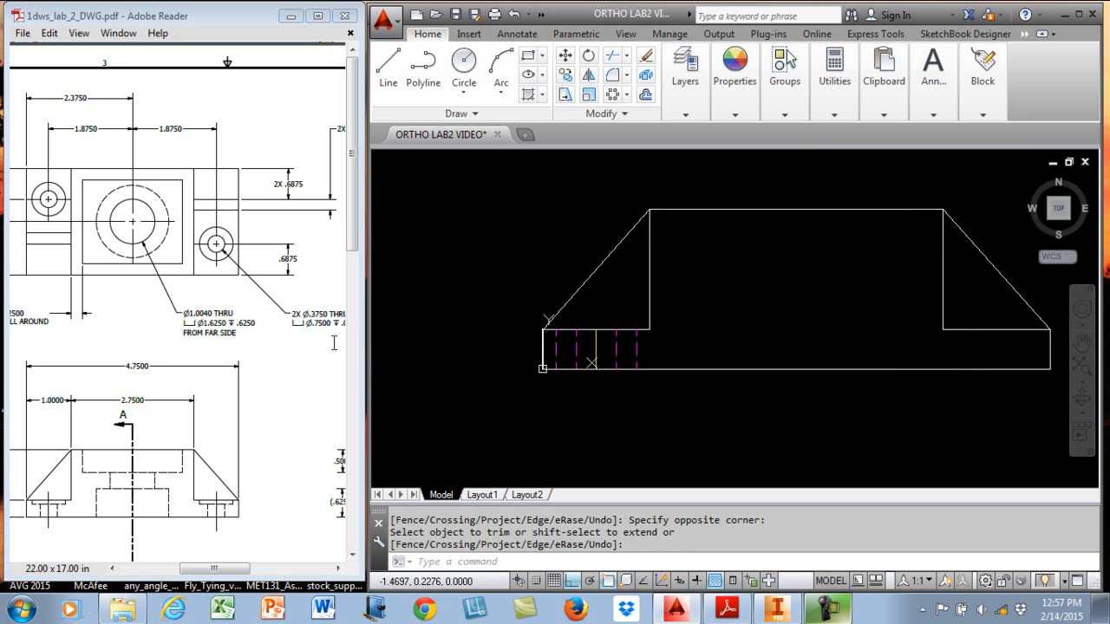
Offset the front view's left ledge line down by the counterbore depth of .0938.
left_click_drag(244, 570, 256, 571)
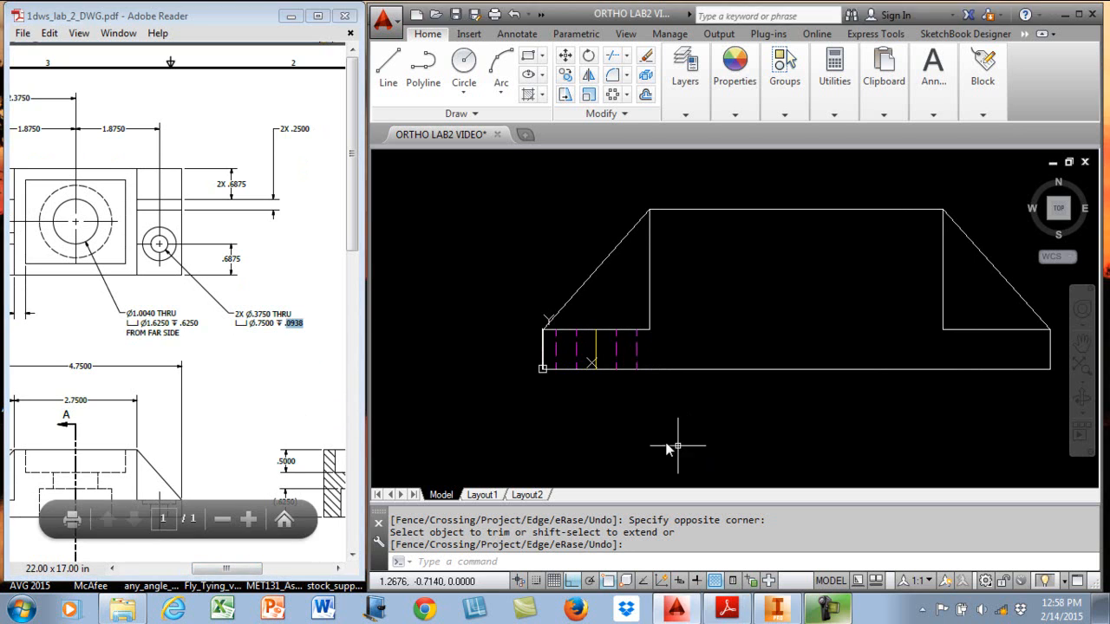
key("Escape")
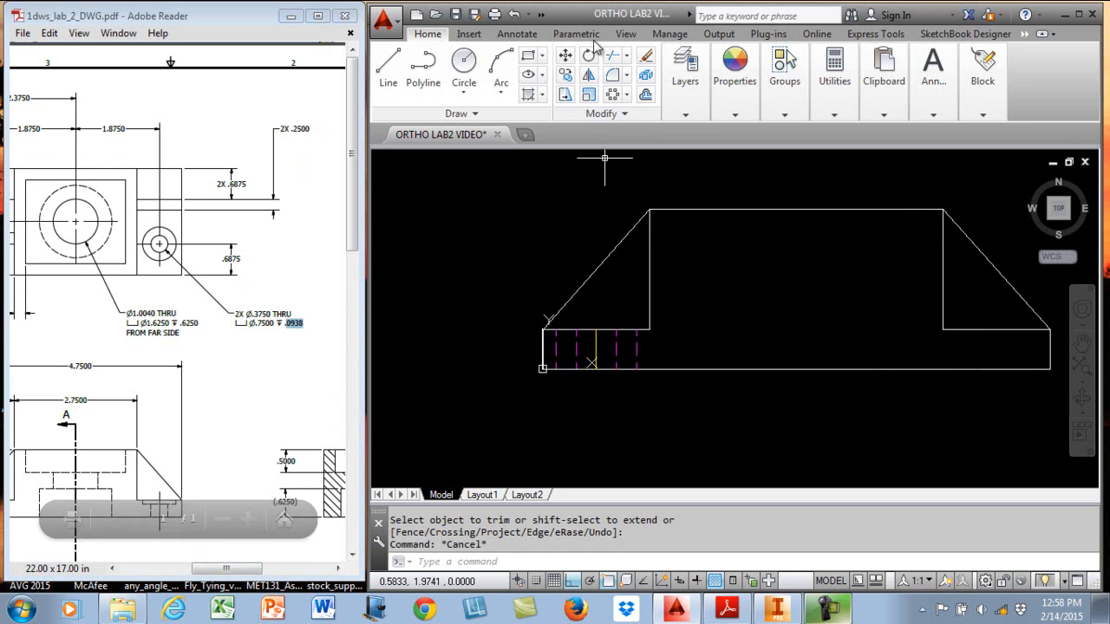
left_click(645, 96)
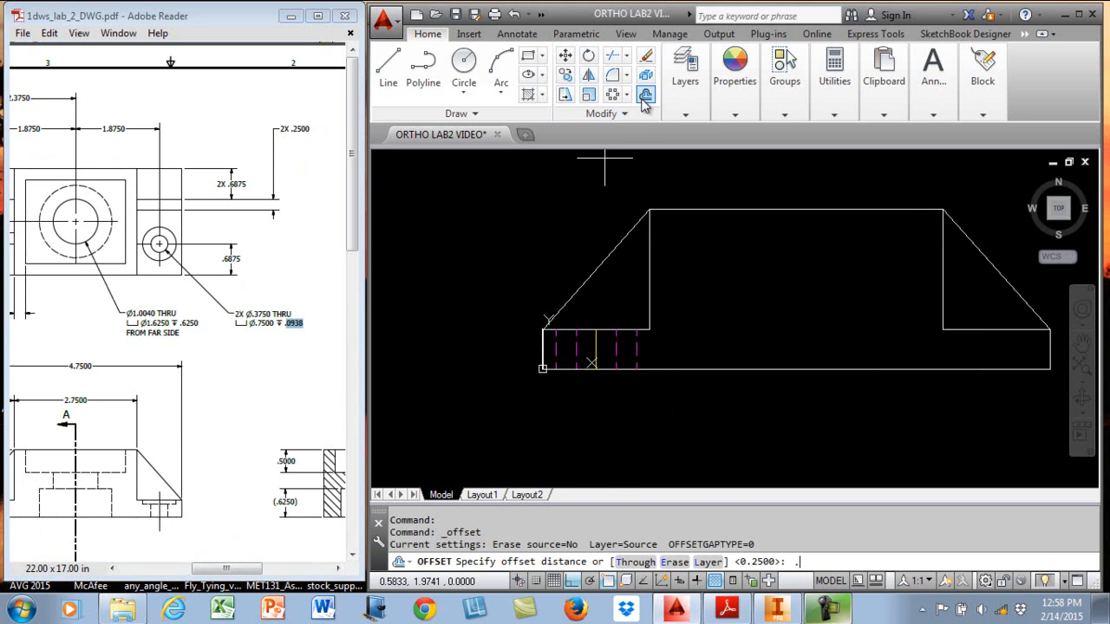
key("Return")
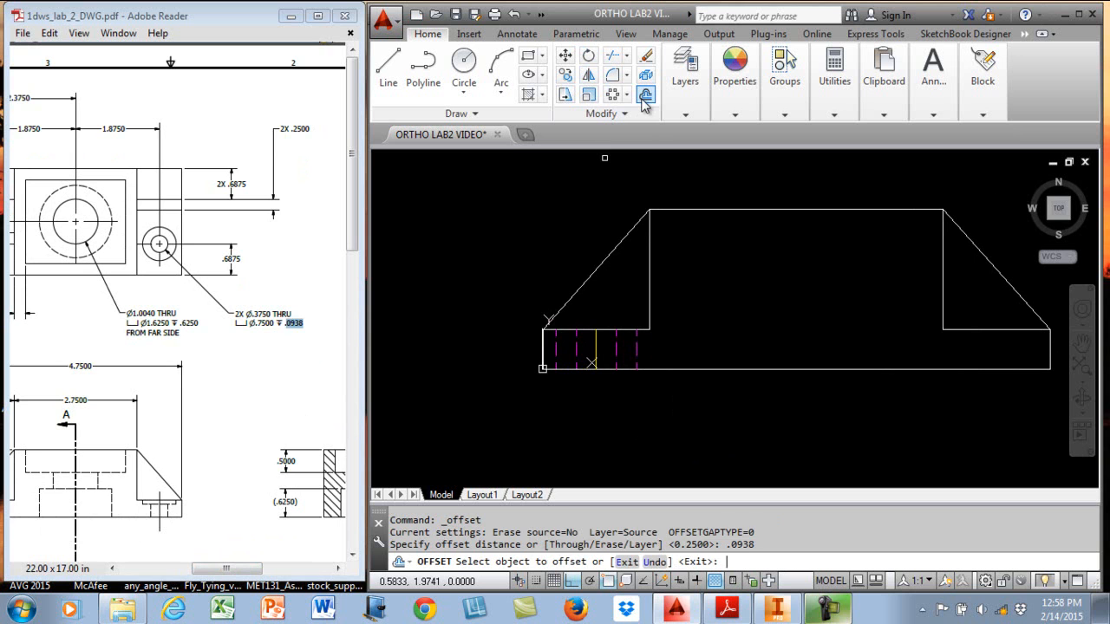
left_click(632, 331)
left_click(667, 356)
key("Escape")
key("Escape")
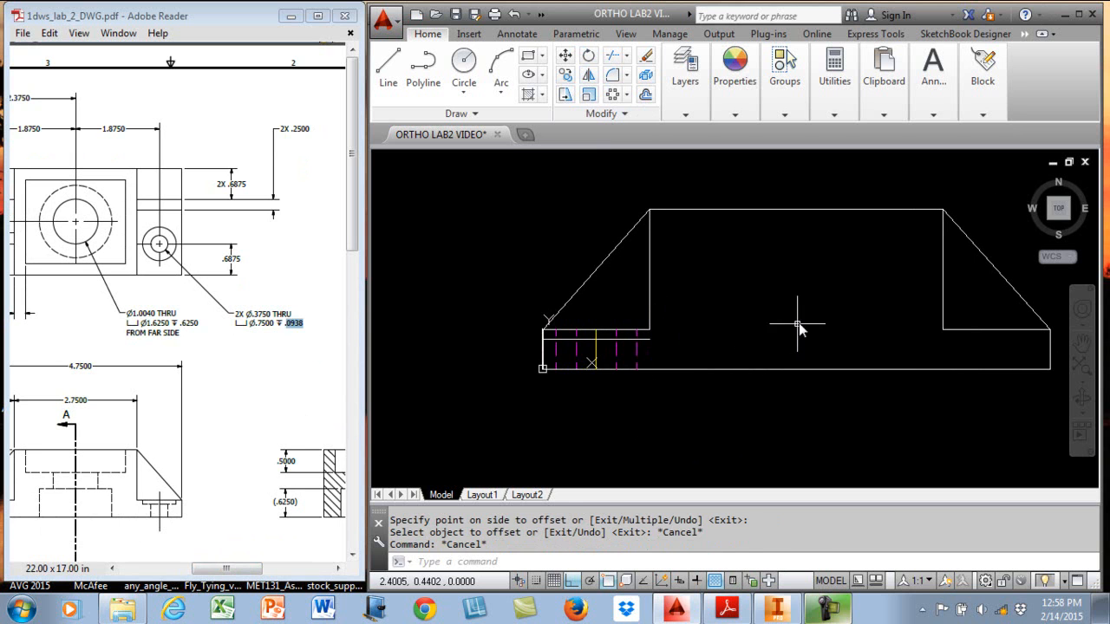
Fillet the counterbore's two outer hidden lines to the offset depth line with radius 0 to form square corners.
left_click(613, 77)
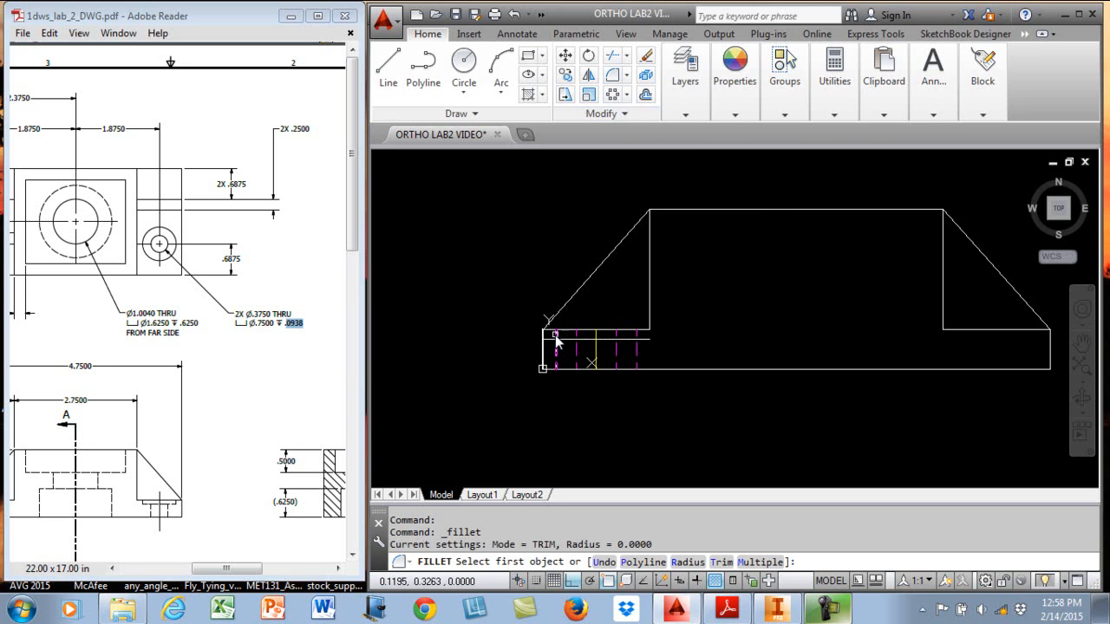
left_click(555, 338)
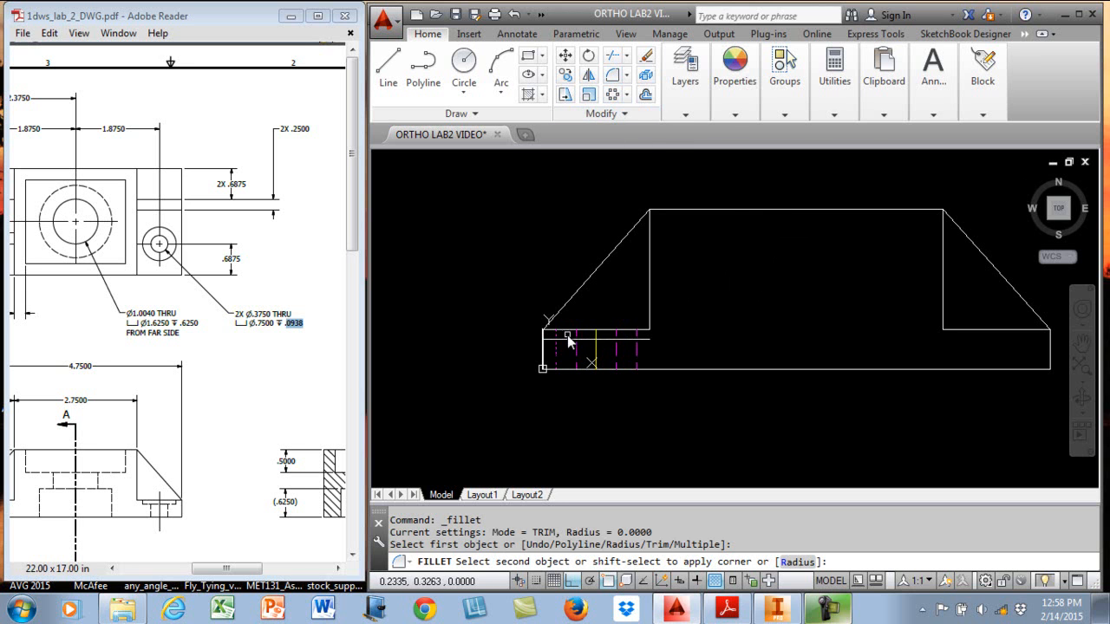
left_click(568, 369)
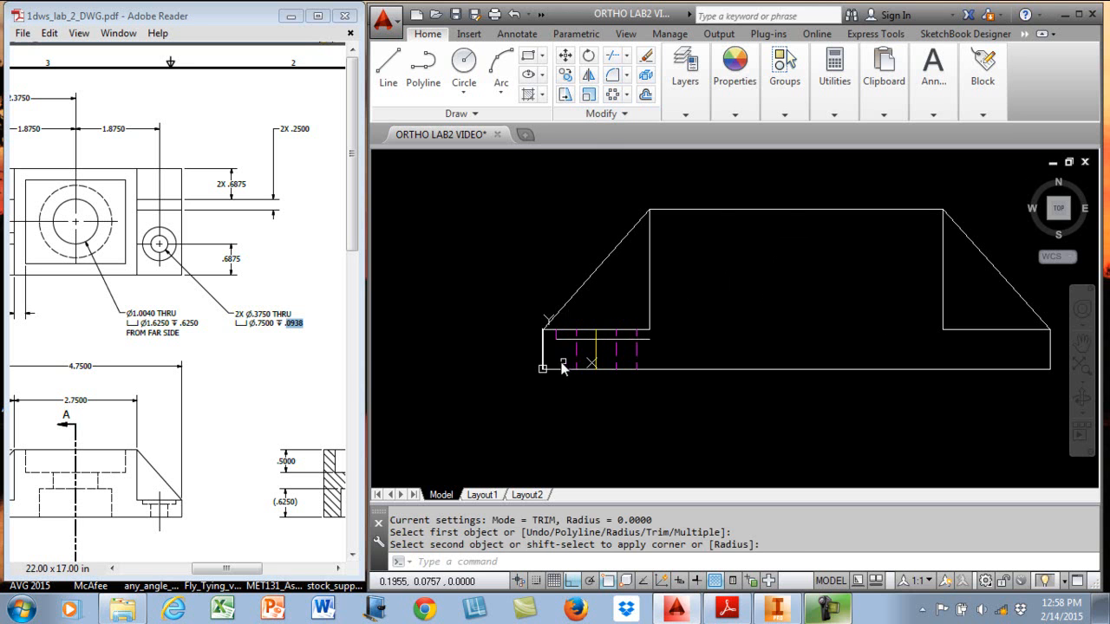
key("Return")
left_click(630, 345)
left_click(636, 341)
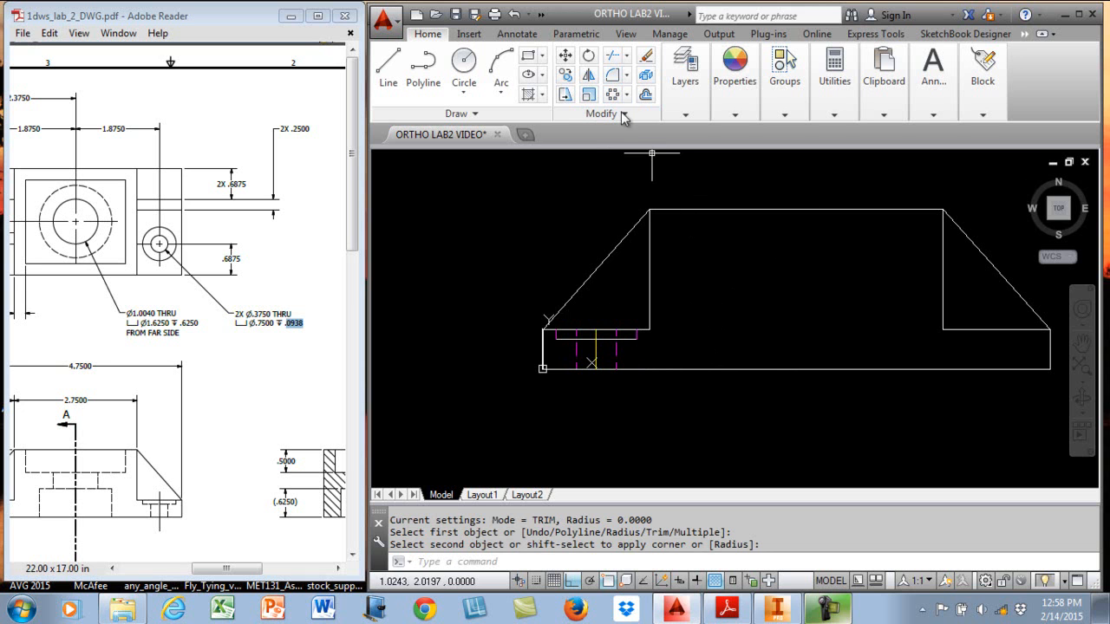
Trim the two inner hidden lines of the left hole above the counterbore's depth line.
left_click(612, 54)
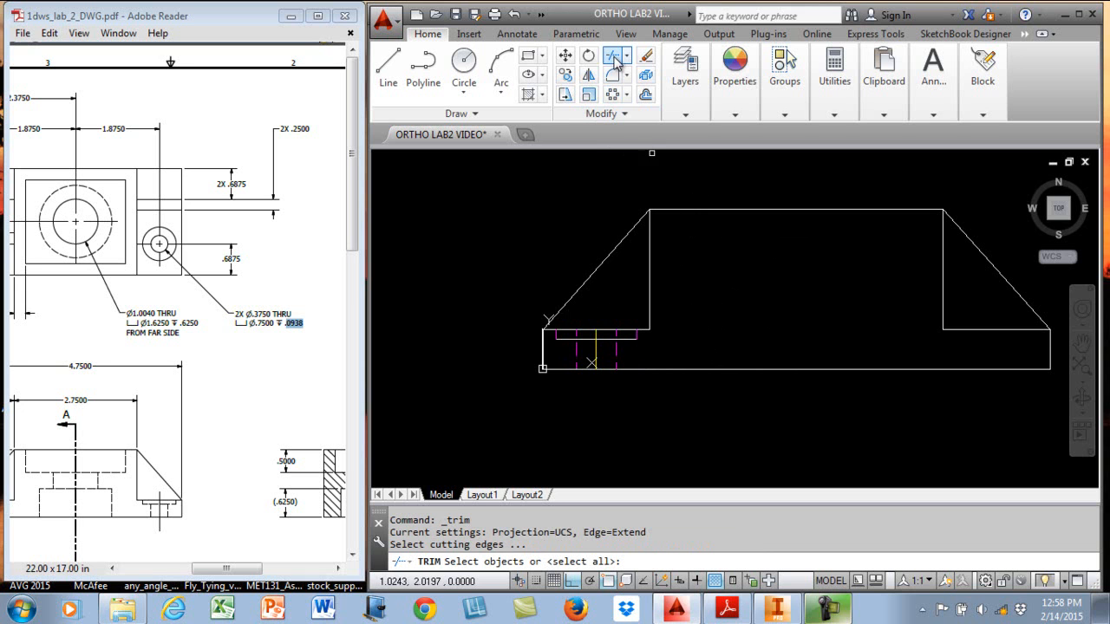
left_click(613, 345)
key("Return")
left_click(616, 339)
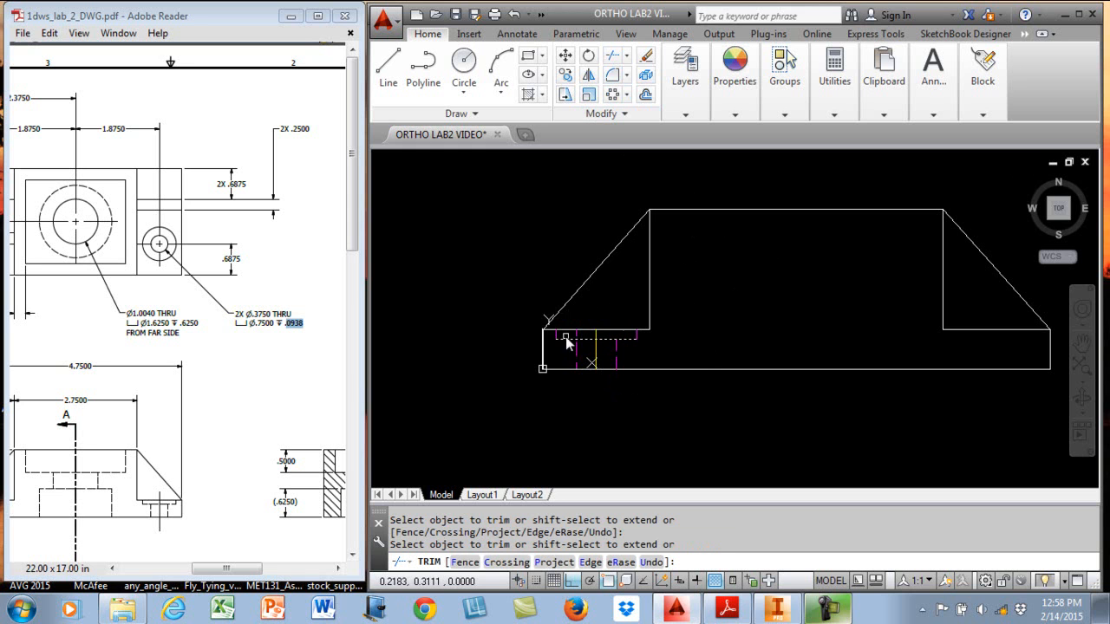
key("Return")
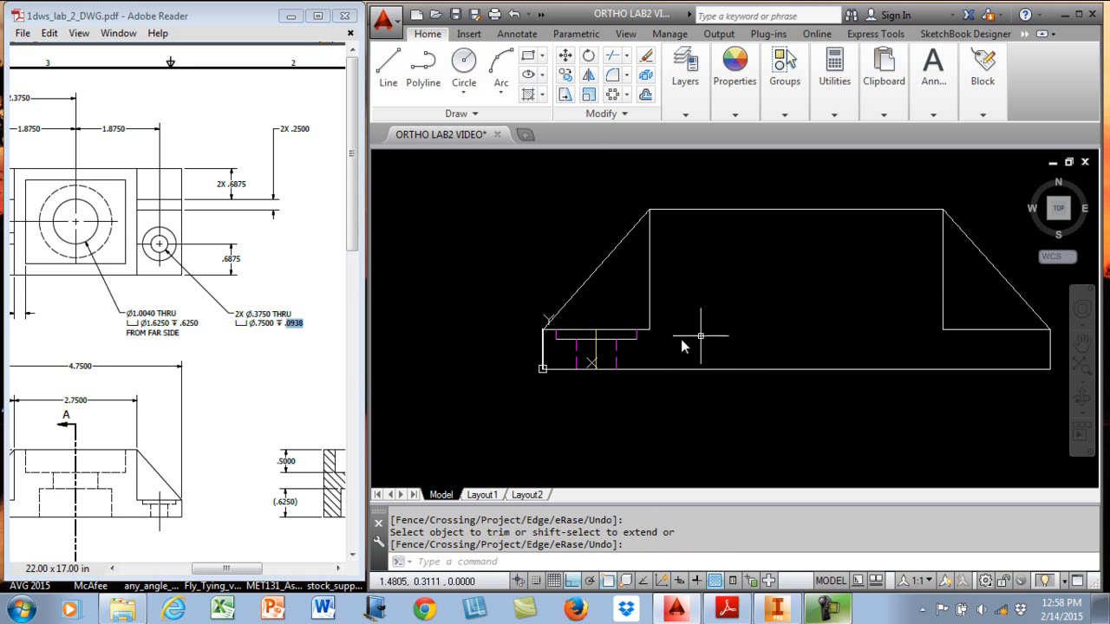
key("Return")
Move the counterbore's horizontal depth line to the HIDDEN layer.
left_click(624, 337)
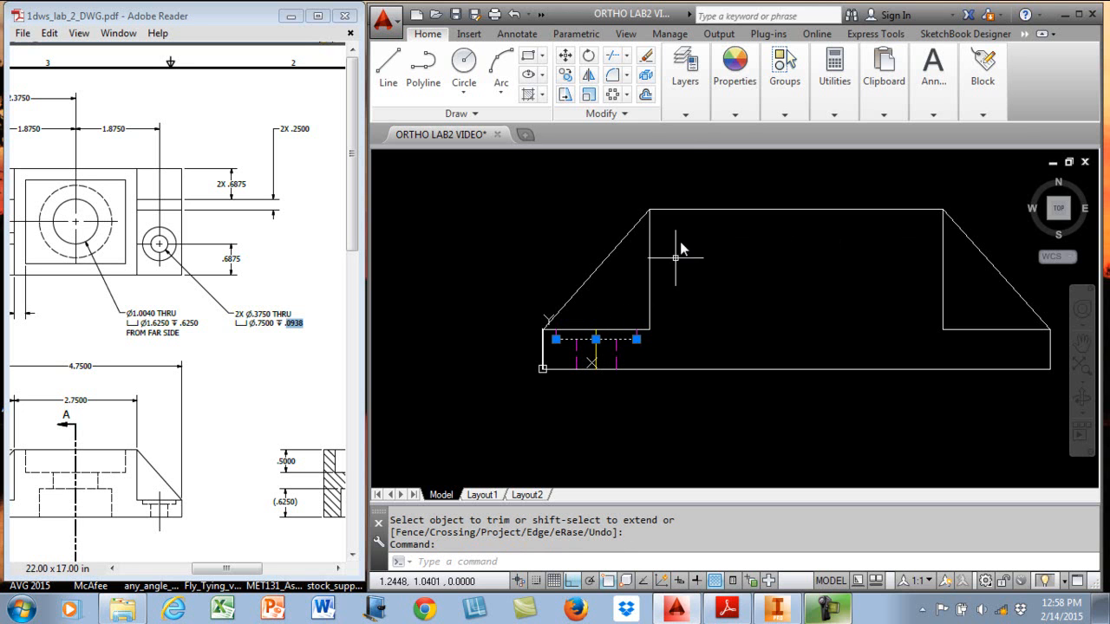
left_click(686, 115)
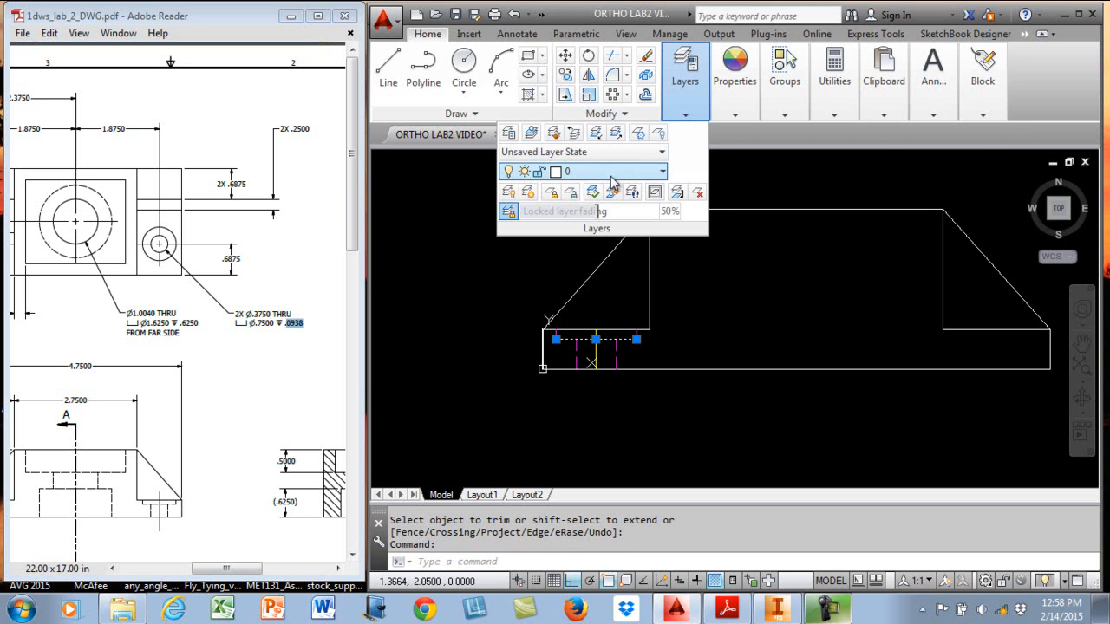
left_click(598, 172)
left_click(590, 249)
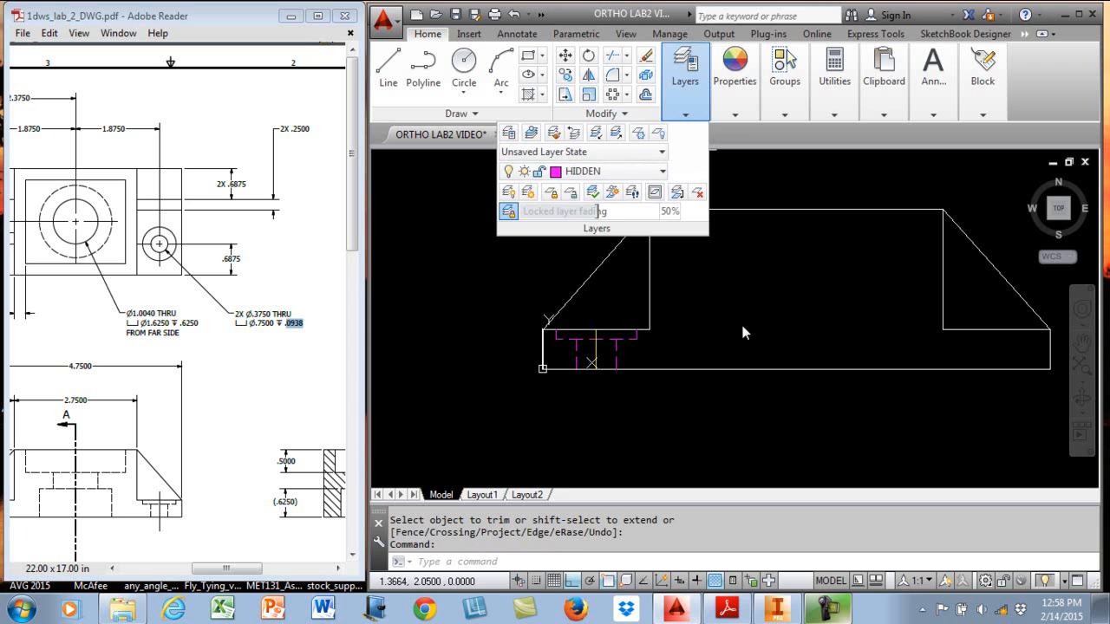
key("Escape")
key("Escape")
Set up the Lengthen command with a delta length of .25 for the left hole's center line.
scroll(629, 379, "up", 4)
middle_click_drag(670, 322, 751, 351)
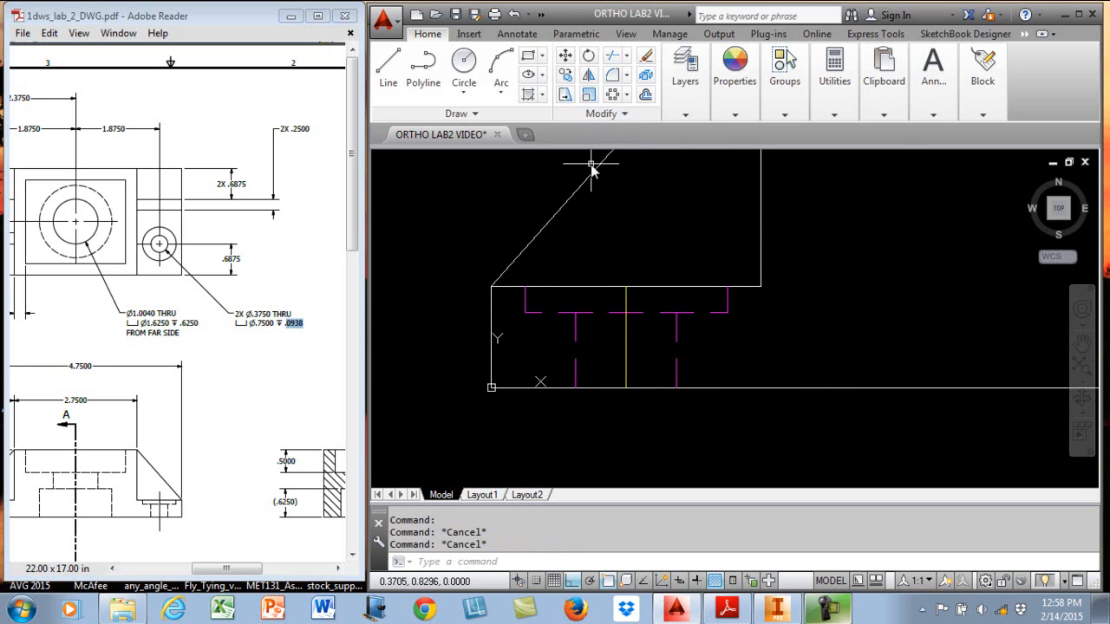
left_click(607, 114)
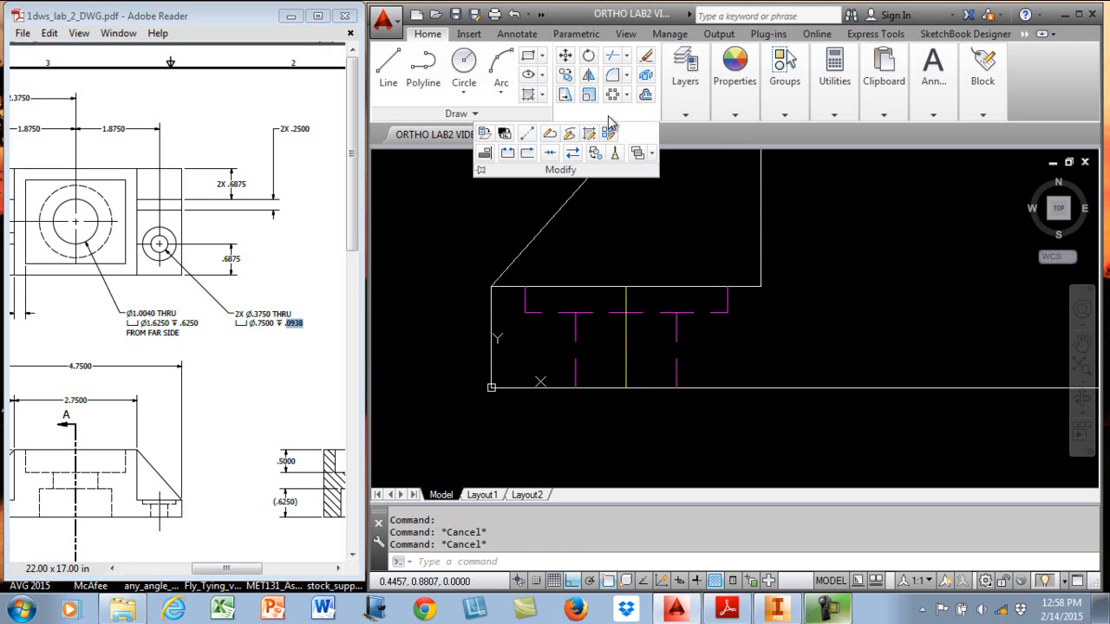
left_click(527, 133)
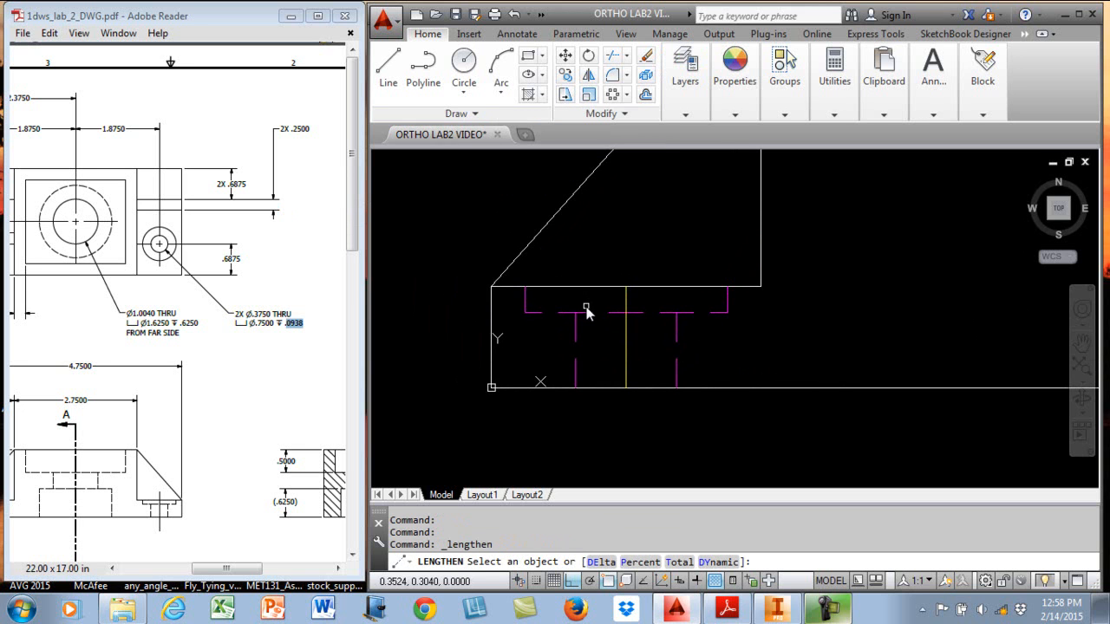
left_click(617, 562)
type(".2")
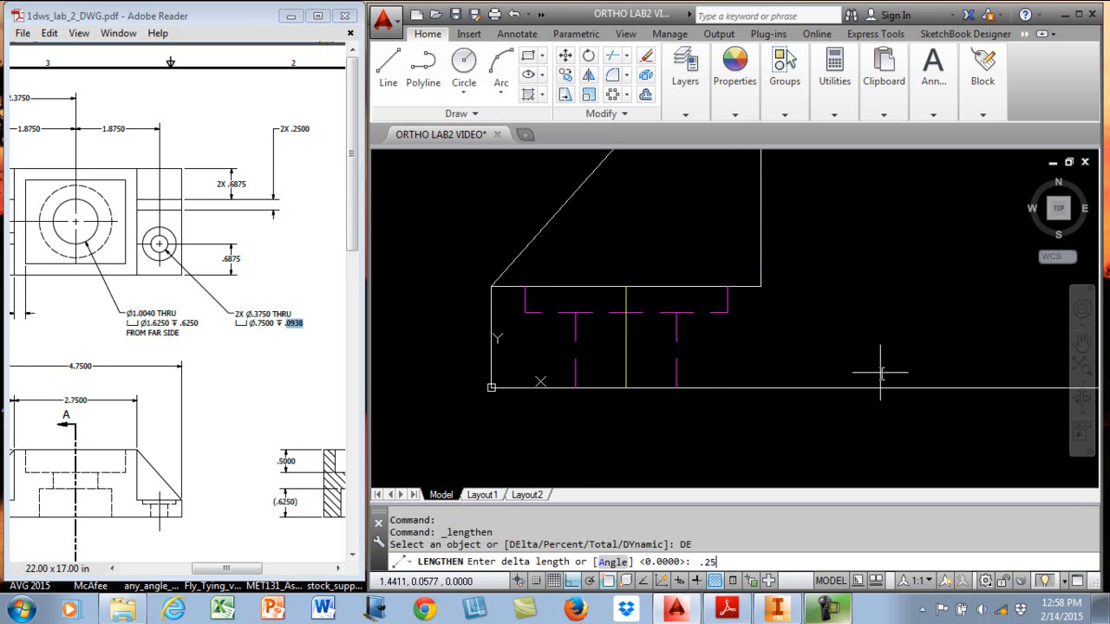
Lengthen the counterbored hole's centerline by a delta of .25 at both its upper and lower ends.
type("5")
key("Return")
left_click(625, 301)
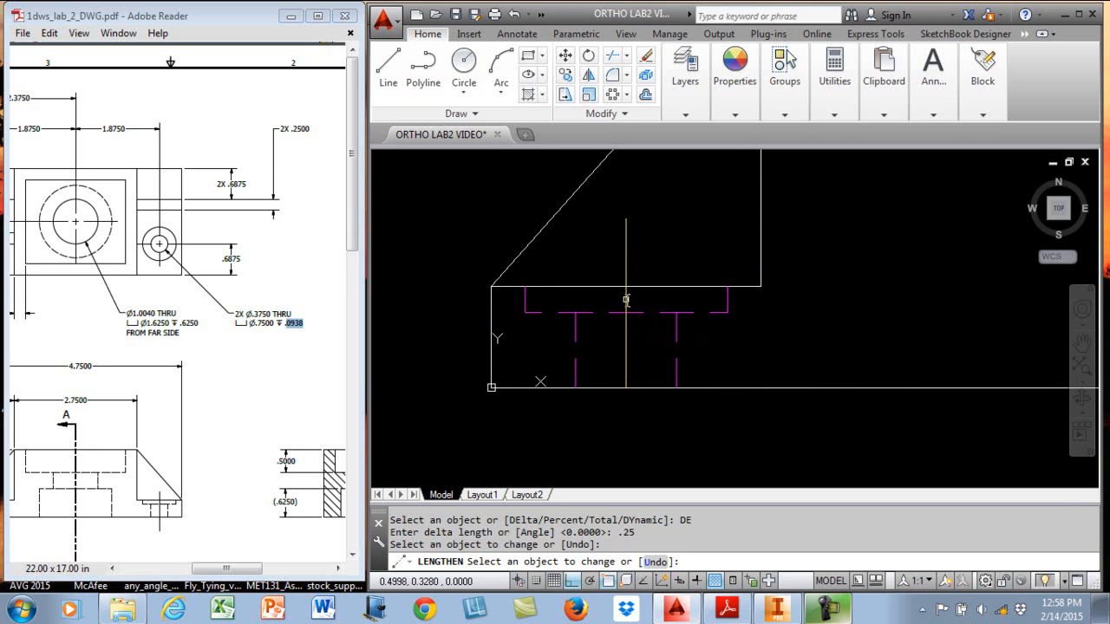
left_click(628, 378)
key("Escape")
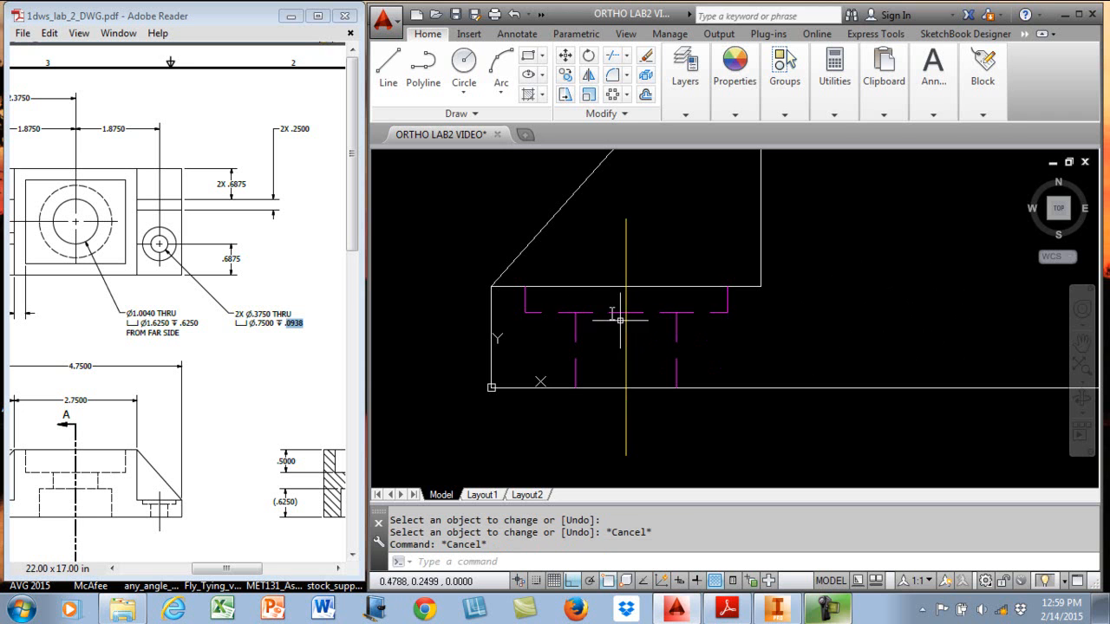
Set the linetype scale of the counterbored hole's centerline to 0.5.
left_click(625, 239)
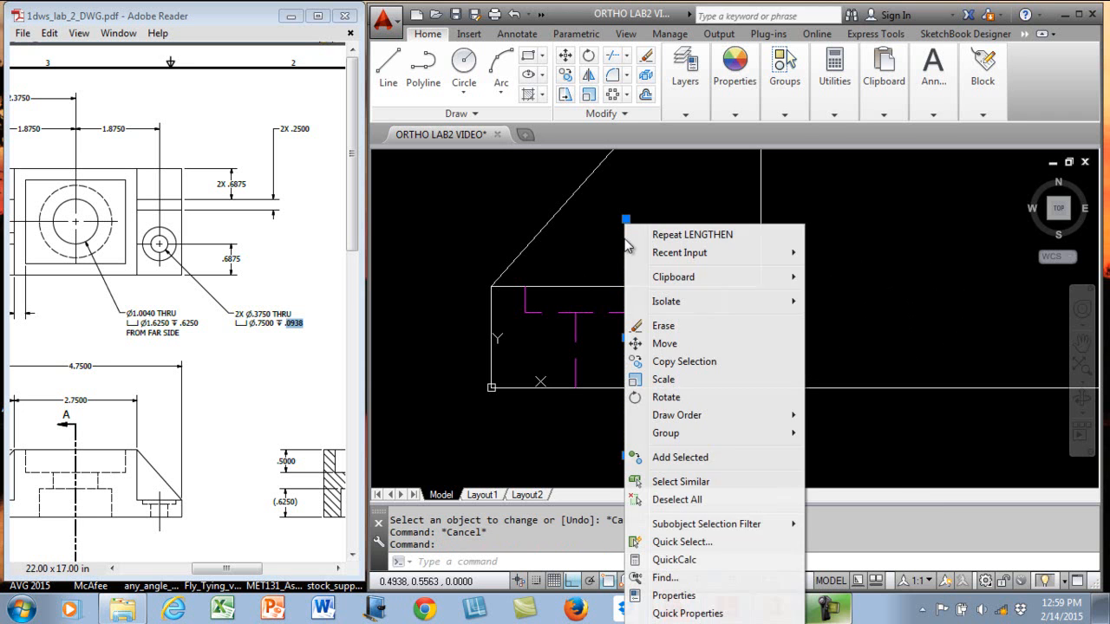
right_click(624, 223)
left_click(685, 596)
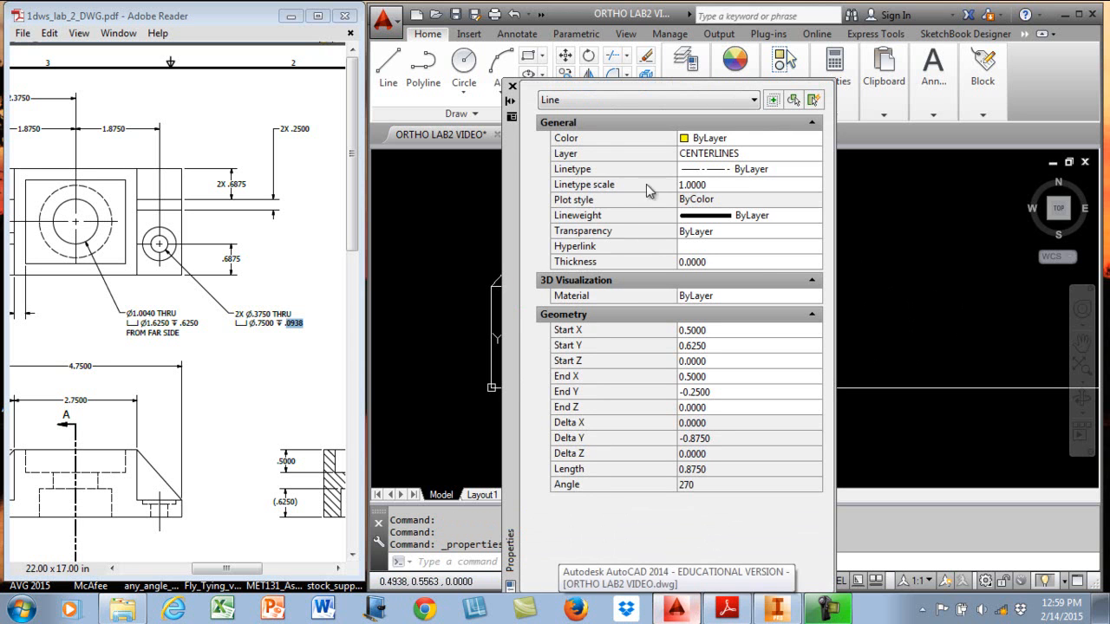
left_click(725, 186)
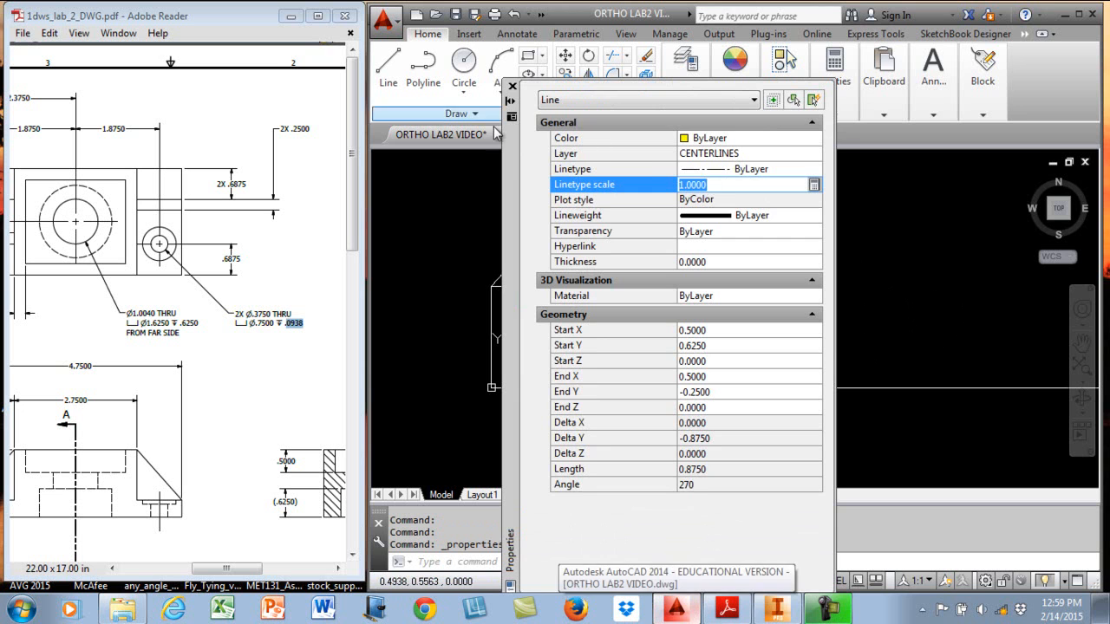
left_click_drag(512, 121, 670, 129)
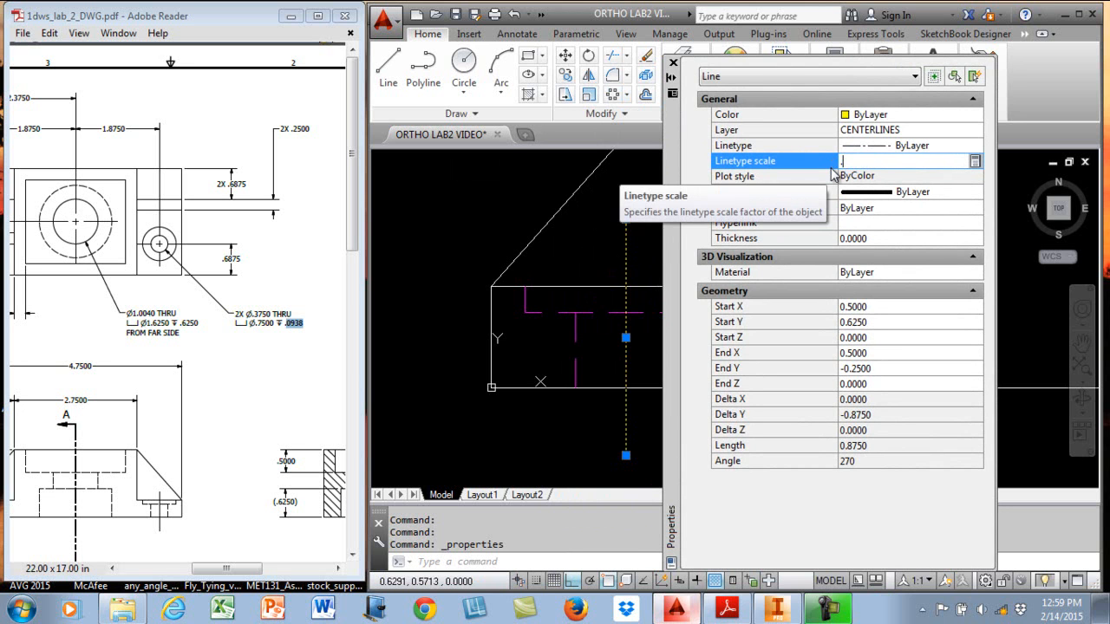
left_click(901, 210)
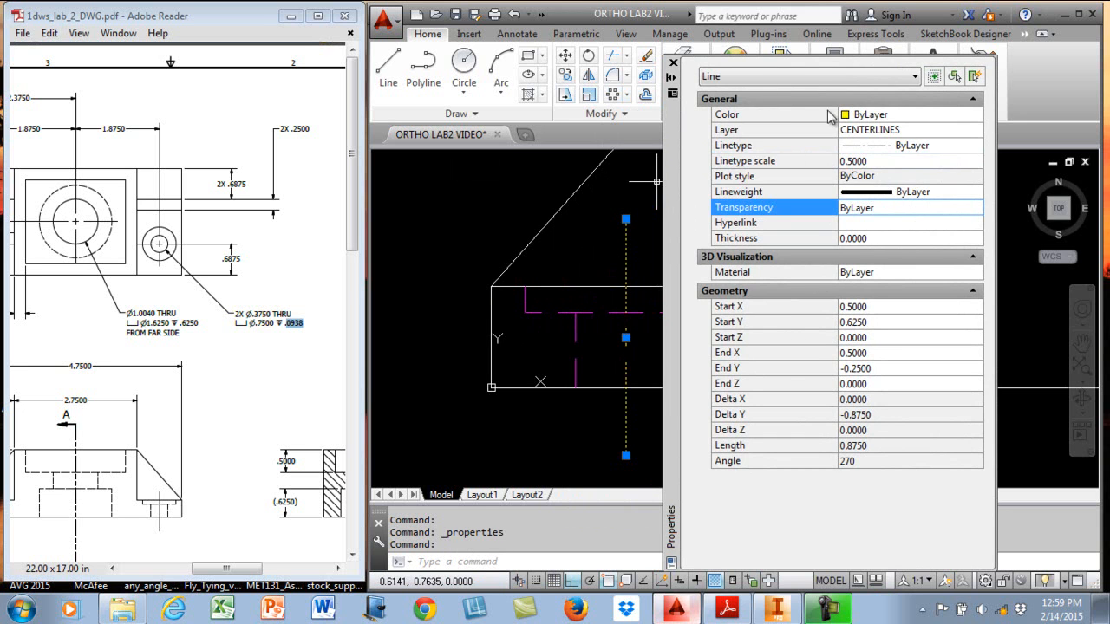
left_click(674, 65)
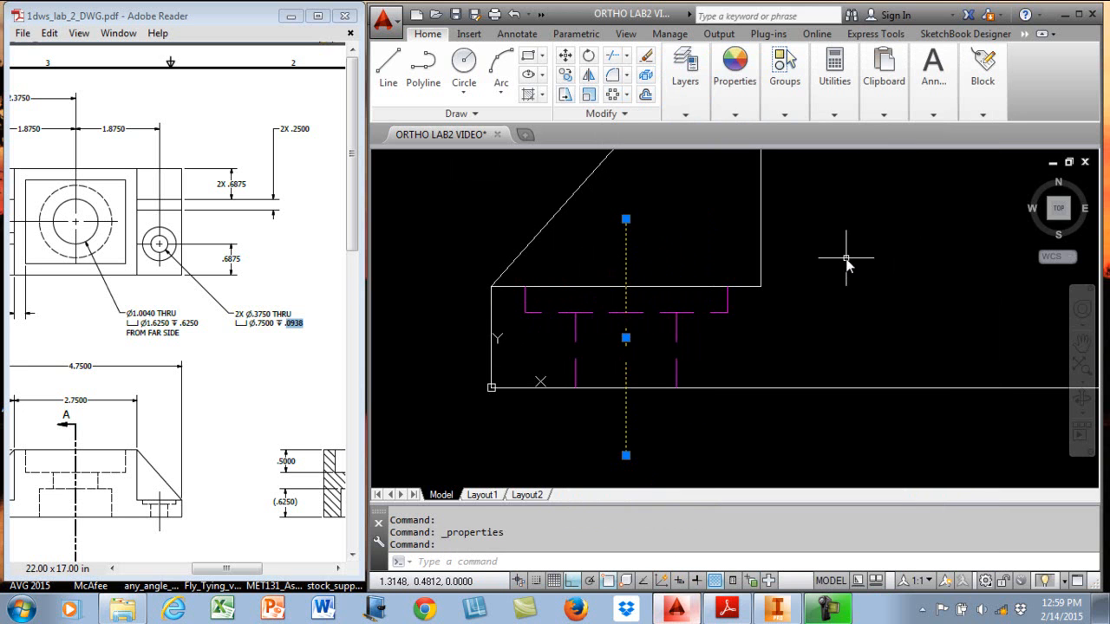
key("Escape")
key("Escape")
Save the drawing.
scroll(835, 321, "up", 1)
scroll(837, 321, "down", 3)
middle_click_drag(855, 310, 651, 309)
scroll(655, 297, "down", 2)
middle_click_drag(688, 278, 666, 323)
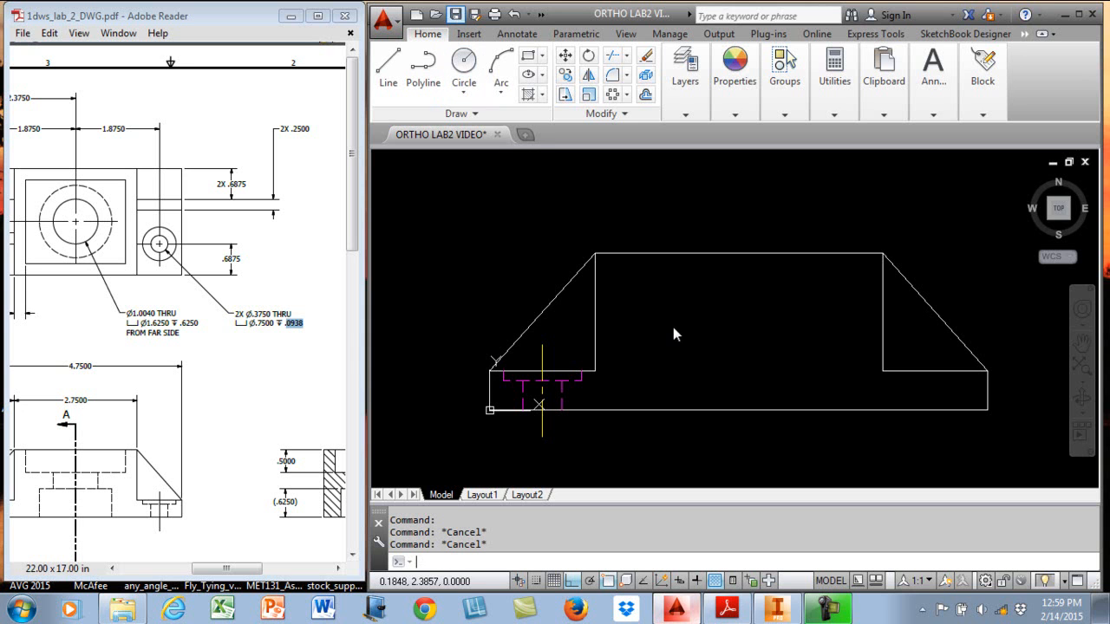
key("ctrl+s")
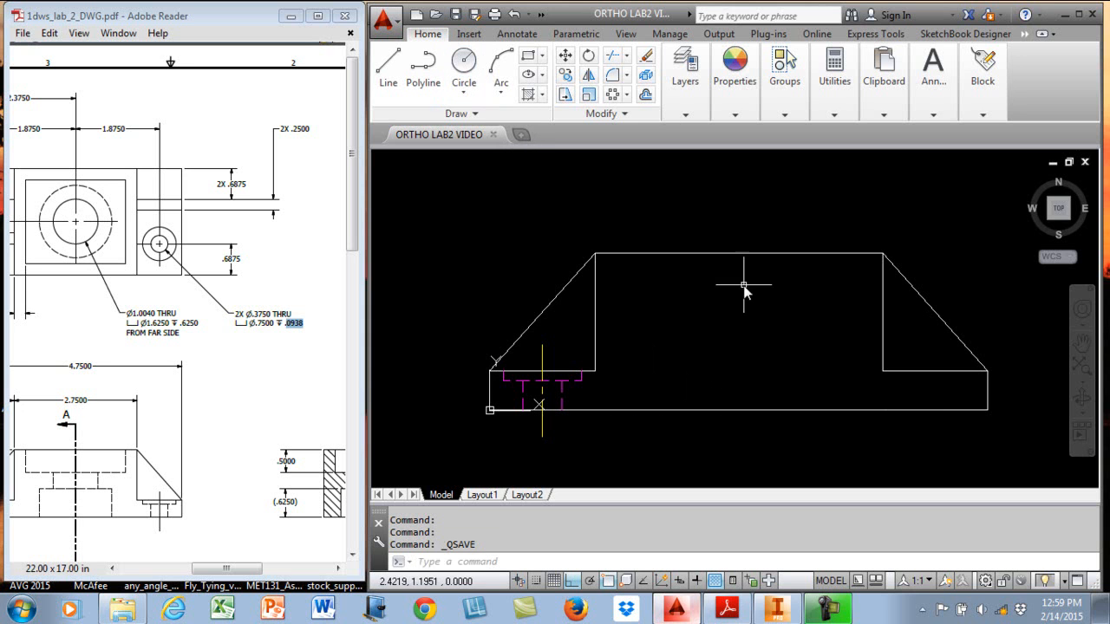
Copy the left counterbore's hidden lines and centerline, without the outline edges, from the left step's inner corner to the right step's outer corner endpoint.
scroll(729, 312, "down", 2)
middle_click_drag(703, 299, 698, 321)
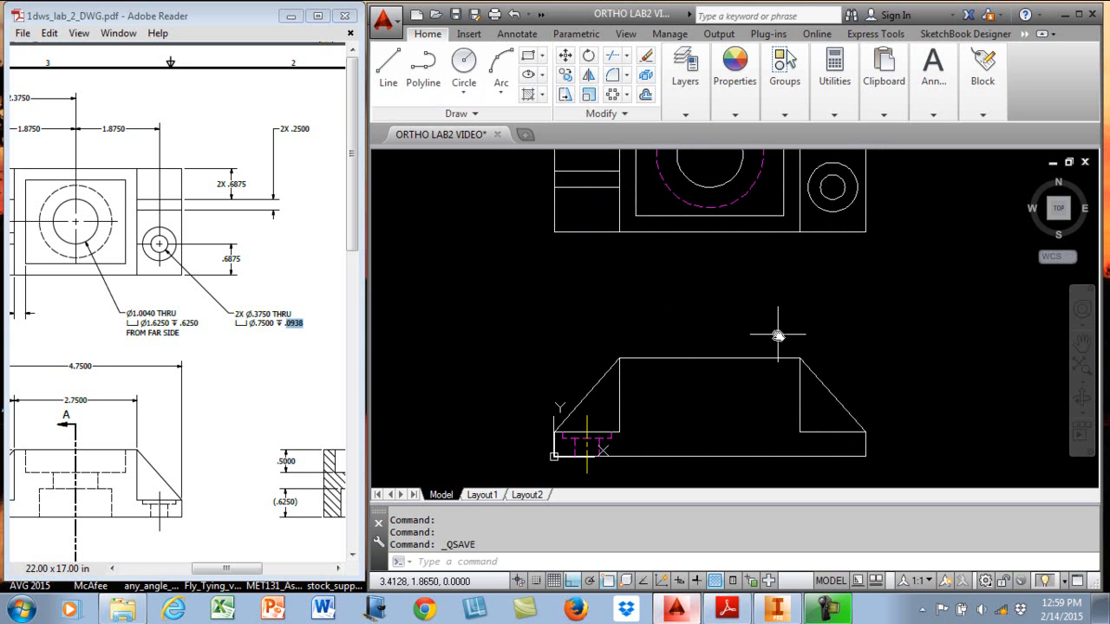
left_click_drag(738, 332, 739, 364)
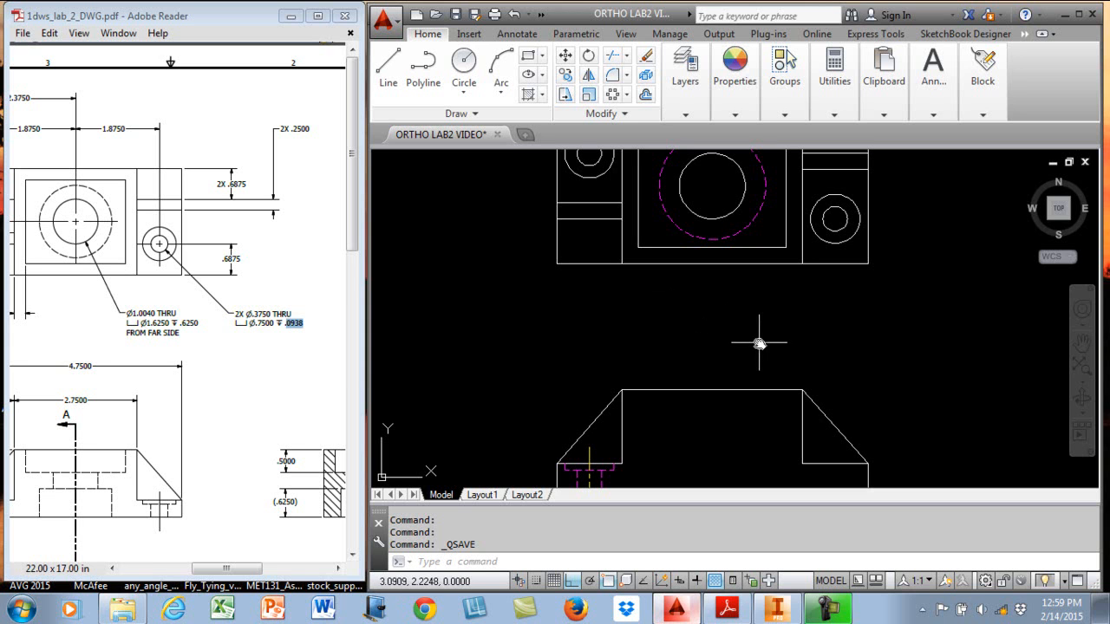
middle_click_drag(749, 370, 751, 281)
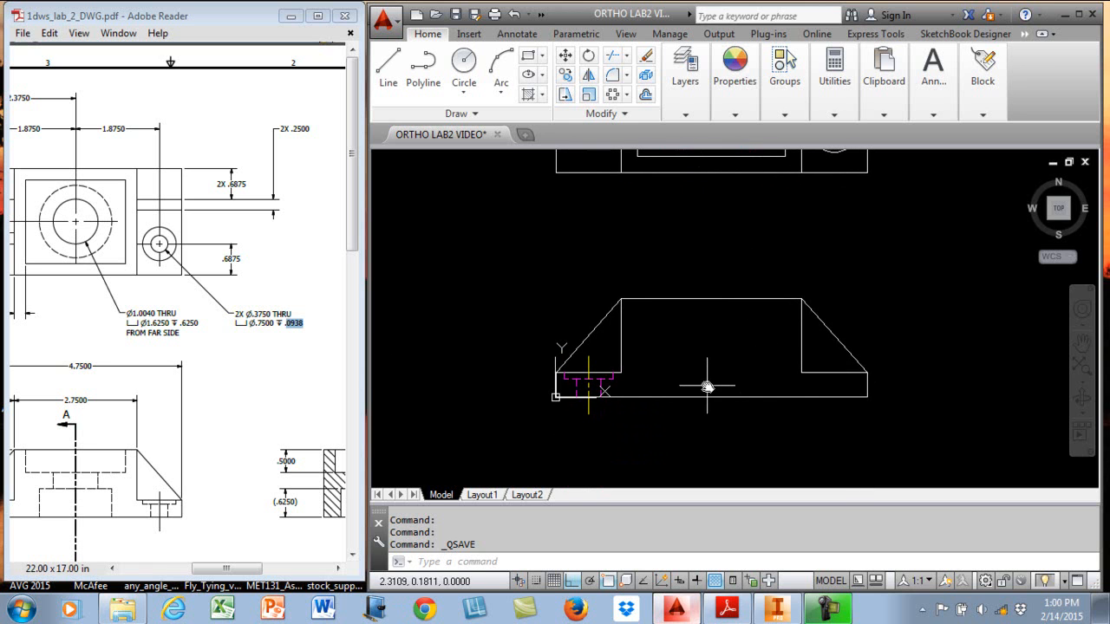
scroll(709, 387, "up", 2)
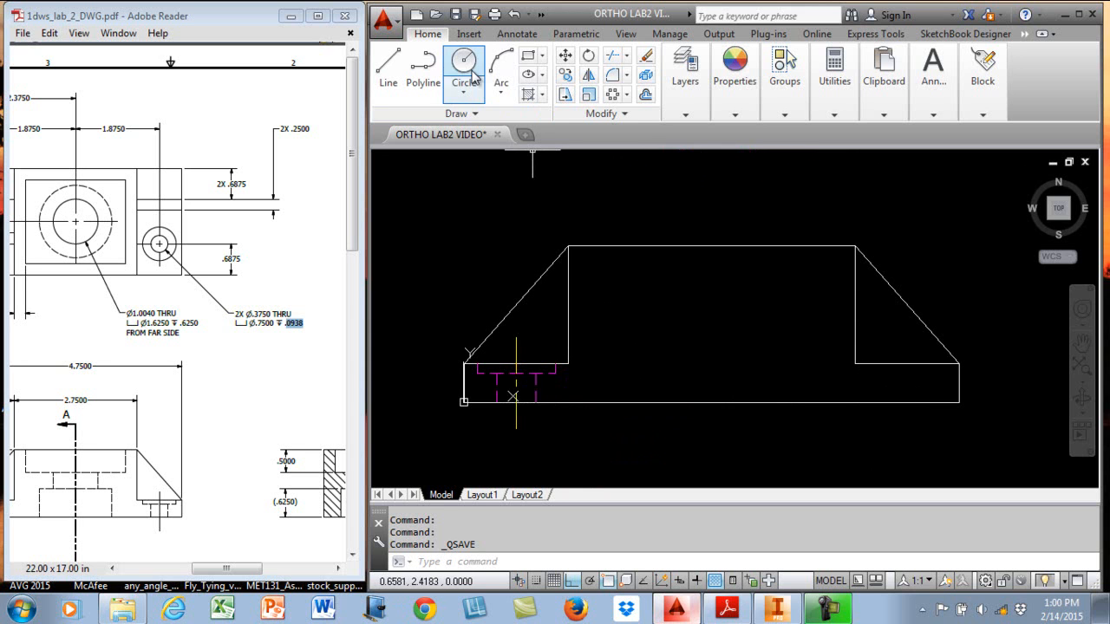
left_click(565, 75)
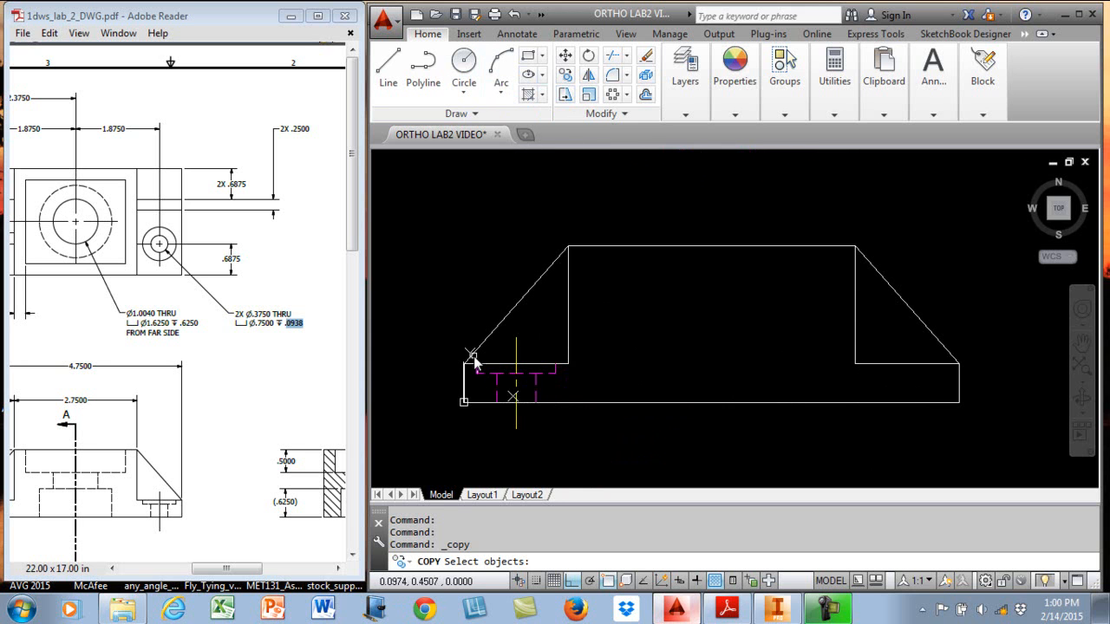
left_click(455, 316)
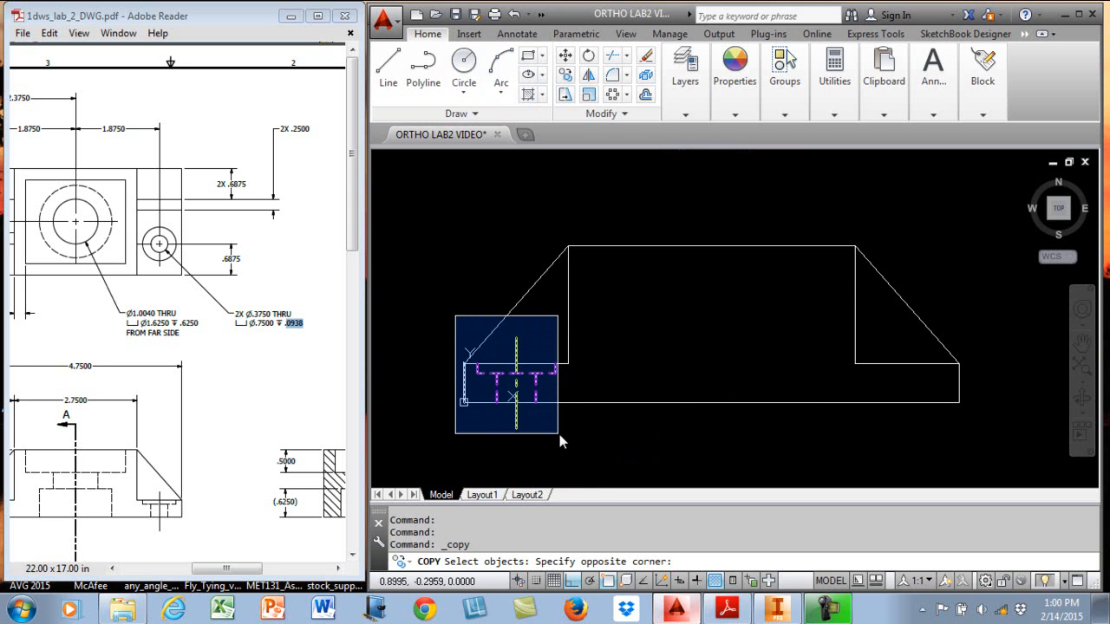
left_click(572, 436)
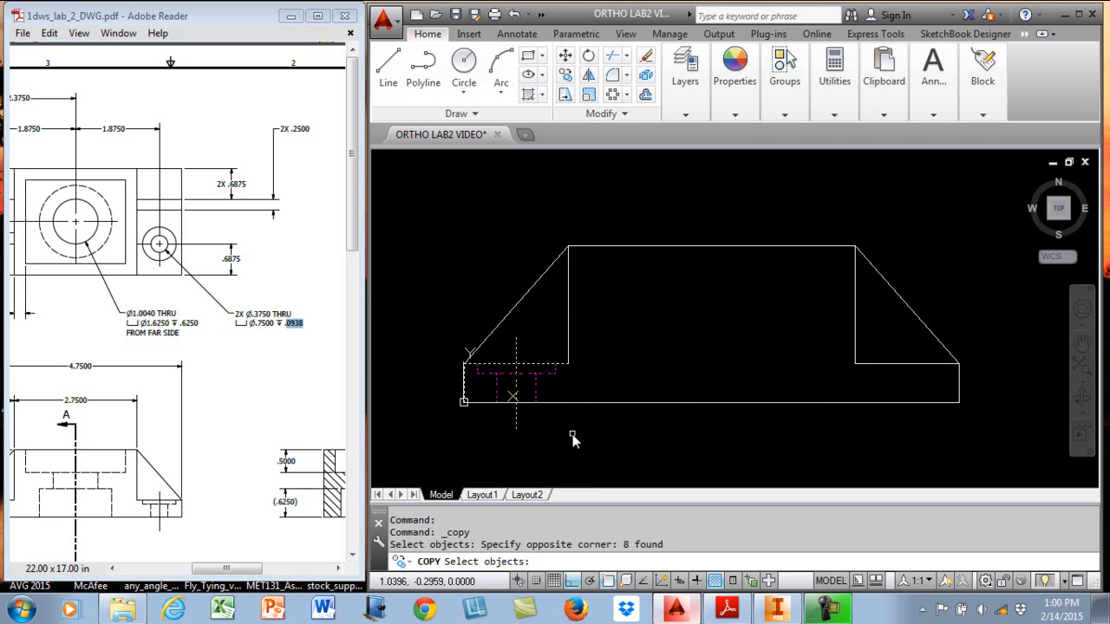
left_click(517, 365, "shift")
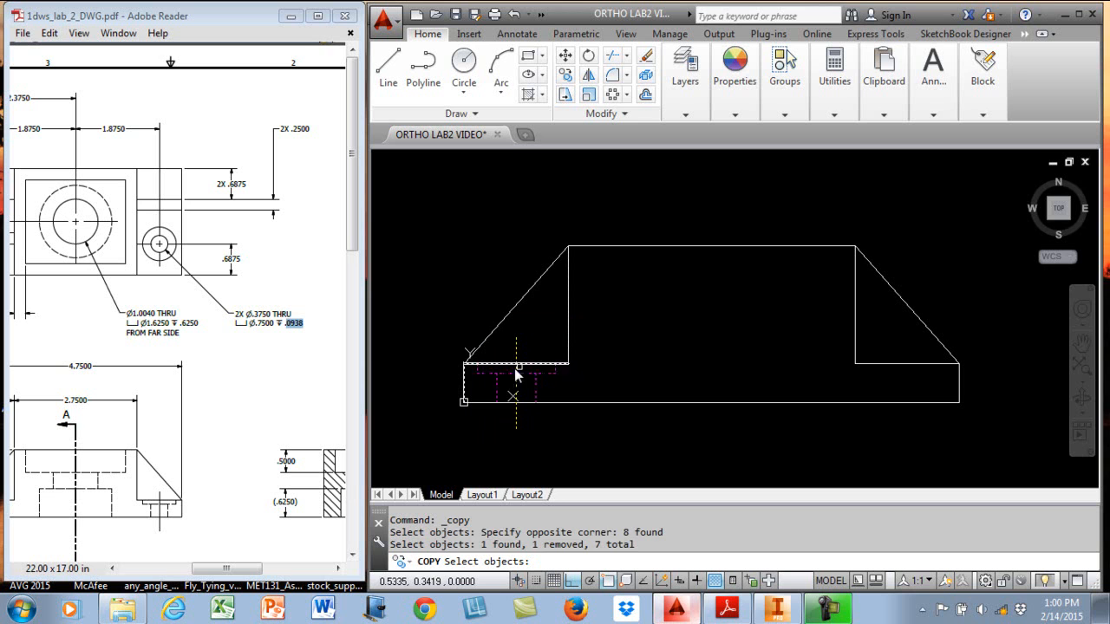
left_click(466, 388, "shift")
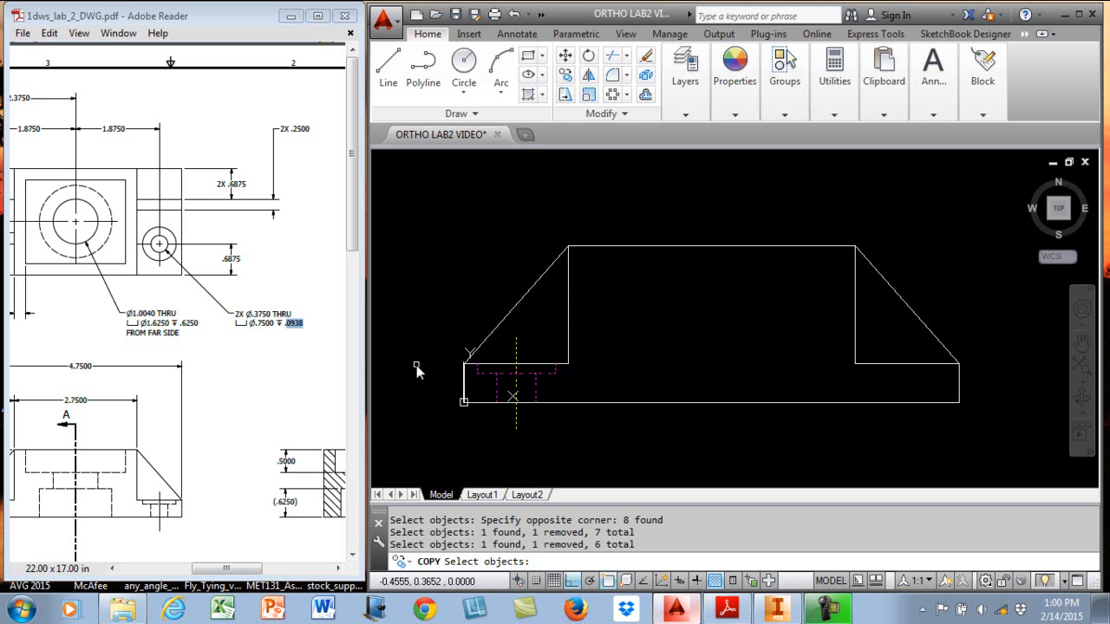
key("Return")
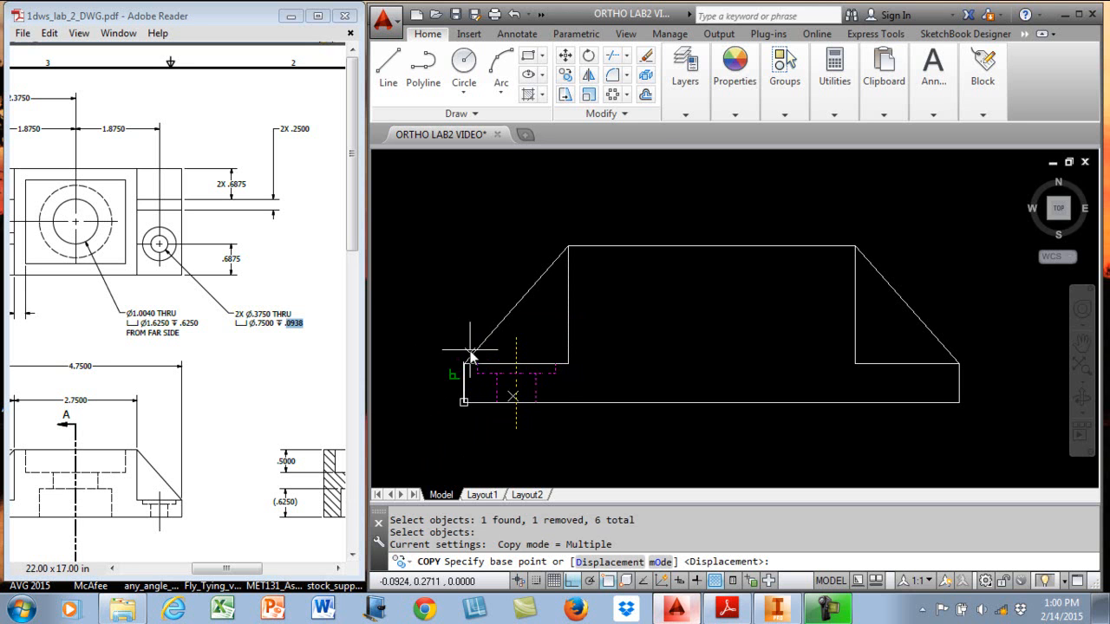
right_click(599, 375, "shift")
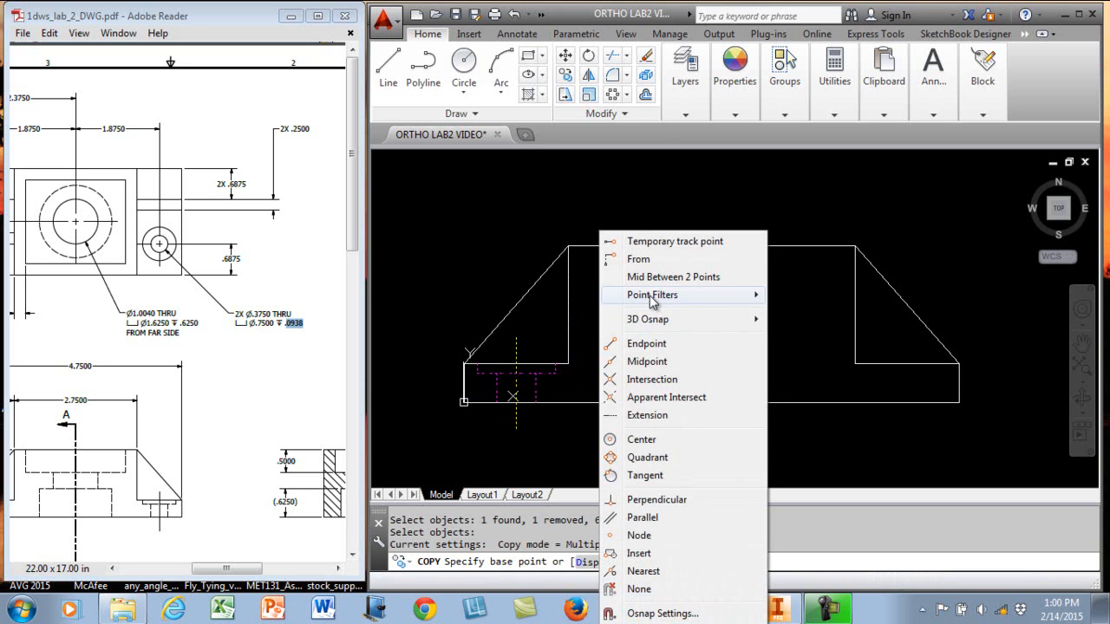
left_click(652, 344)
left_click(568, 365)
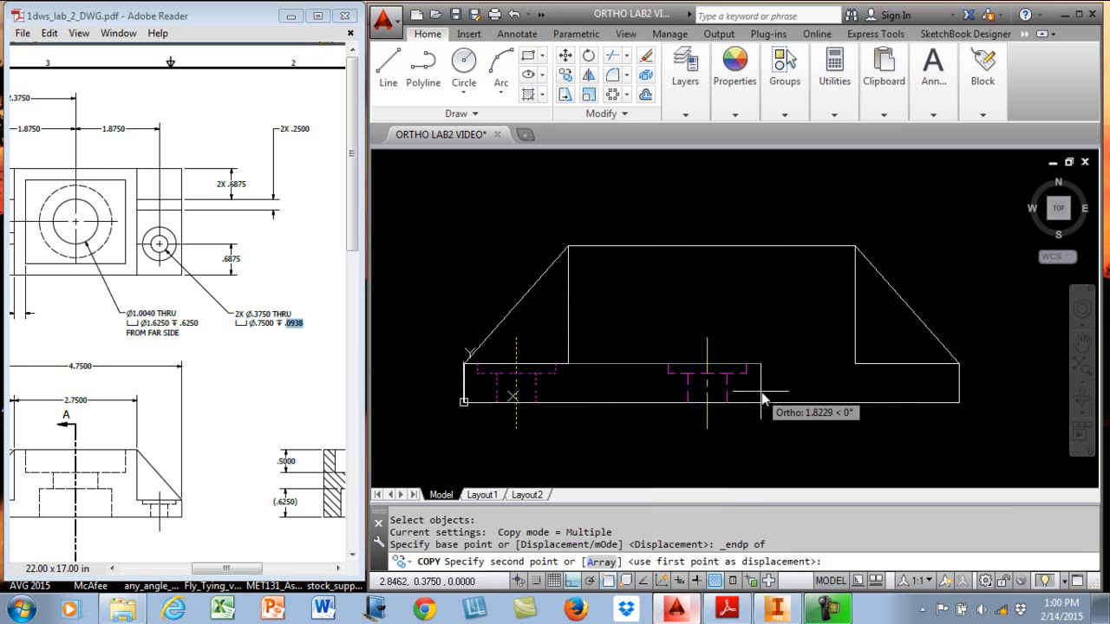
right_click(838, 365, "shift")
left_click(885, 343)
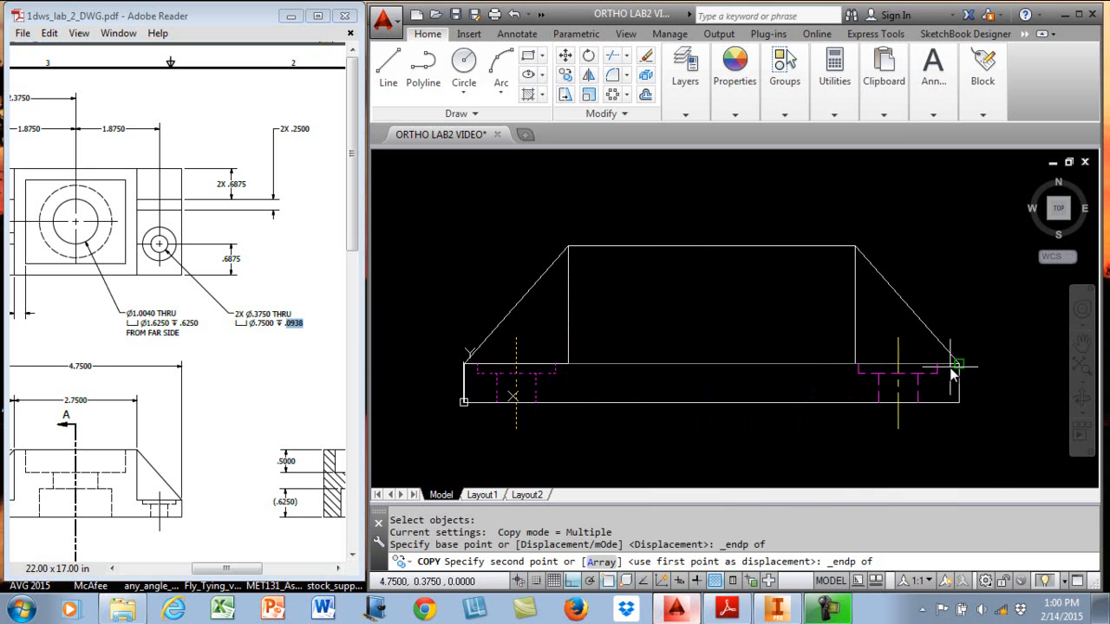
left_click(958, 364)
key("Escape")
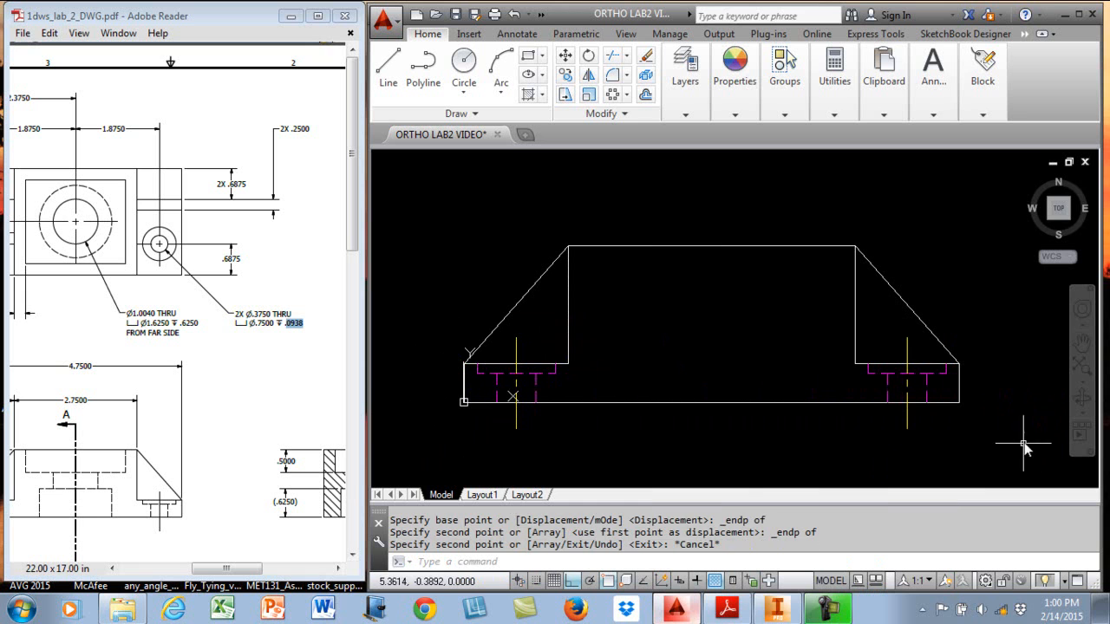
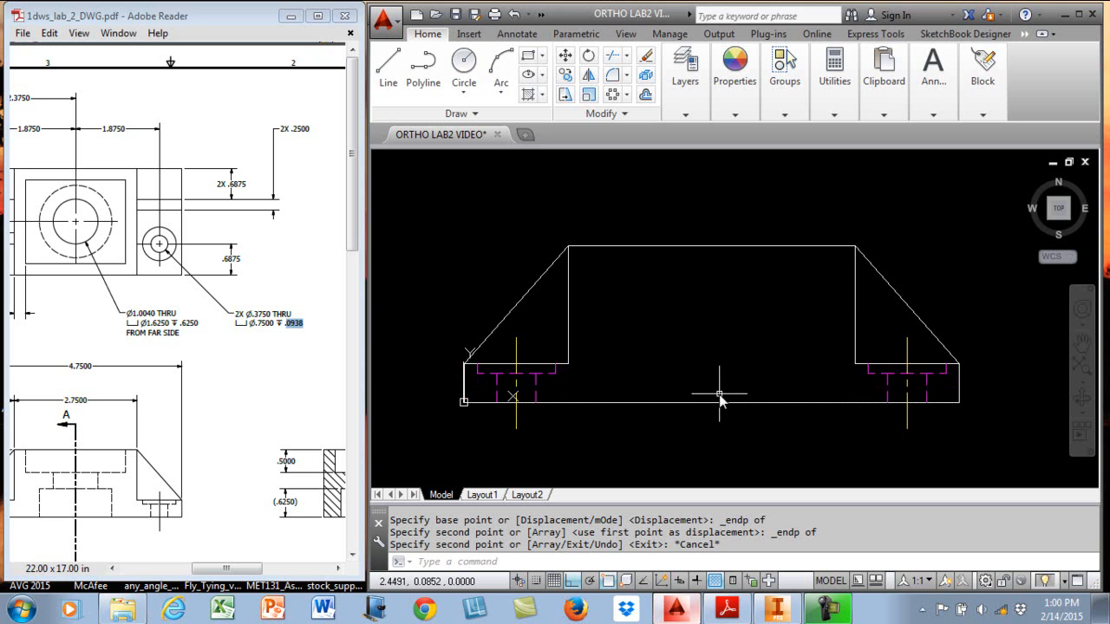
Draw two vertical hidden lines from the dashed circle's left and right quadrants in the top view down to the front view's bottom edge.
scroll(733, 397, "up", 1)
scroll(735, 394, "down", 3)
middle_click_drag(748, 379, 736, 389)
middle_click_drag(781, 309, 771, 327)
left_click(388, 65)
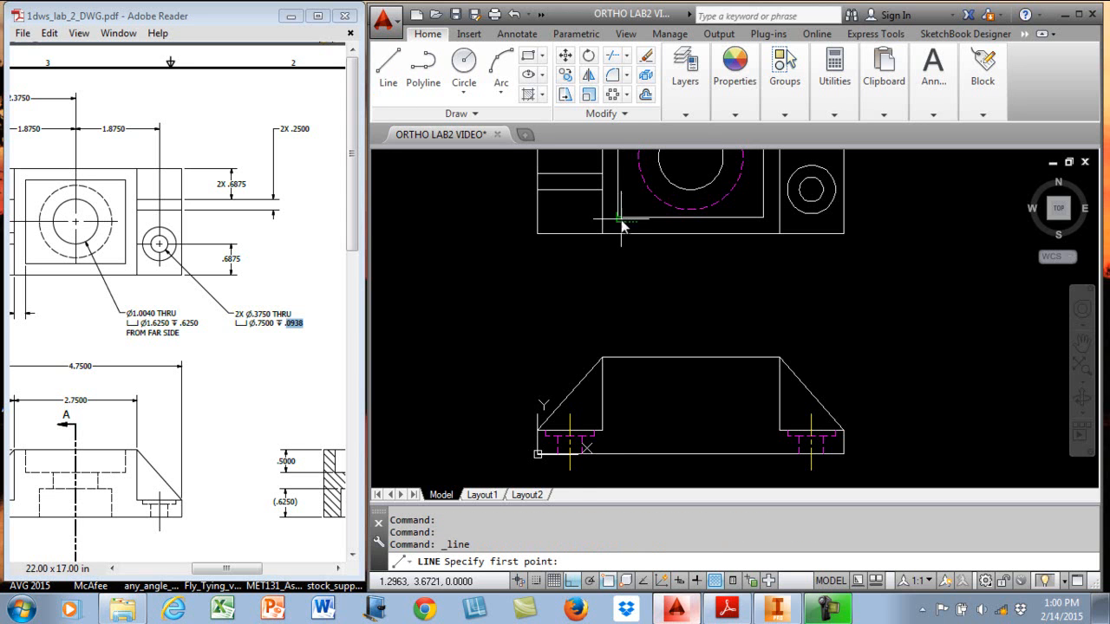
left_click(637, 187)
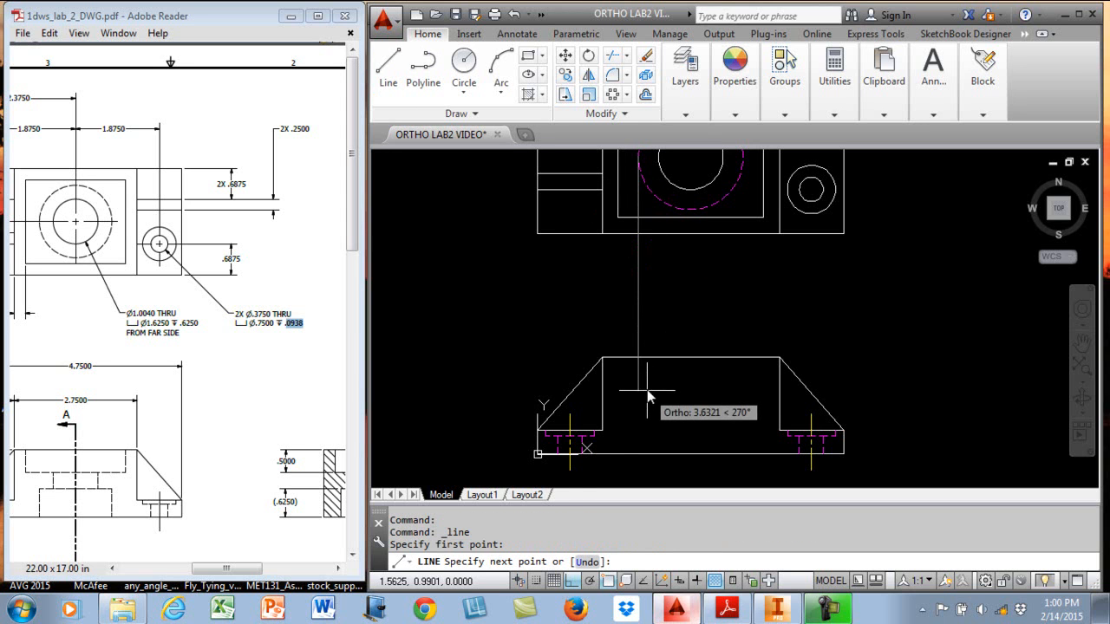
left_click(640, 461)
key("Return")
key("Return")
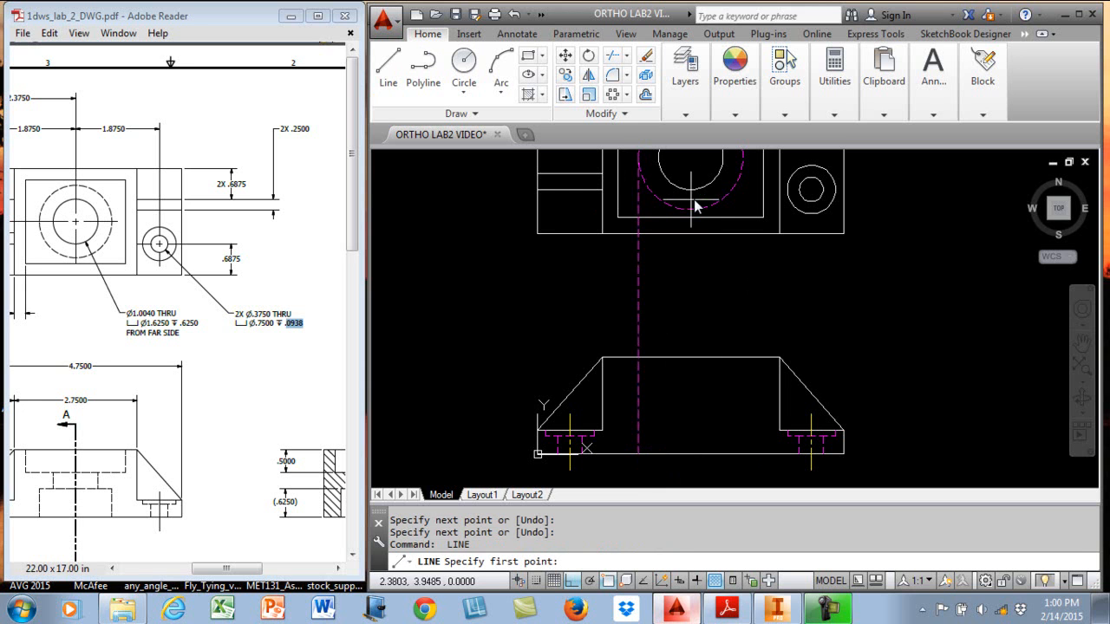
left_click(744, 177)
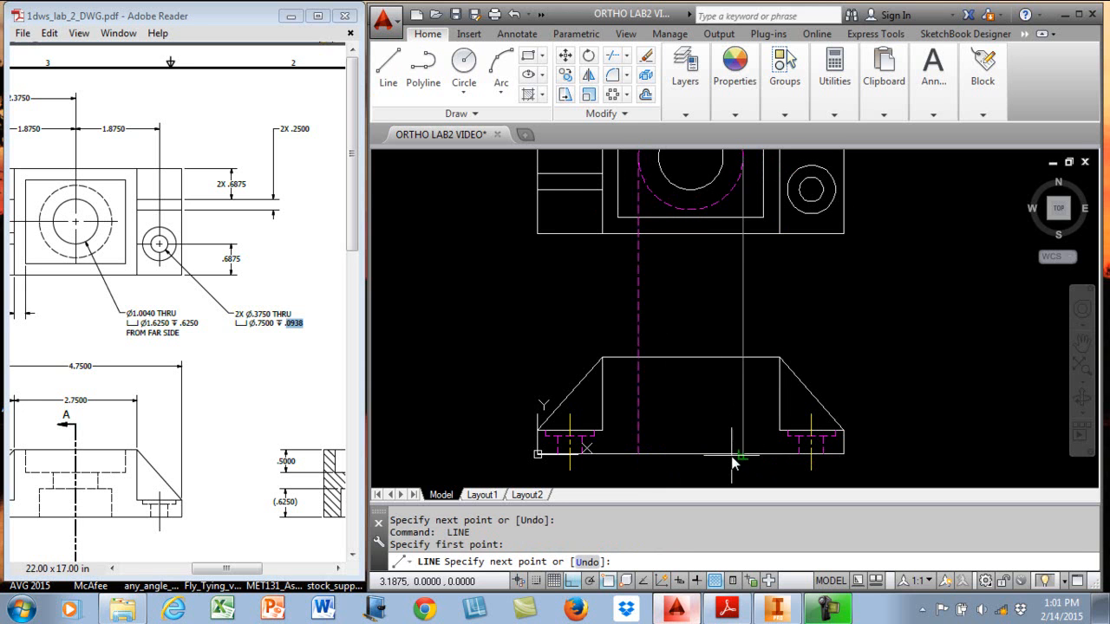
left_click(739, 454)
key("Return")
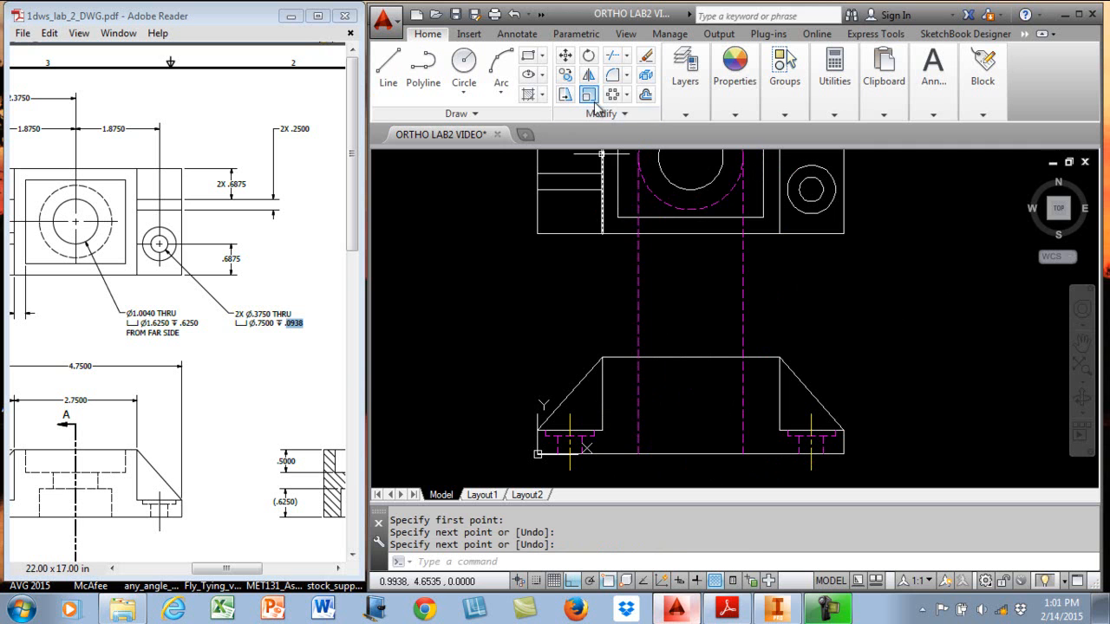
Offset the front view's bottom edge upward by .625.
left_click(645, 98)
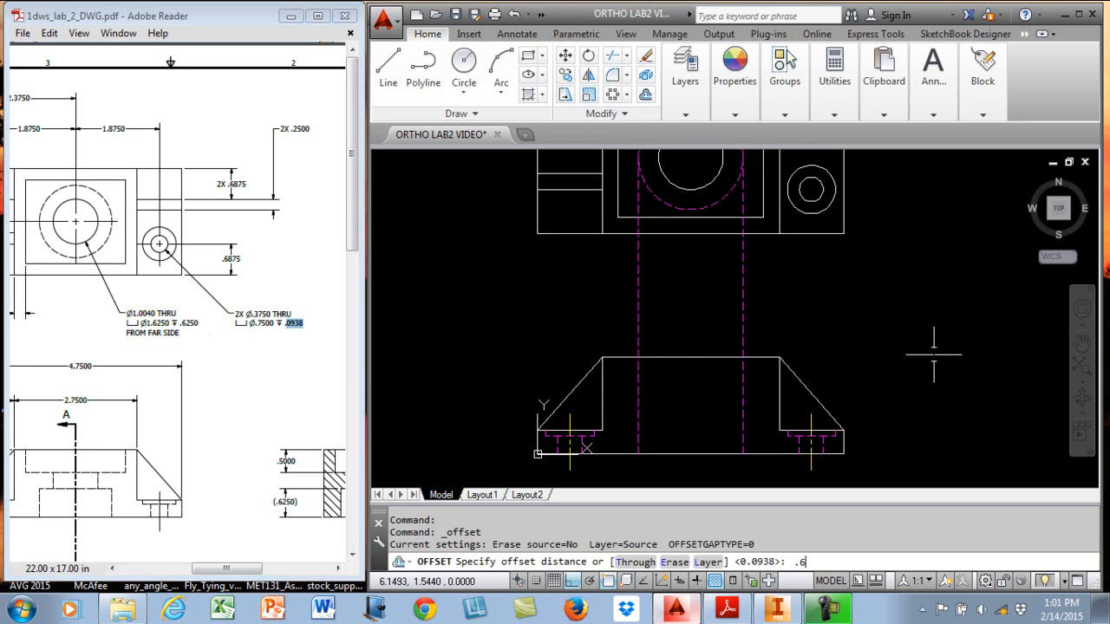
key("Return")
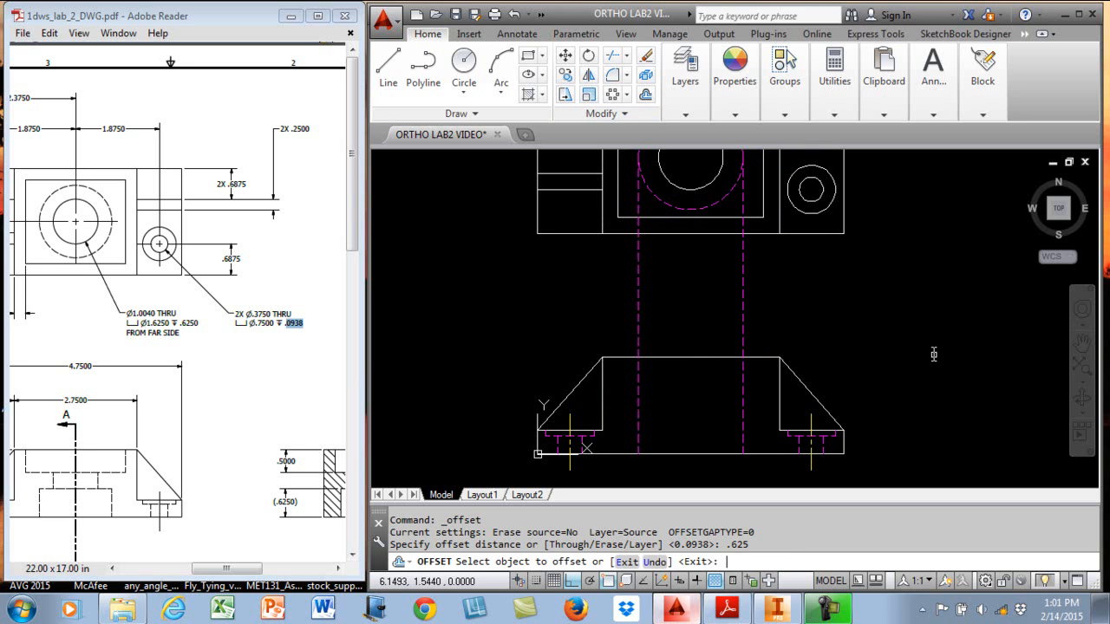
left_click(688, 455)
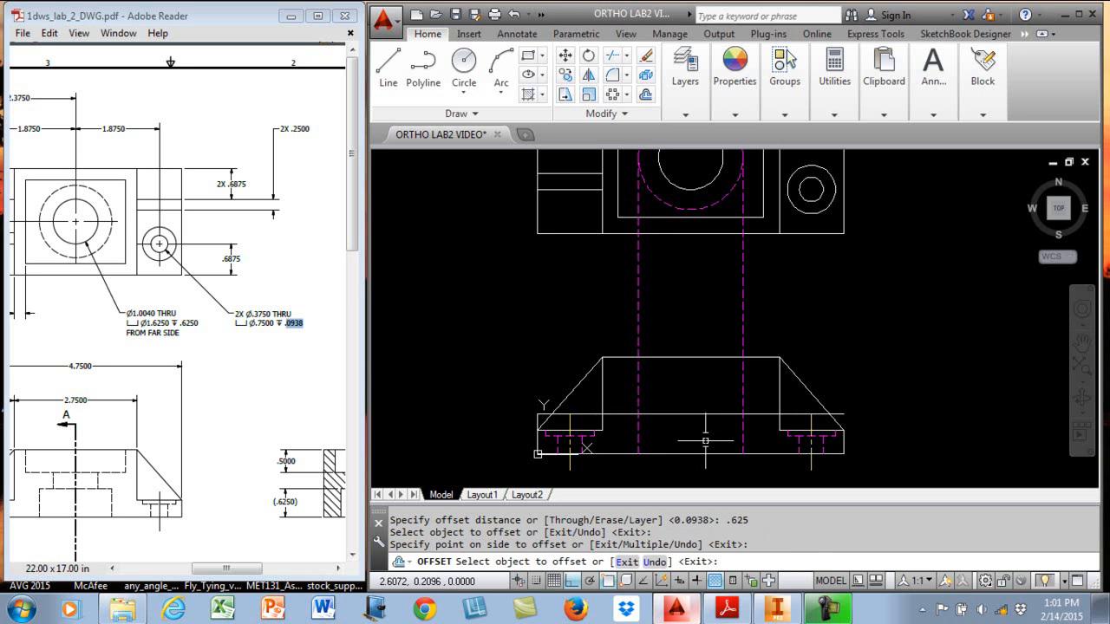
key("Escape")
Move the offset horizontal line above the front view's bottom edge to the HIDDEN layer.
left_click(703, 413)
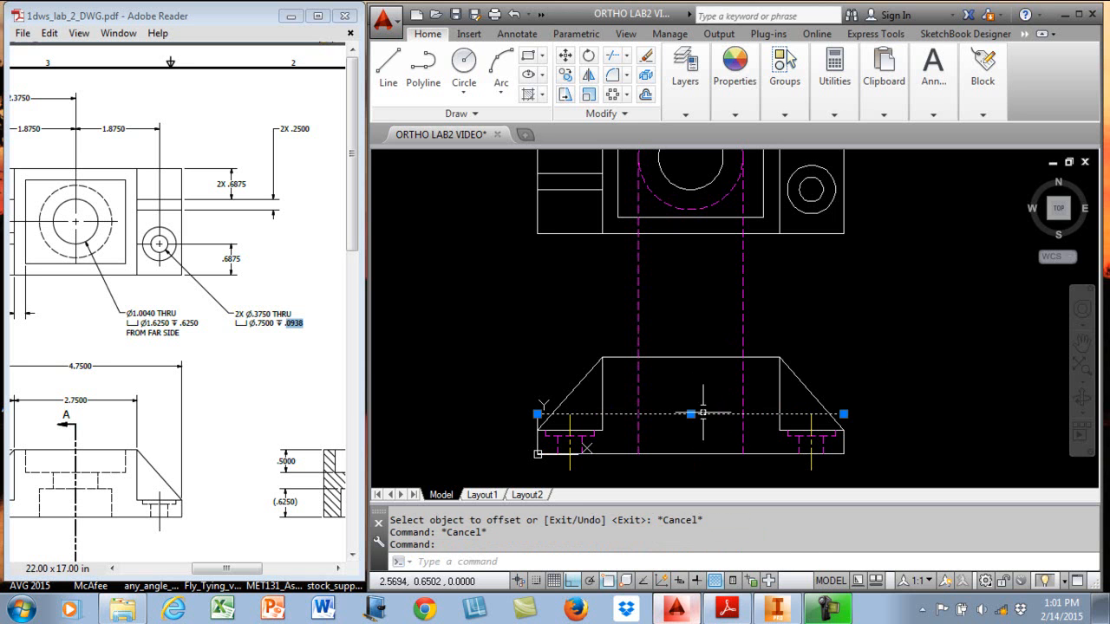
left_click(685, 74)
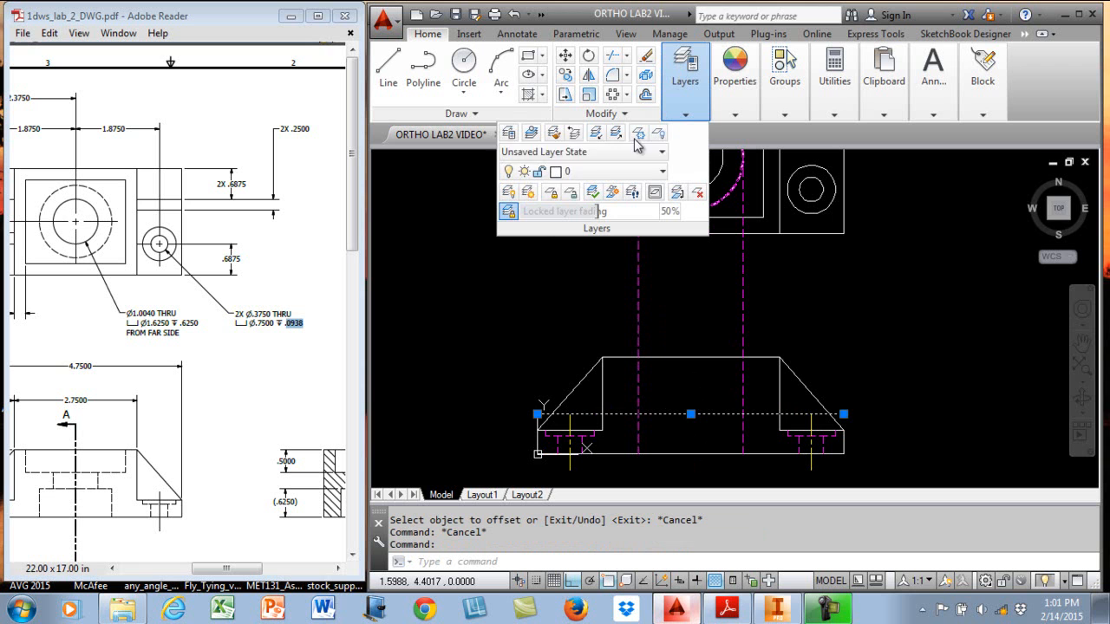
left_click(604, 170)
left_click(664, 248)
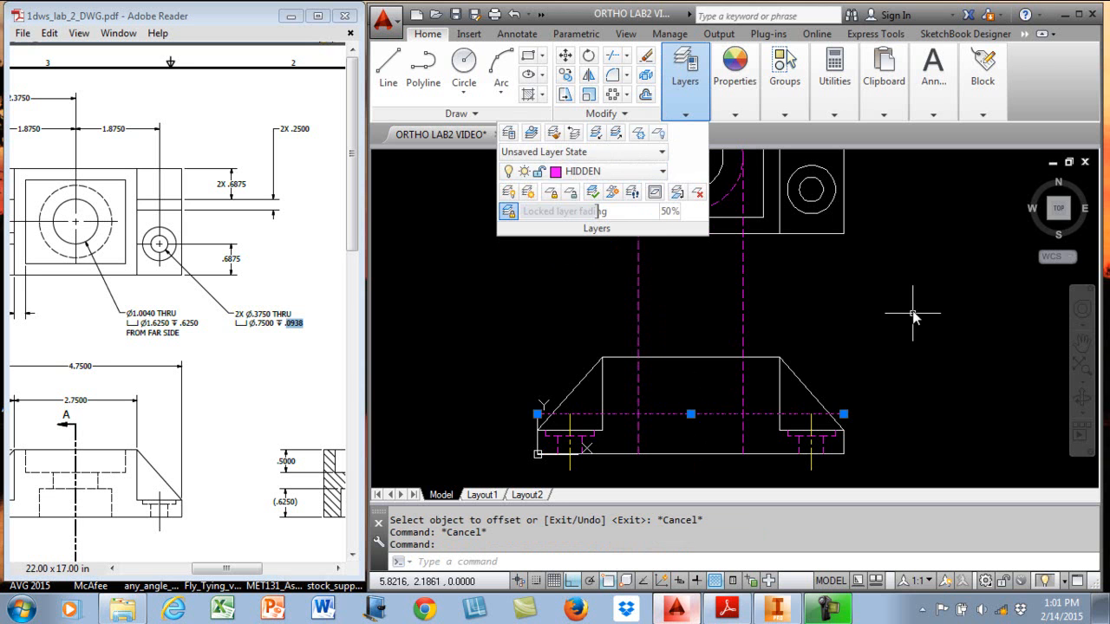
key("Escape")
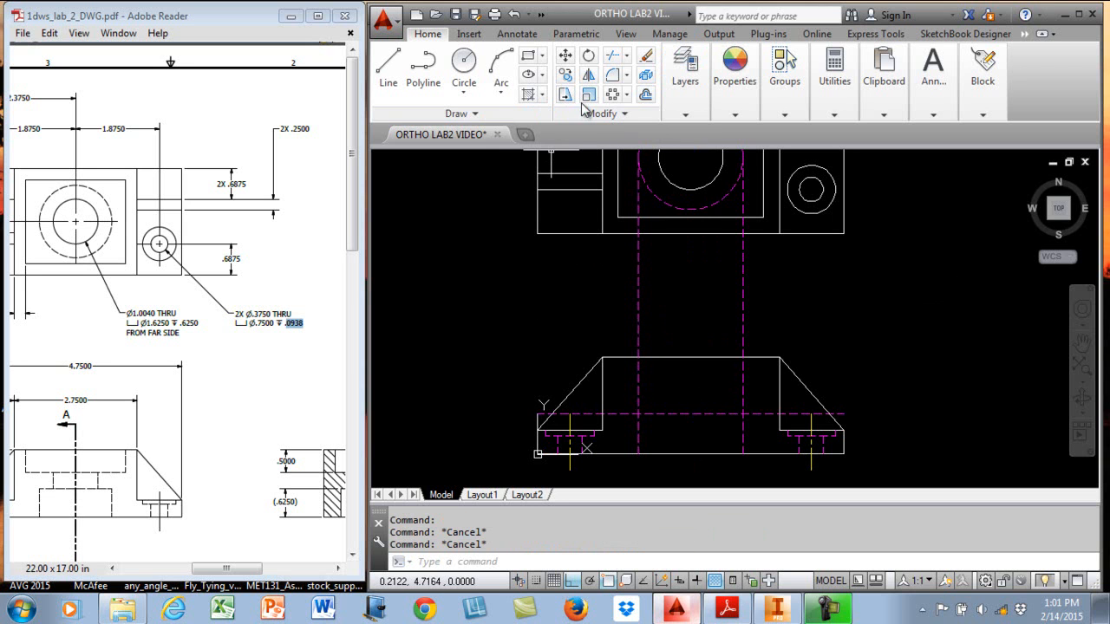
Fillet the offset hidden line with the two vertical hidden lines to form the large counterbore's square upper corners.
left_click(662, 415)
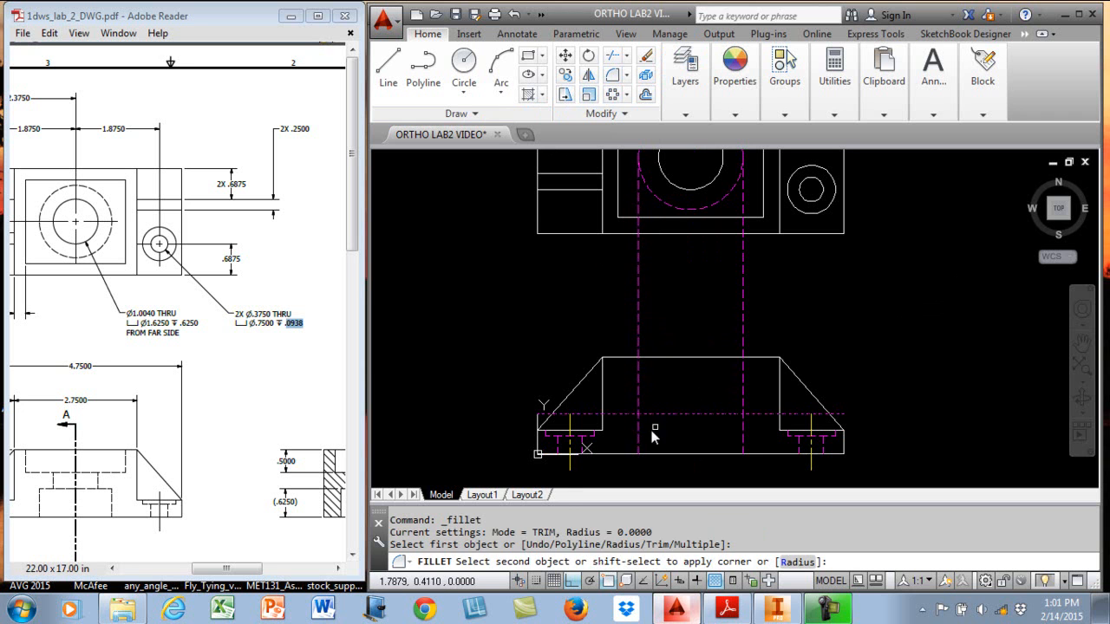
key("Return")
left_click(709, 417)
left_click(709, 416)
left_click(742, 436)
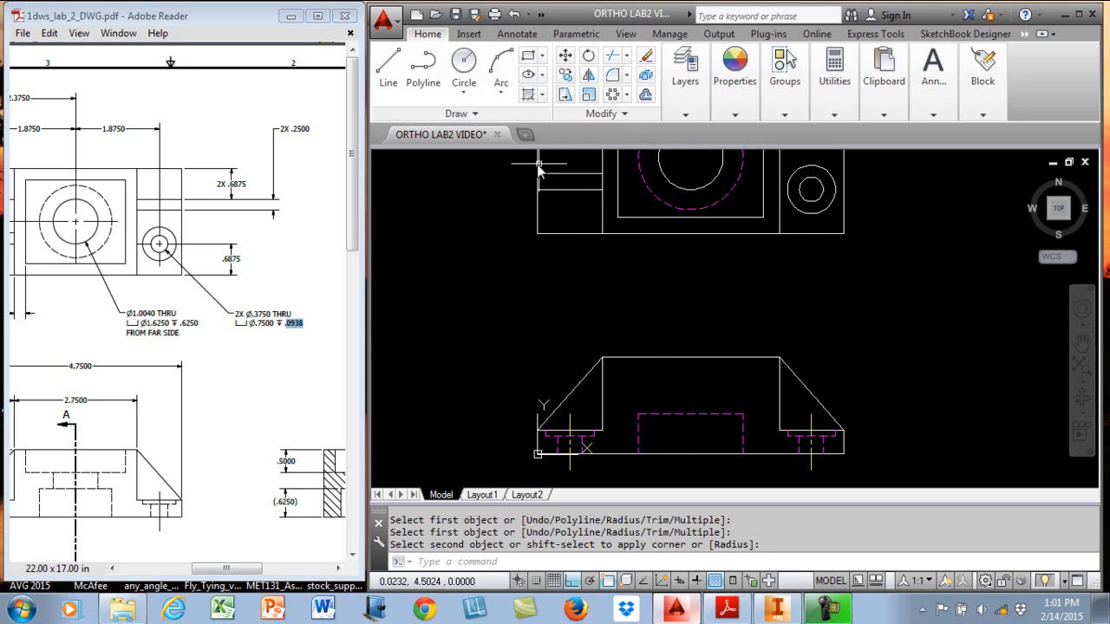
Draw two vertical hidden lines from the inner circle's left and right quadrants in the top view down to the counterbore's upper hidden line.
middle_click_drag(592, 281, 595, 296)
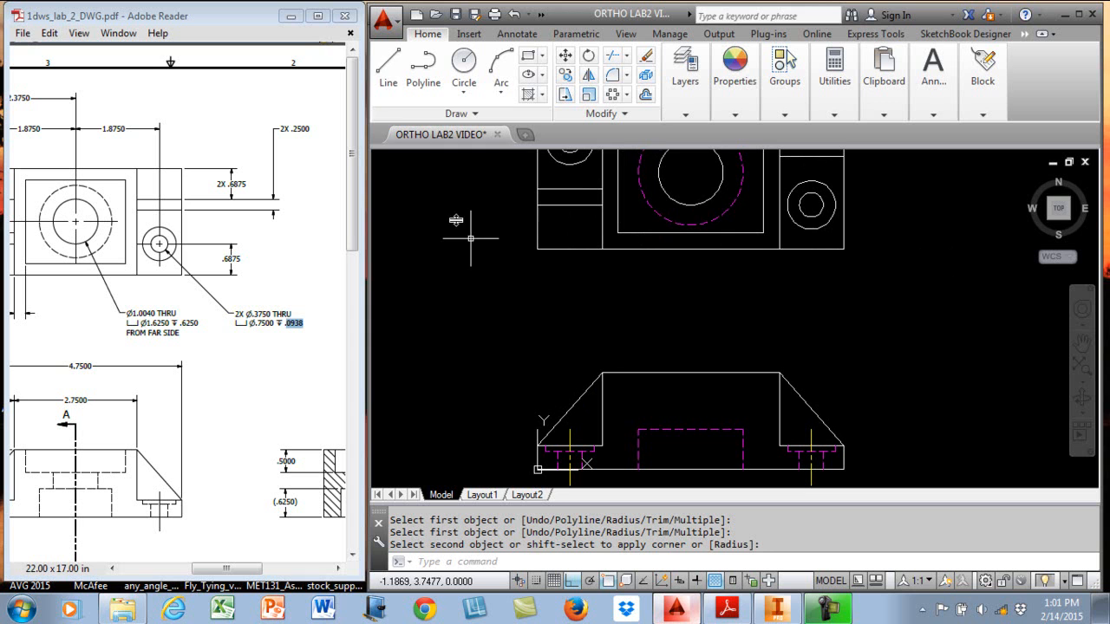
left_click(387, 68)
left_click(661, 175)
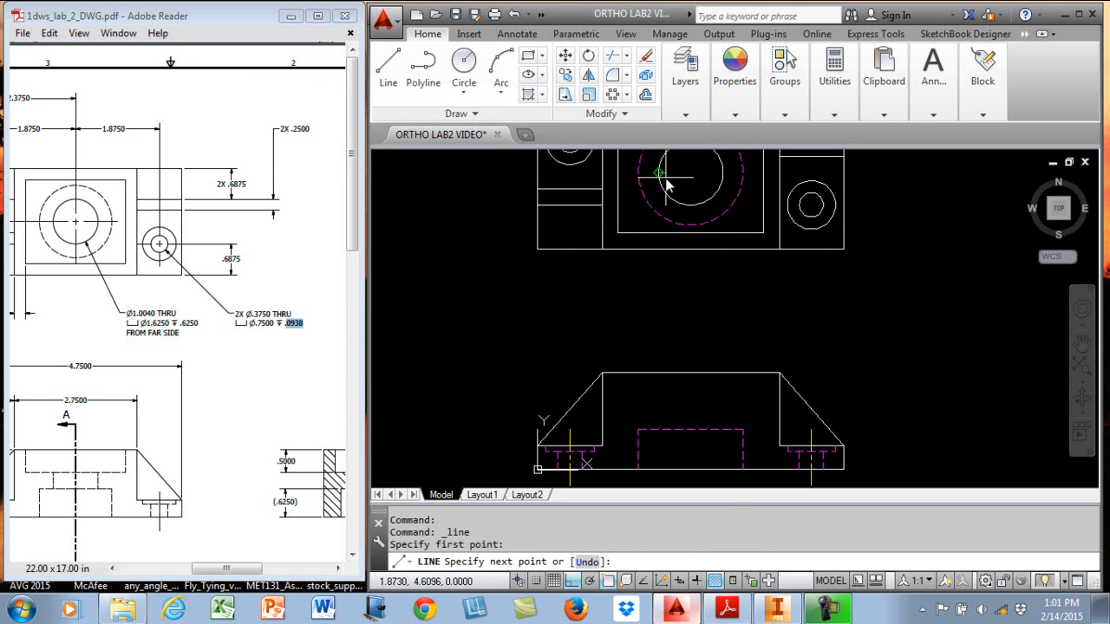
left_click(669, 430)
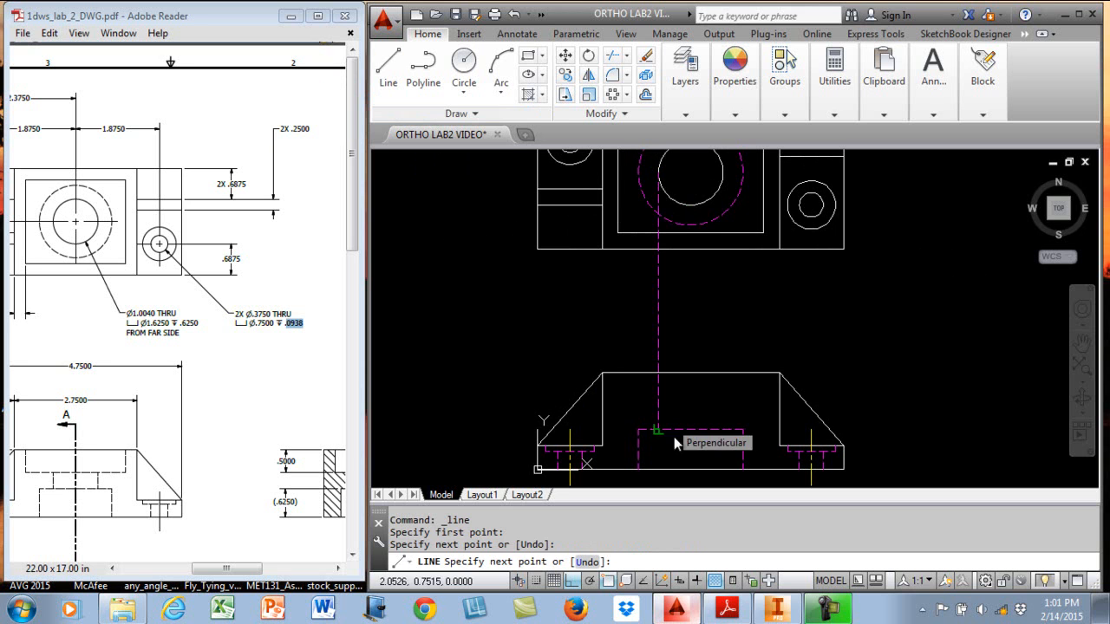
key("Return")
key("Return")
left_click(722, 175)
left_click(716, 441)
key("Return")
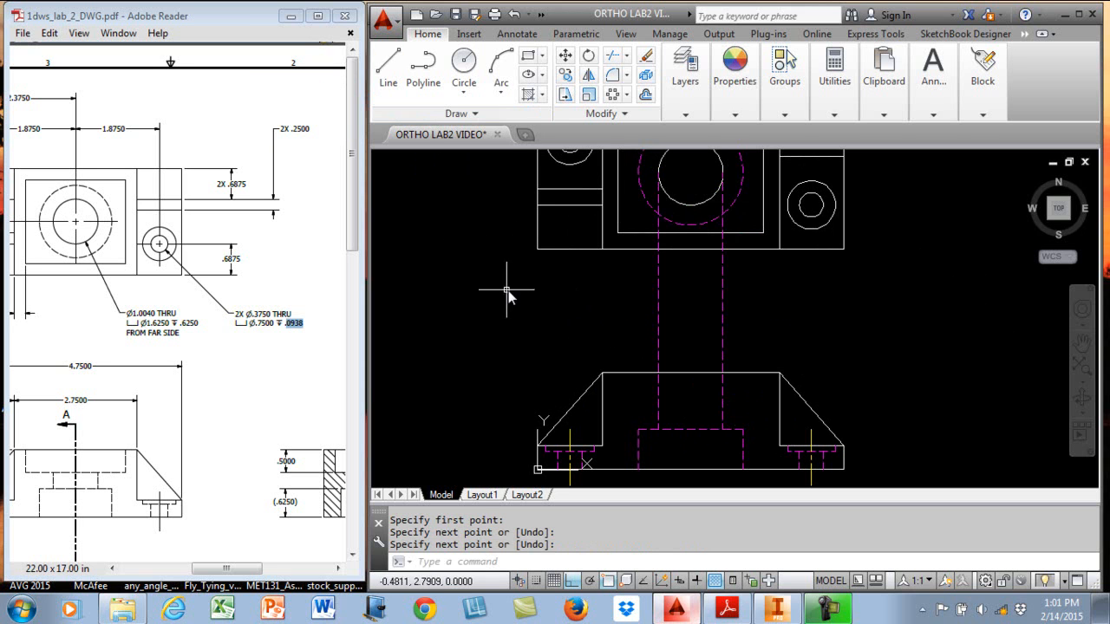
Draw two vertical hidden lines from the lower corners of the top view's inner rectangle down into the front view.
left_click(390, 72)
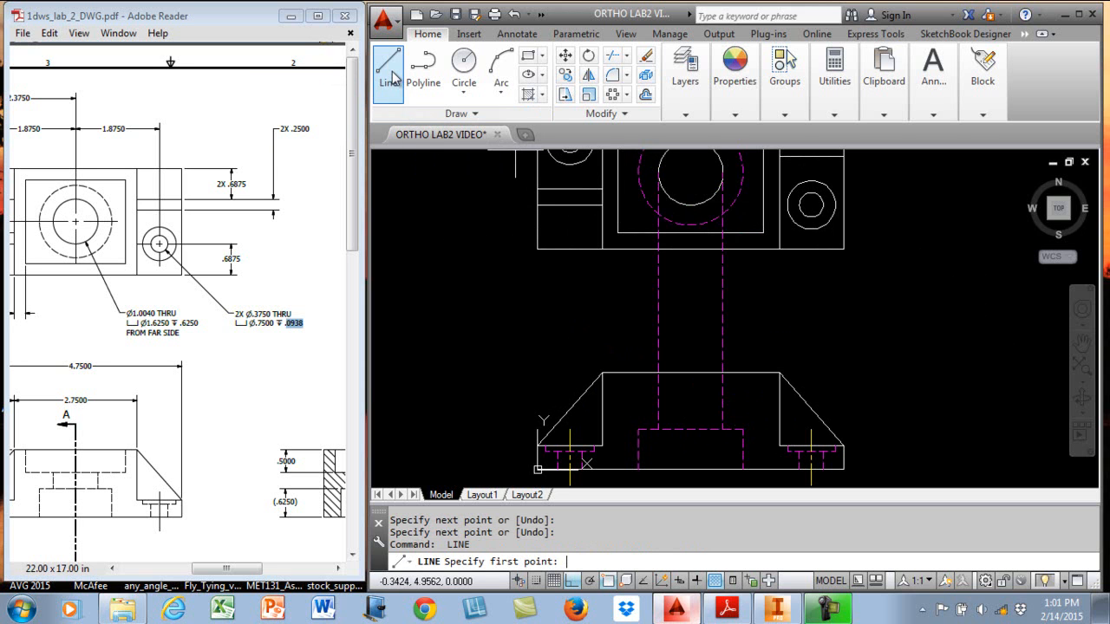
right_click(615, 213, "shift")
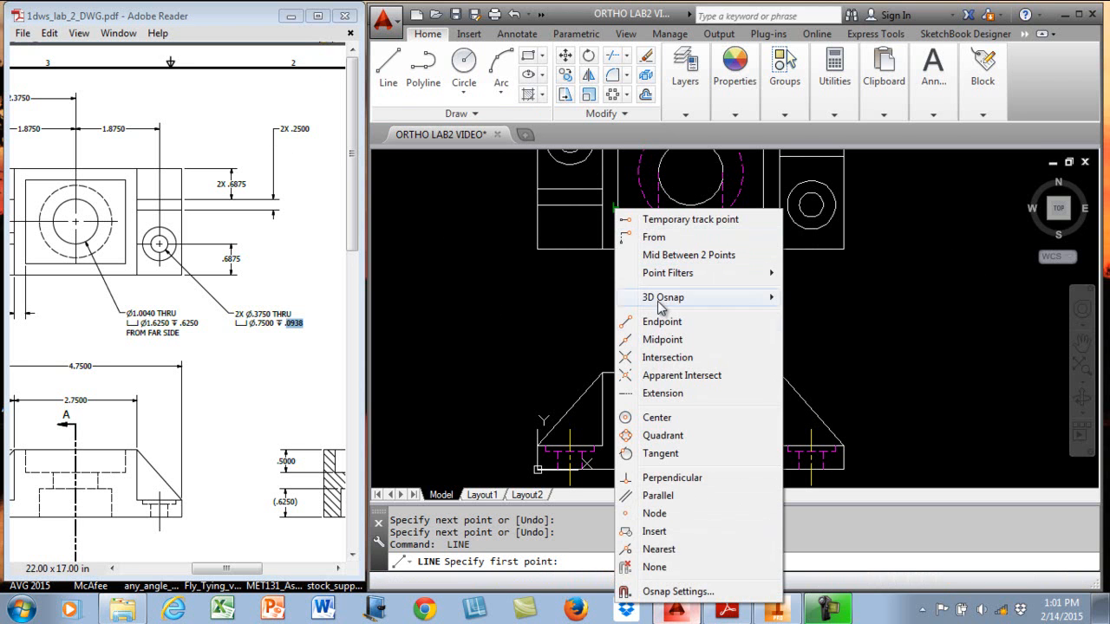
left_click(671, 325)
left_click(629, 241)
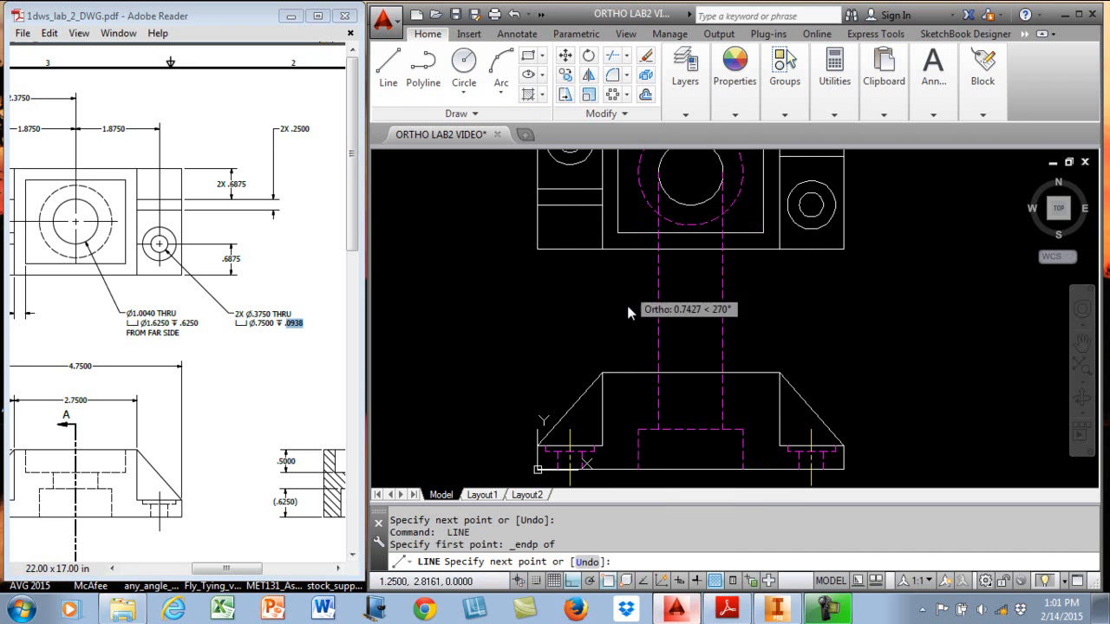
left_click(639, 420)
key("Return")
key("Return")
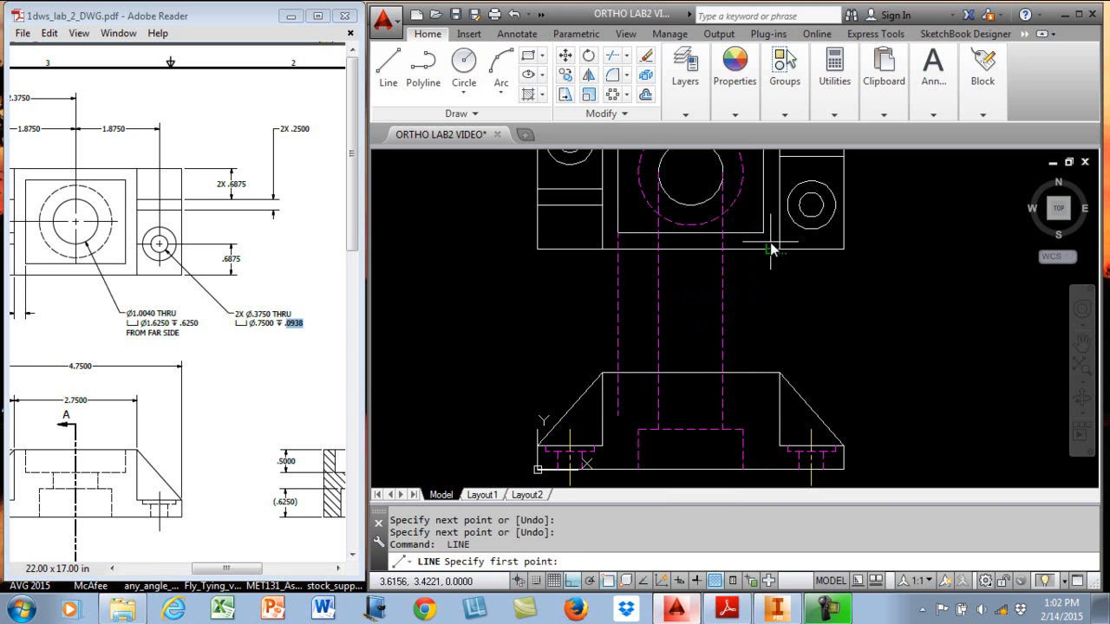
right_click(778, 299, "shift")
left_click(848, 344)
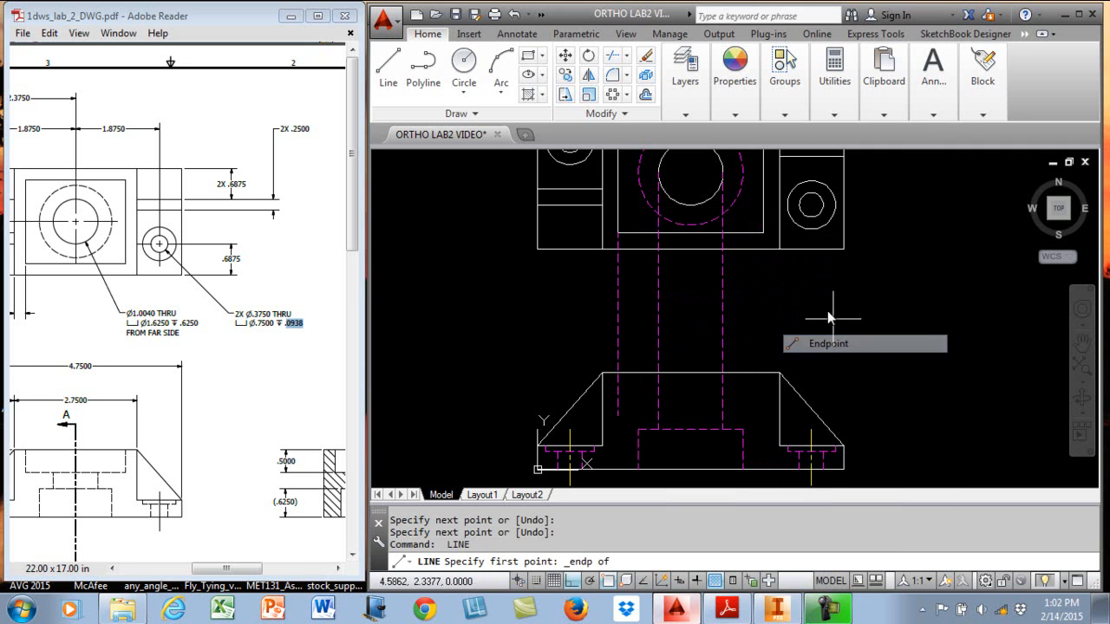
left_click(765, 234)
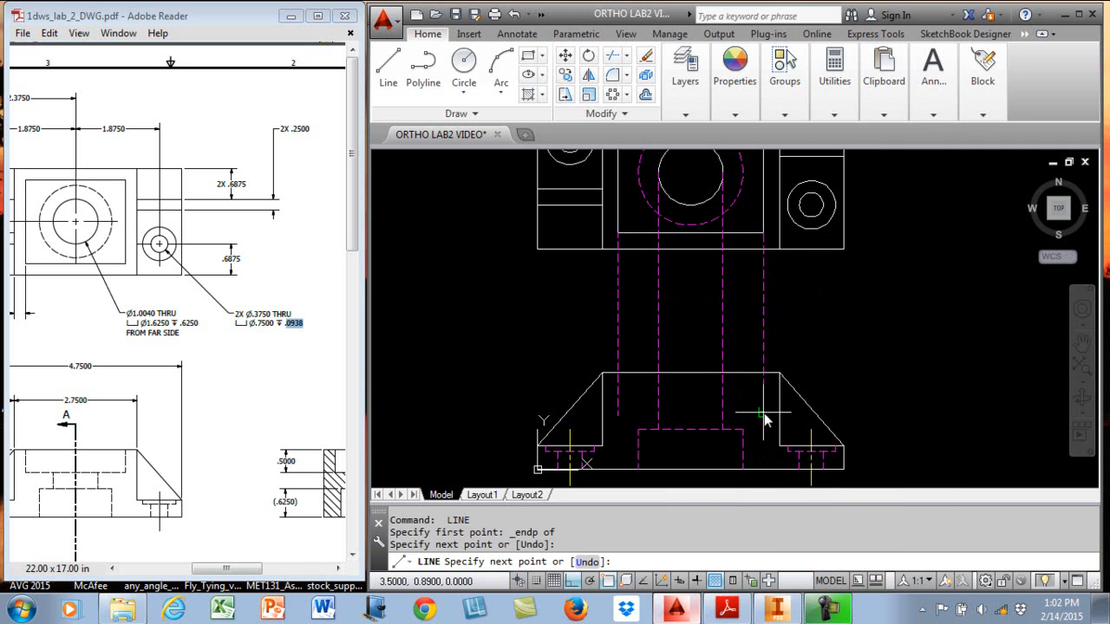
key("Return")
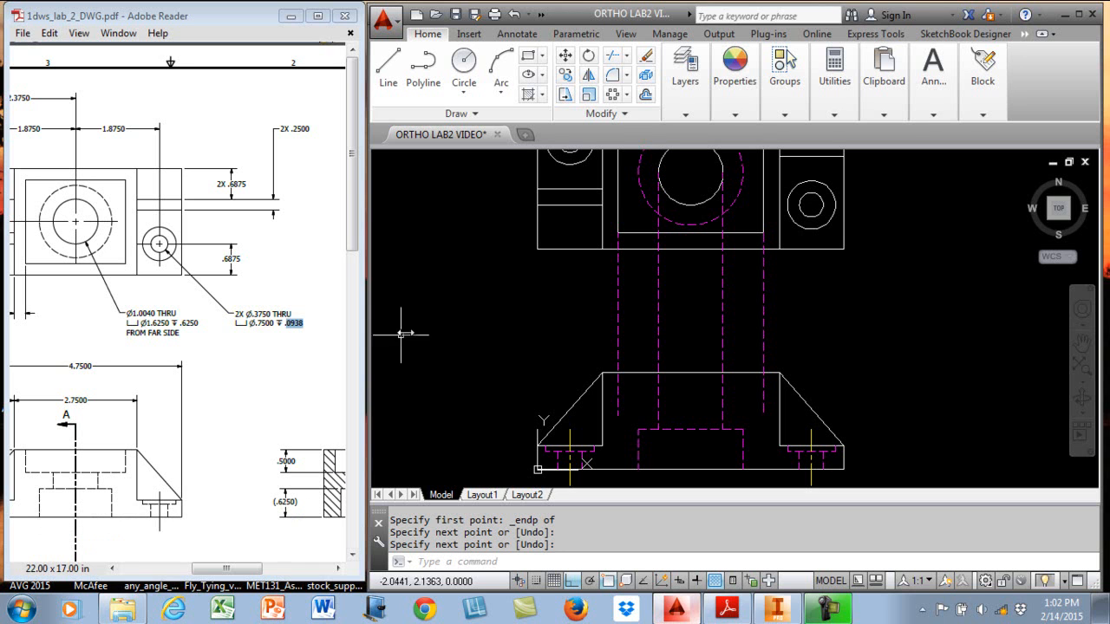
Offset the front view's top edge downward by .5.
left_click(645, 96)
type(".5")
key("Return")
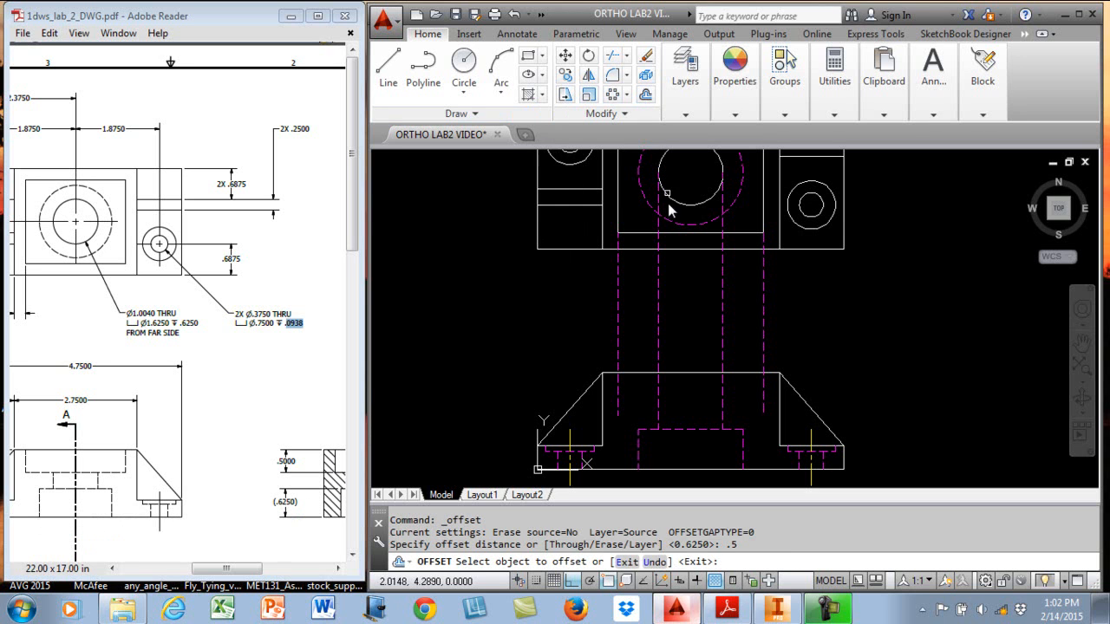
left_click(700, 373)
left_click(702, 397)
key("Escape")
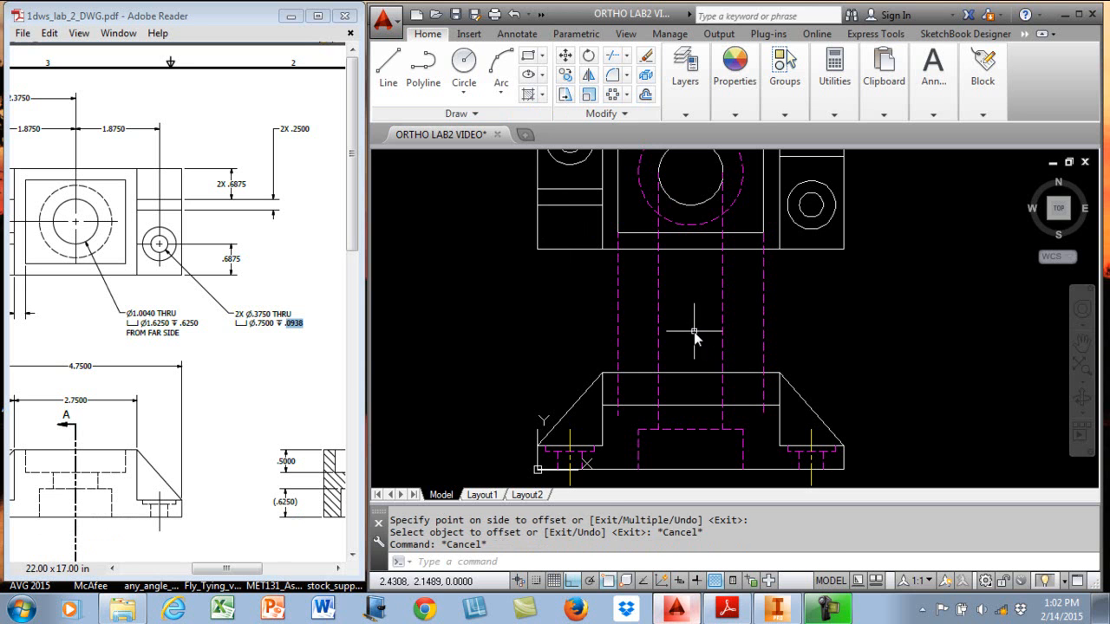
Move the offset line below the front view's top edge to the HIDDEN layer.
left_click(671, 92)
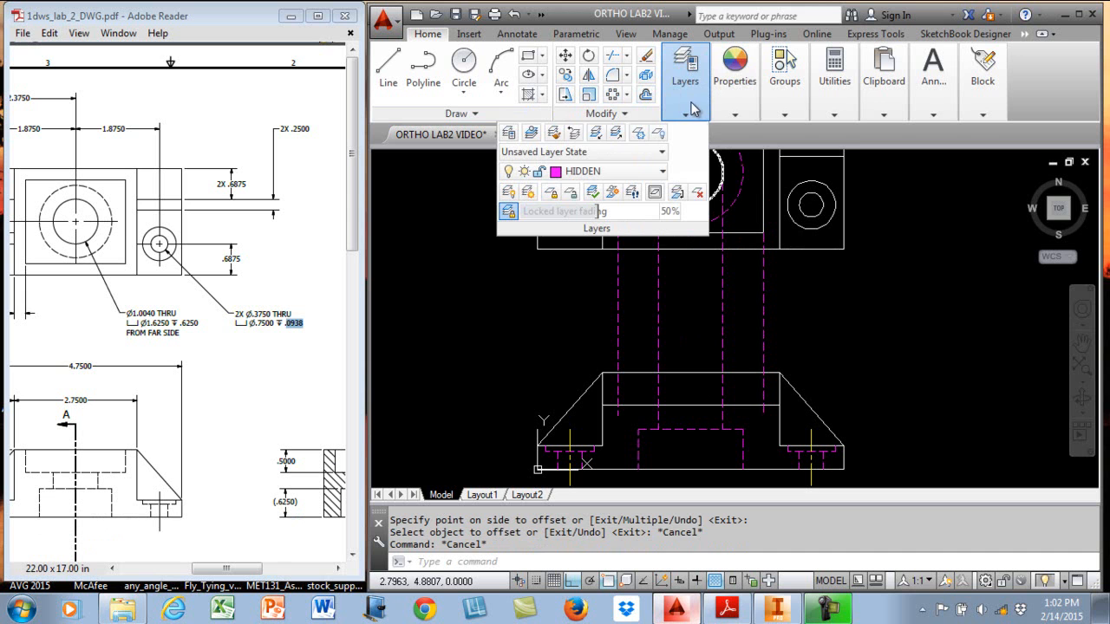
key("Escape")
left_click(699, 404)
left_click(685, 67)
left_click(590, 171)
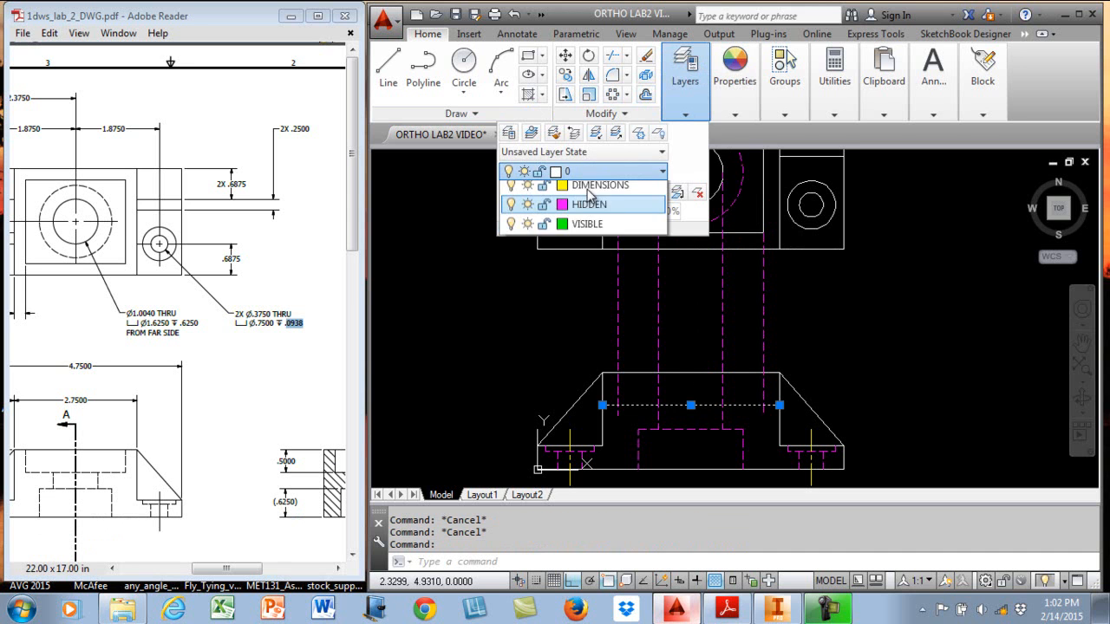
left_click(589, 249)
key("Escape")
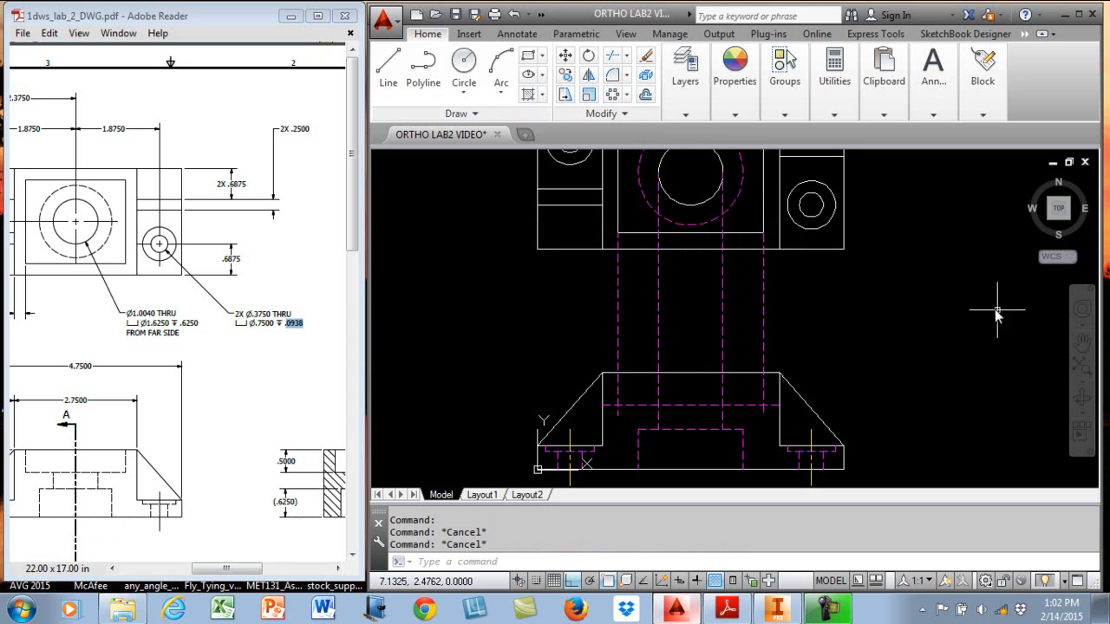
Fillet the pocket's hidden bottom line with its two vertical hidden lines to form square lower corners.
left_click(612, 78)
left_click(619, 393)
left_click(645, 403)
key("Return")
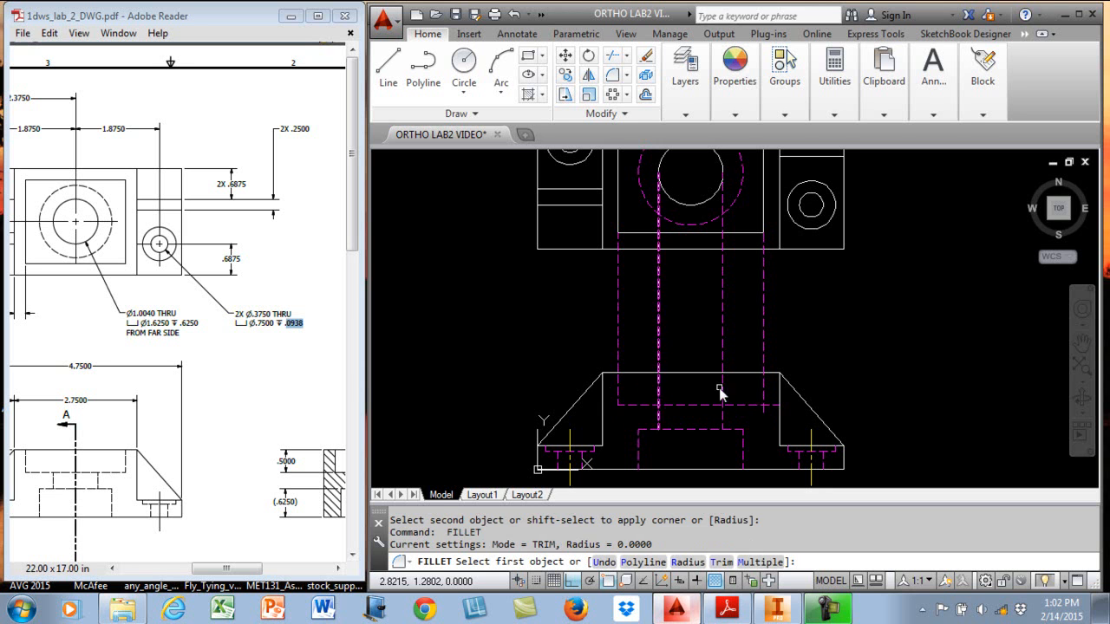
left_click(743, 404)
left_click(763, 386)
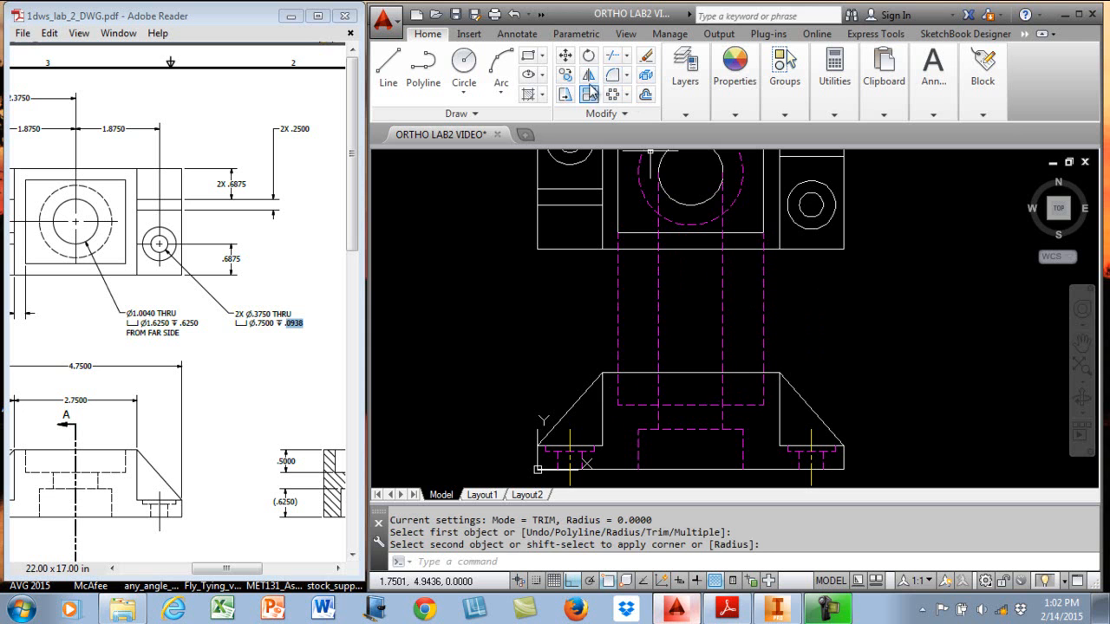
Trim the pocket's two vertical hidden lines above the front view's top edge.
left_click(612, 56)
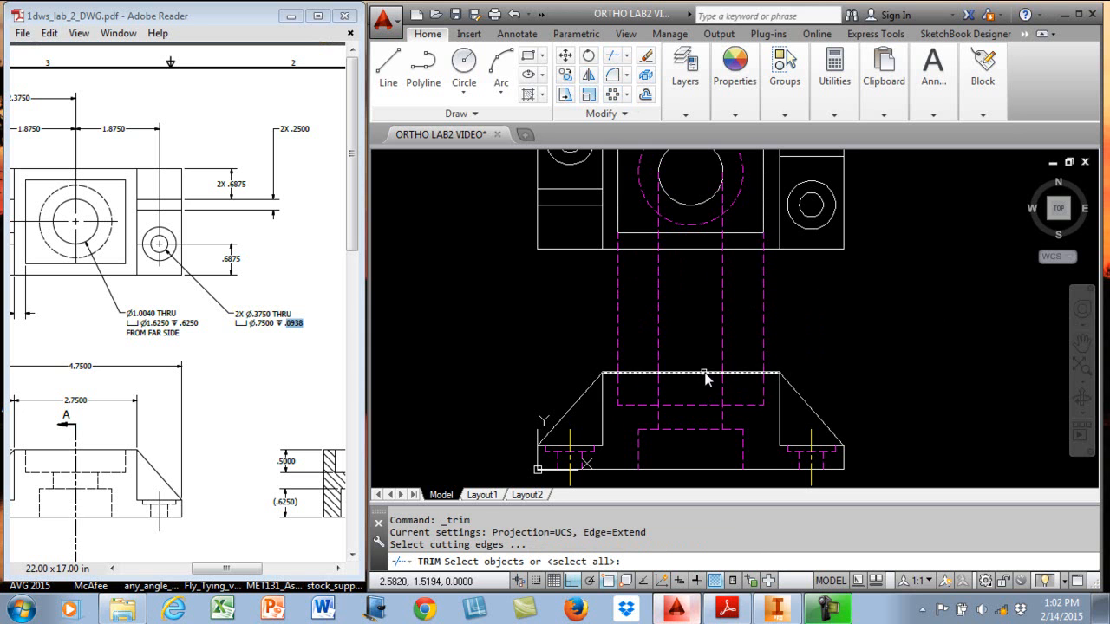
left_click(703, 374)
key("Return")
left_click(764, 314)
left_click(699, 333)
left_click(618, 323)
key("Return")
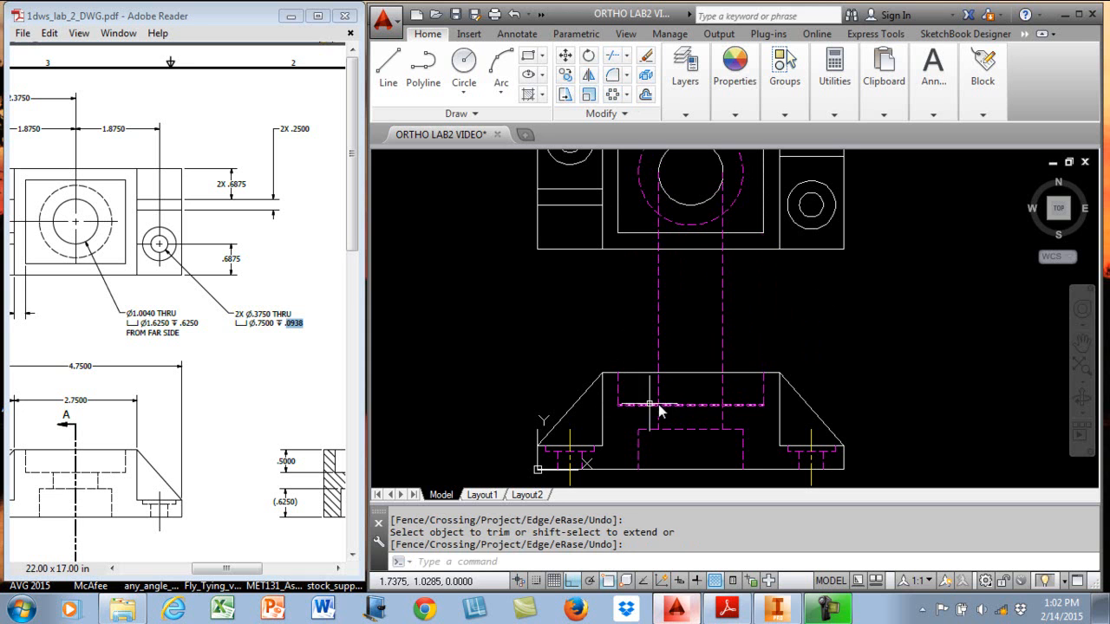
Trim the through hole's two vertical hidden lines above the pocket's hidden bottom line.
key("Return")
left_click(742, 405)
key("Return")
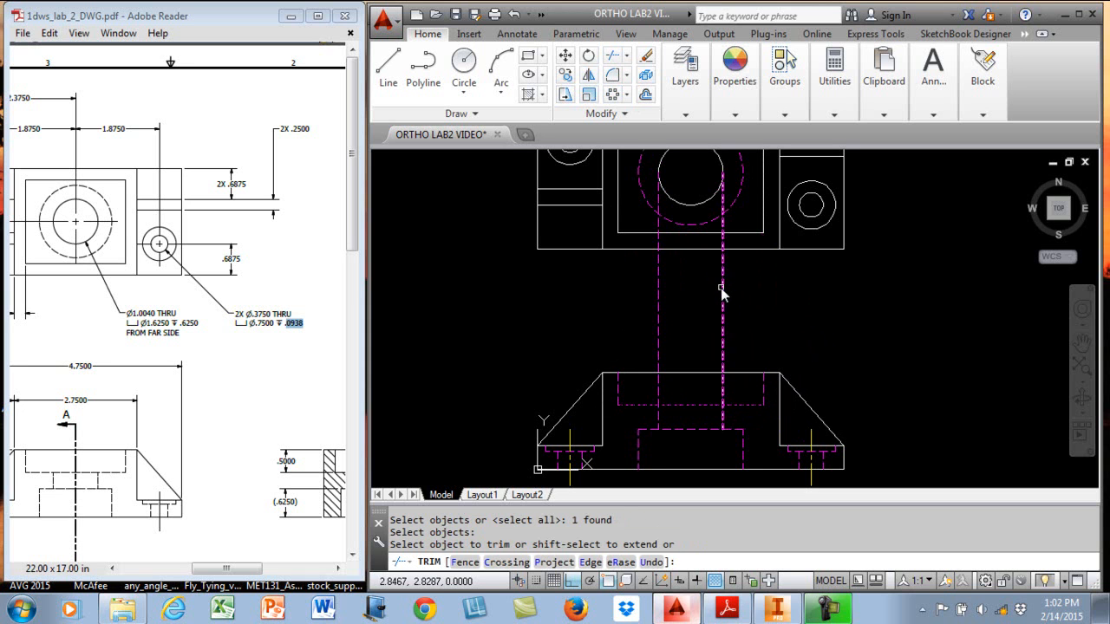
left_click(721, 289)
key("Return")
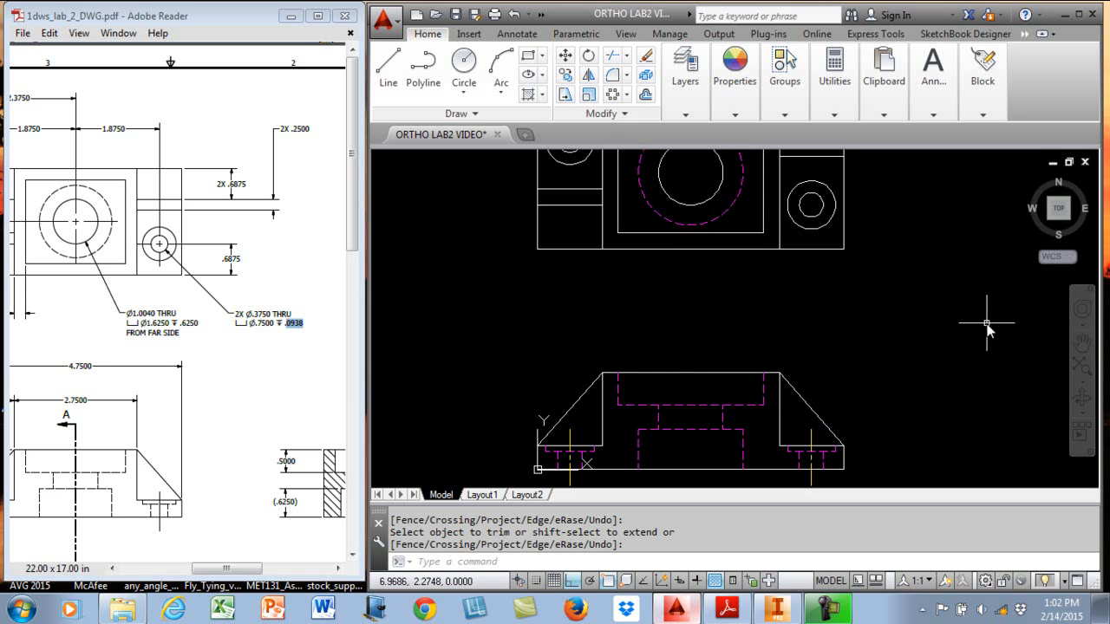
Draw a vertical line from the dashed circle's bottom quadrant in the top view down to the front view's bottom edge.
left_click(388, 68)
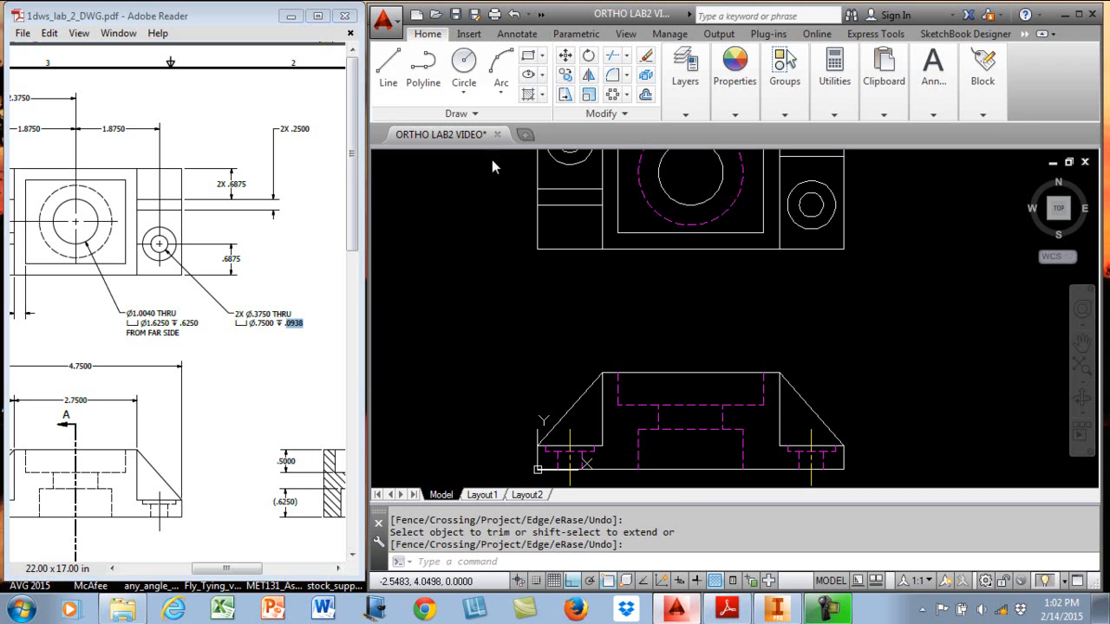
left_click(692, 225)
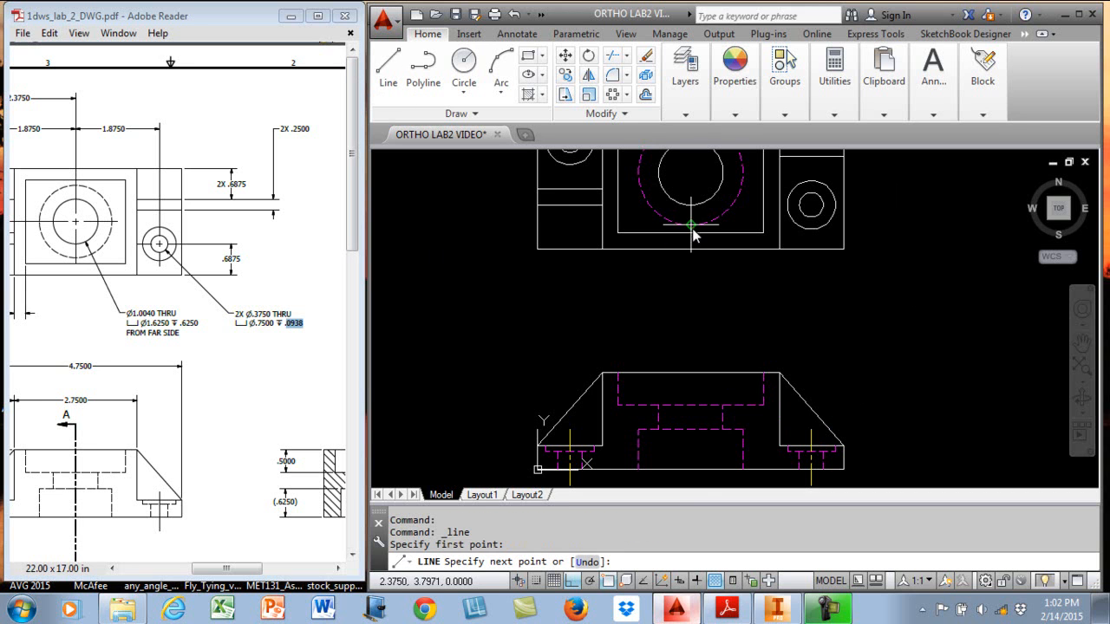
left_click(707, 471)
key("Return")
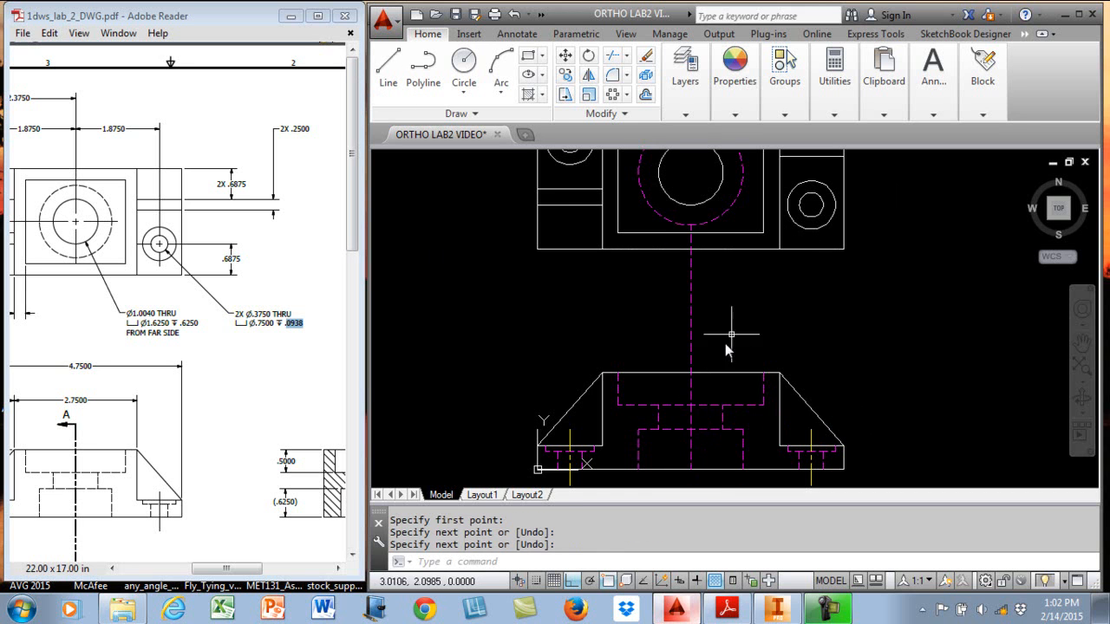
Move the vertical line through the middle of the front view to the CENTERLINES layer.
left_click(693, 310)
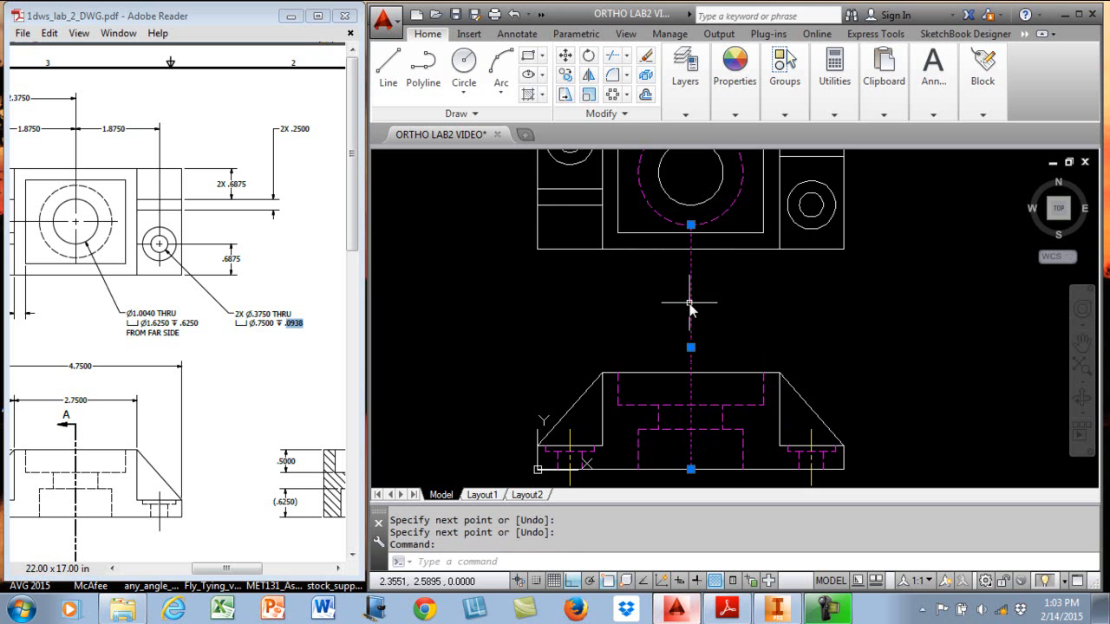
left_click(685, 115)
left_click(607, 171)
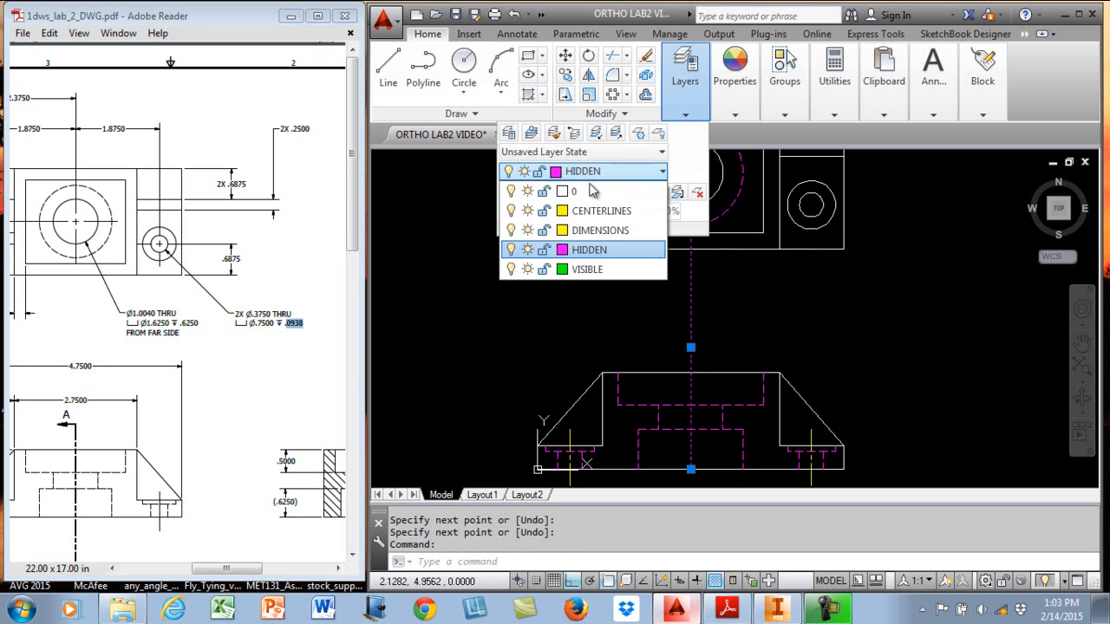
left_click(598, 213)
key("Escape")
key("Escape")
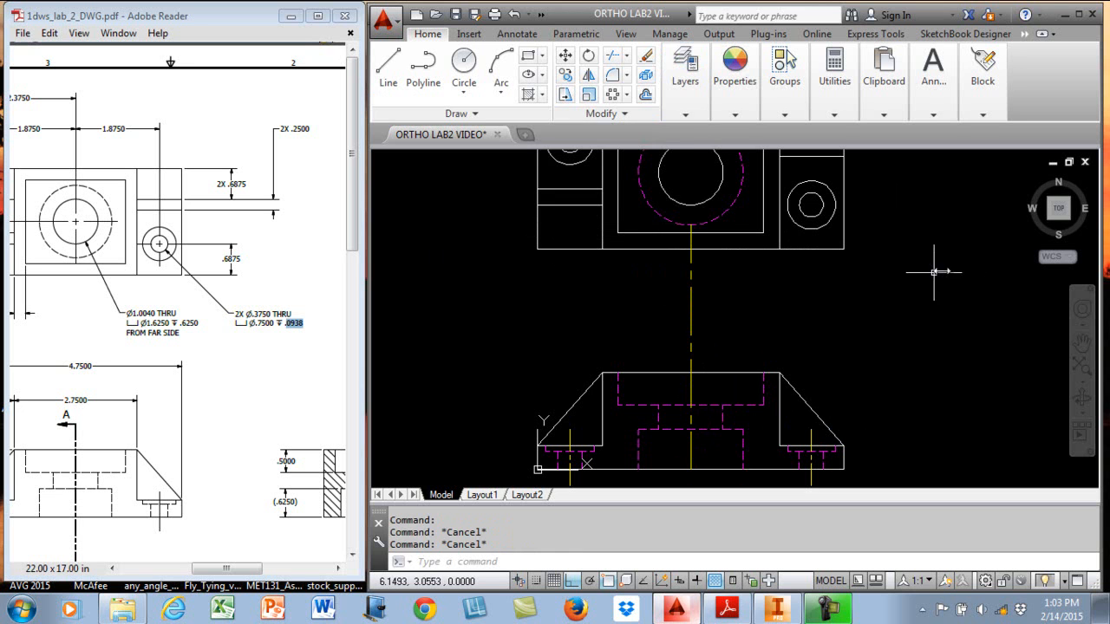
Trim the middle centerline above the front view's top edge.
left_click(614, 55)
left_click(659, 373)
key("Return")
left_click(692, 304)
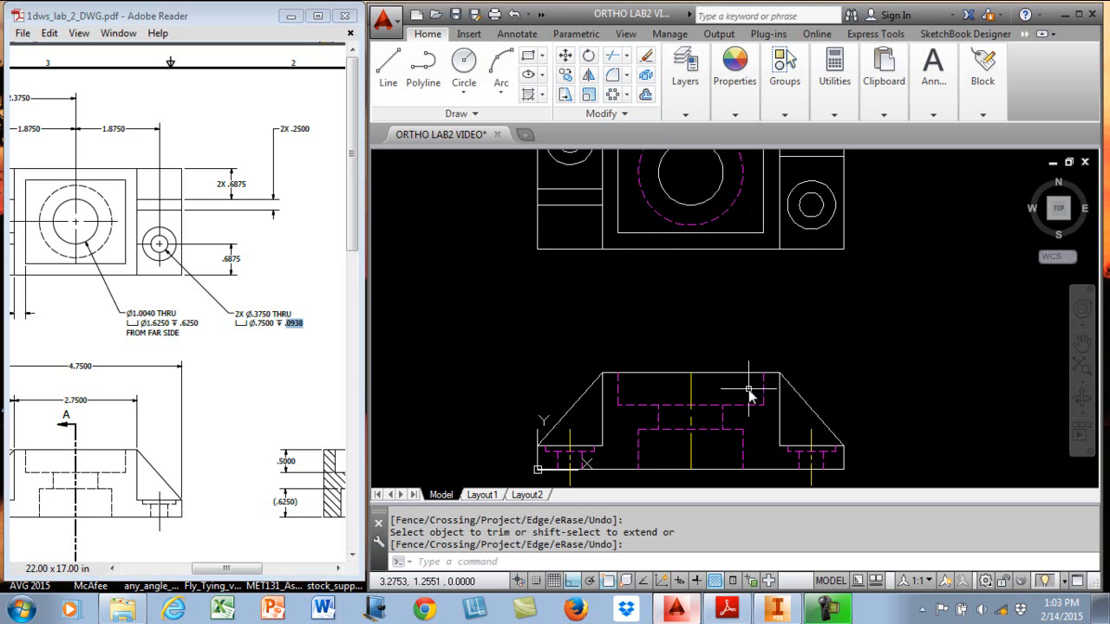
Trim the middle centerline in the front view above the pocket's hidden bottom line.
key("Return")
key("Return")
left_click(708, 407)
key("Return")
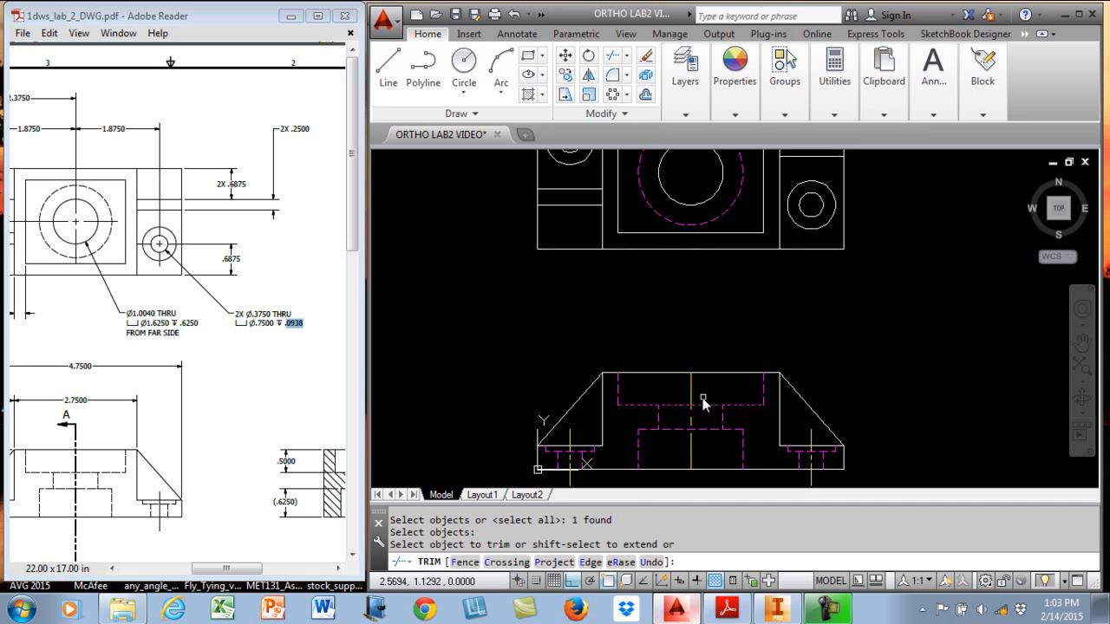
left_click(691, 381)
key("Return")
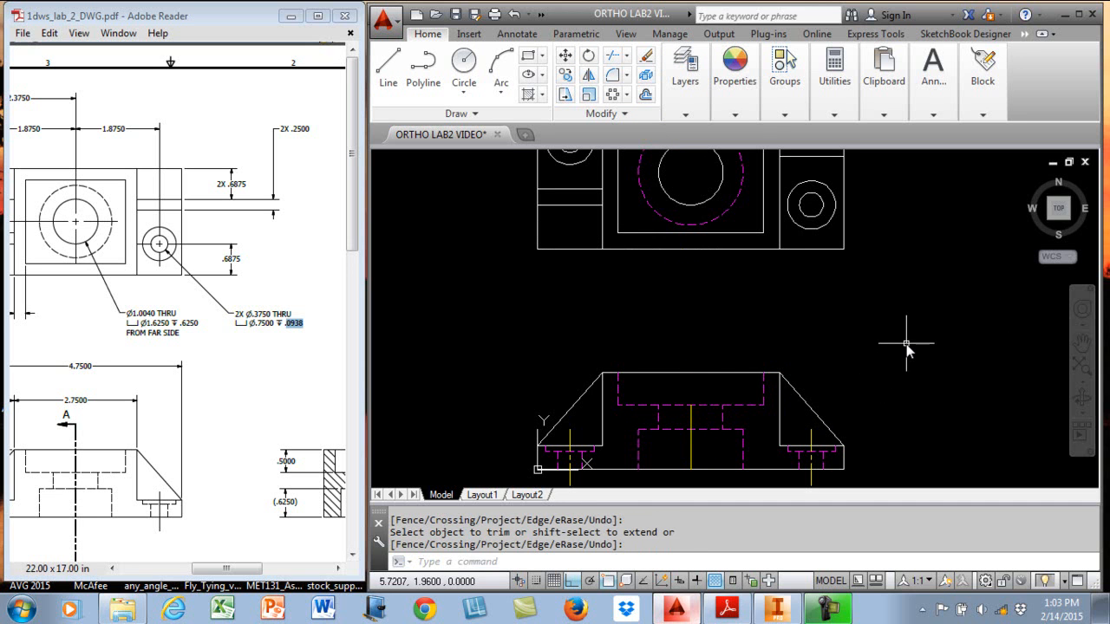
Lengthen both ends of the front view's middle centerline by a delta of 0.2500.
left_click(759, 398)
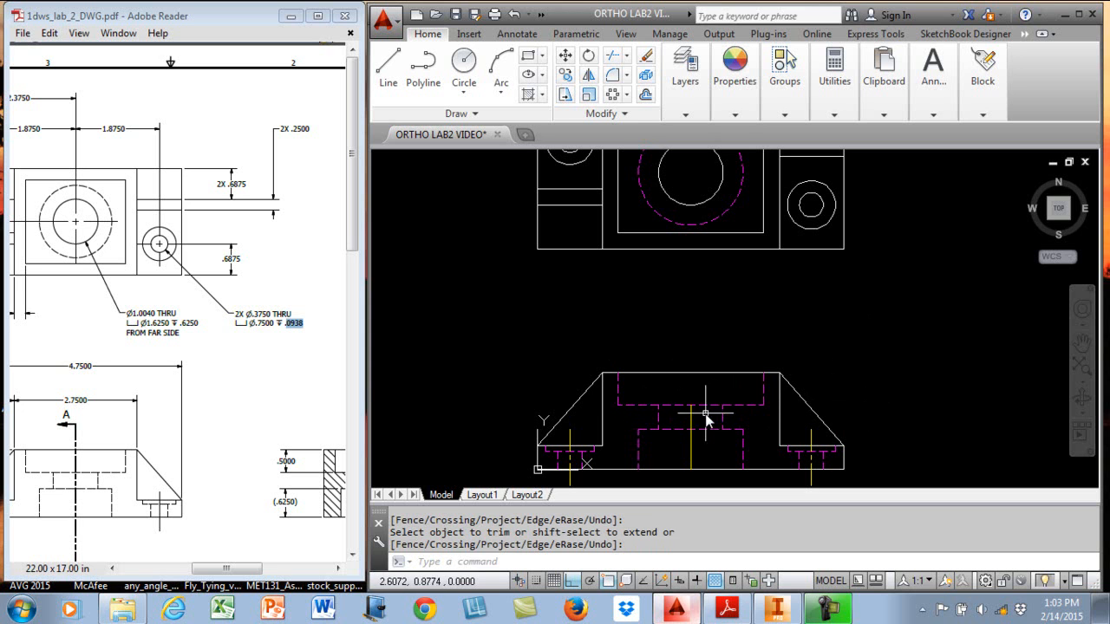
left_click(610, 116)
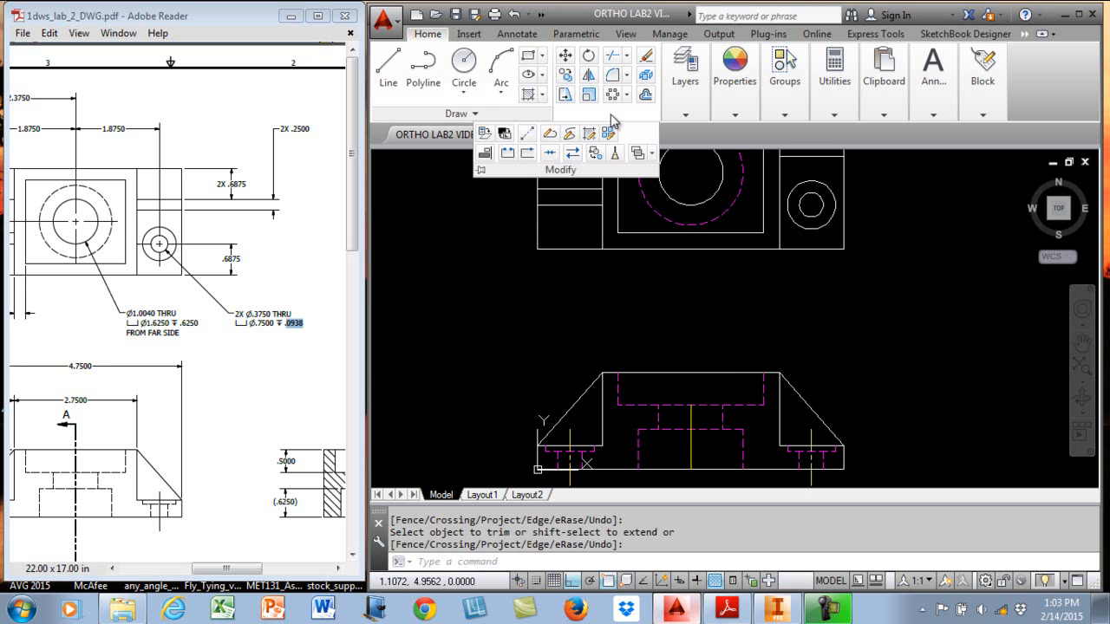
left_click(528, 134)
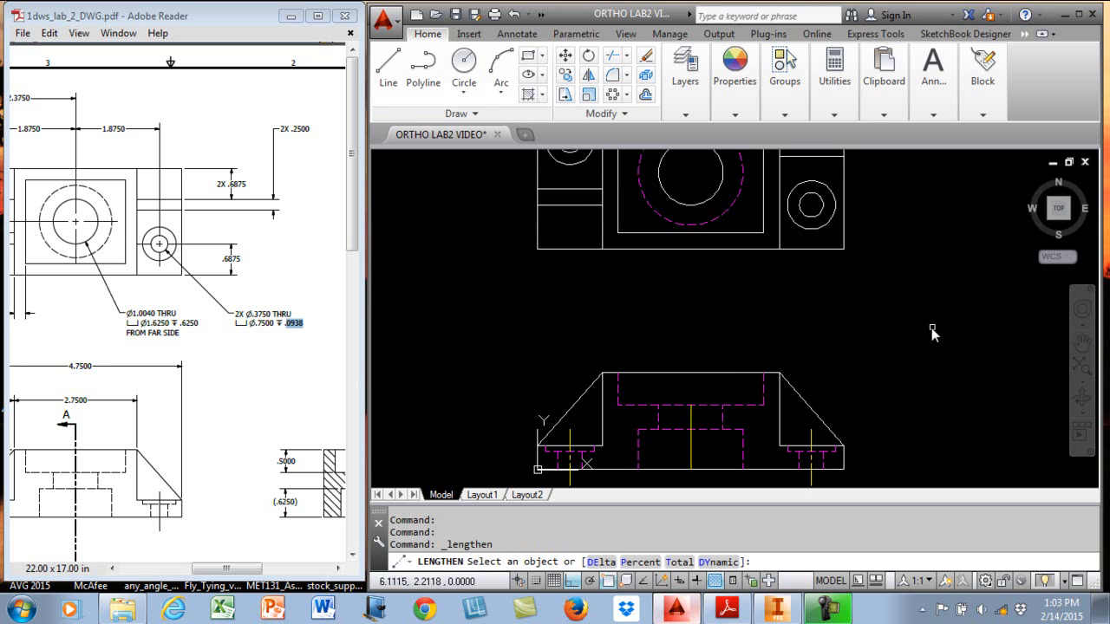
left_click(602, 563)
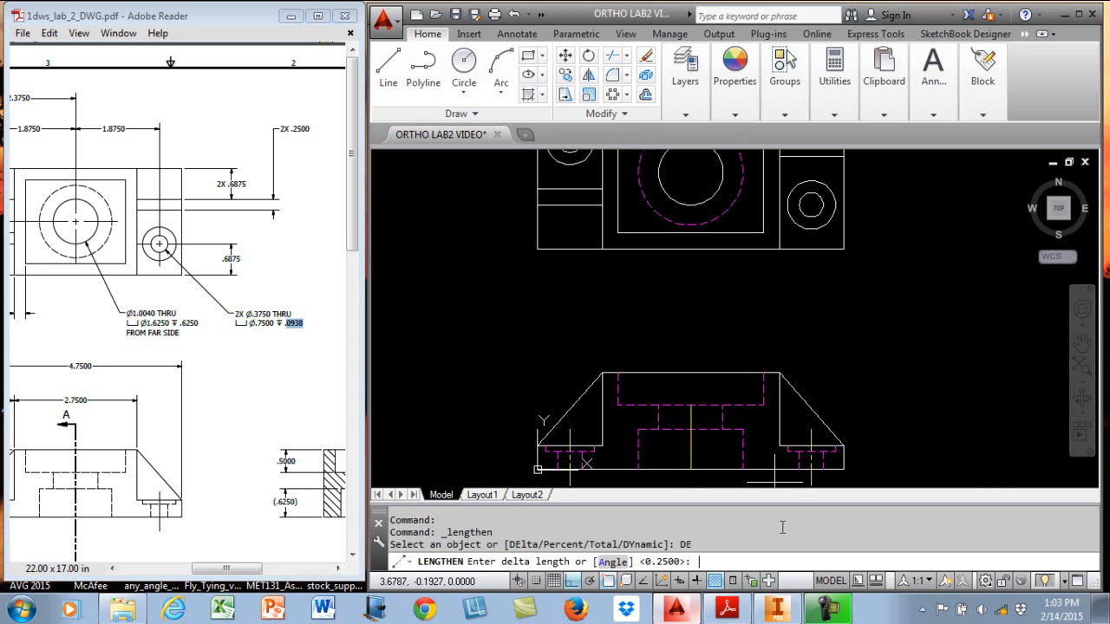
key("Return")
left_click(690, 420)
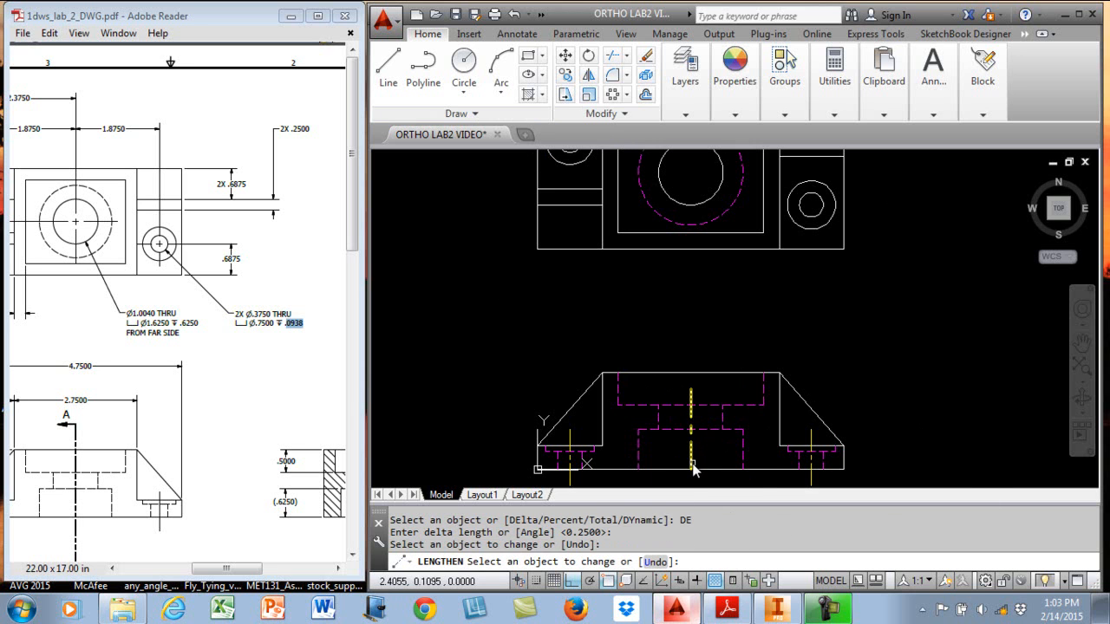
left_click(691, 465)
key("Escape")
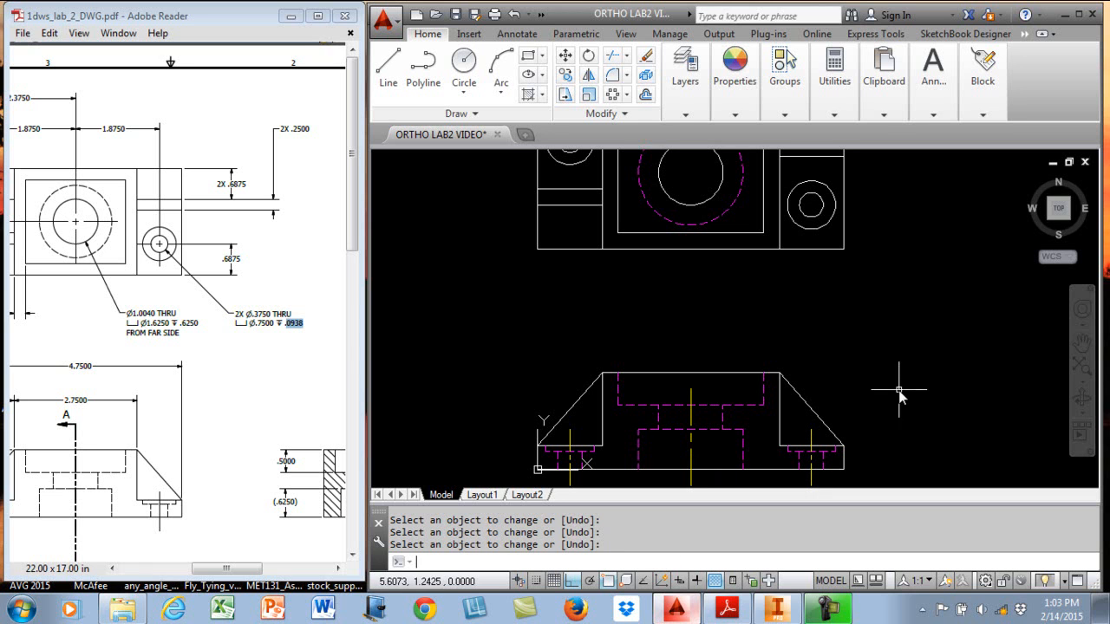
key("Escape")
key("Escape")
key("Escape")
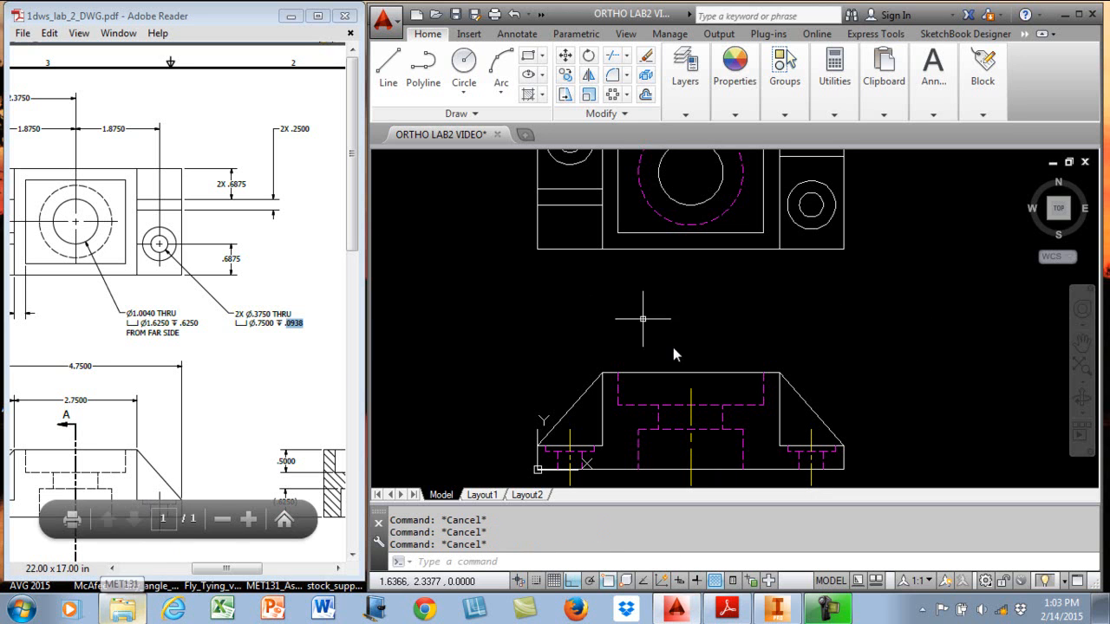
Save the drawing and bring the reference PDF's section view into sight.
left_click(455, 16)
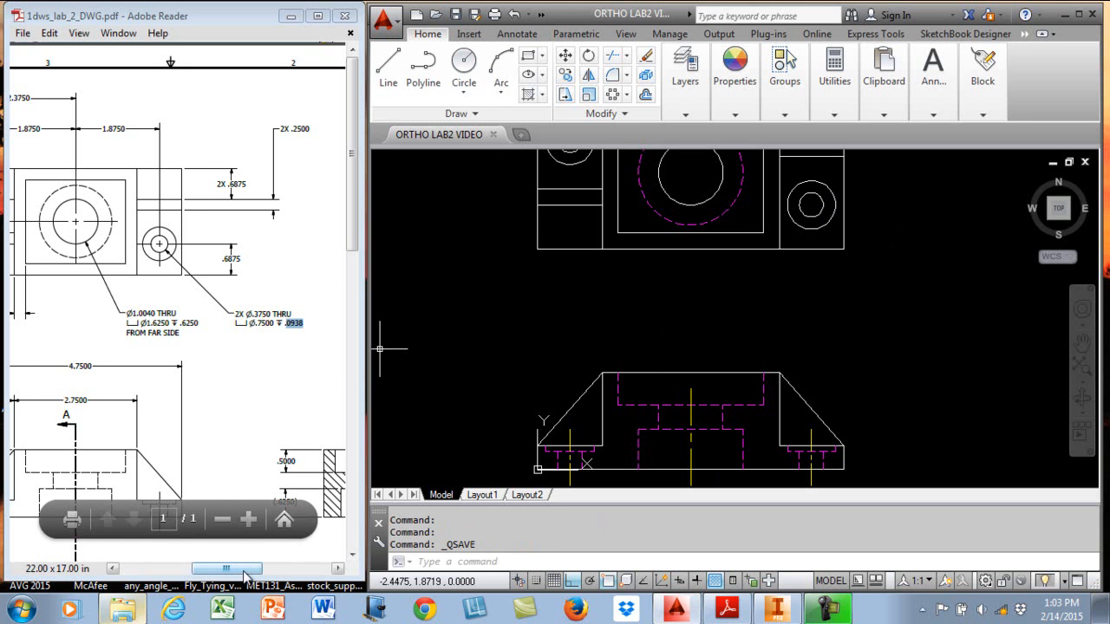
left_click_drag(245, 577, 271, 576)
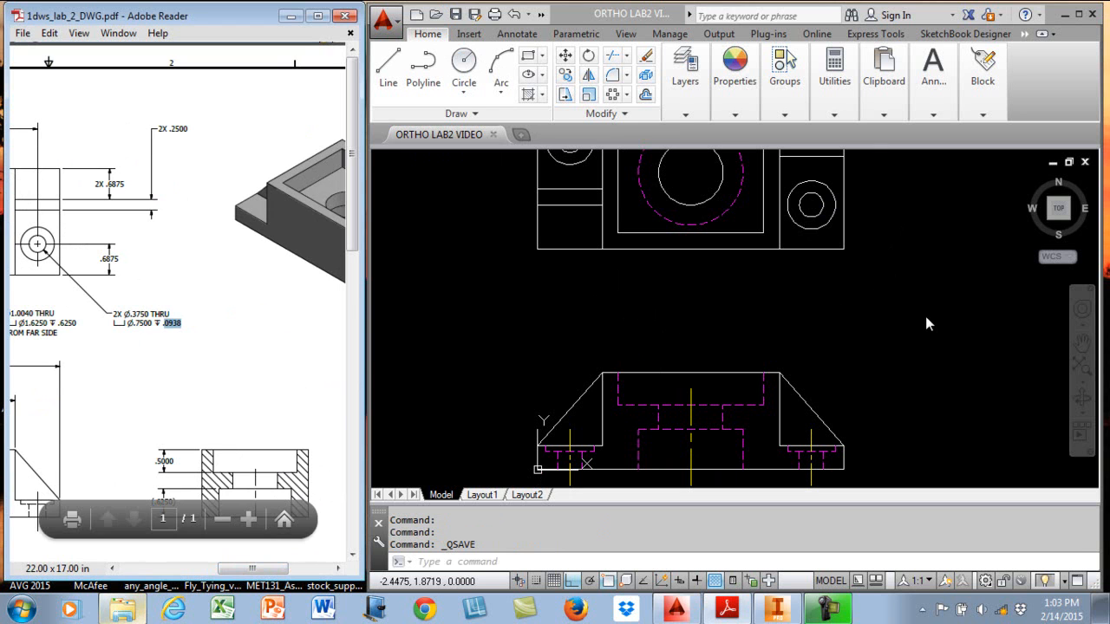
middle_click_drag(871, 364, 868, 367)
middle_click(868, 367)
middle_click(869, 367)
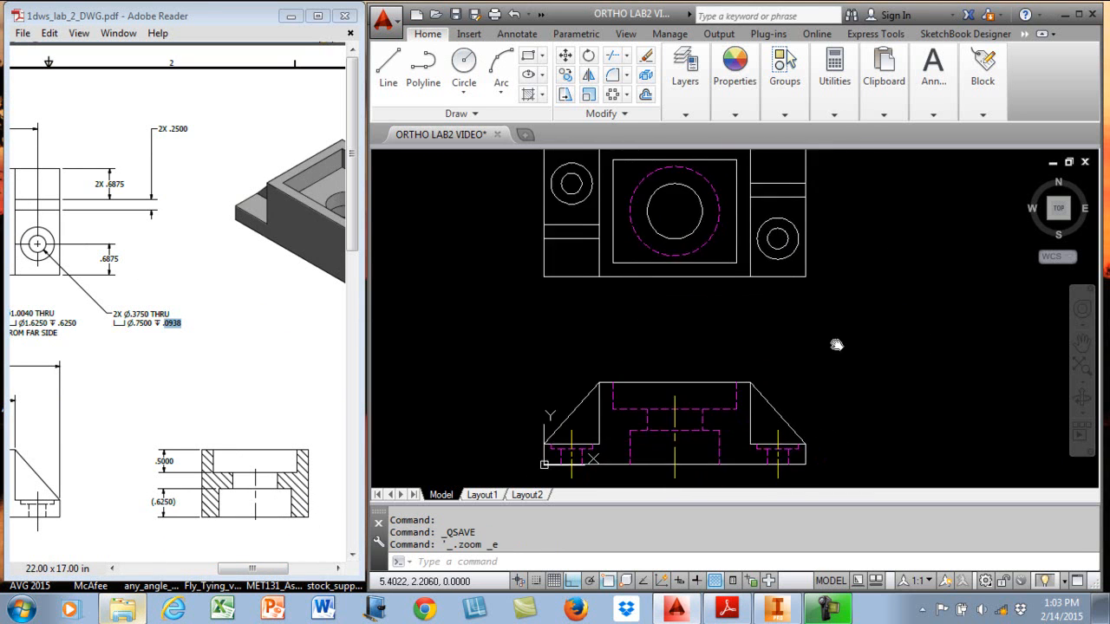
middle_click_drag(781, 358, 781, 353)
Make VISIBLE the current layer.
left_click(380, 66)
left_click(685, 113)
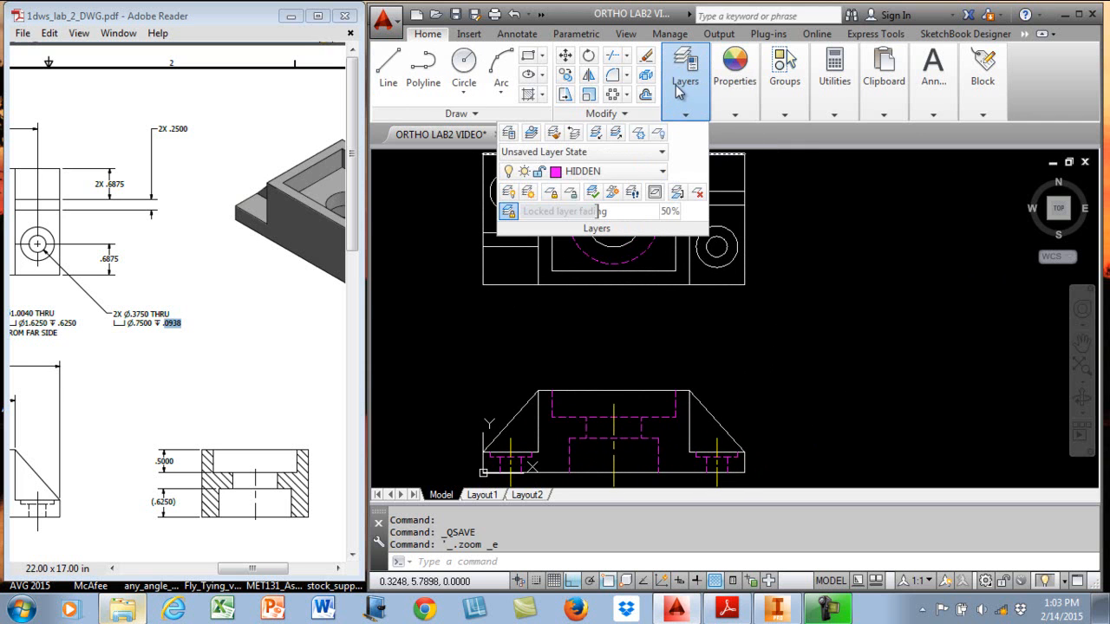
left_click(629, 171)
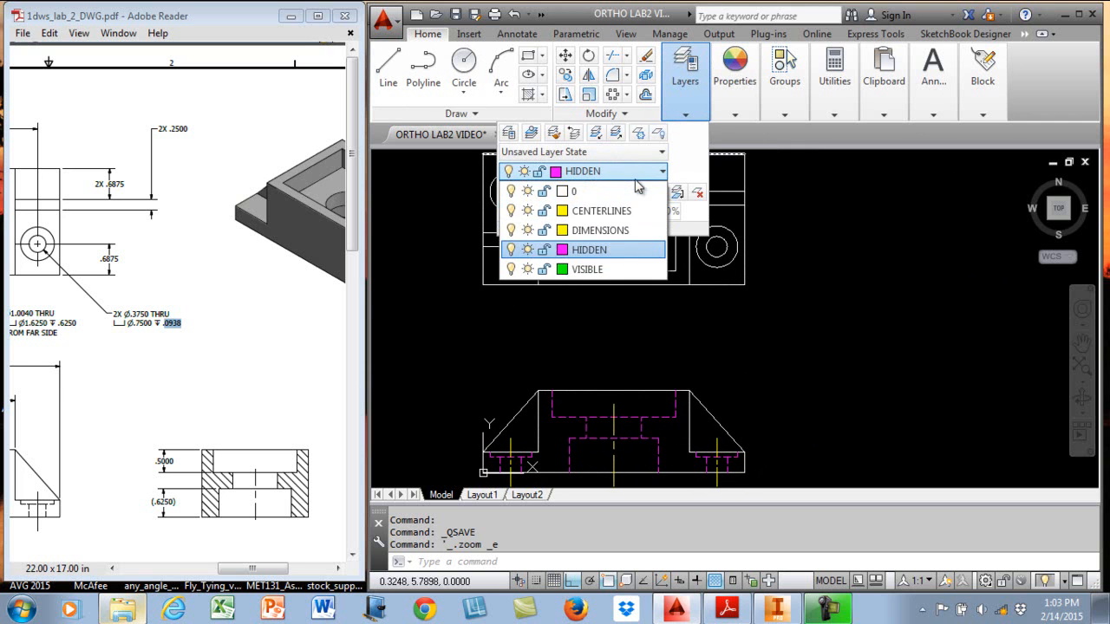
left_click(607, 270)
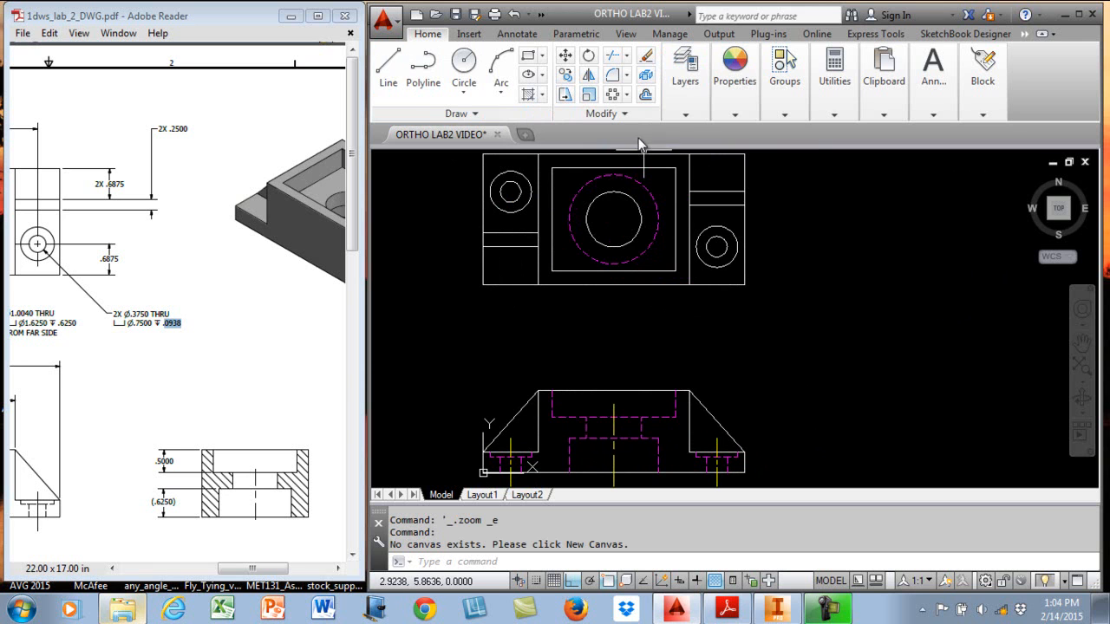
Freeze the CENTERLINES and HIDDEN layers.
mouse_move(685, 85)
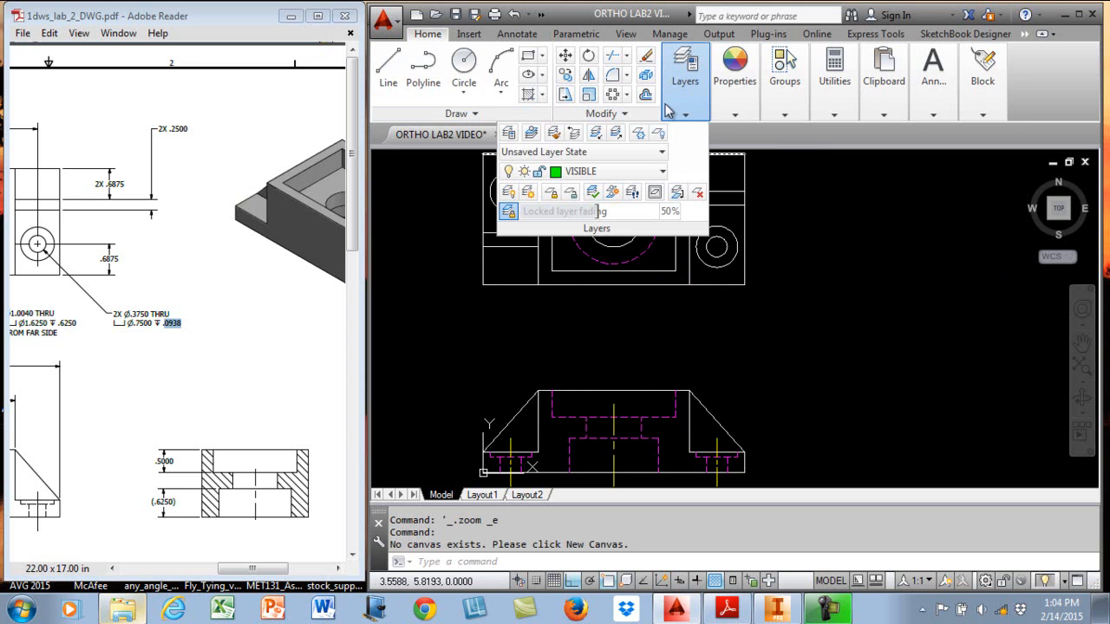
left_click(662, 172)
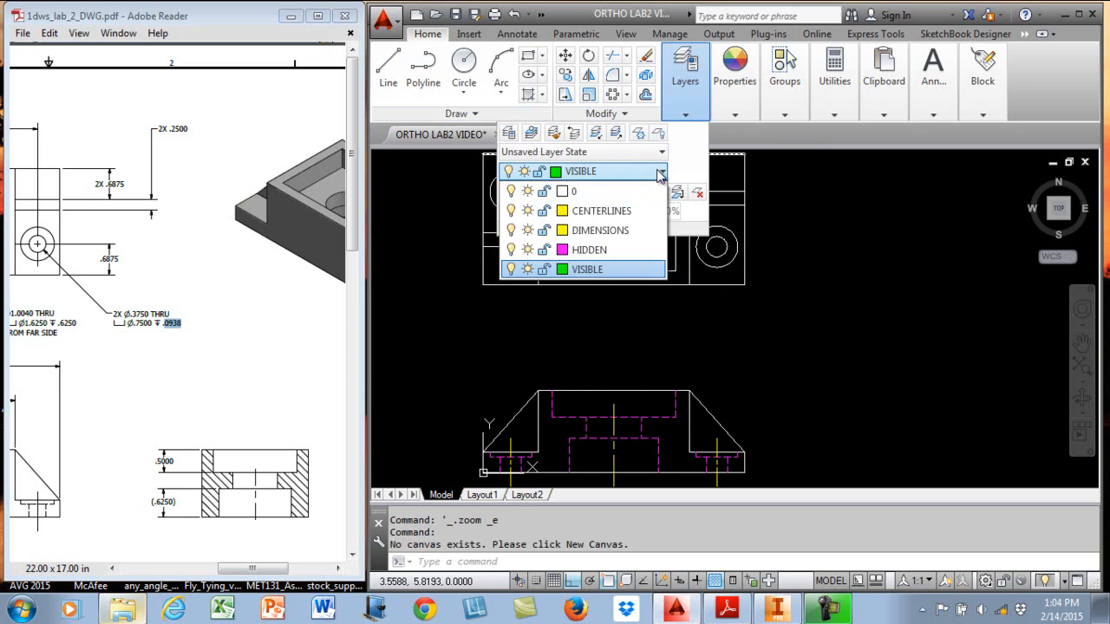
left_click(527, 211)
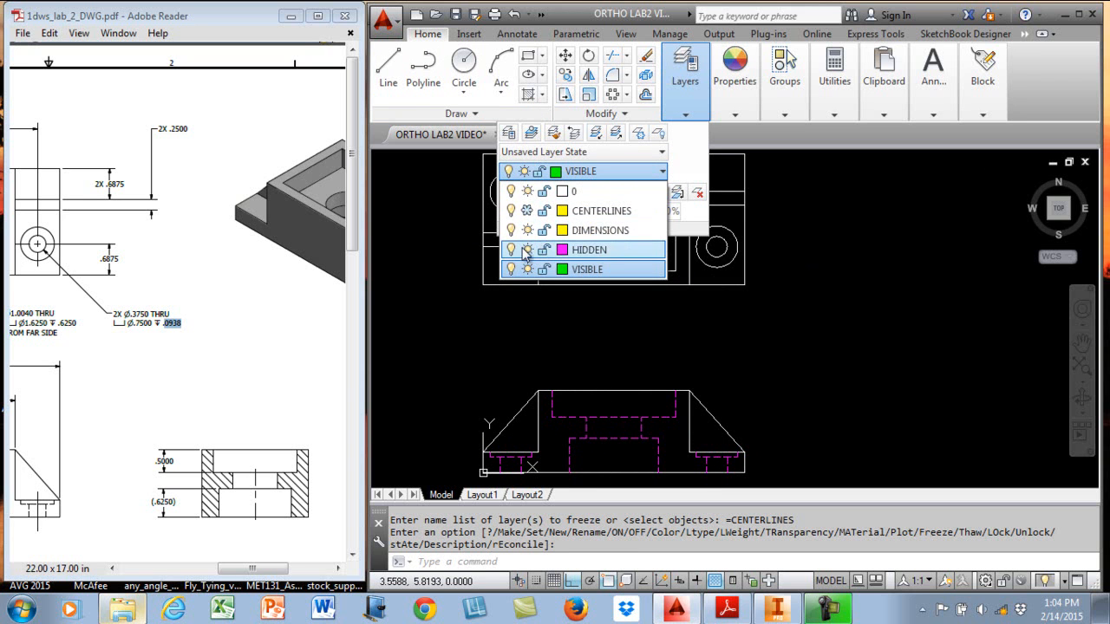
left_click(527, 249)
left_click(802, 301)
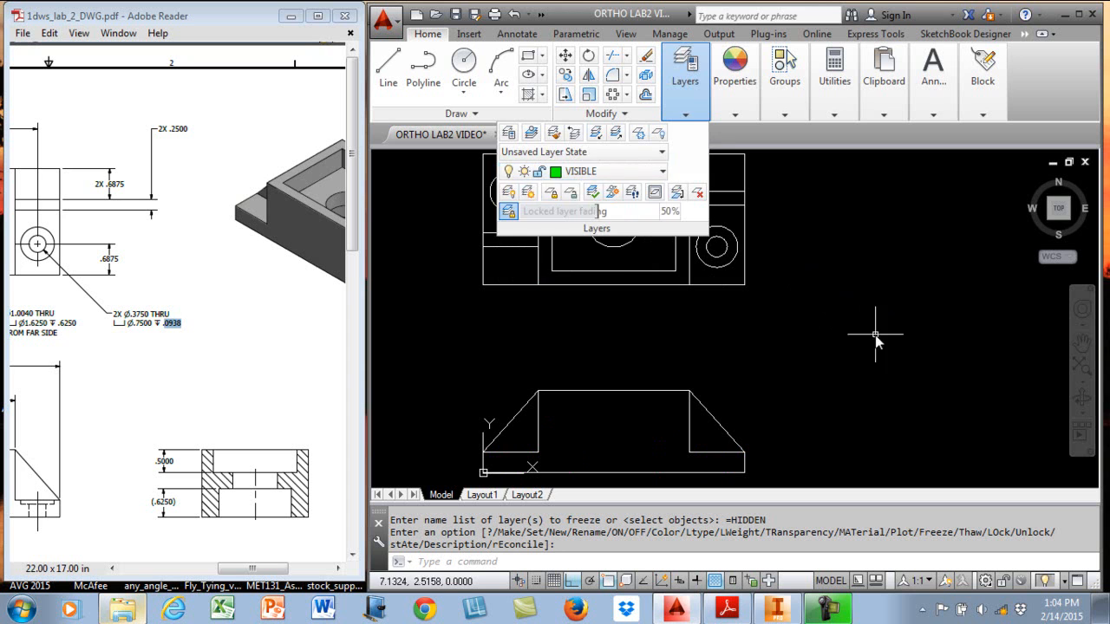
Try to freeze the current VISIBLE layer.
mouse_move(683, 84)
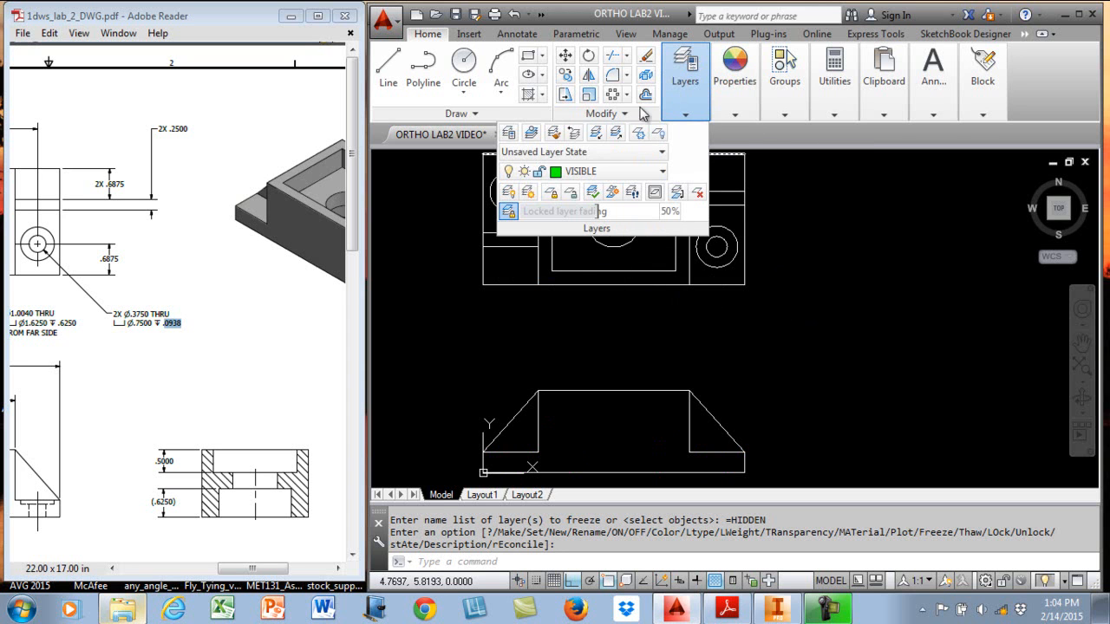
left_click(630, 171)
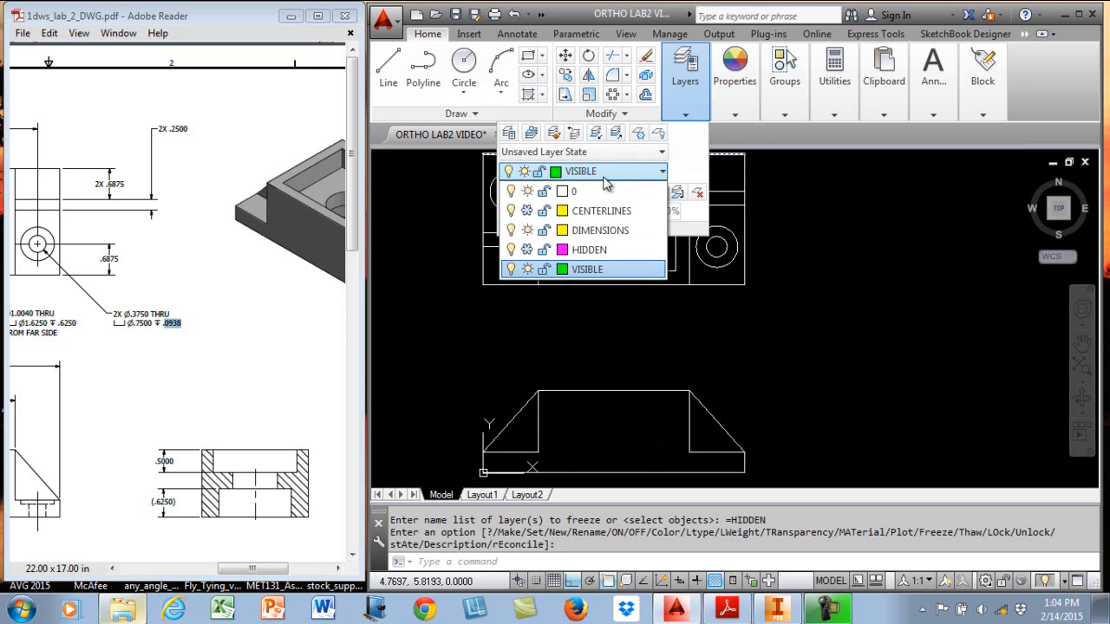
left_click(527, 270)
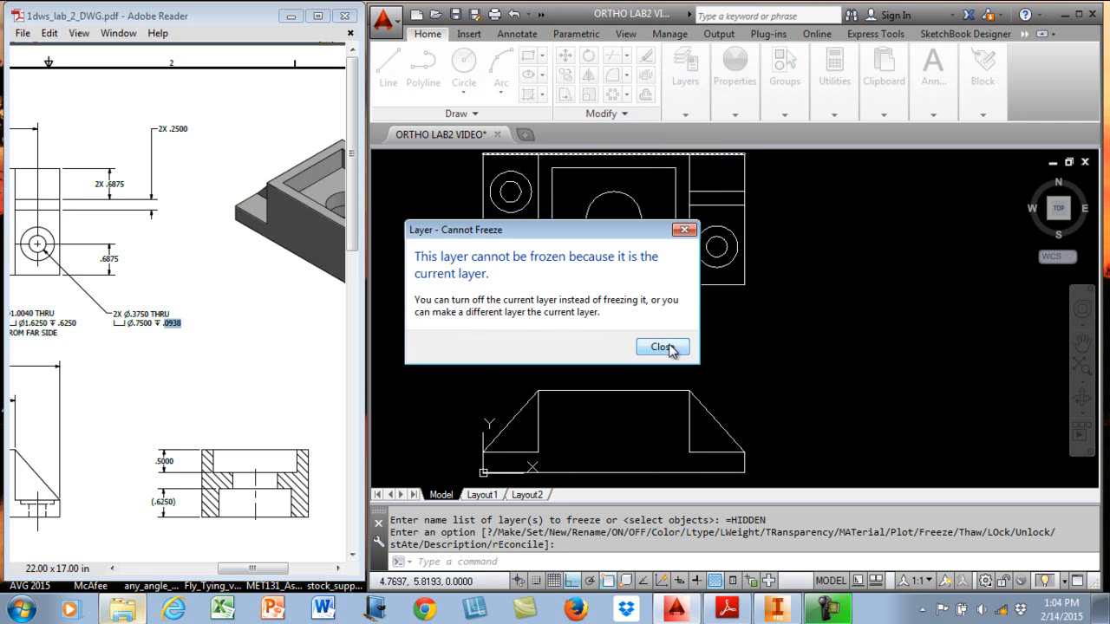
key("Return")
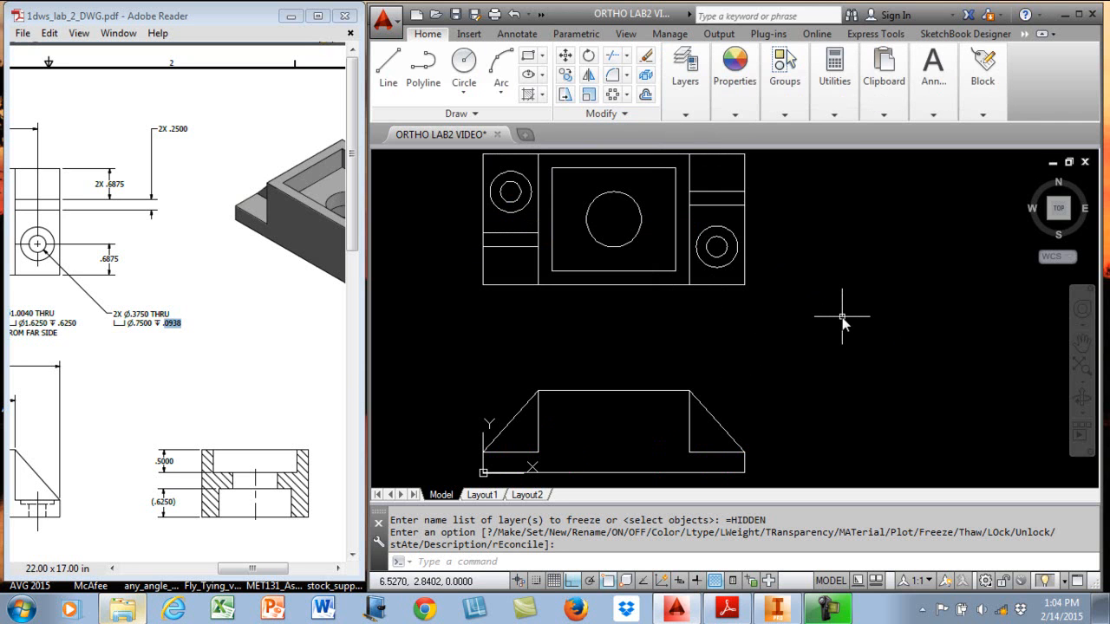
Move all displayed object lines and circles of the top and front views to the VISIBLE layer.
scroll(798, 314, "down", 2)
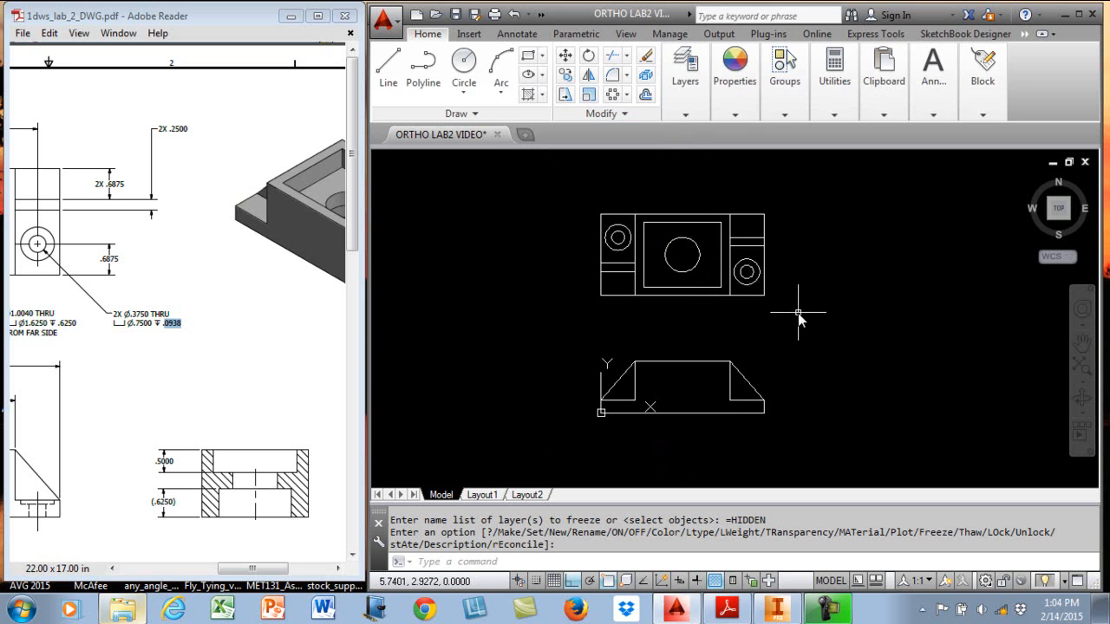
left_click(836, 188)
left_click(556, 429)
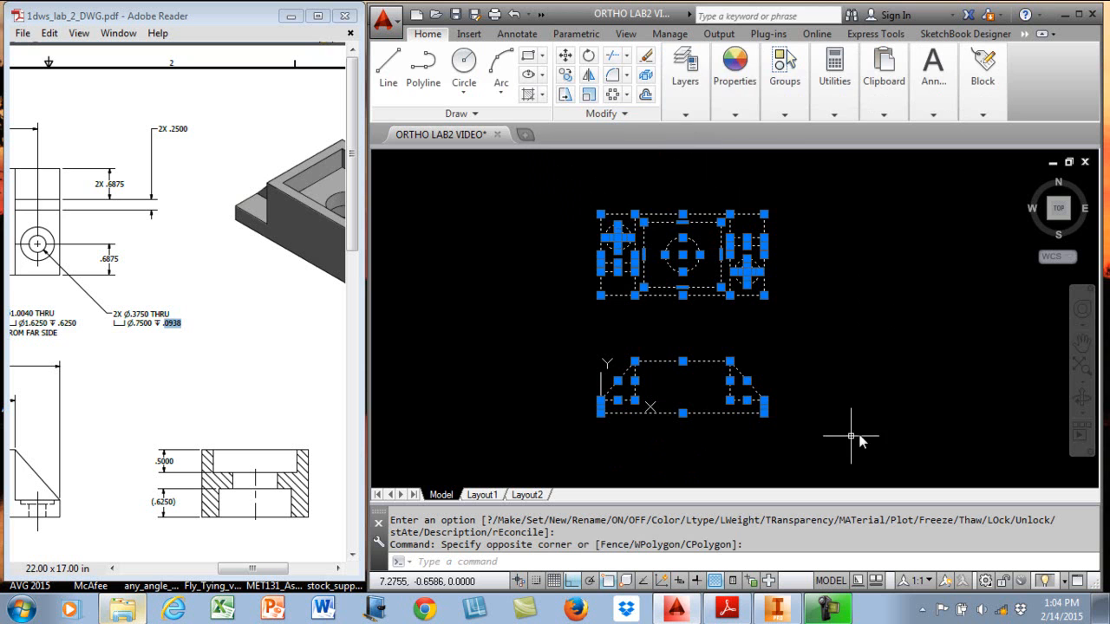
left_click(682, 91)
left_click(602, 173)
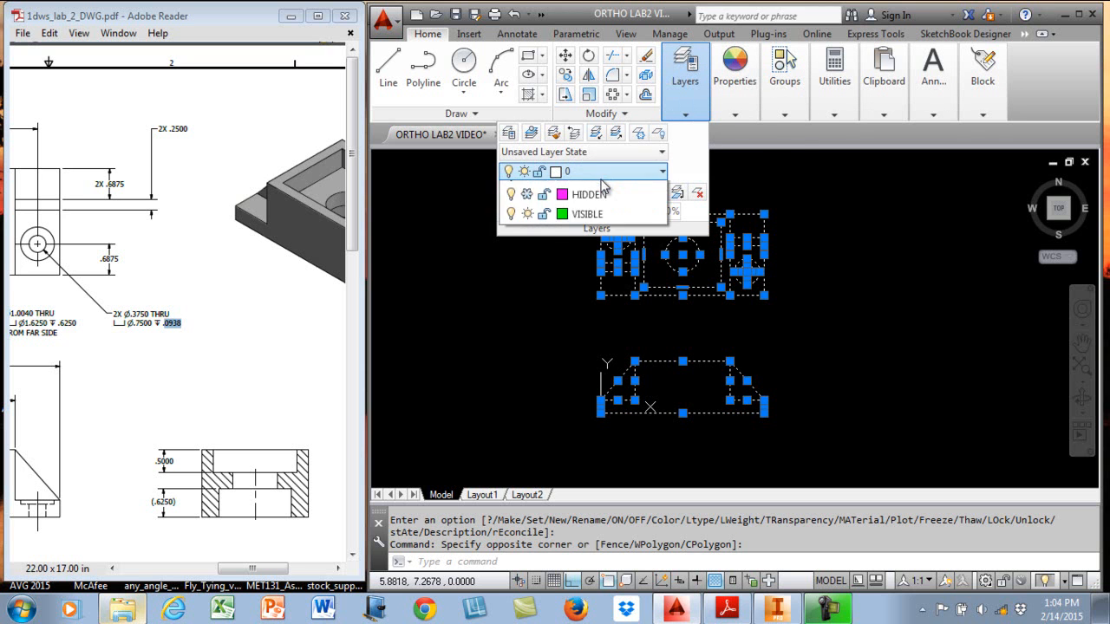
left_click(599, 265)
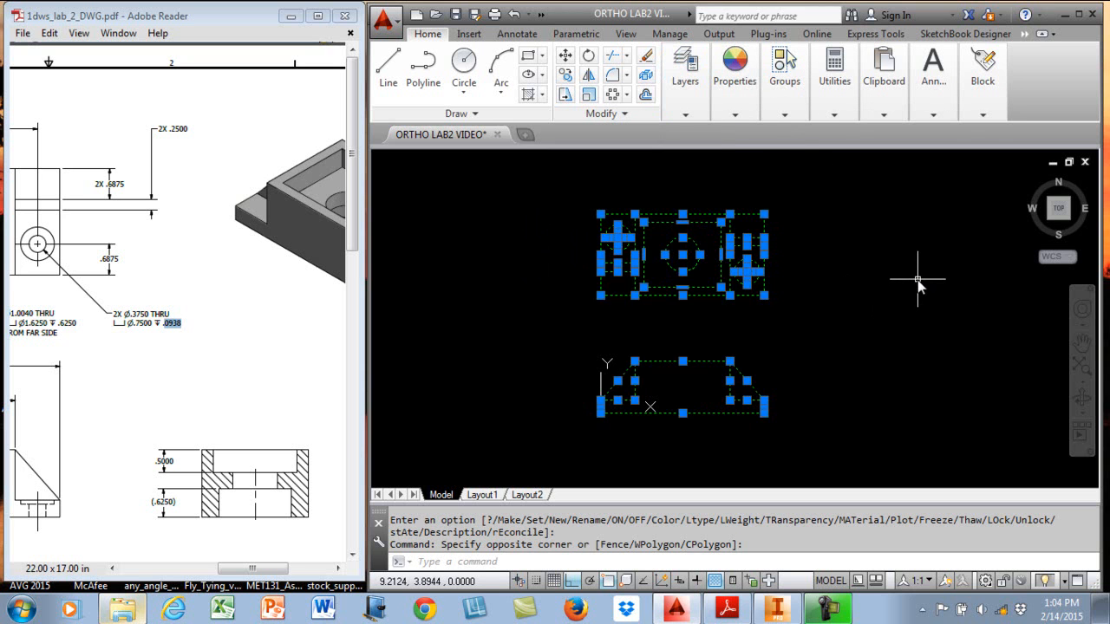
key("Escape")
key("Escape")
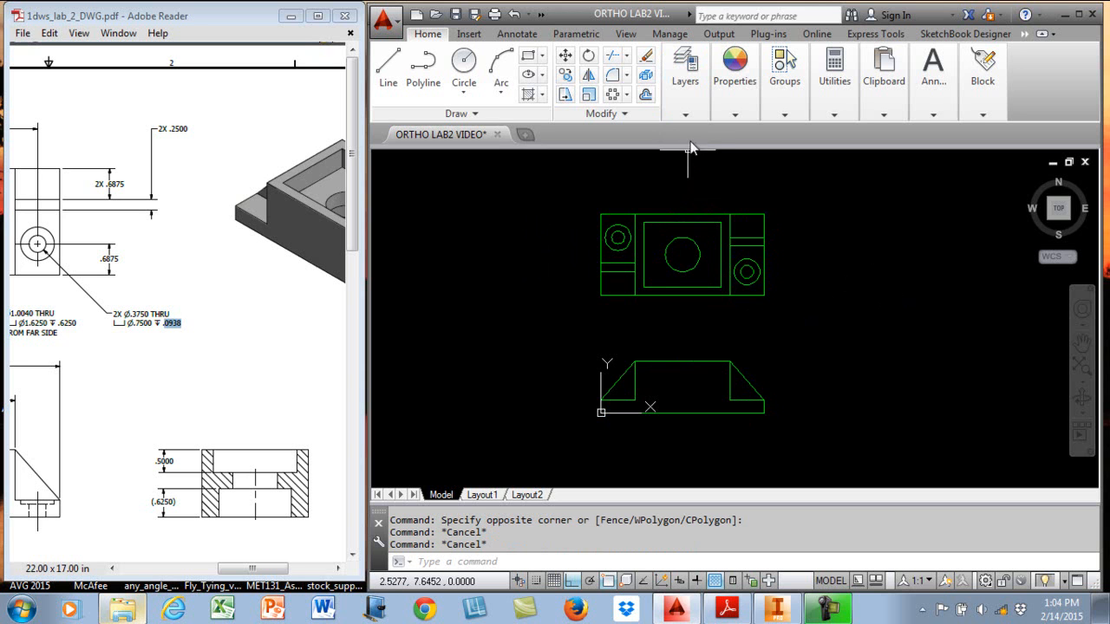
Thaw the HIDDEN and CENTERLINES layers.
left_click(699, 106)
left_click(621, 171)
left_click(527, 250)
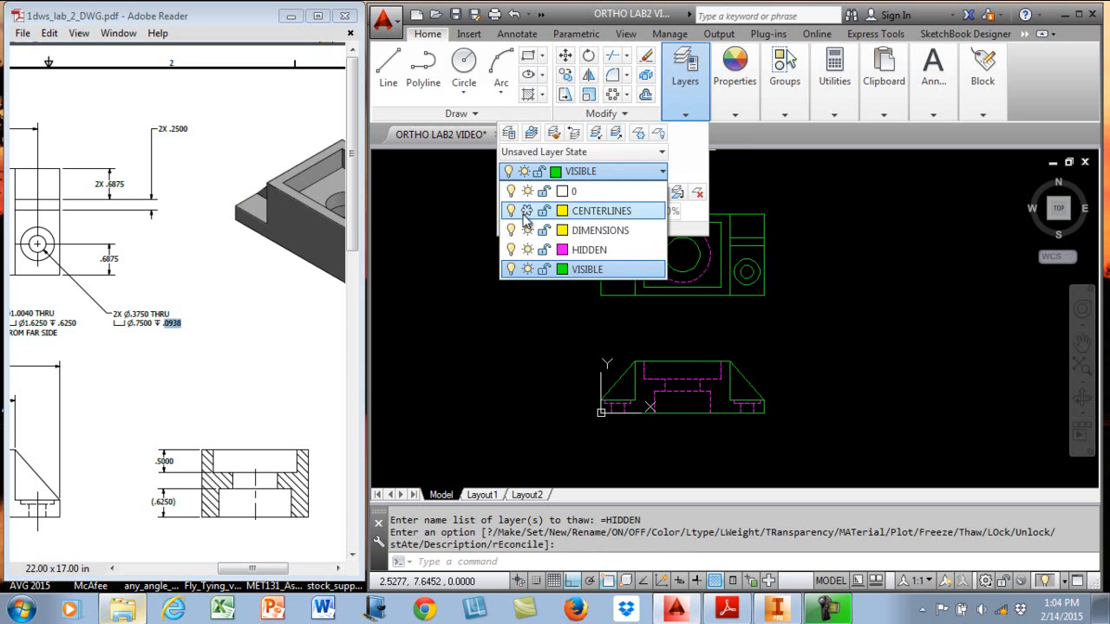
left_click(527, 211)
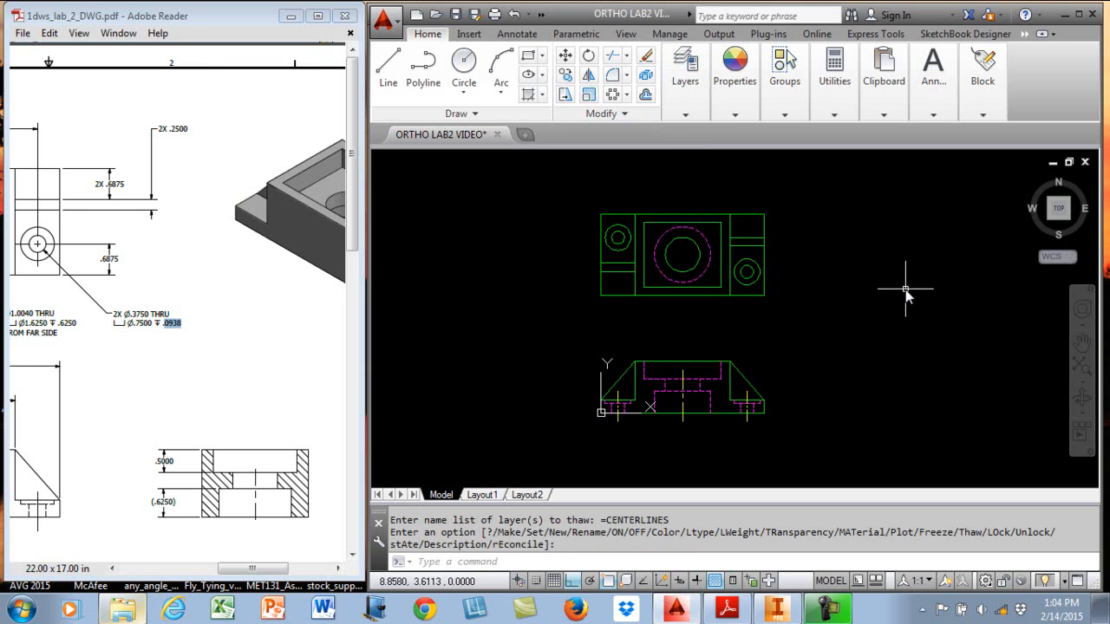
key("Escape")
key("Escape")
middle_click_drag(828, 295, 754, 320)
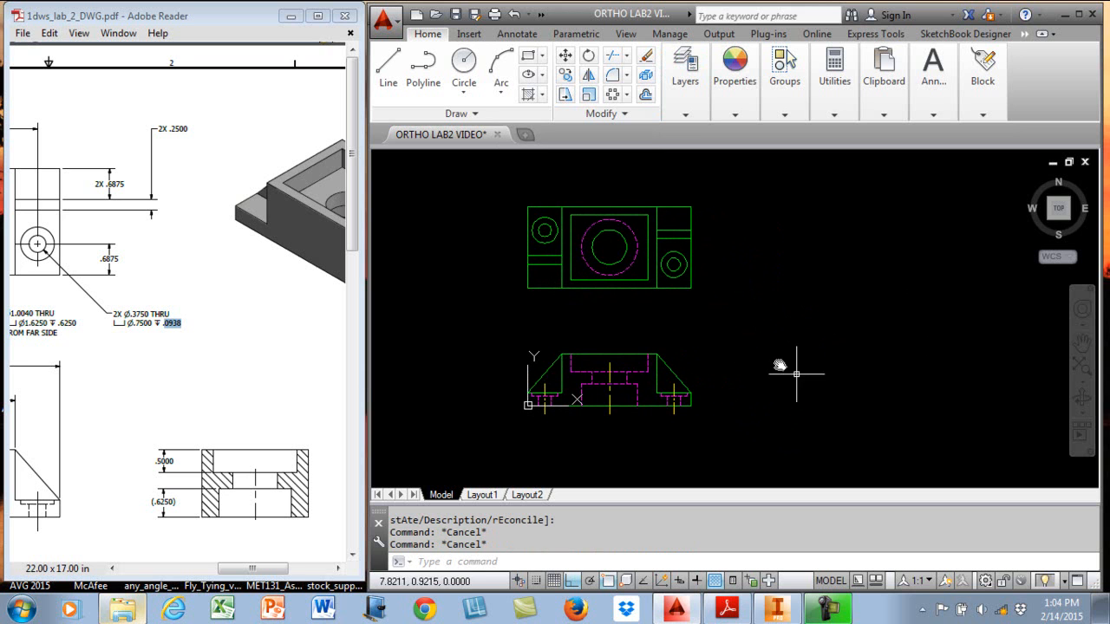
left_click(391, 69)
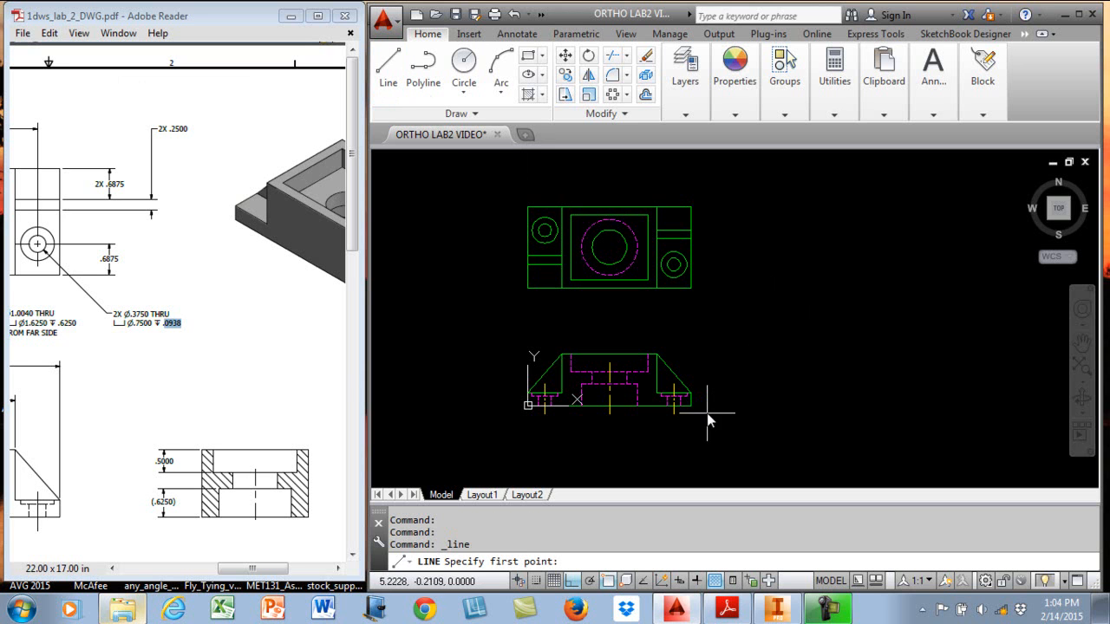
left_click(691, 389)
key("Escape")
Turn off the Quadrant object snap and turn on Endpoint, keeping Perpendicular enabled.
right_click(607, 579)
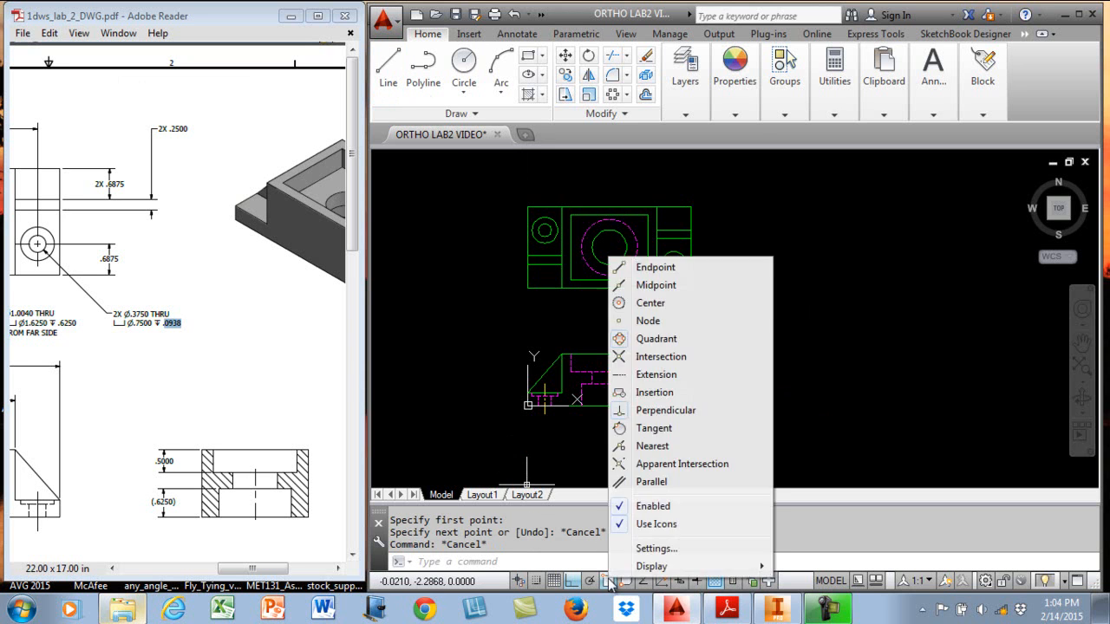
left_click(667, 549)
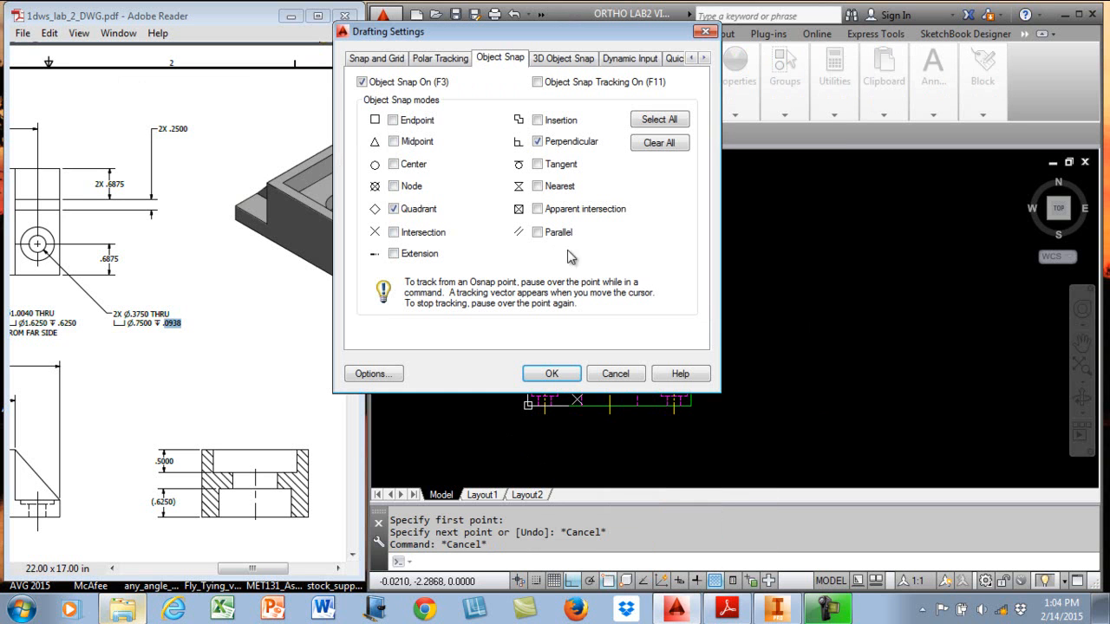
left_click(394, 212)
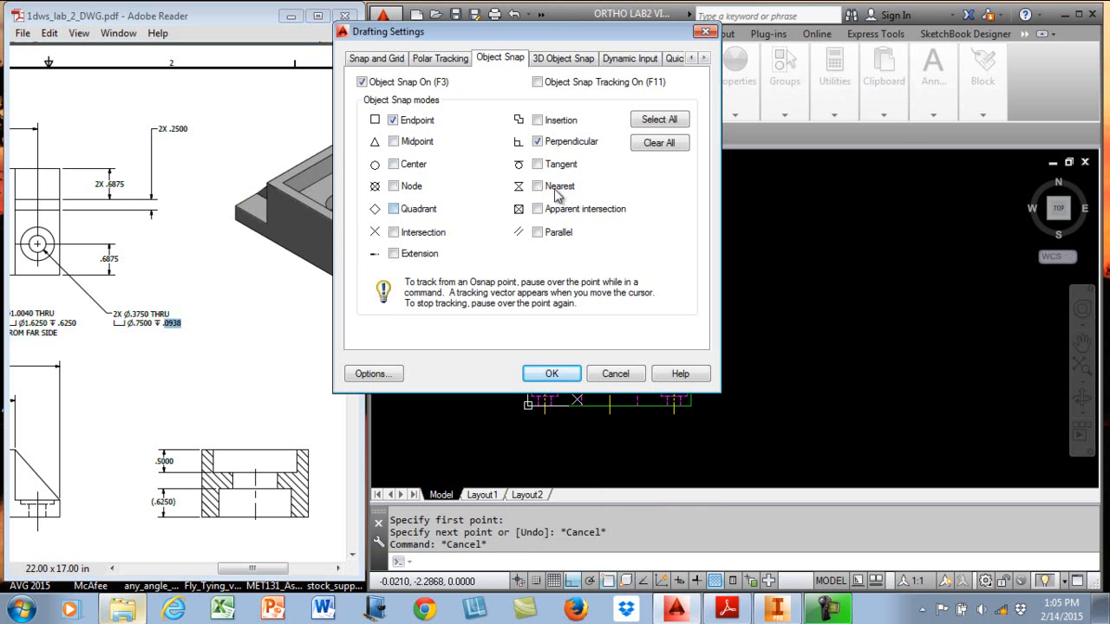
left_click(552, 373)
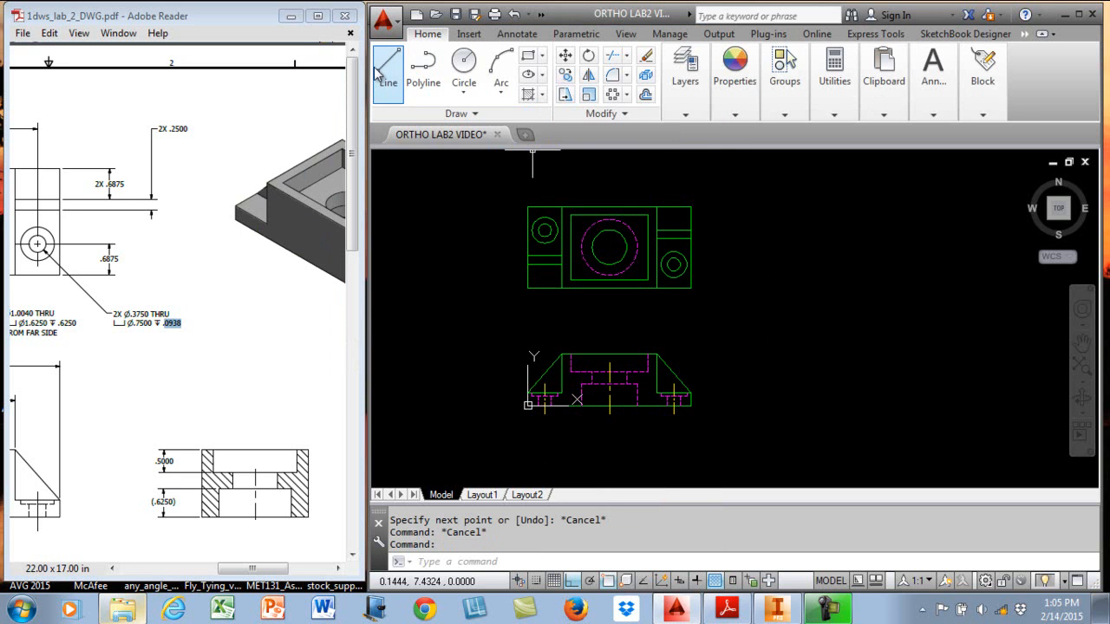
Draw a long horizontal projection line rightward from the front view's lower right corner as the side view's baseline.
left_click(379, 74)
left_click(693, 405)
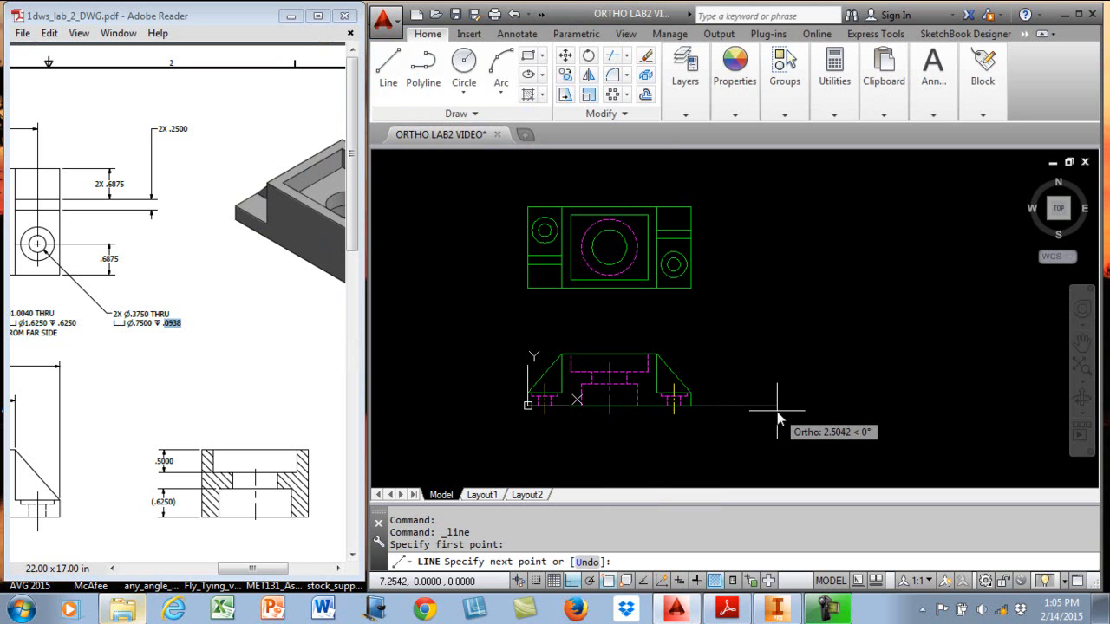
left_click(936, 410)
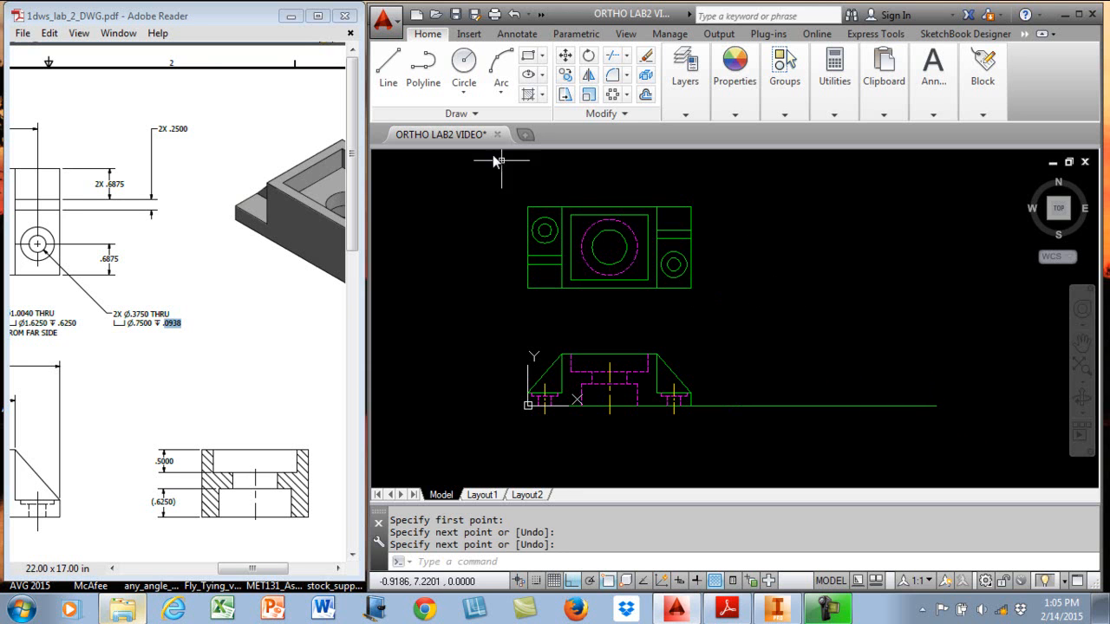
left_click(387, 70)
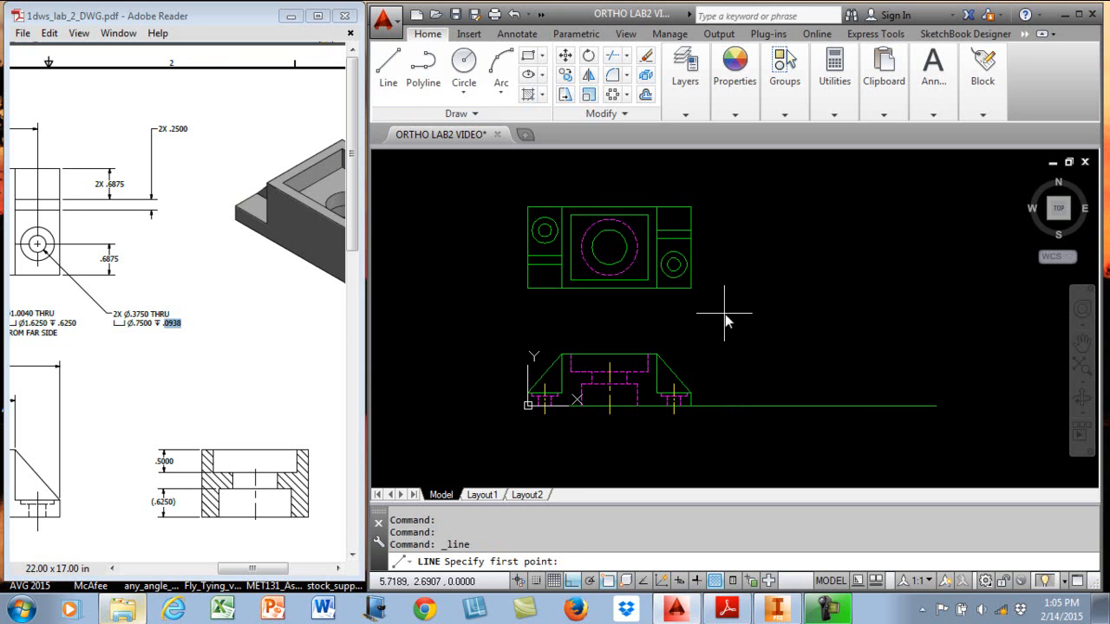
right_click(781, 321, "shift")
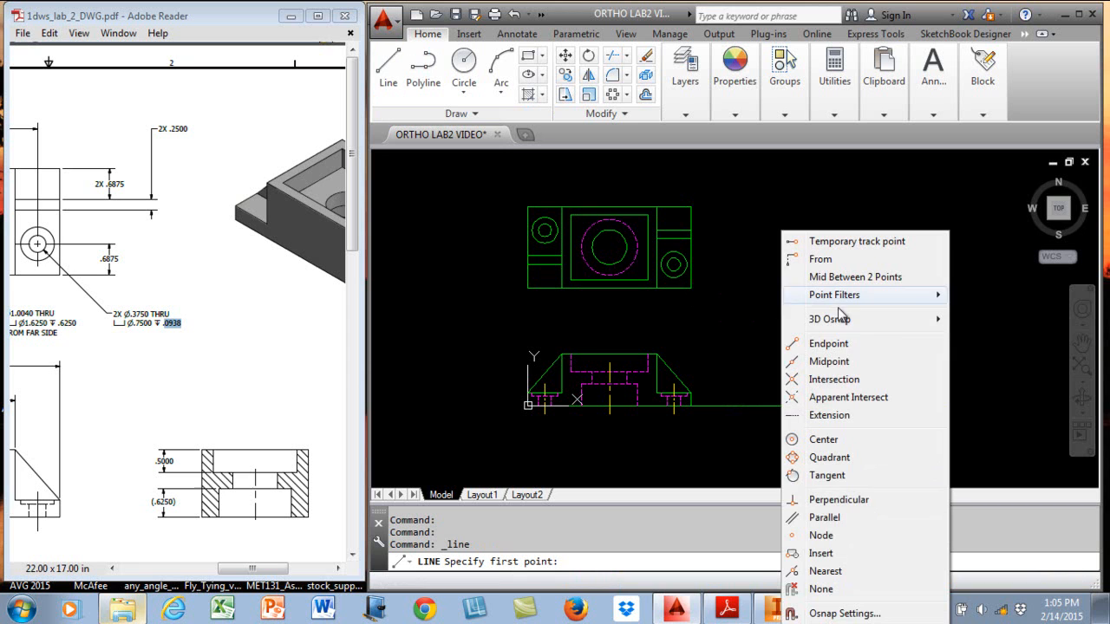
left_click(834, 380)
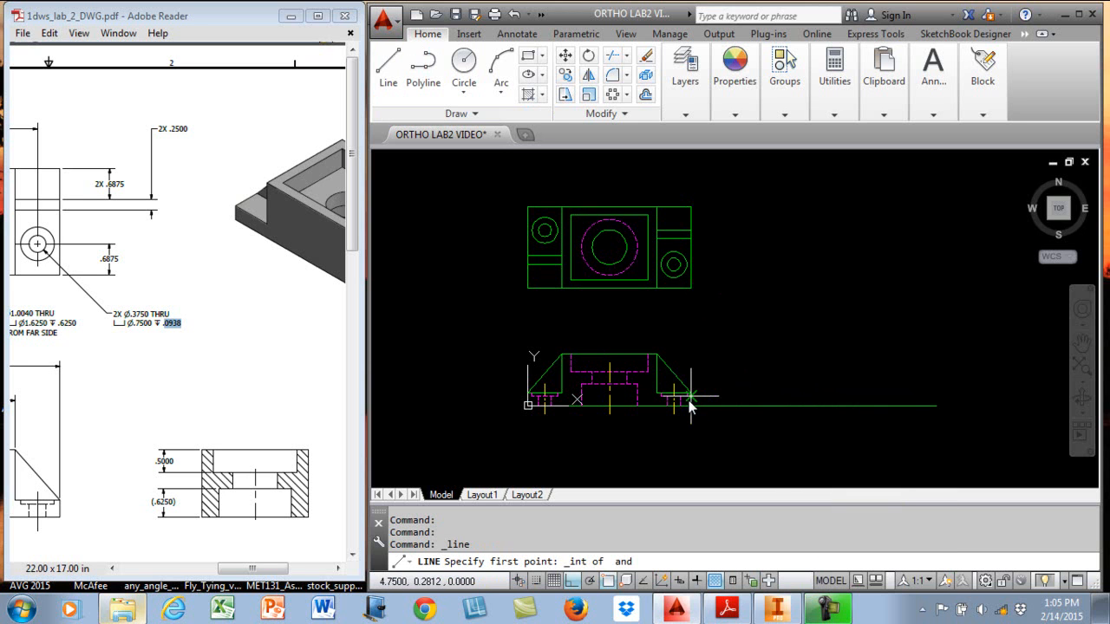
scroll(691, 410, "up", 4)
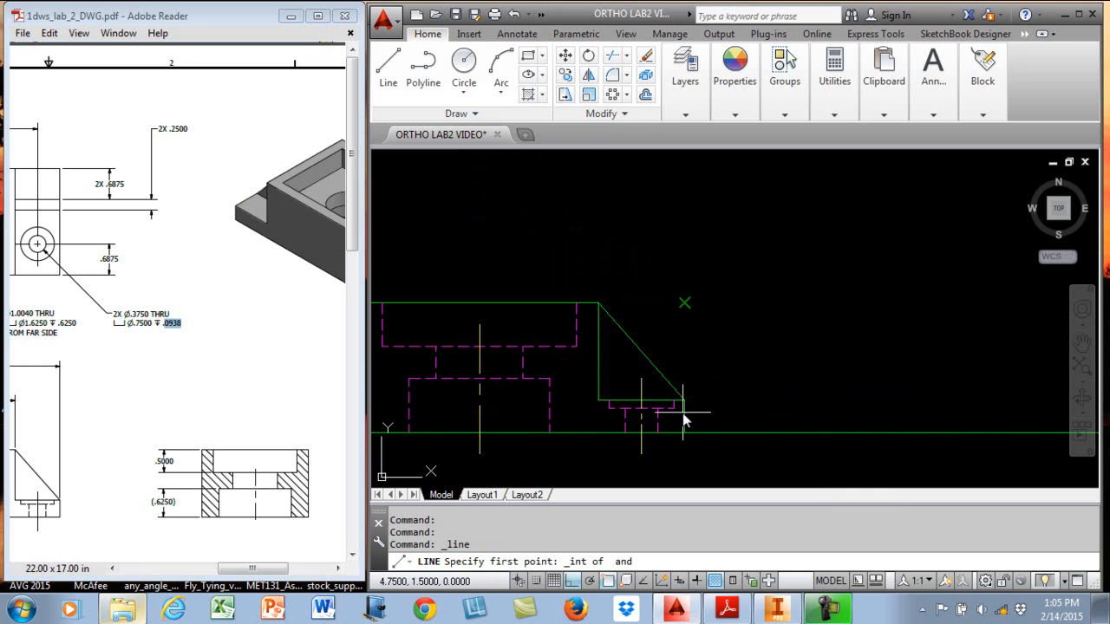
left_click(685, 417)
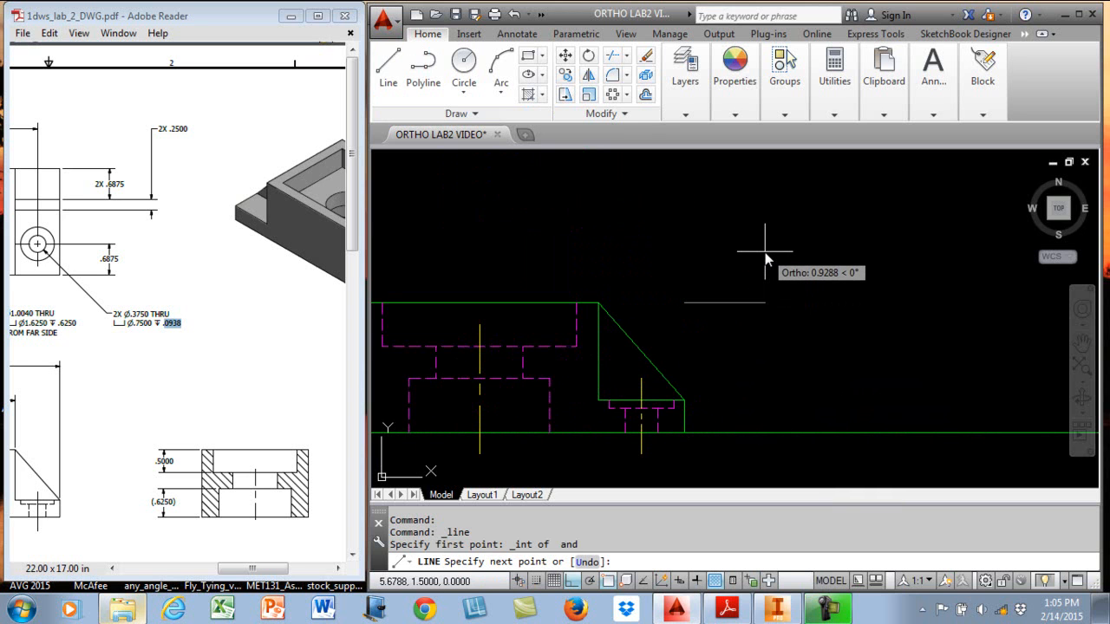
key("Escape")
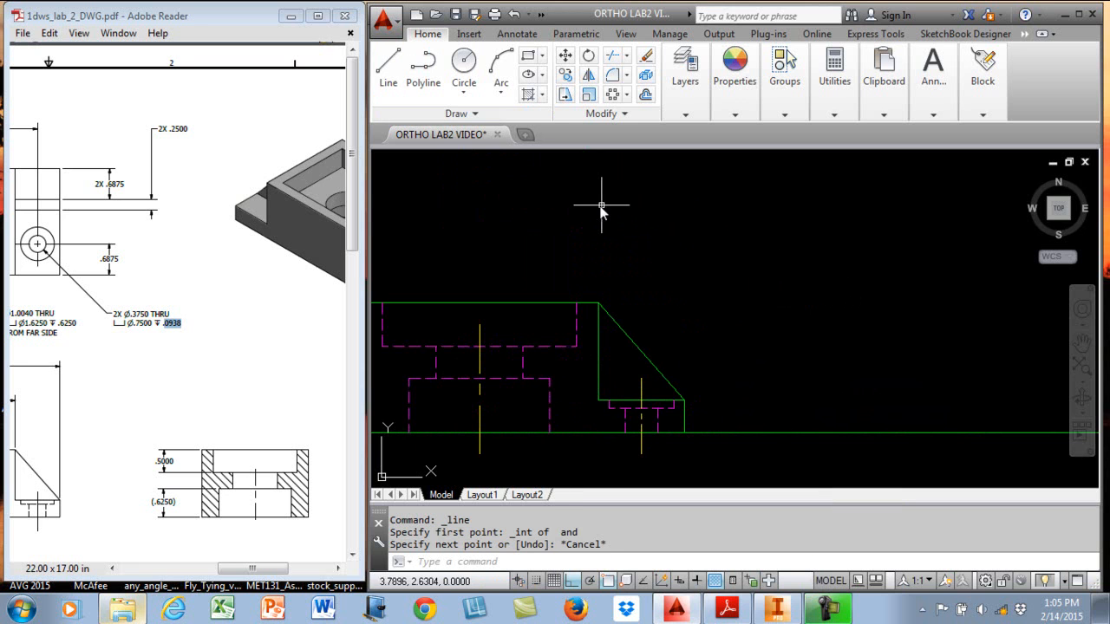
Draw a 10-unit miter line at 45° from the projected intersection of the front view's top edge and right edge.
left_click(388, 68)
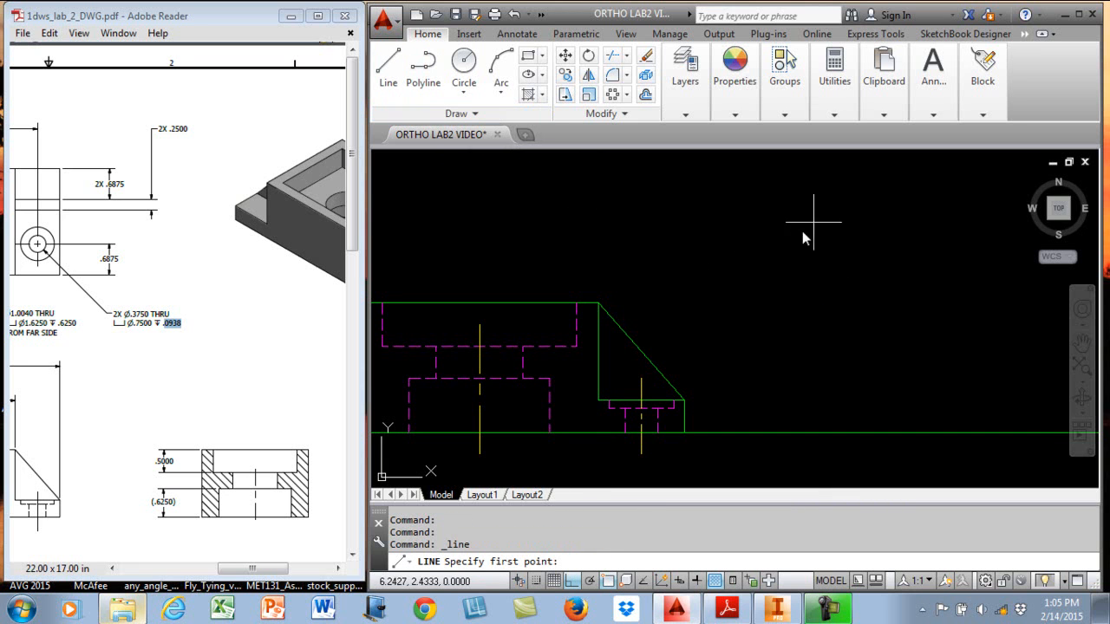
right_click(751, 235, "shift")
left_click(802, 379)
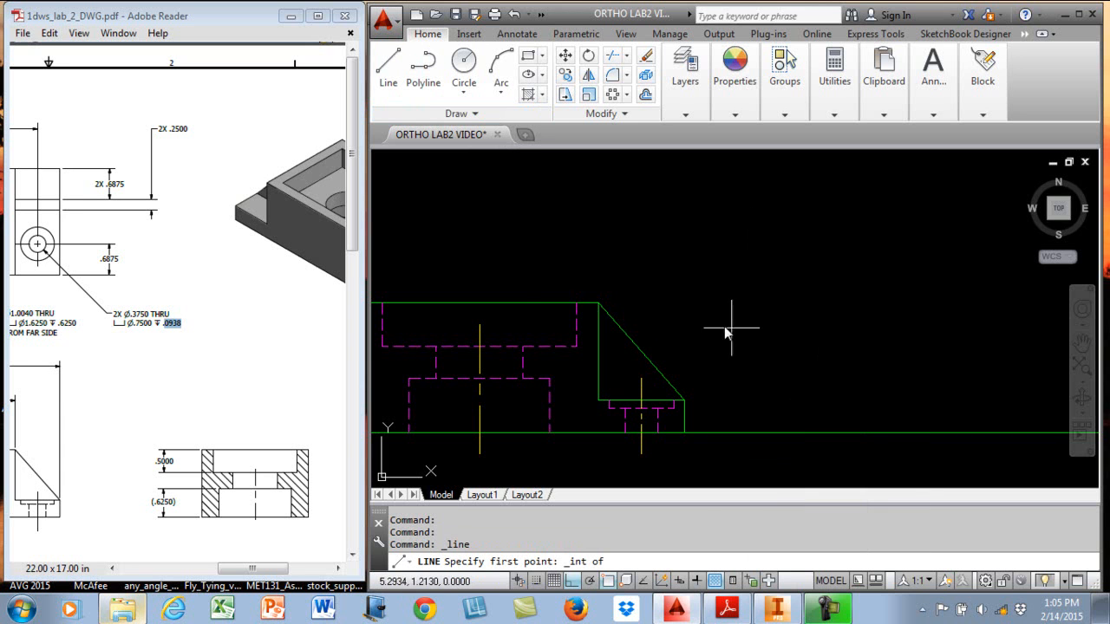
left_click(520, 305)
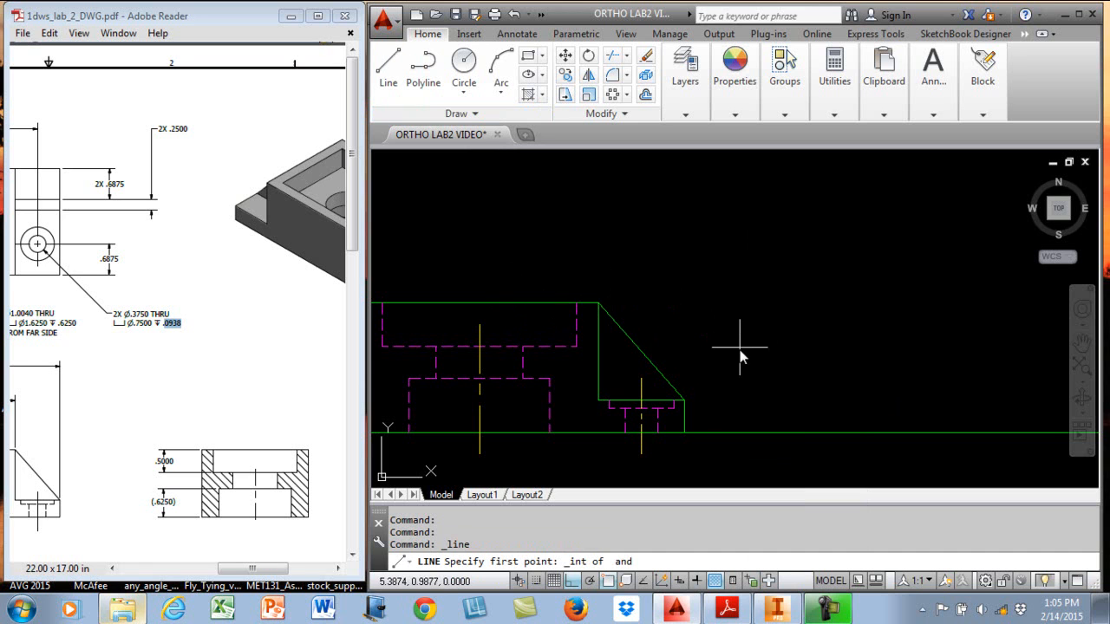
left_click(685, 421)
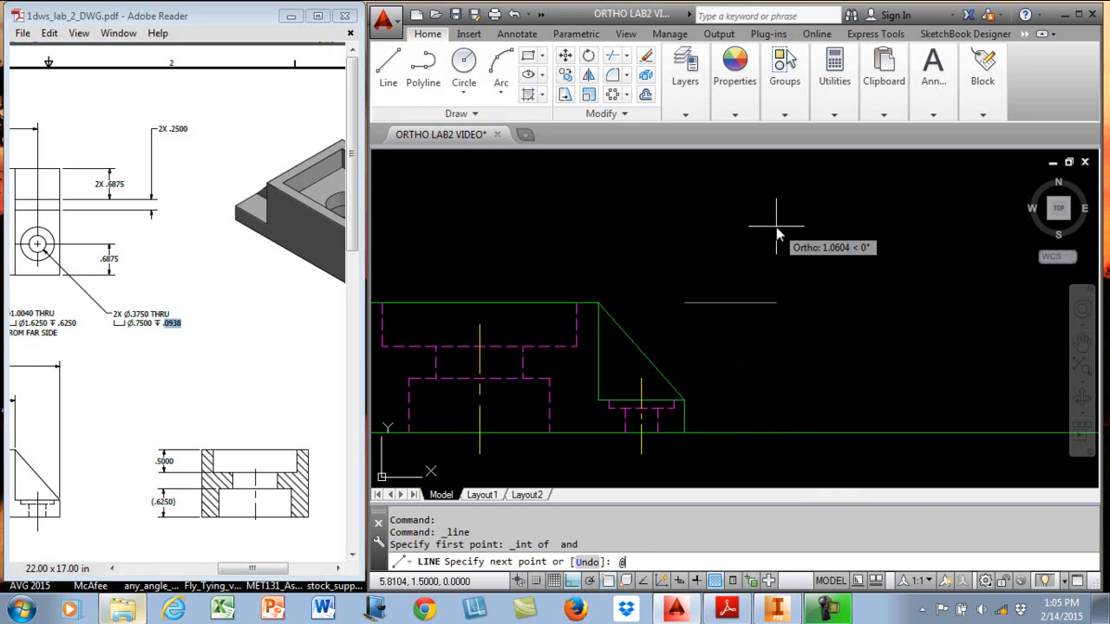
type("@10<45")
key("Return")
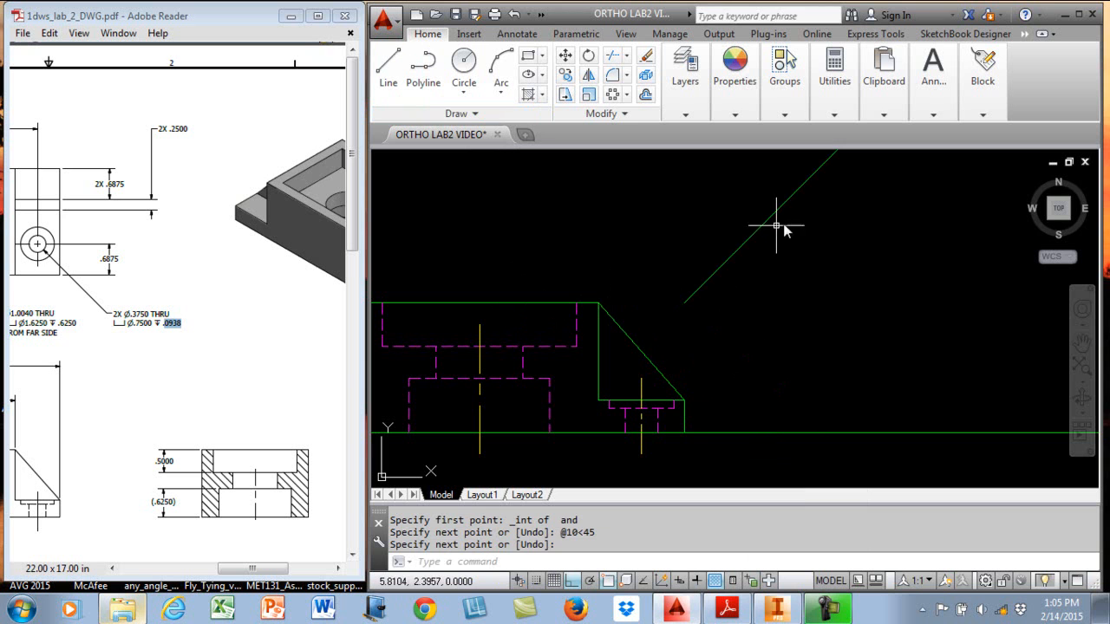
key("Escape")
scroll(758, 307, "up", 2)
scroll(761, 310, "down", 4)
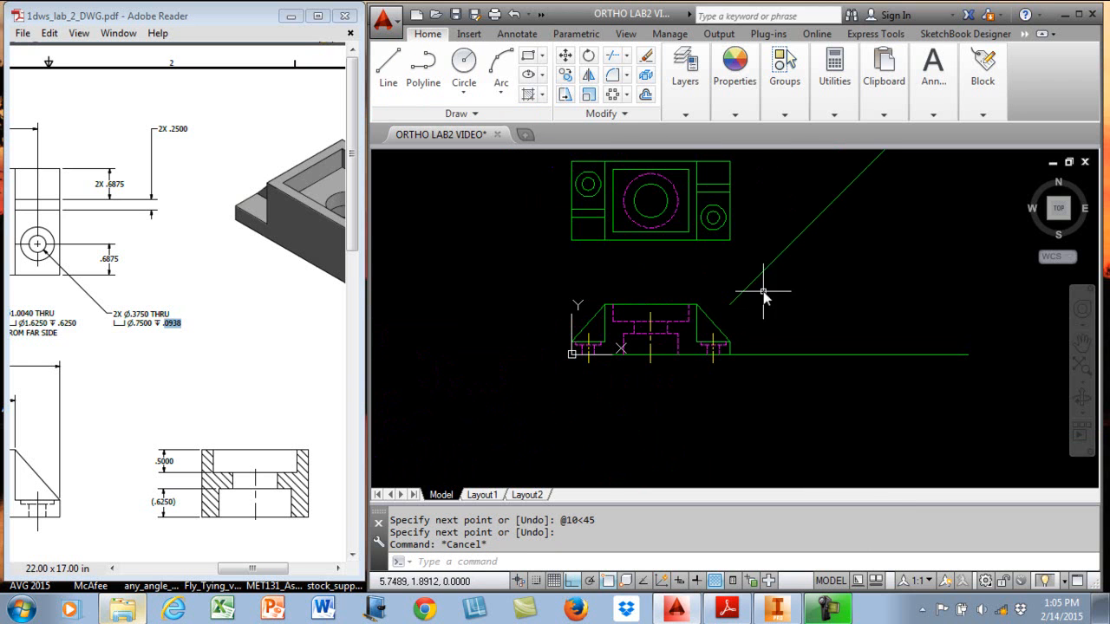
Project the top view's lower and upper right corners horizontally past the 45° miter line.
left_click(388, 66)
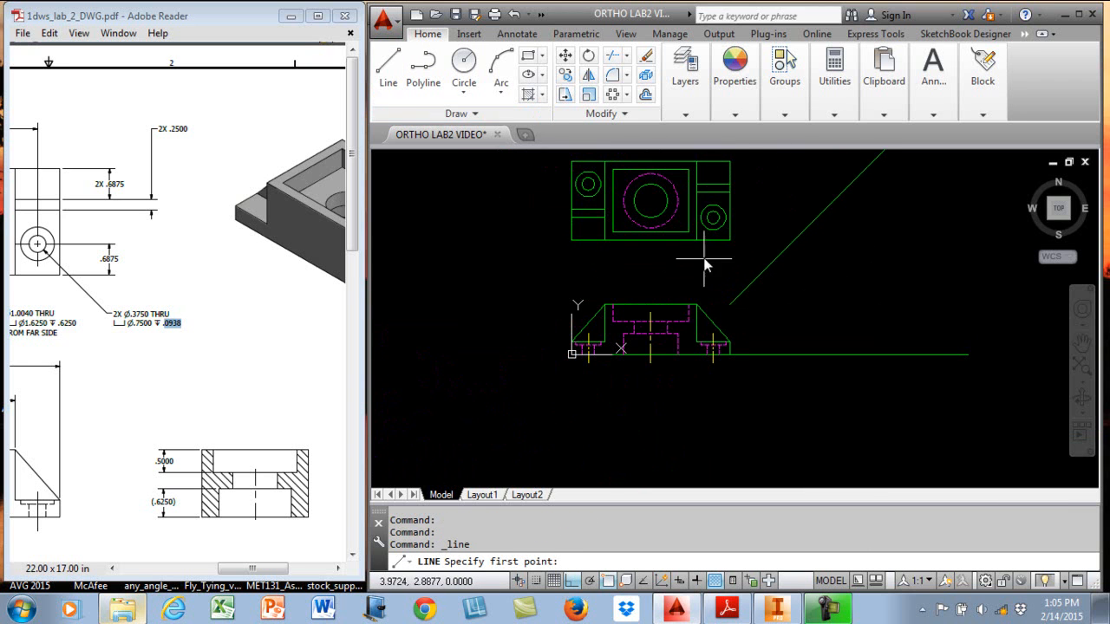
left_click(730, 240)
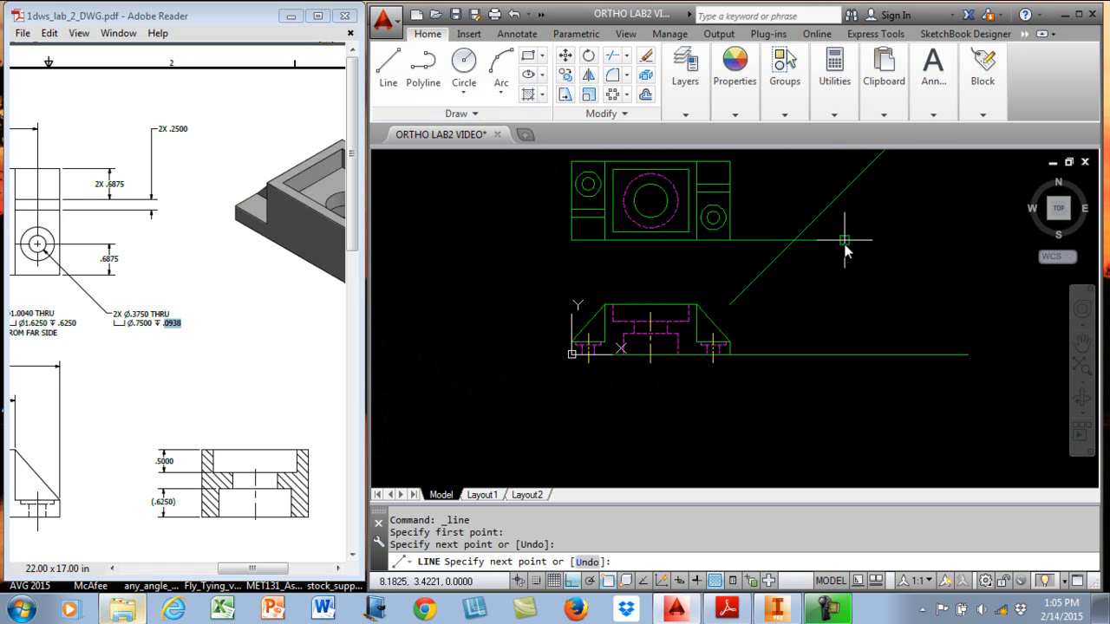
left_click(845, 240)
key("Return")
key("Return")
left_click(730, 162)
left_click(919, 210)
key("Return")
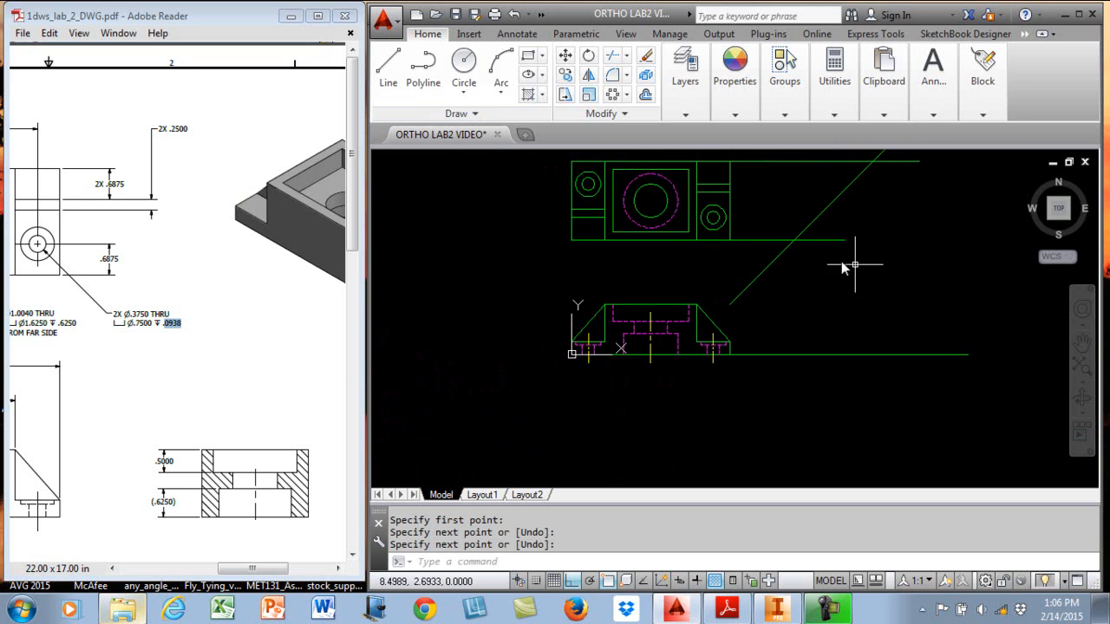
Fillet the two horizontal projection lines with the miter line at radius 0 to form clean corners at both ends.
left_click(646, 96)
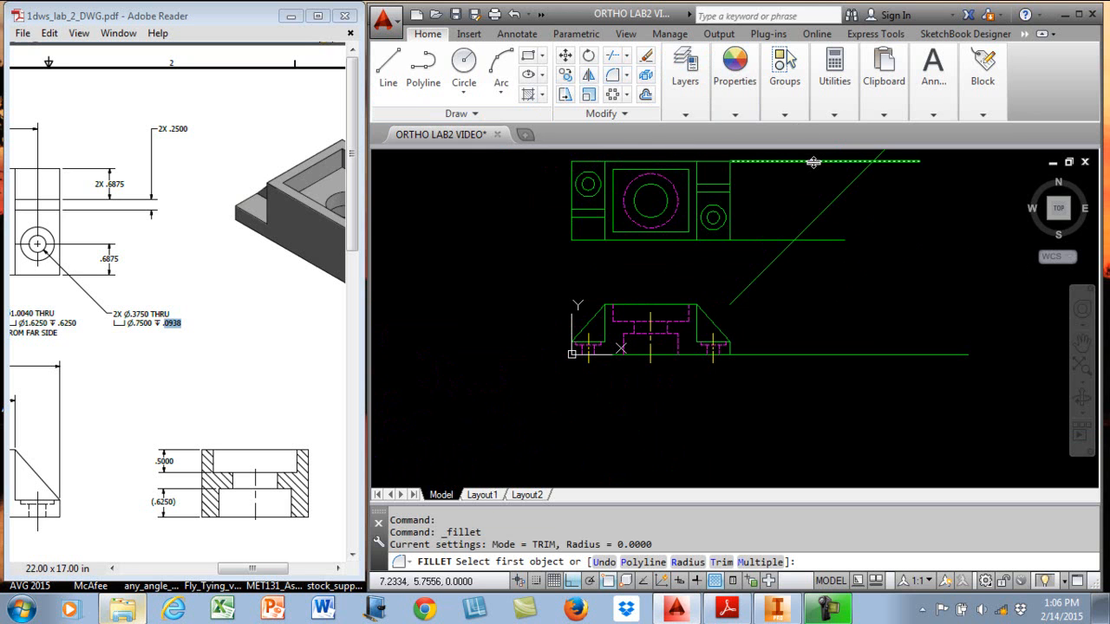
left_click(853, 162)
left_click(855, 178)
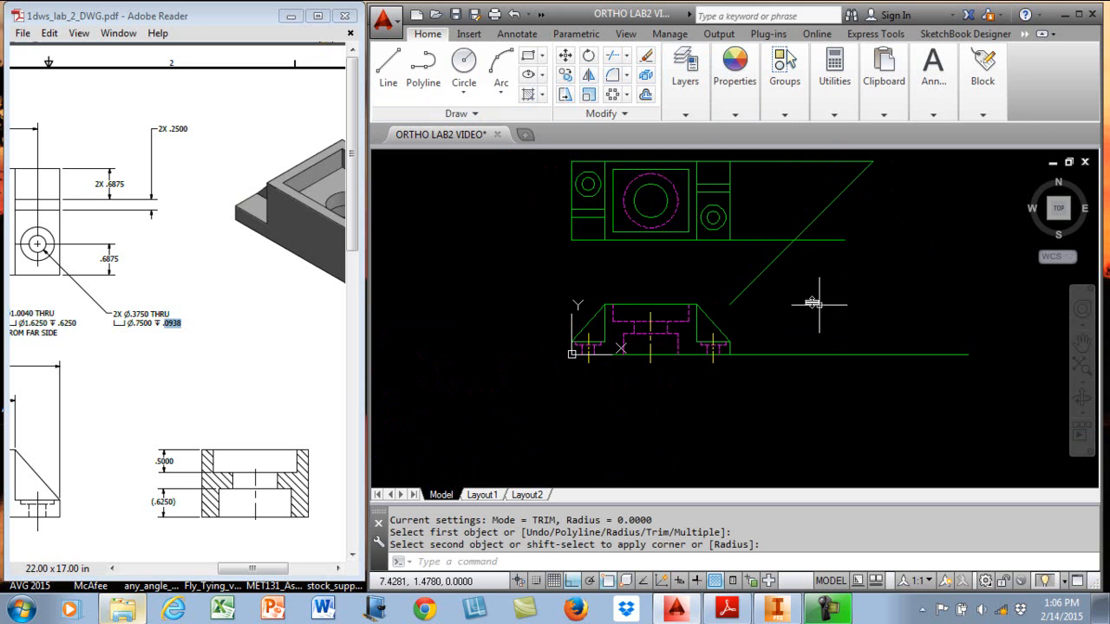
left_click(613, 76)
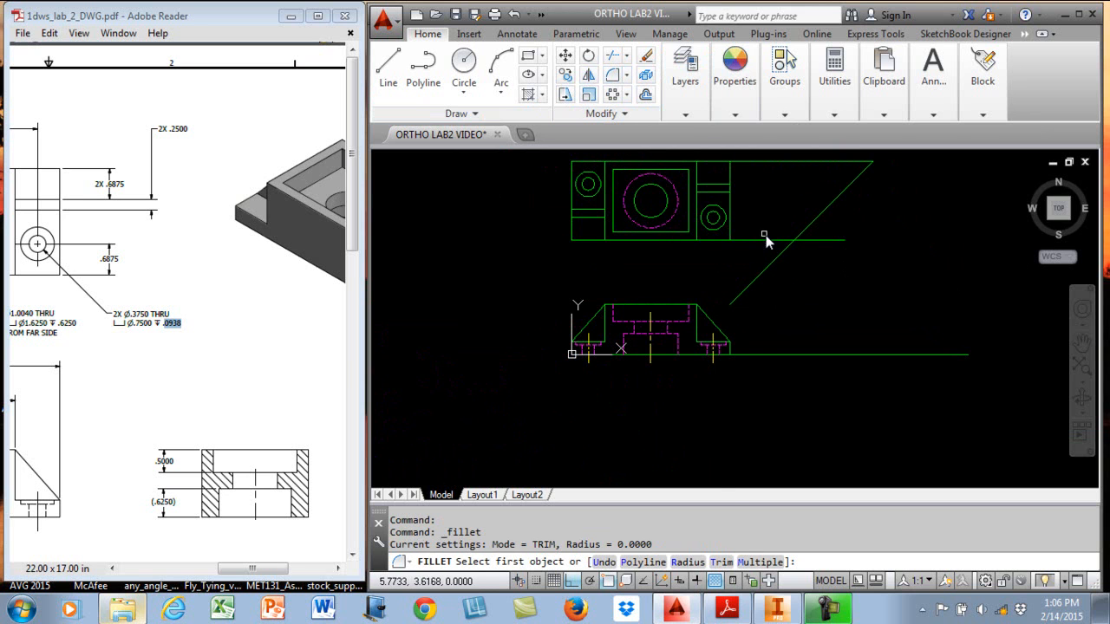
left_click(792, 239)
left_click(827, 212)
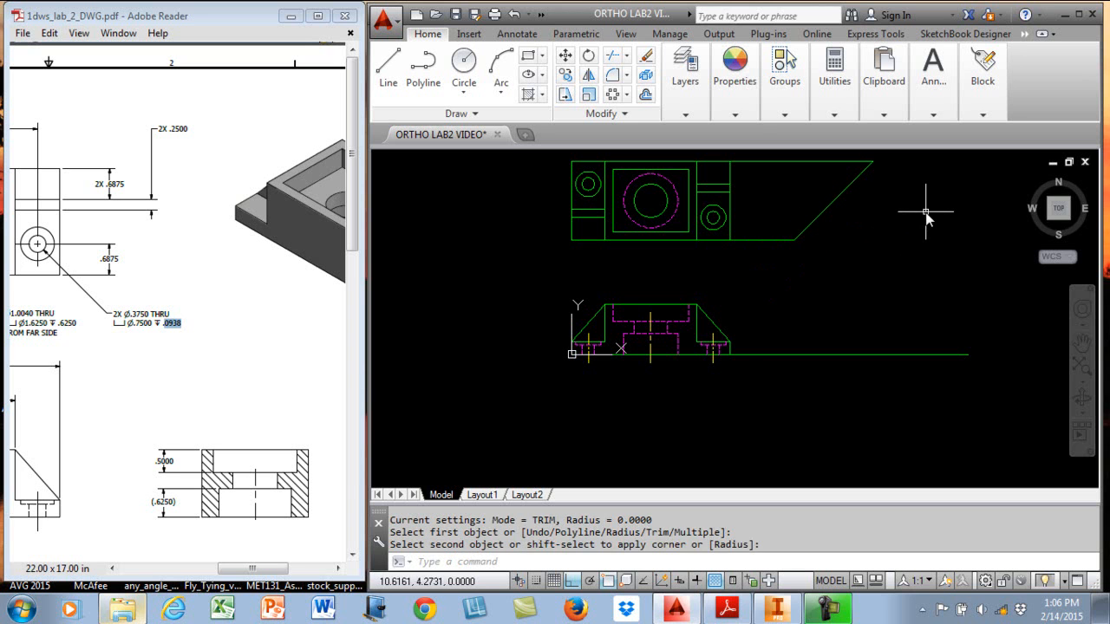
key("Escape")
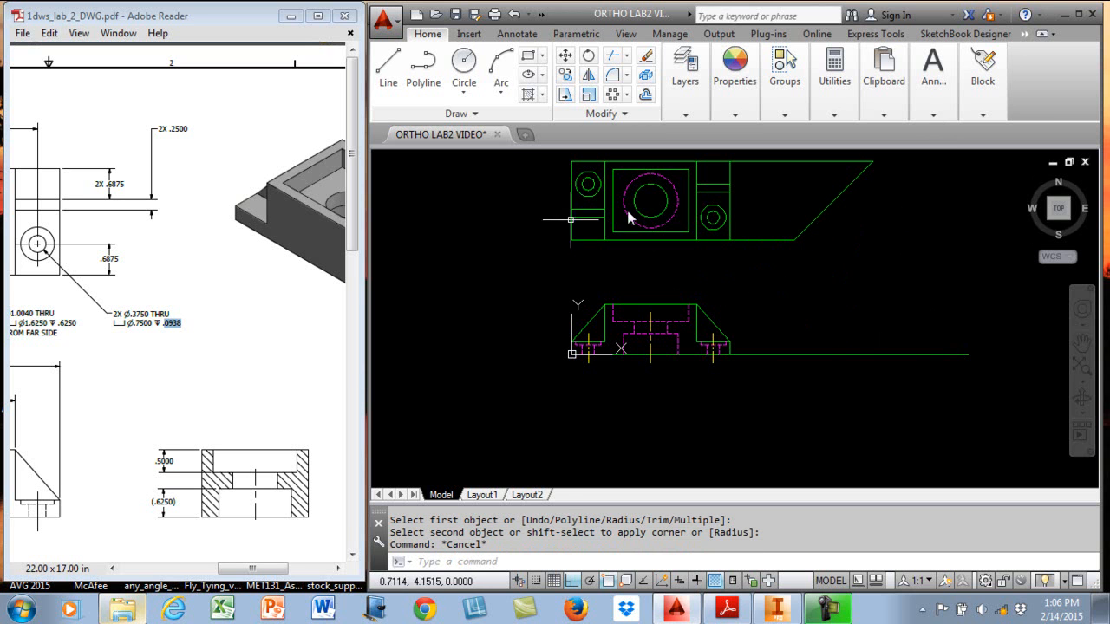
Draw vertical lines from both ends of the miter line down perpendicular to the side view's baseline.
left_click(388, 68)
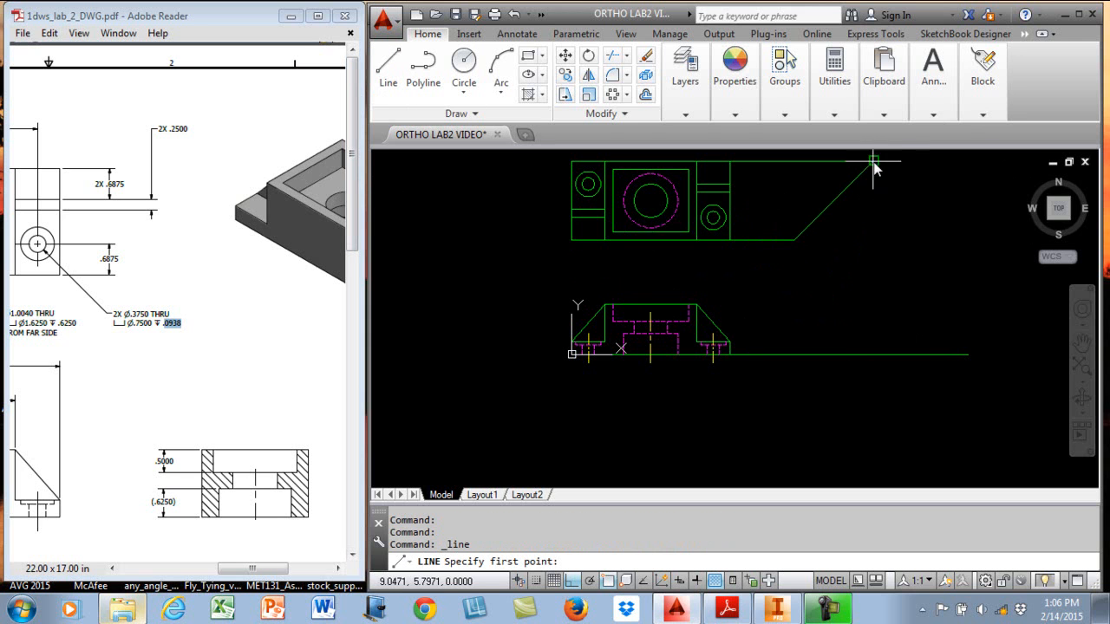
left_click(872, 161)
left_click(909, 356)
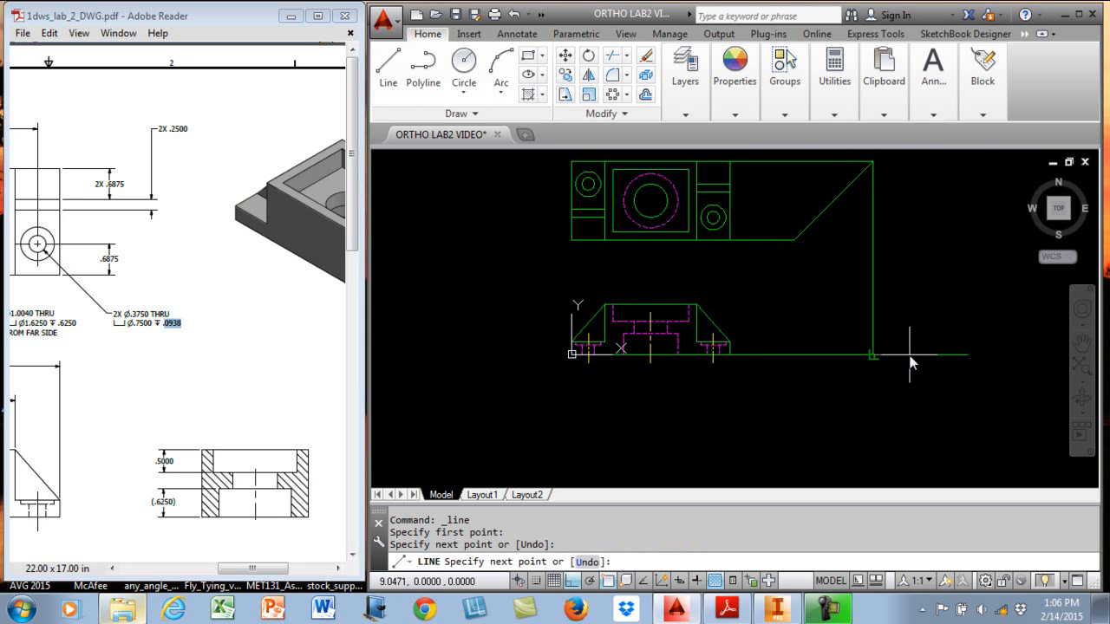
key("Return")
key("Return")
left_click(794, 240)
left_click(814, 352)
key("Return")
Fillet the baseline with both vertical projection lines at radius 0 to close the side view's bottom corners.
left_click(588, 55)
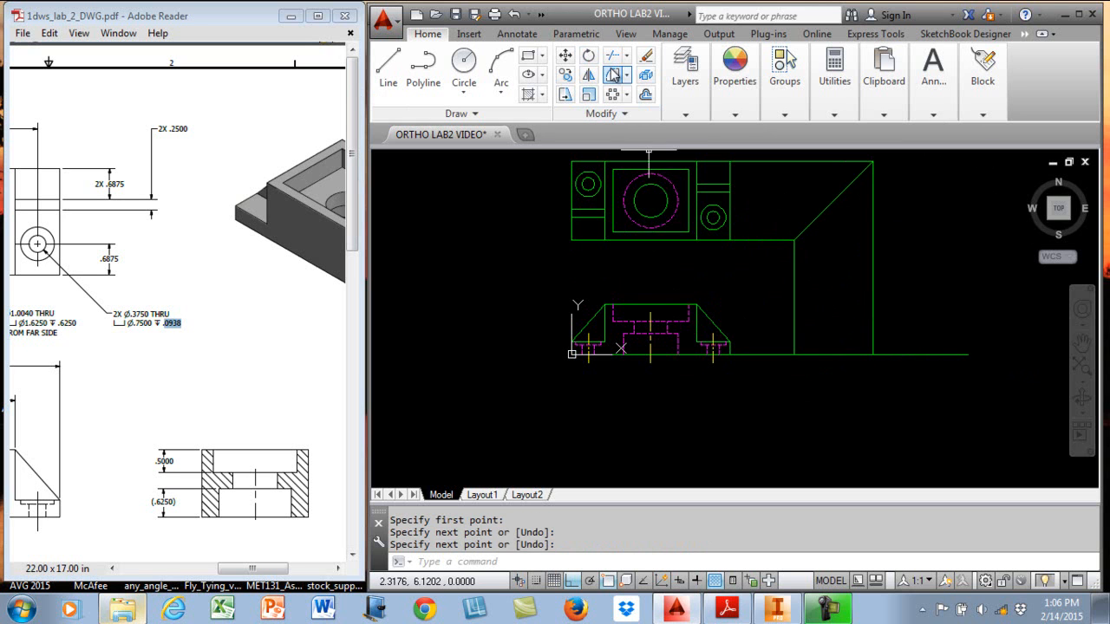
left_click(793, 335)
left_click(815, 352)
key("Return")
left_click(849, 354)
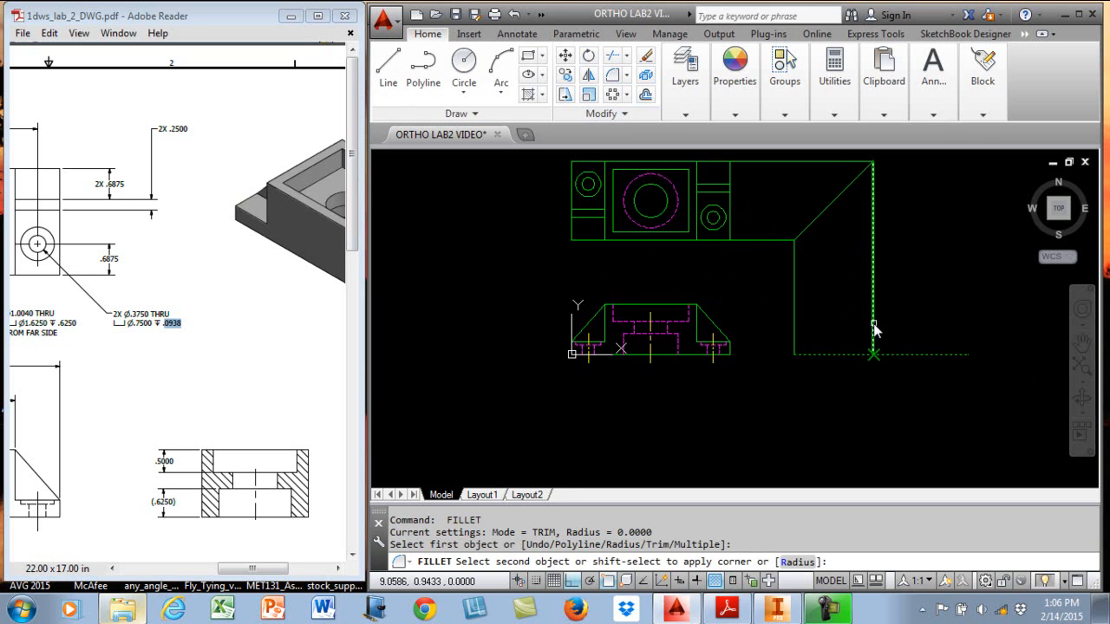
left_click(873, 326)
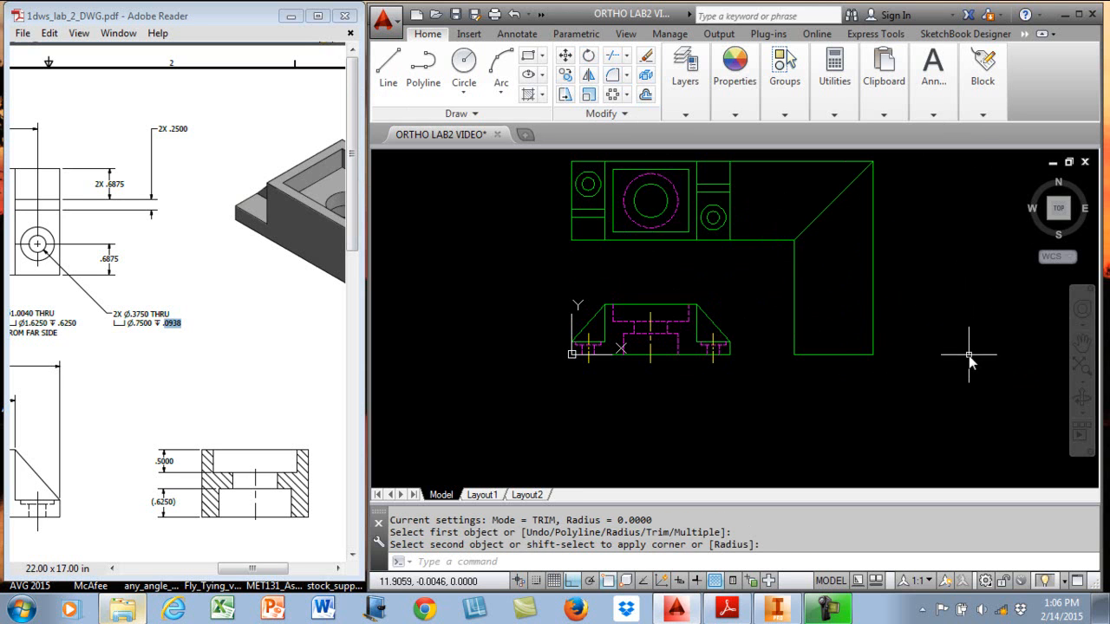
Project the front view's top edge horizontally from its right end to the side view's right vertical line.
left_click(388, 68)
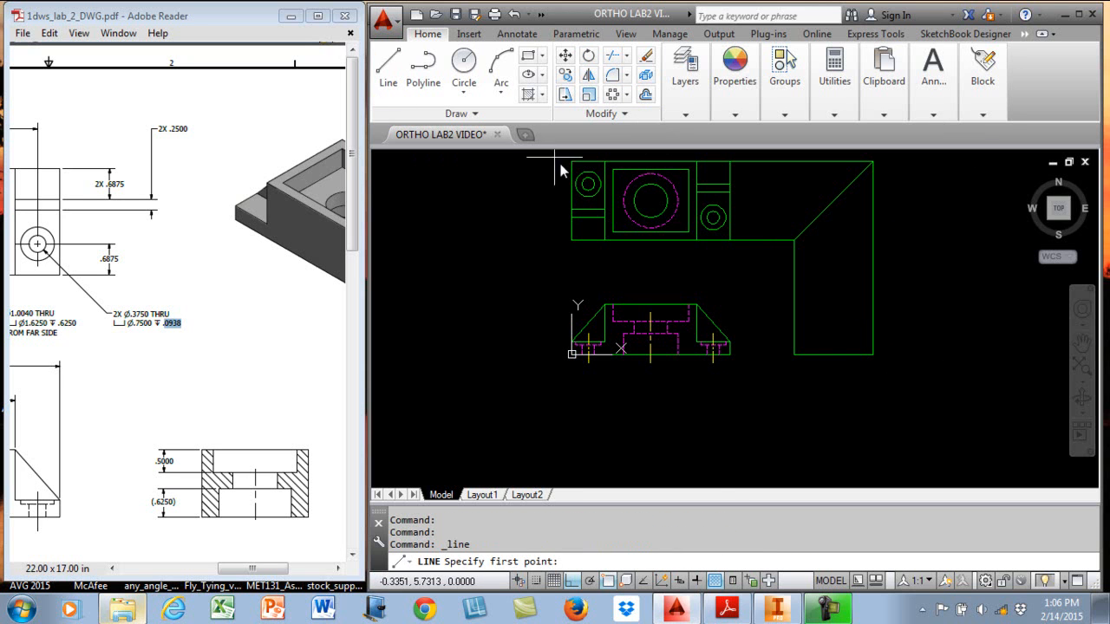
left_click(697, 305)
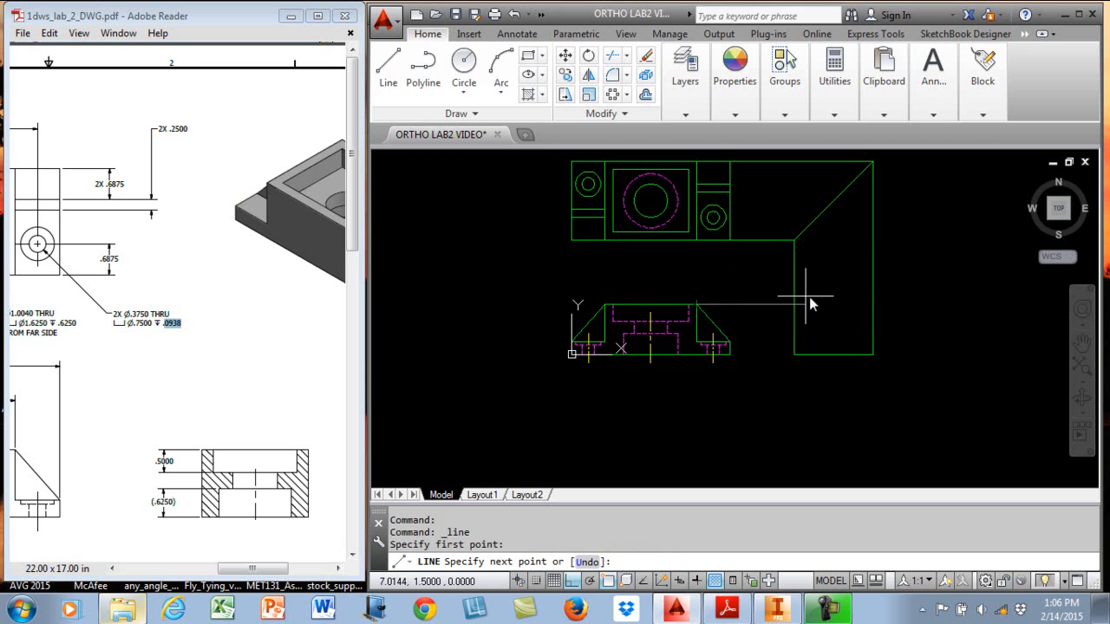
left_click(873, 305)
key("Return")
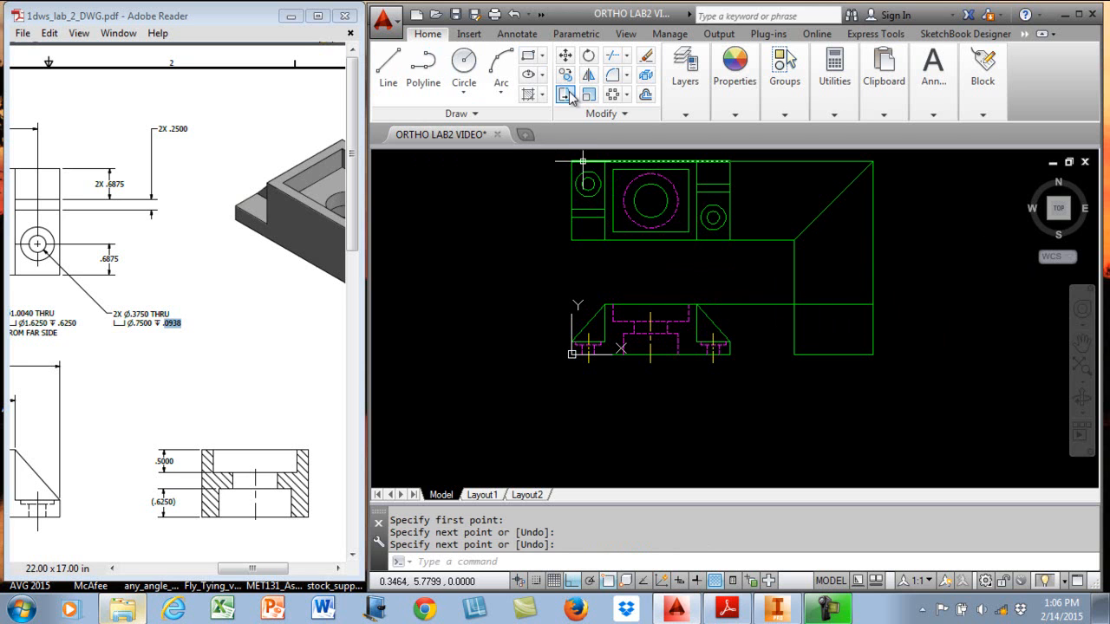
Trim away the projected top edge between the front view and the side view's left vertical line.
left_click(613, 75)
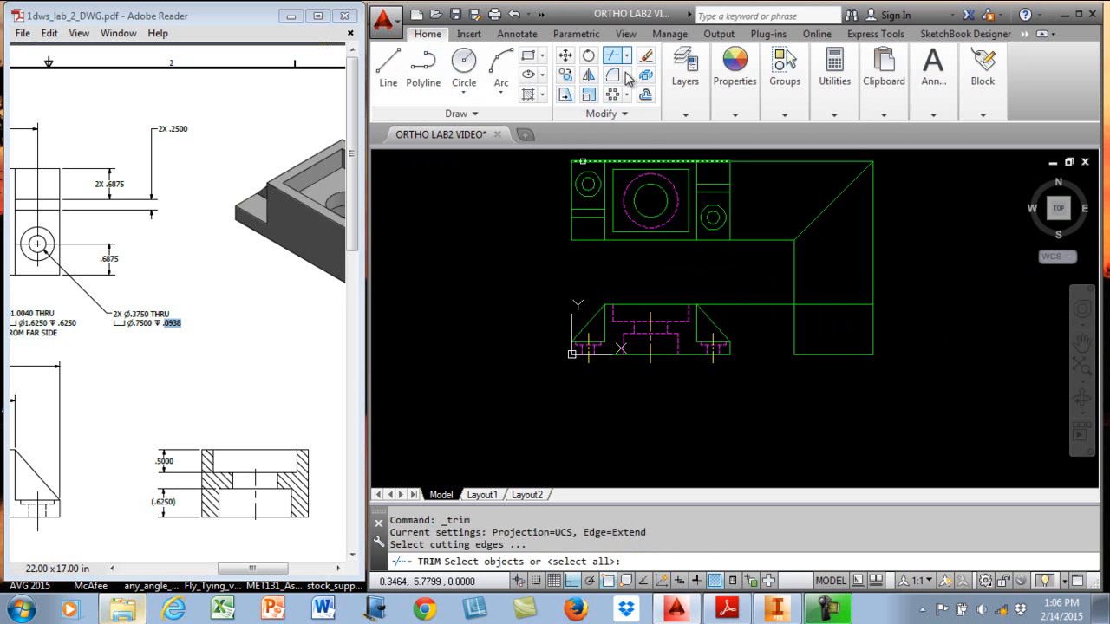
left_click(793, 269)
key("Return")
left_click(767, 305)
key("Return")
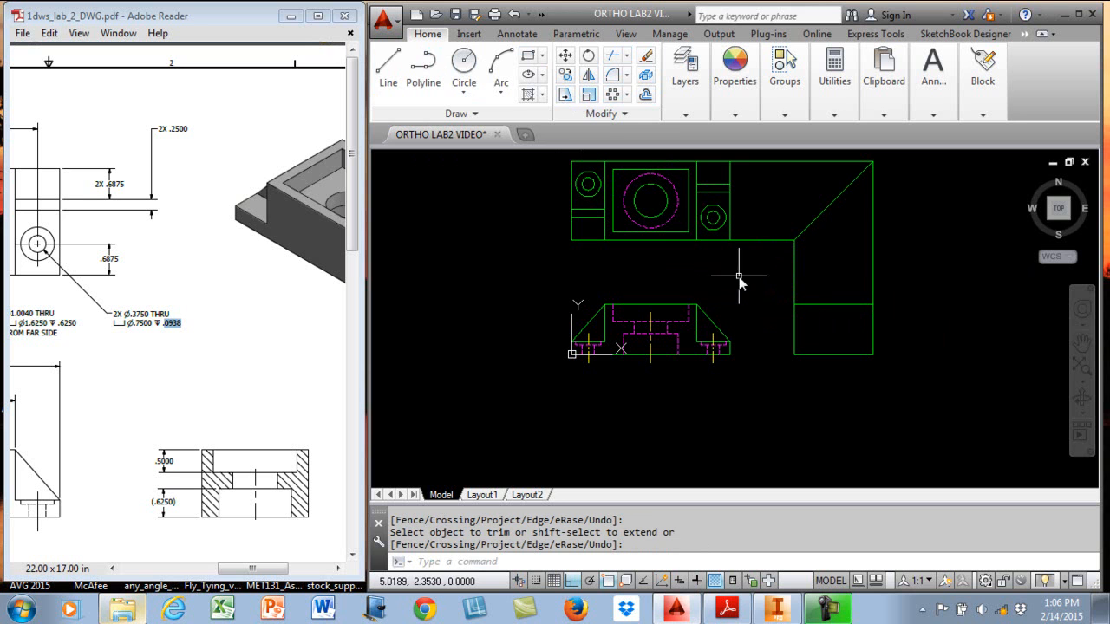
Project the front view's pocket floor and lower counterbore depth horizontally from their right hidden ends across the side view.
left_click(705, 324)
left_click(388, 65)
left_click(688, 320)
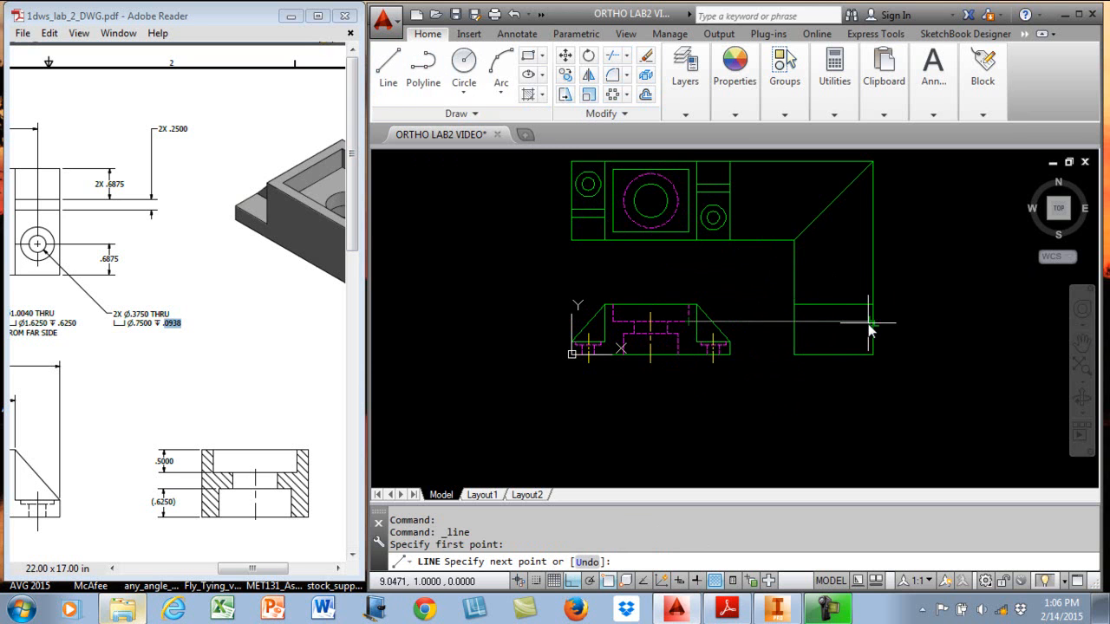
left_click(871, 322)
key("Return")
key("Return")
left_click(677, 334)
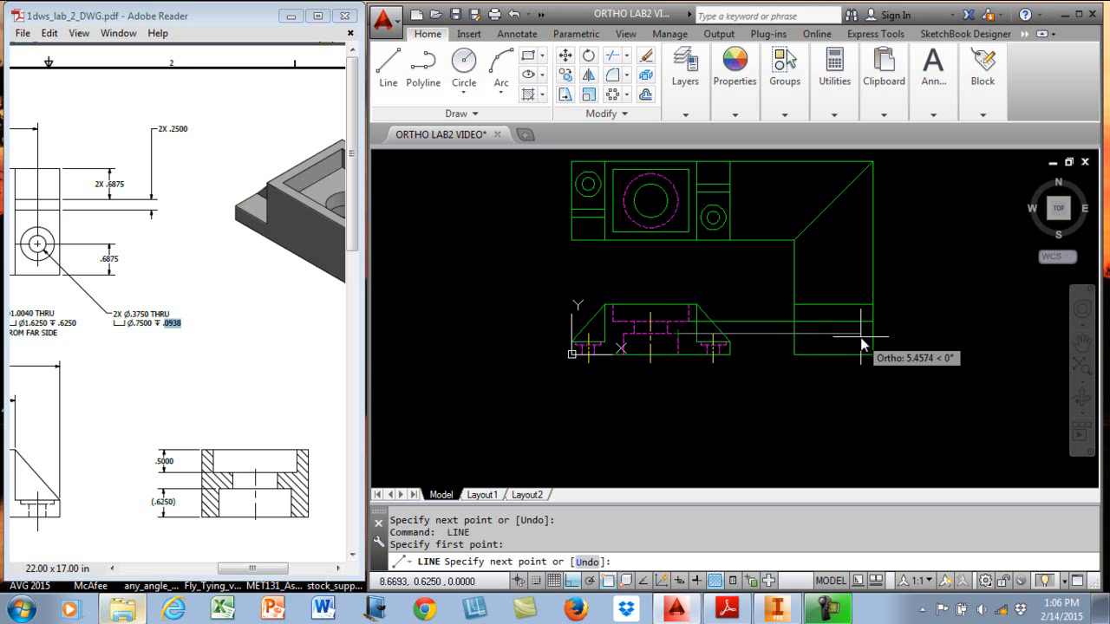
left_click(860, 337)
key("Return")
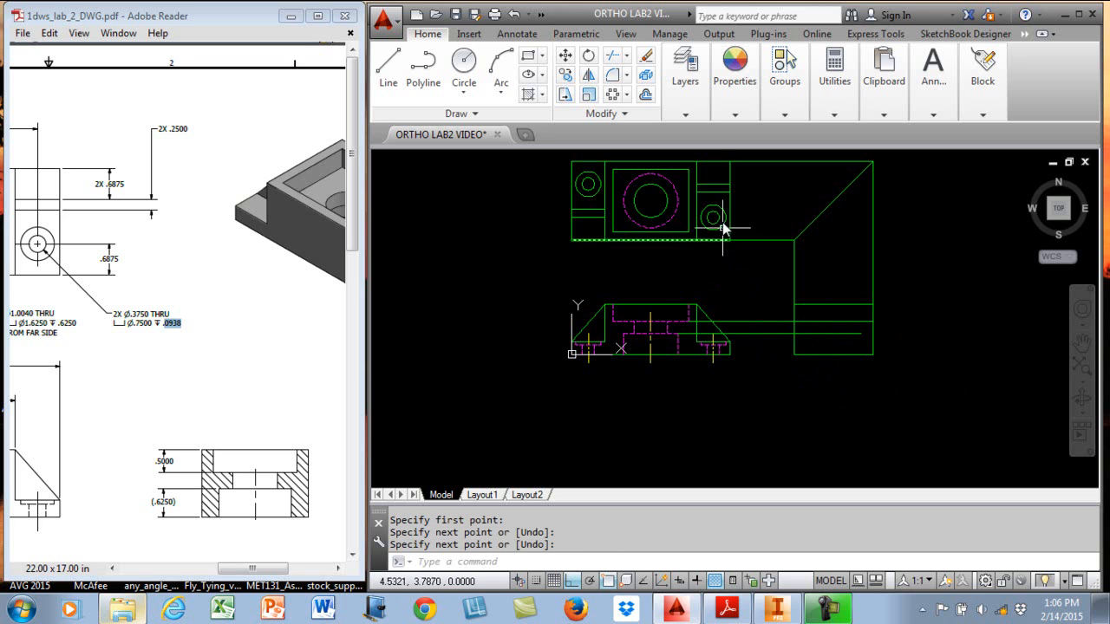
Draw a horizontal line from the bottom quadrant of the top view's large hidden circle past the miter line.
left_click(389, 70)
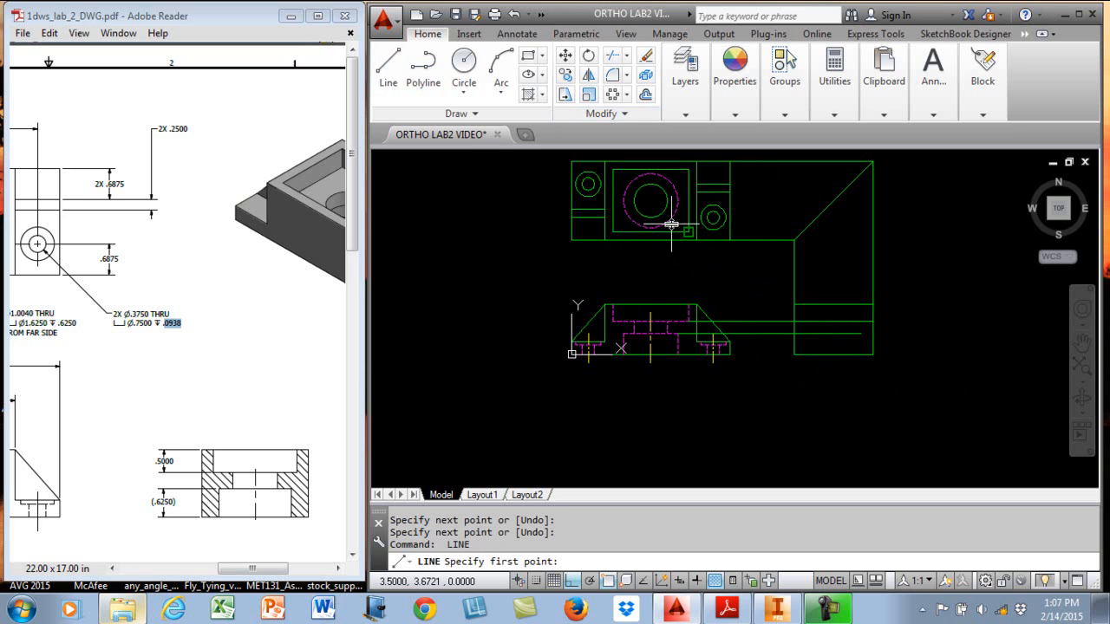
right_click(720, 276, "shift")
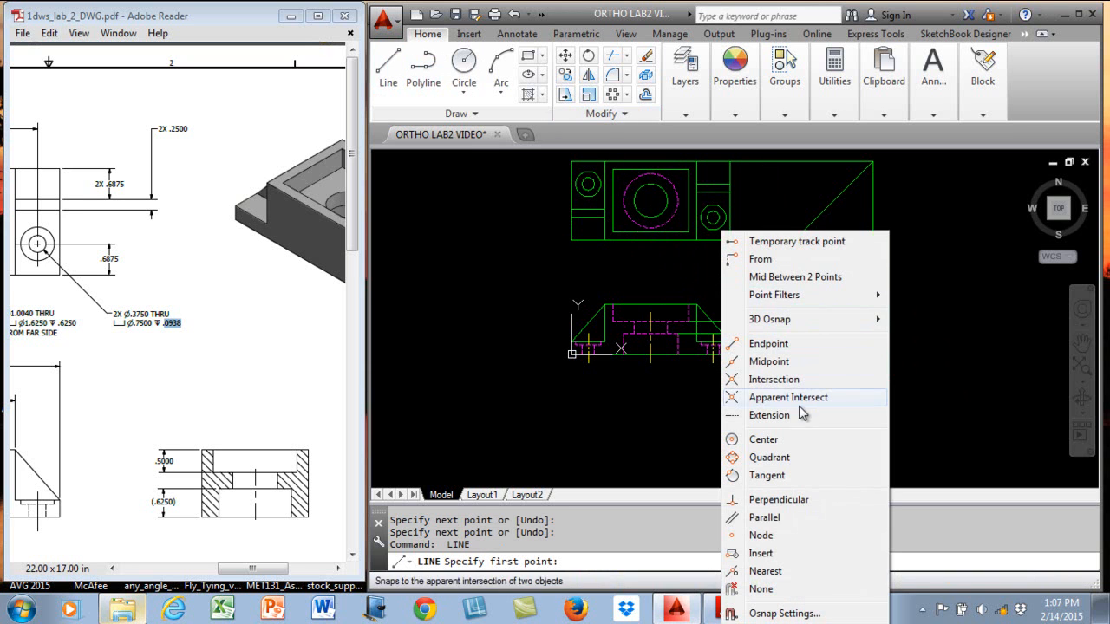
left_click(779, 457)
left_click(660, 226)
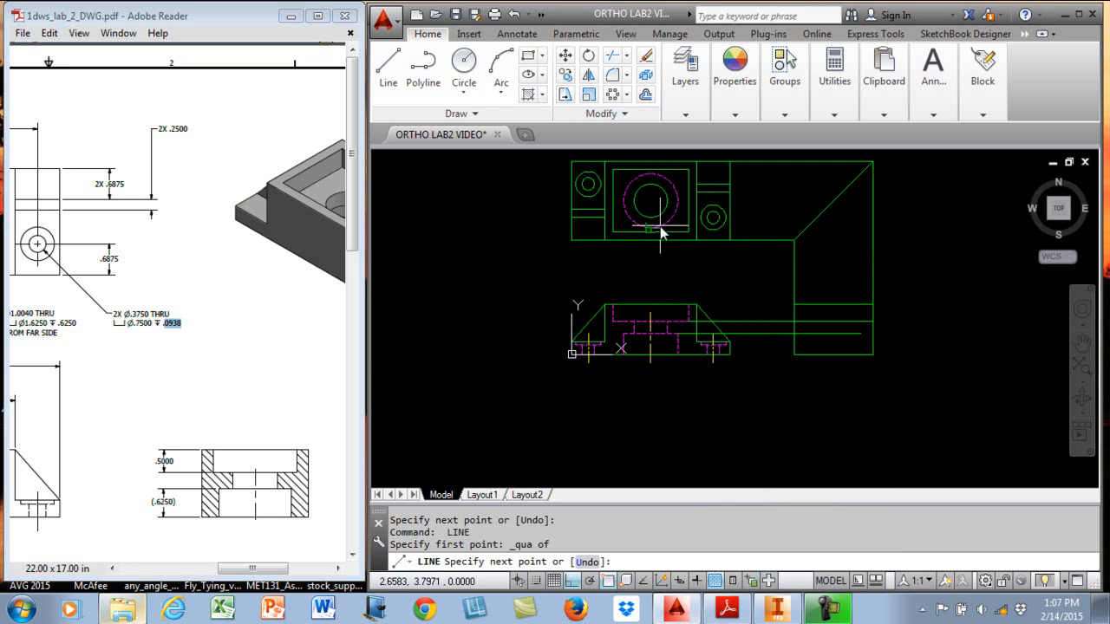
left_click(849, 249)
key("Return")
Draw a horizontal line from the bottom quadrant of the top view's central through-hole circle past the miter line.
key("Return")
right_click(748, 198, "shift")
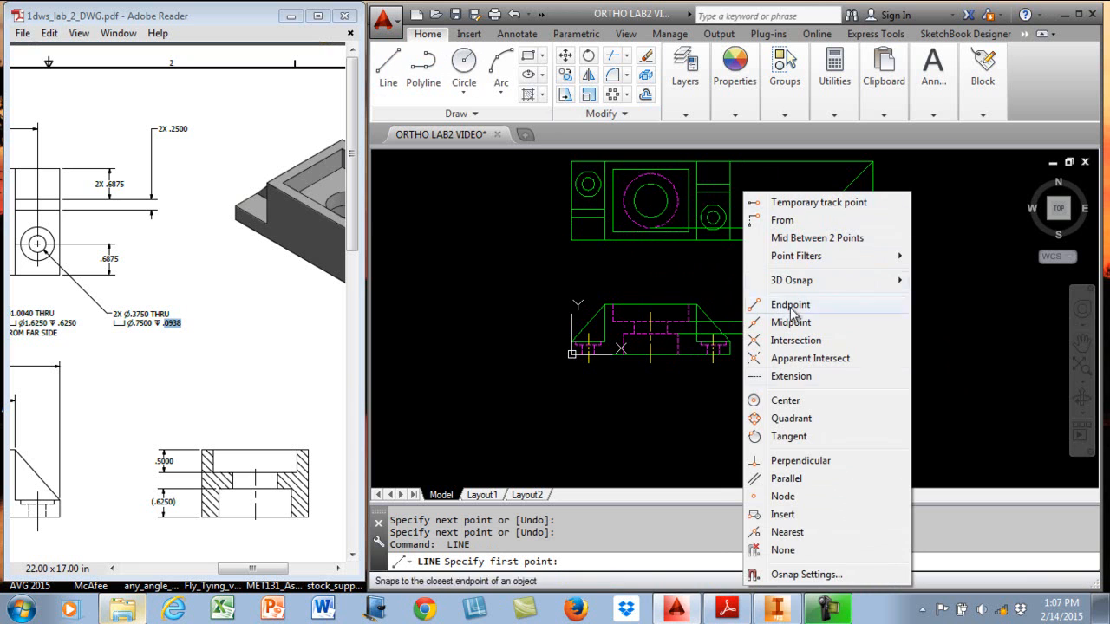
left_click(772, 420)
left_click(650, 219)
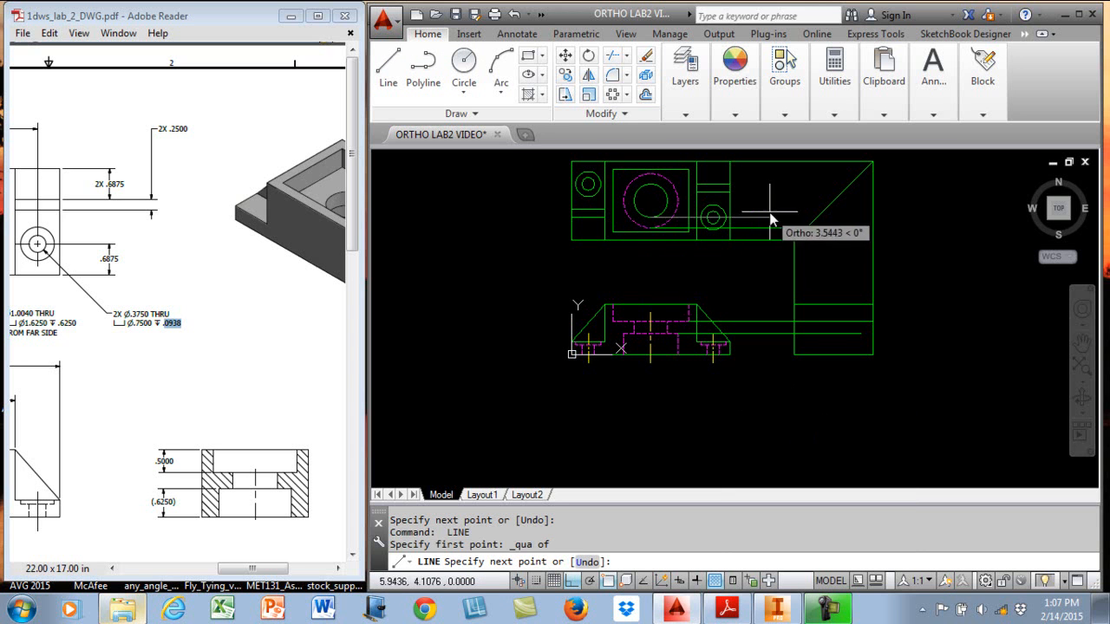
left_click(836, 223)
key("Return")
Draw a horizontal line from the pocket rectangle's lower-right corner past the miter line.
key("Return")
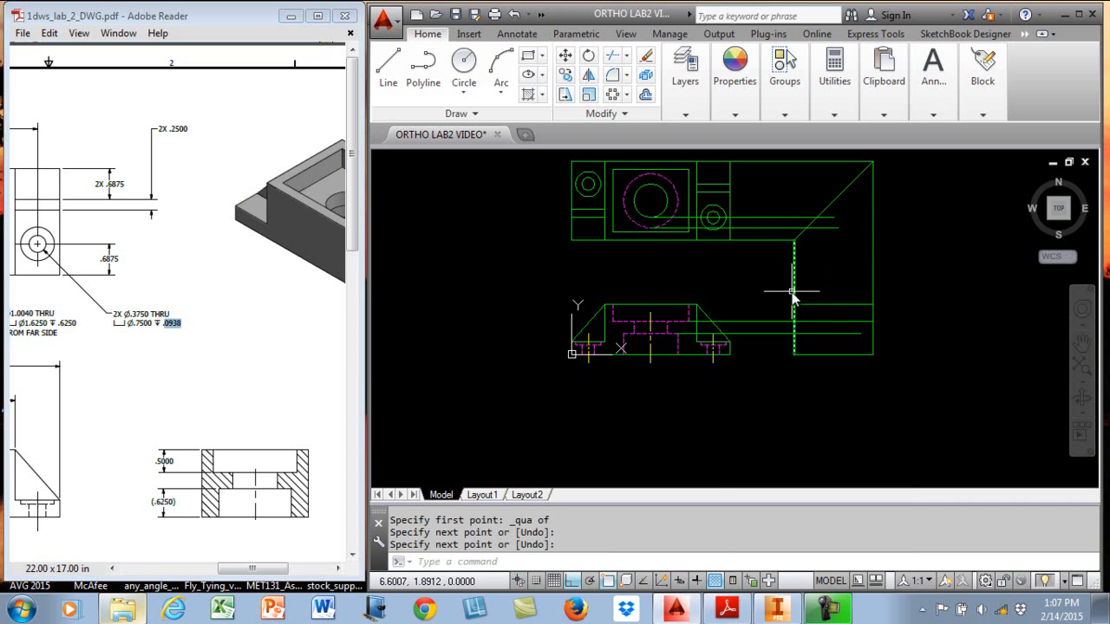
left_click(684, 231)
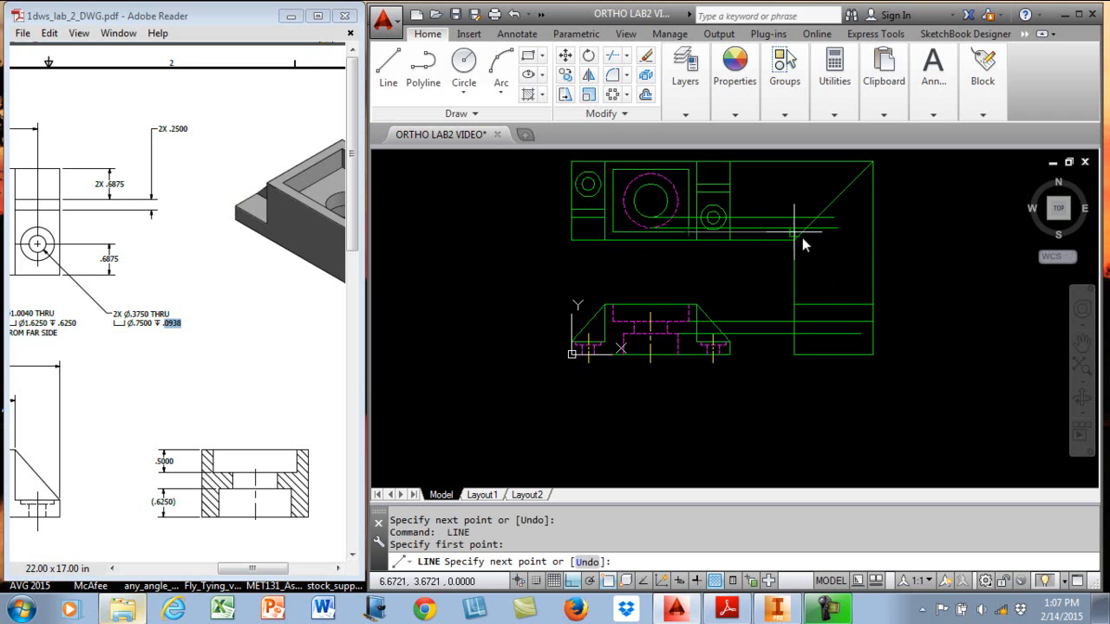
left_click(835, 239)
key("Return")
Try projecting the central through-hole's top quadrant horizontally past the miter line, and erase that line.
key("Return")
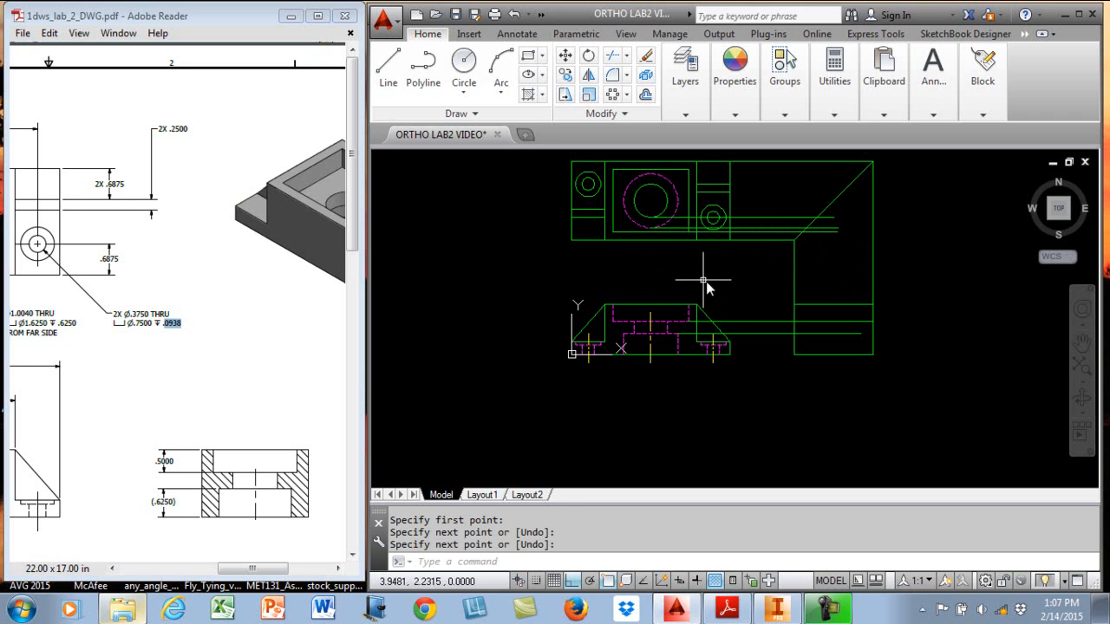
right_click(704, 190, "shift")
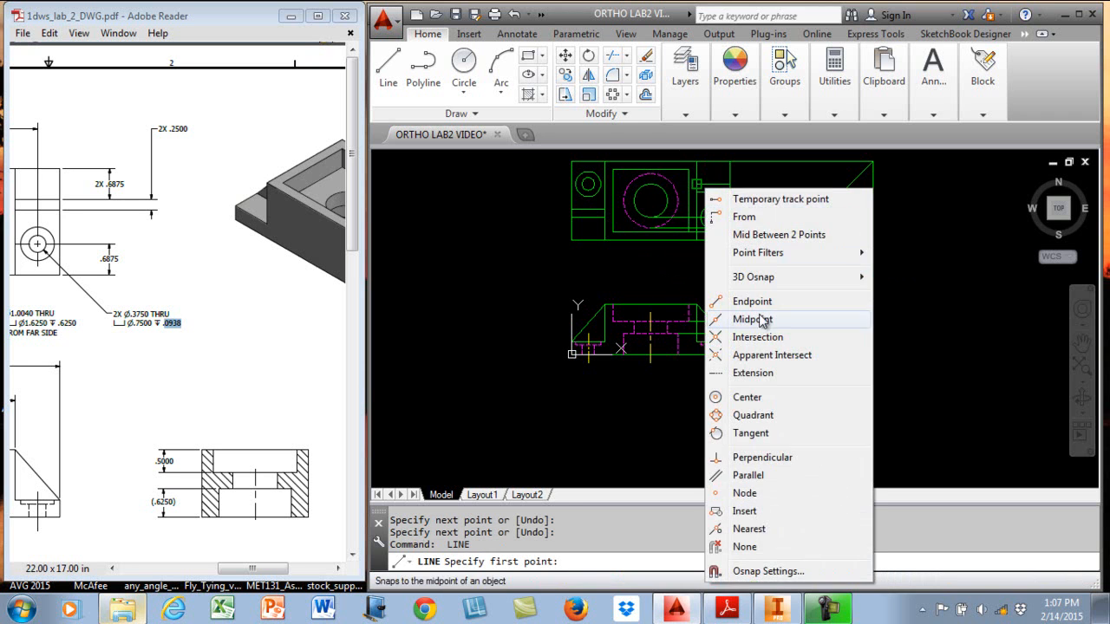
left_click(768, 416)
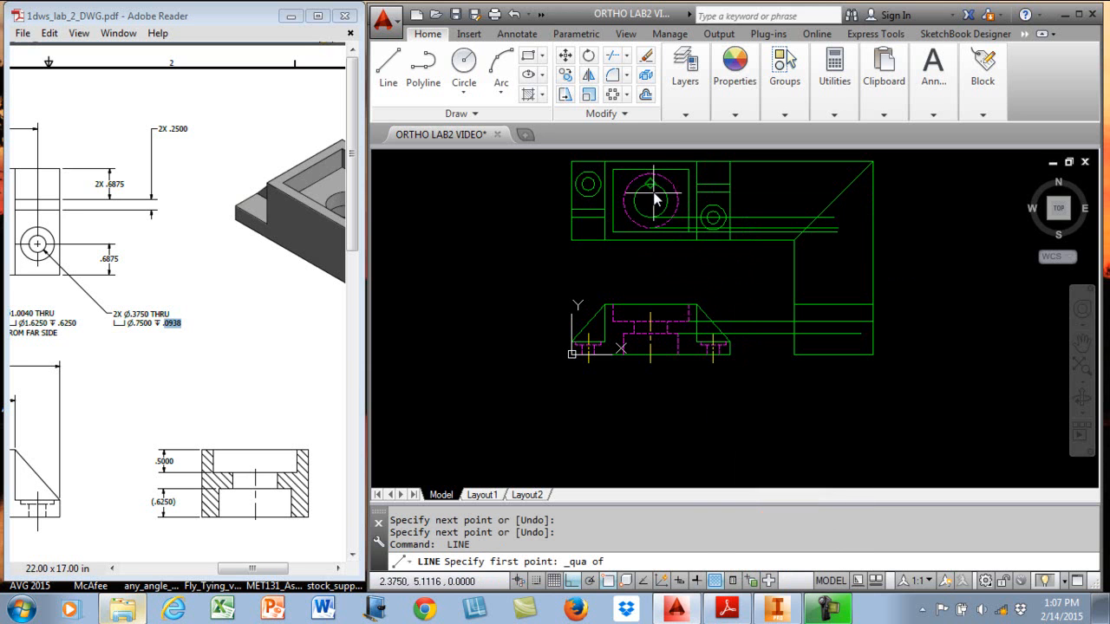
left_click(655, 187)
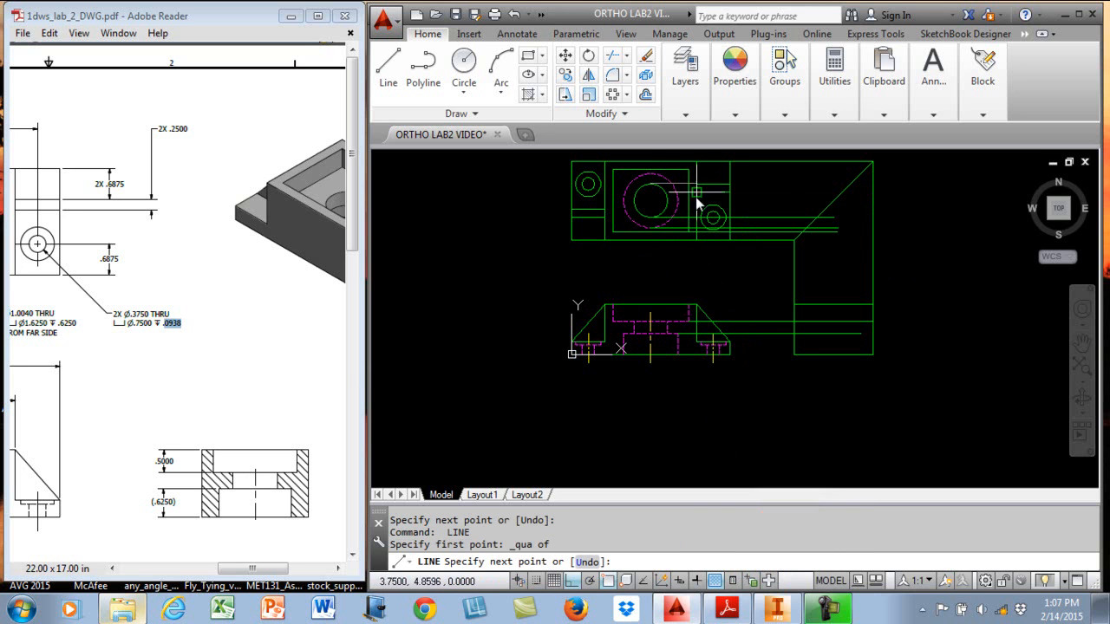
left_click(860, 205)
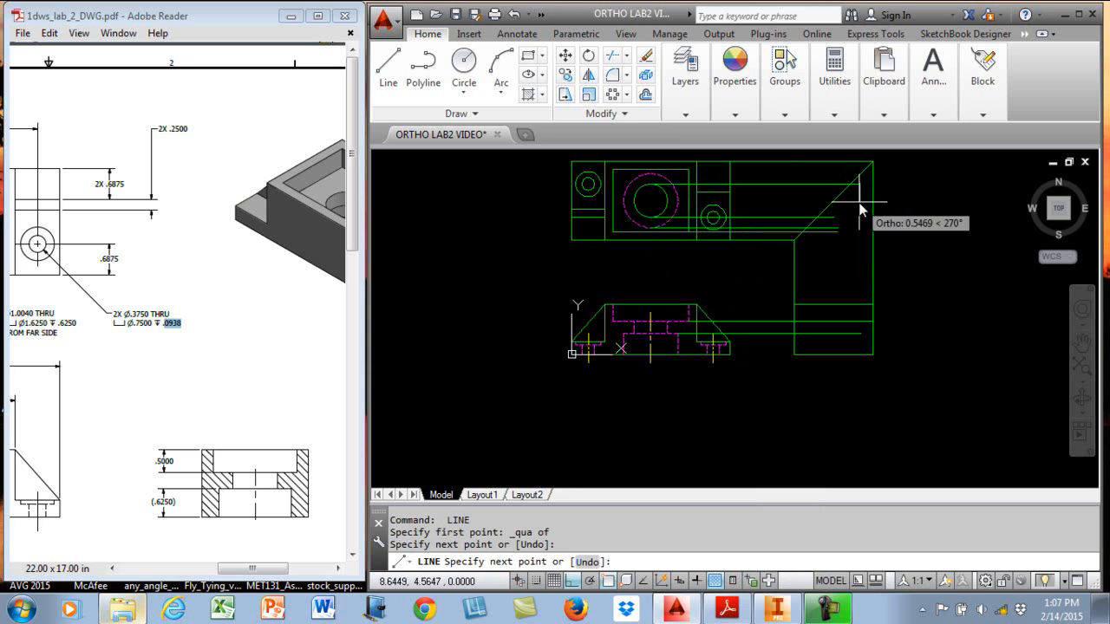
key("Return")
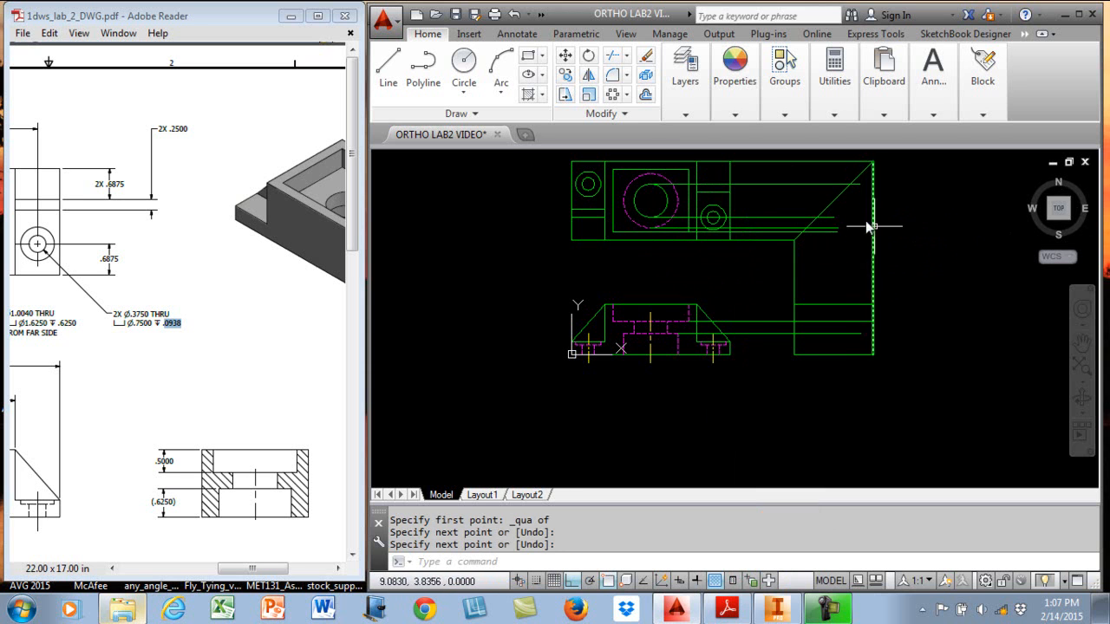
left_click(808, 184)
key("Delete")
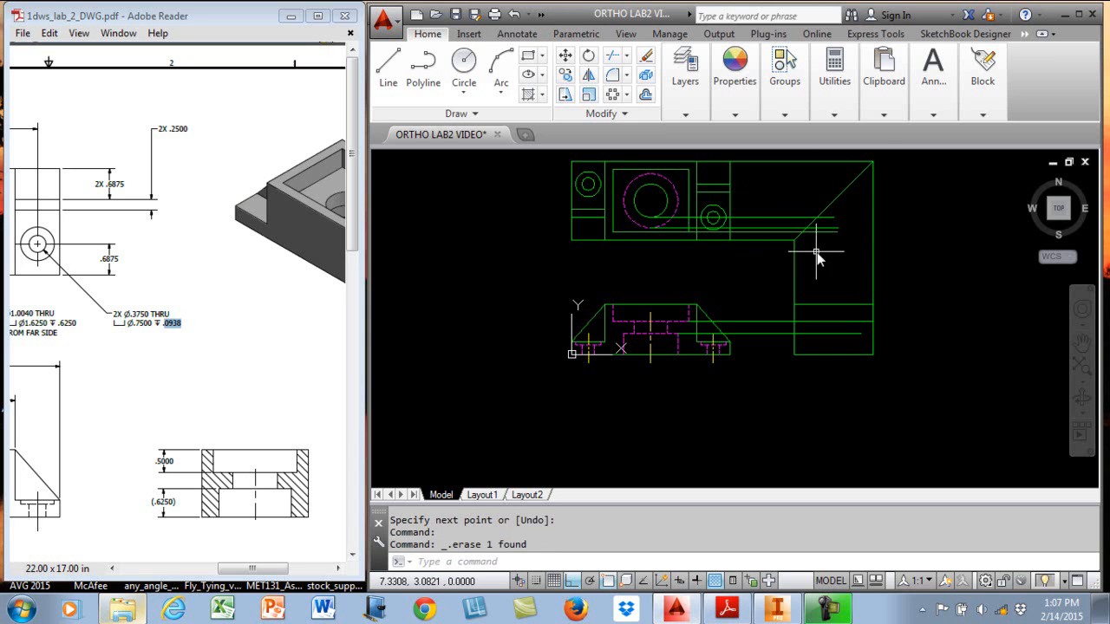
Trim the three horizontal projection lines back to the 45° miter line.
scroll(847, 249, "up", 2)
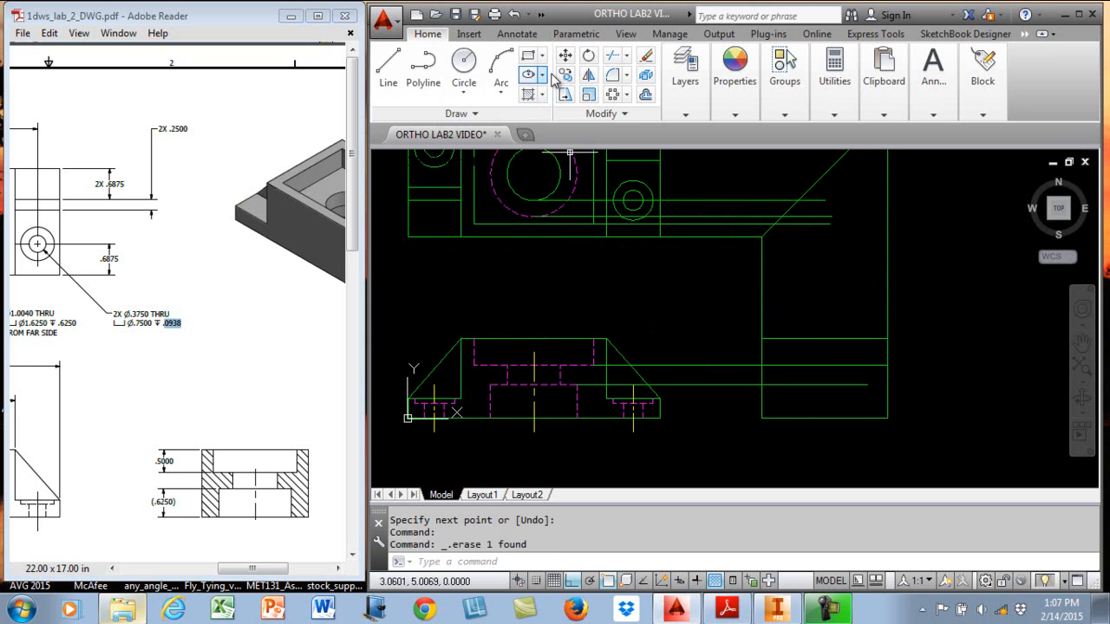
left_click(614, 57)
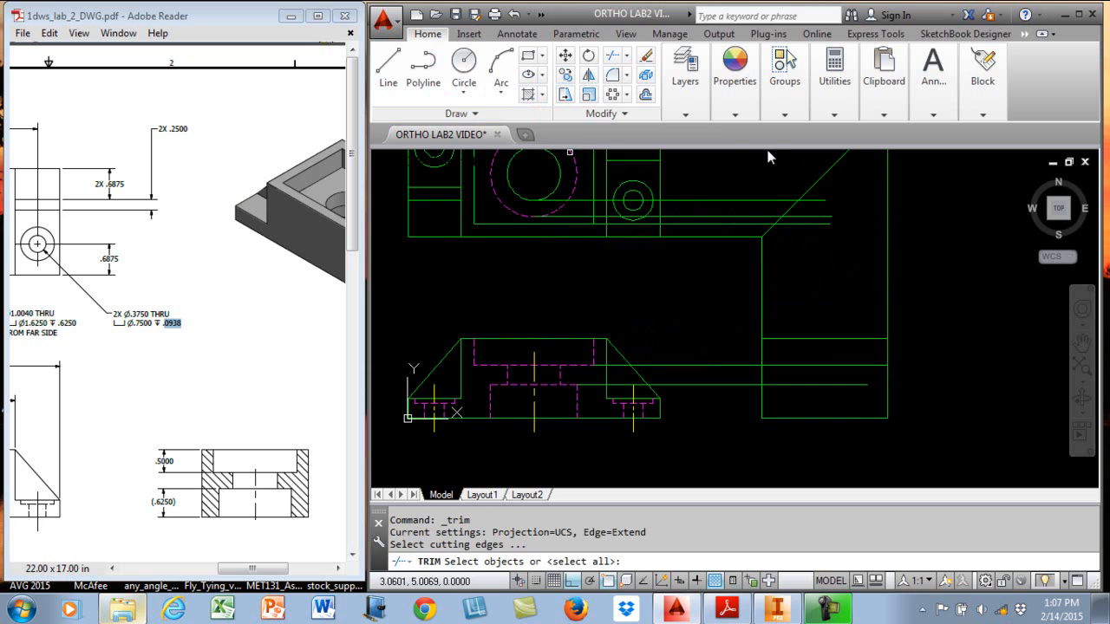
left_click(833, 173)
key("Return")
left_click(830, 190)
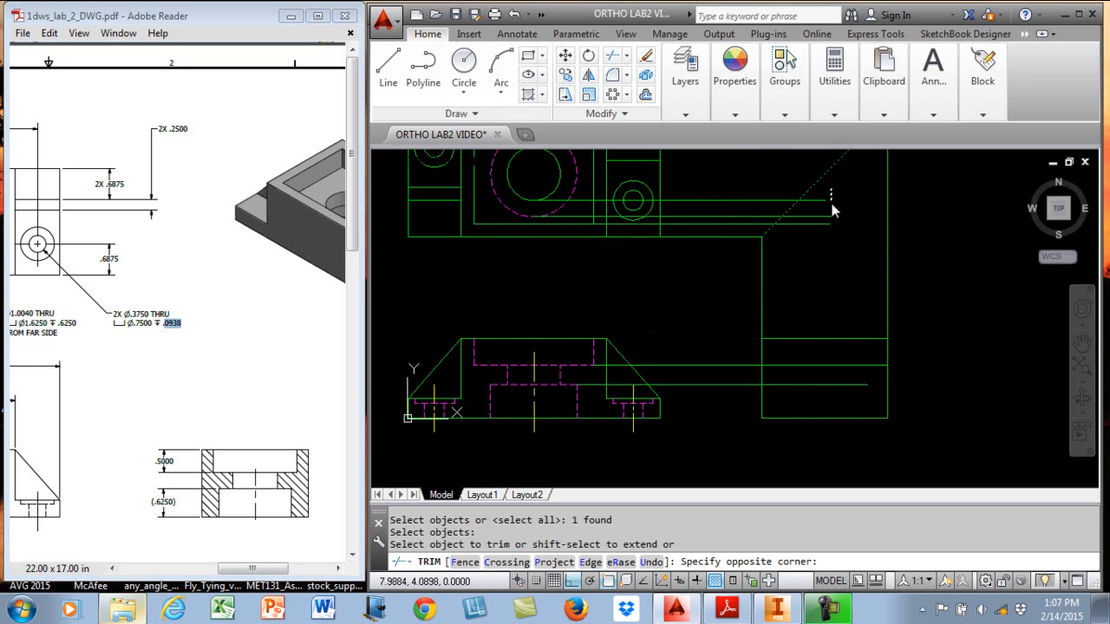
left_click(816, 252)
key("Return")
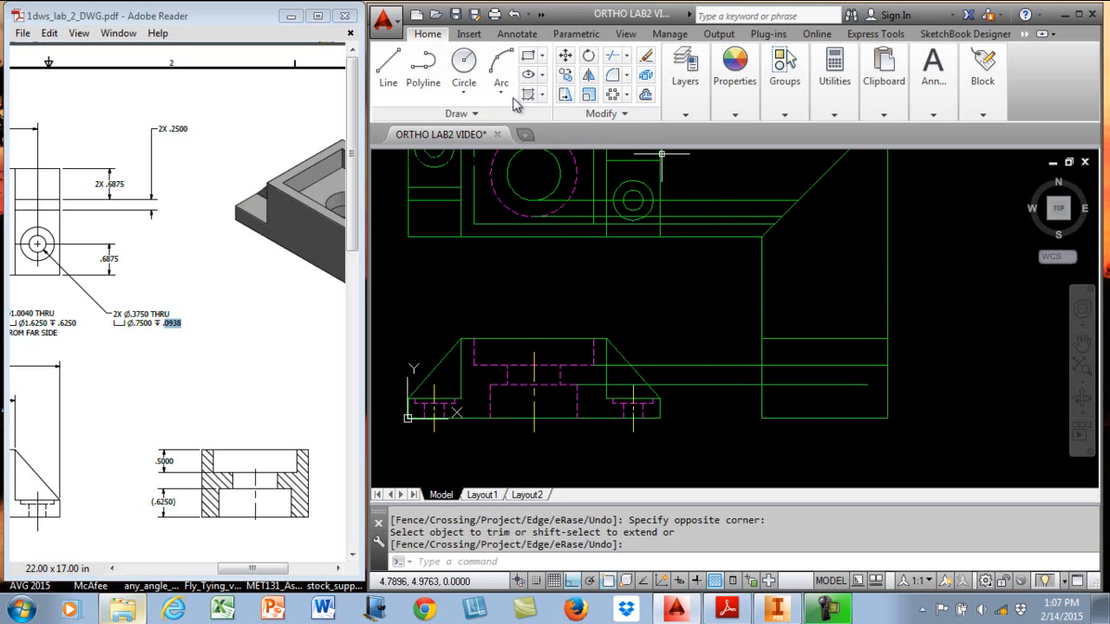
Drop vertical lines from the miter line: the pocket edge to the pocket floor line, and the counterbore edge to the side view's baseline.
left_click(392, 74)
left_click(773, 229)
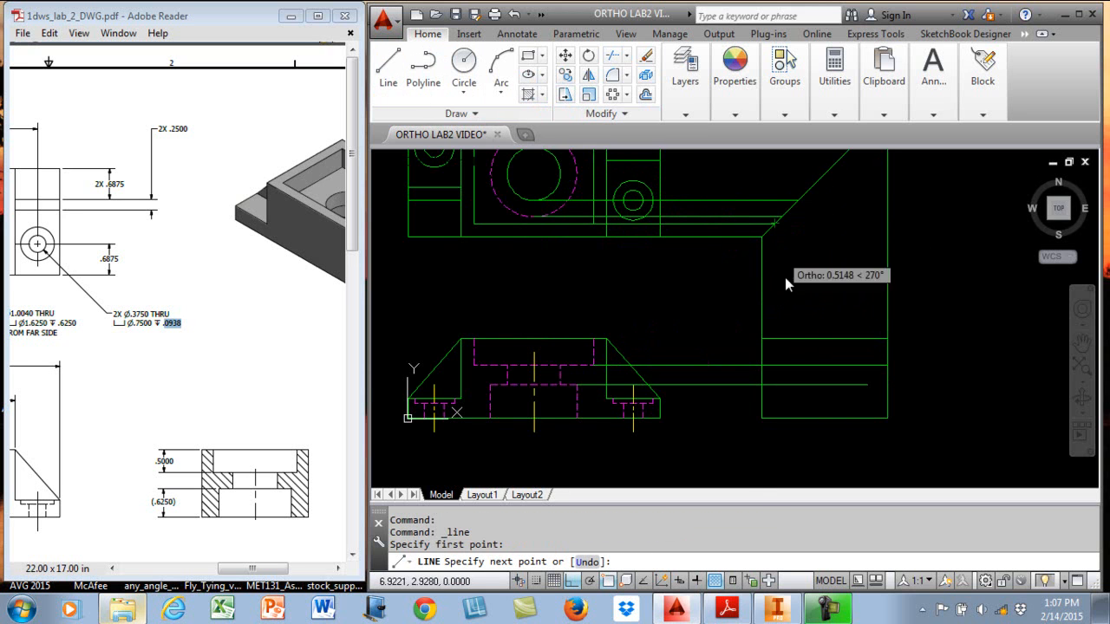
left_click(784, 364)
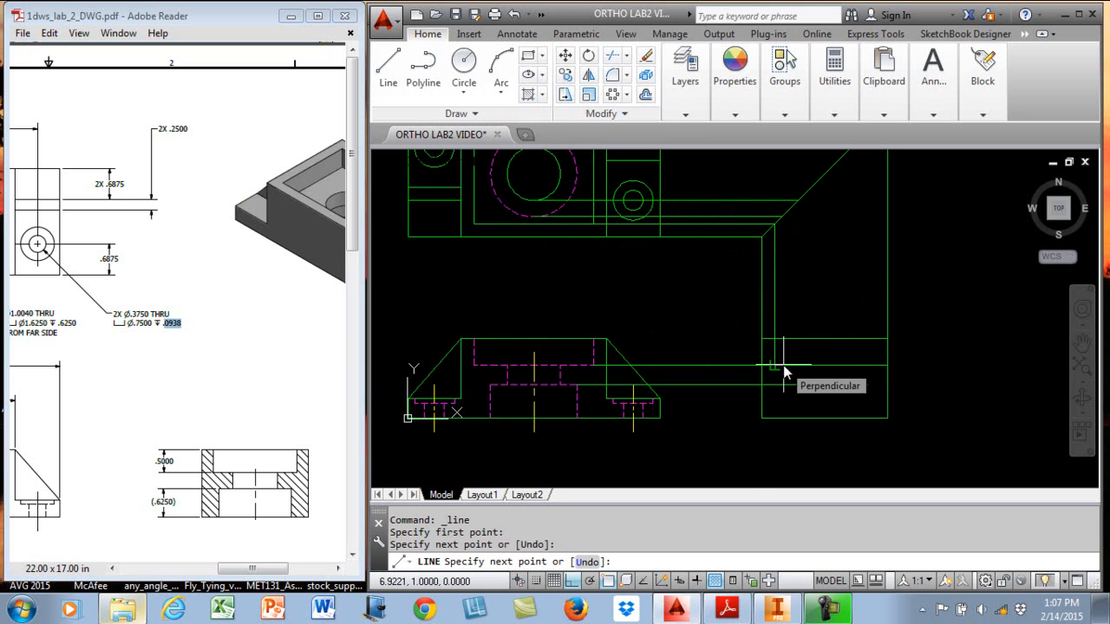
key("Return")
key("Return")
left_click(785, 218)
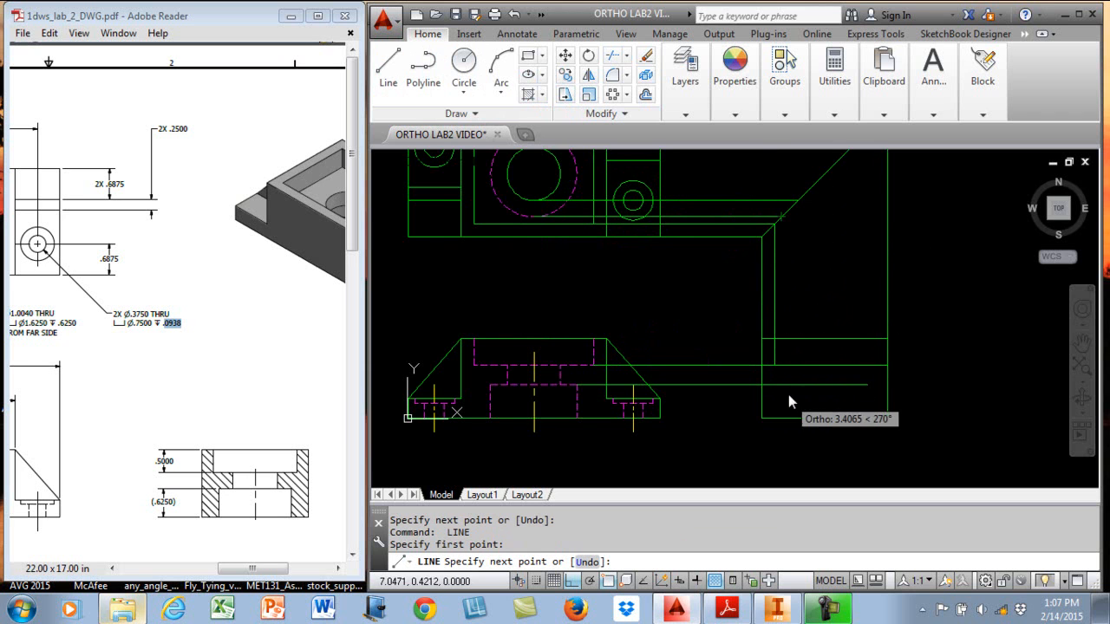
left_click(785, 417)
key("Return")
Drop a vertical line from the through-hole's miter intersection perpendicular to the counterbore depth line.
key("Return")
left_click(799, 199)
left_click(808, 386)
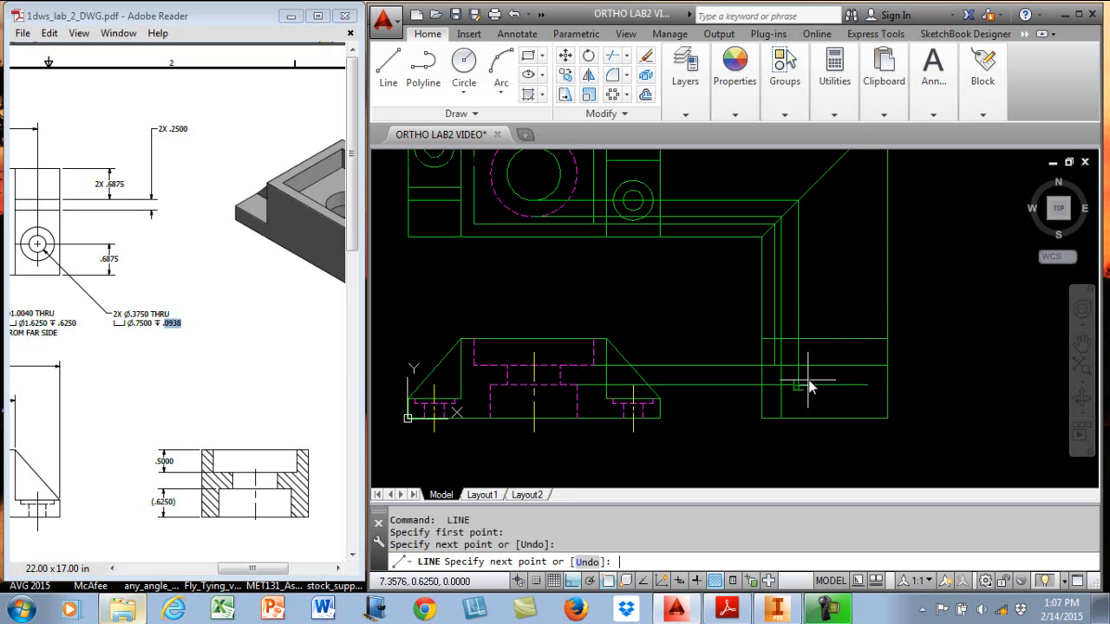
key("Return")
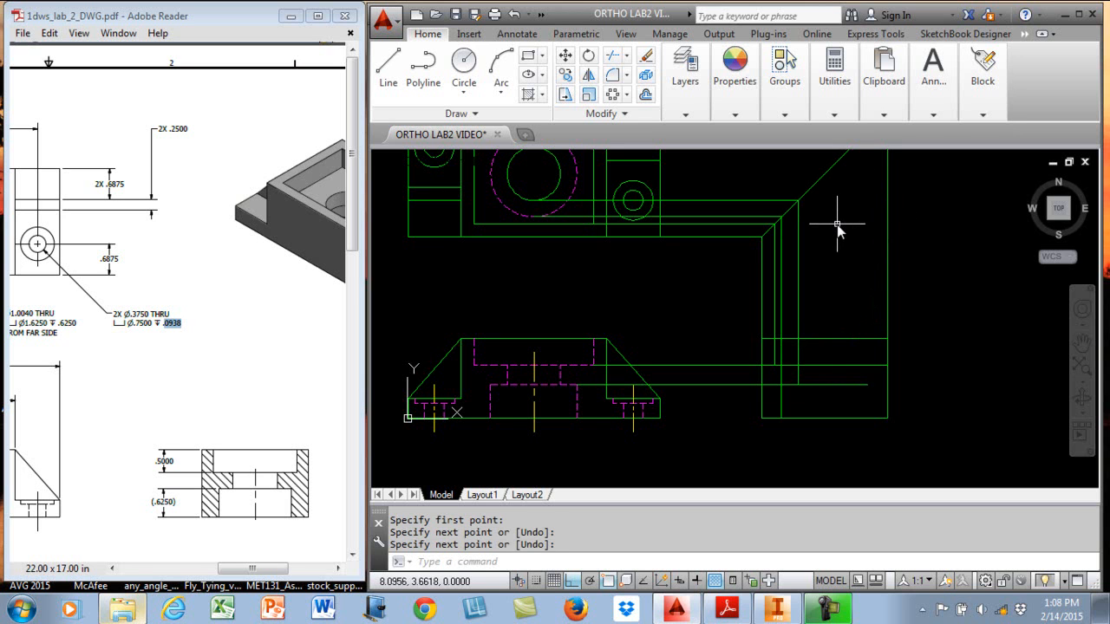
Fillet the pocket floor with the pocket wall, and the counterbore depth line with the counterbore wall, at radius 0.
left_click(614, 76)
left_click(838, 369)
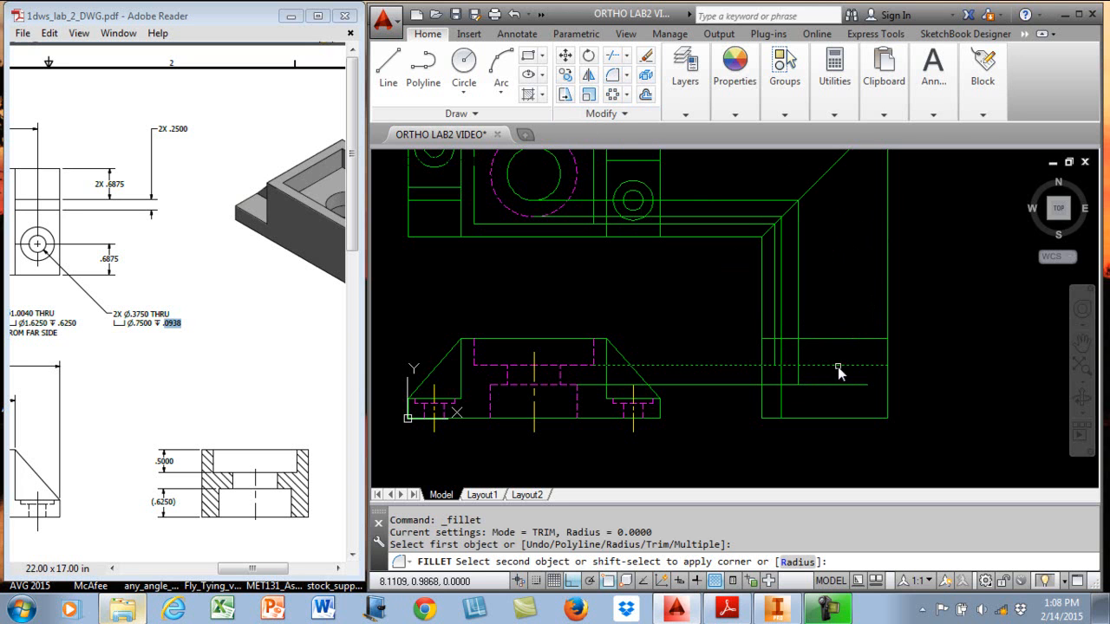
left_click(776, 351)
key("Return")
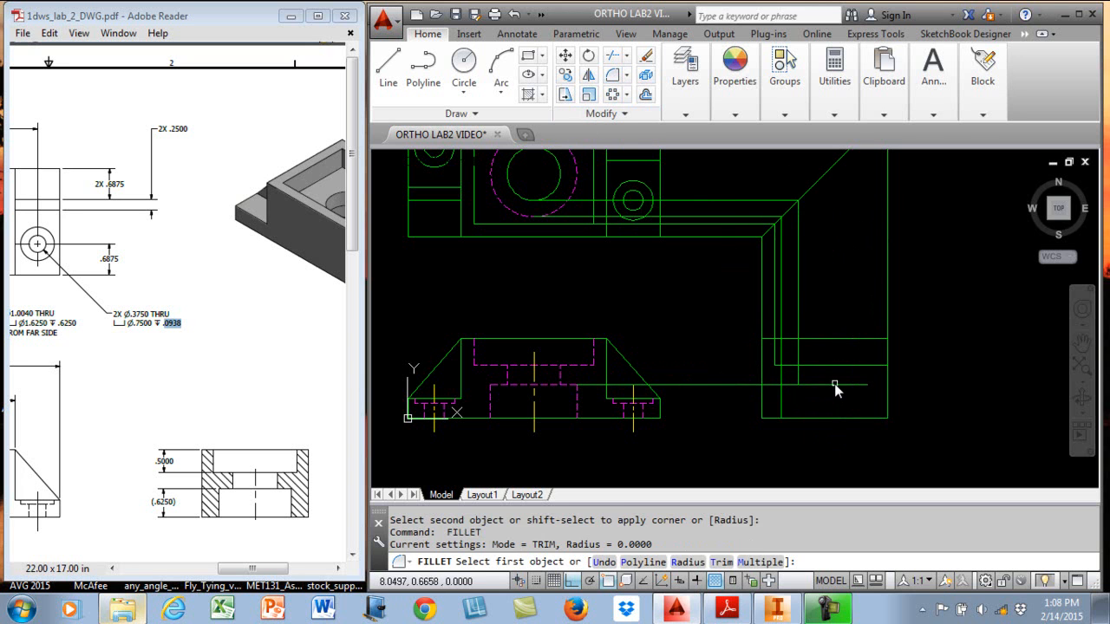
left_click(805, 386)
left_click(781, 390)
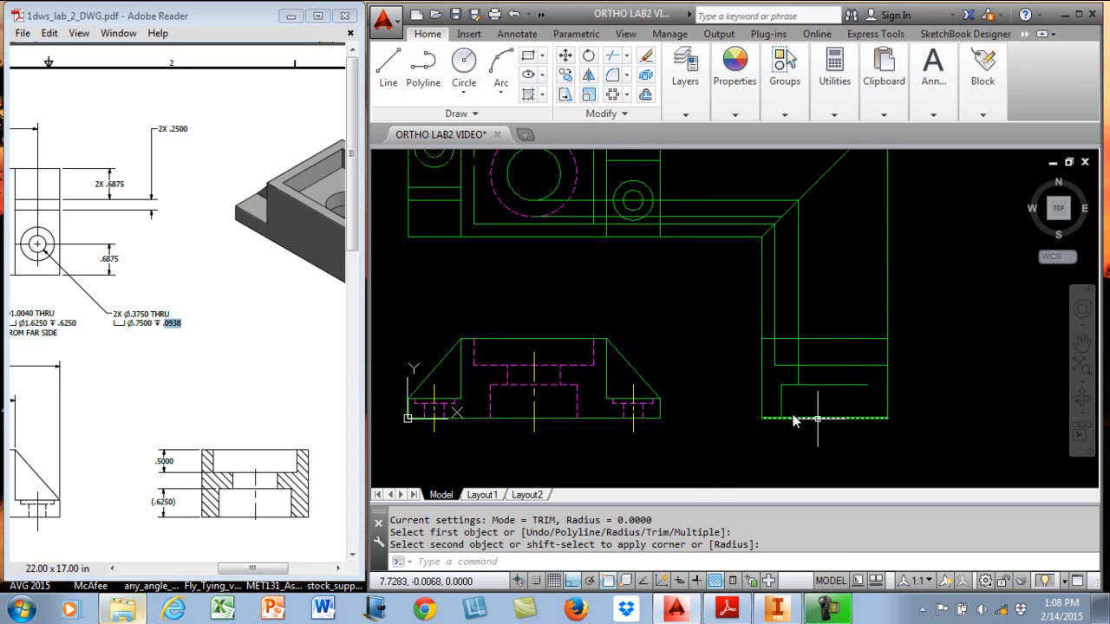
Trim the through-hole's vertical line above the pocket floor in the side view.
left_click(613, 55)
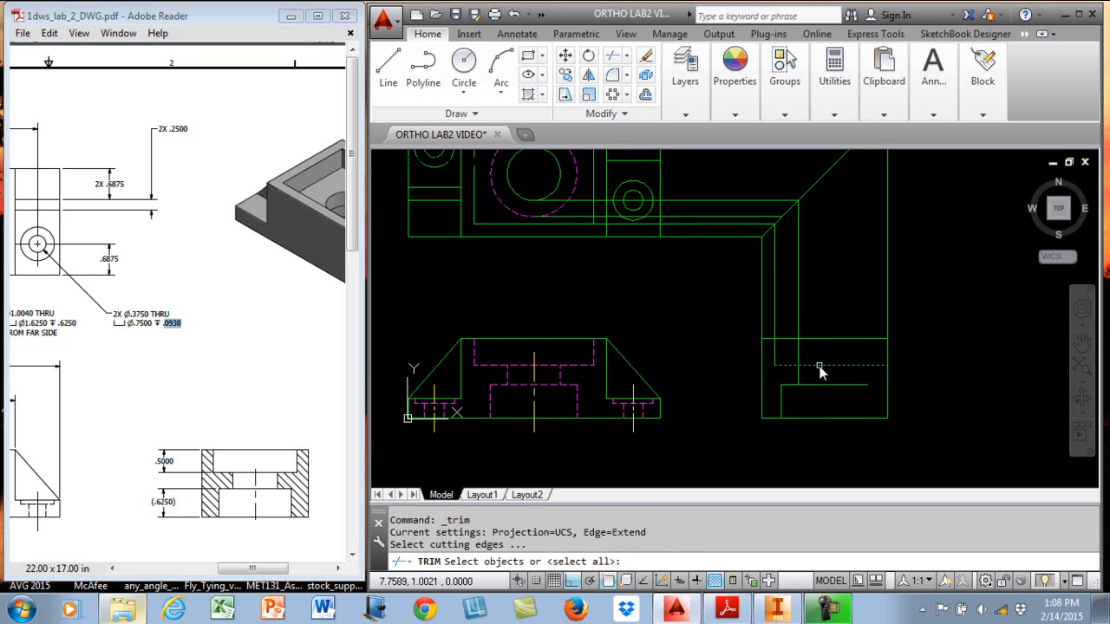
left_click(819, 366)
key("Return")
left_click(799, 233)
key("Return")
Trim the pocket wall and both outer vertical lines above the side view's top edge.
key("Return")
left_click(816, 339)
key("Return")
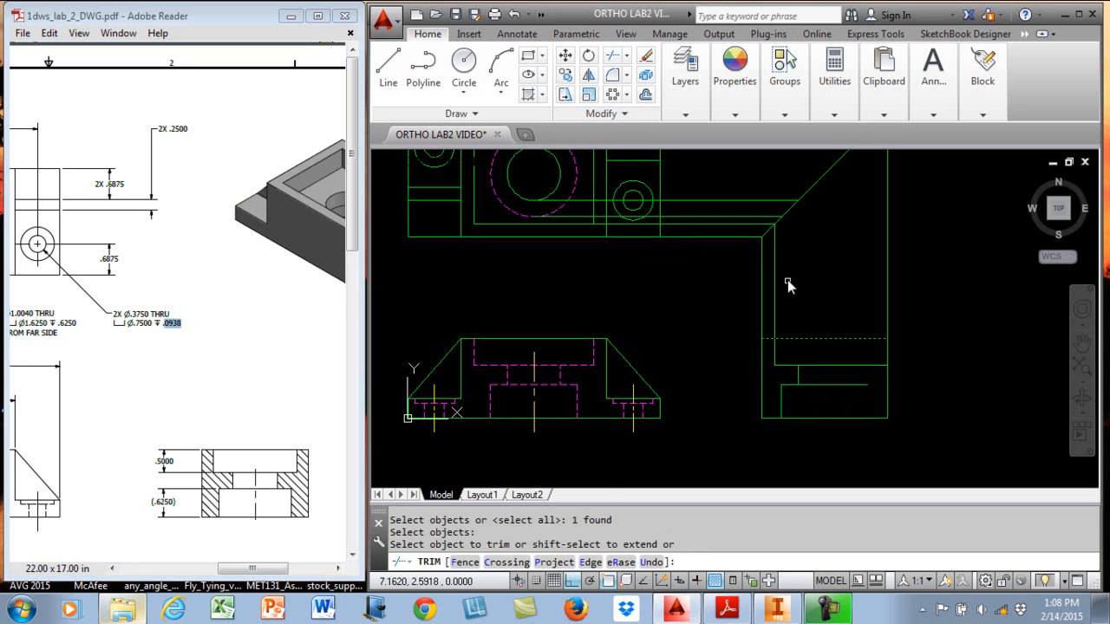
left_click(773, 259)
left_click(763, 272)
left_click(888, 261)
key("Return")
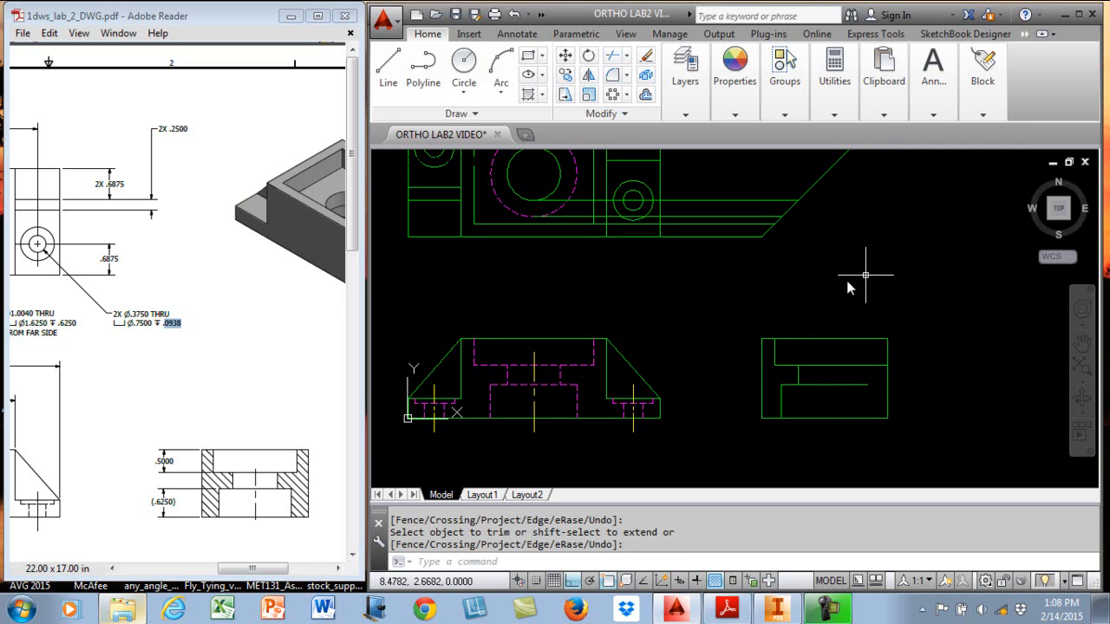
Save the drawing and mirror the side view's pocket wall, through-hole line and counterbore wall about the vertical through the top edge's midpoint, keeping the originals.
left_click(452, 14)
left_click(589, 74)
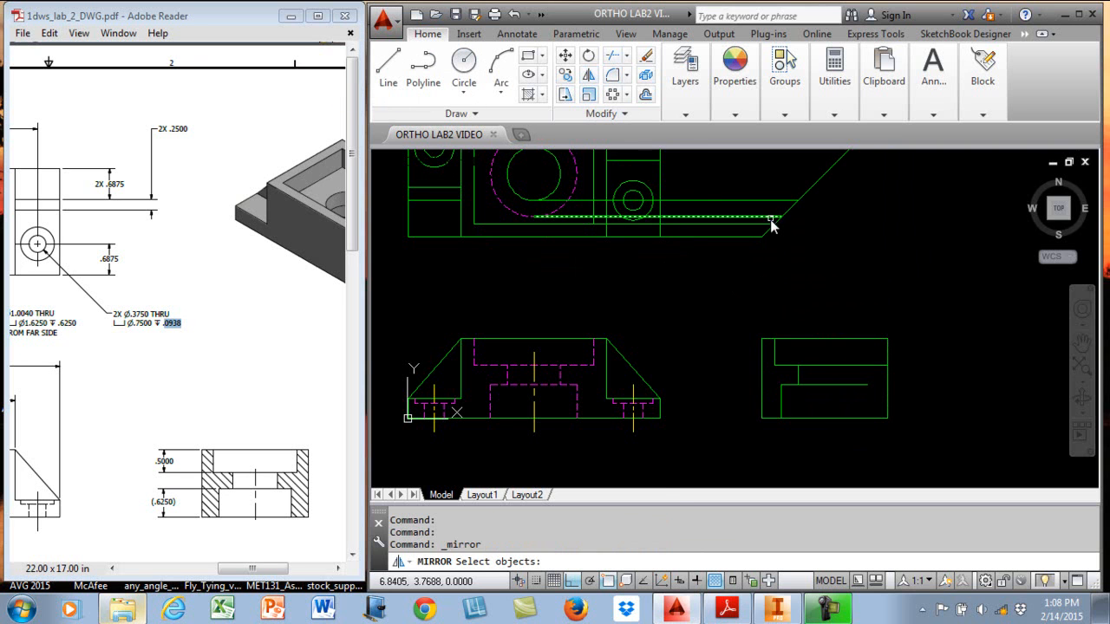
left_click(781, 392)
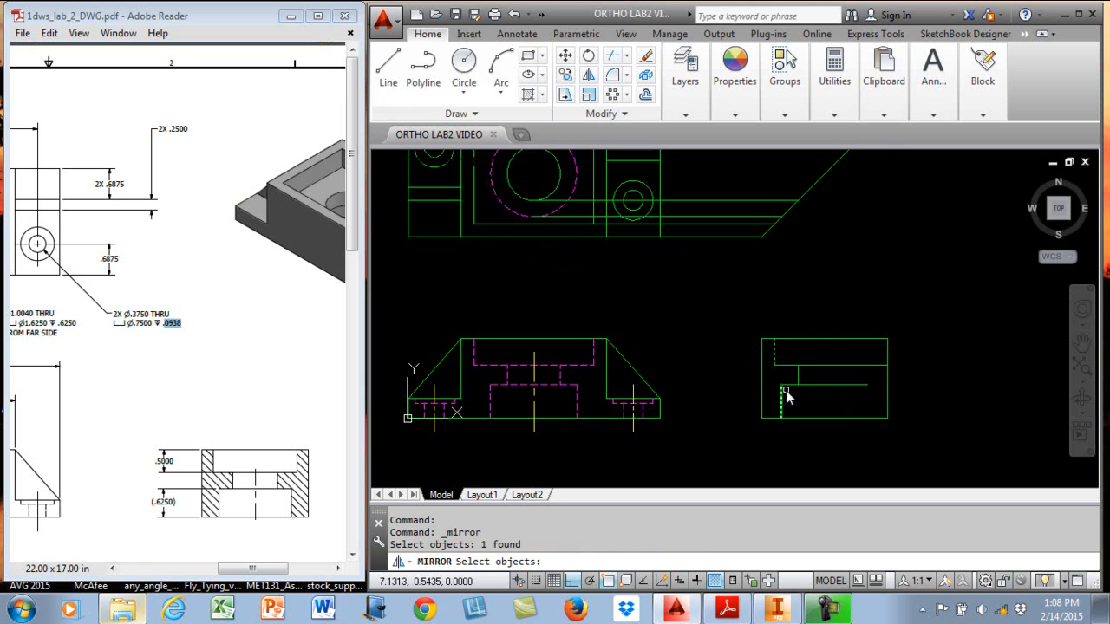
left_click(796, 373)
left_click(781, 413)
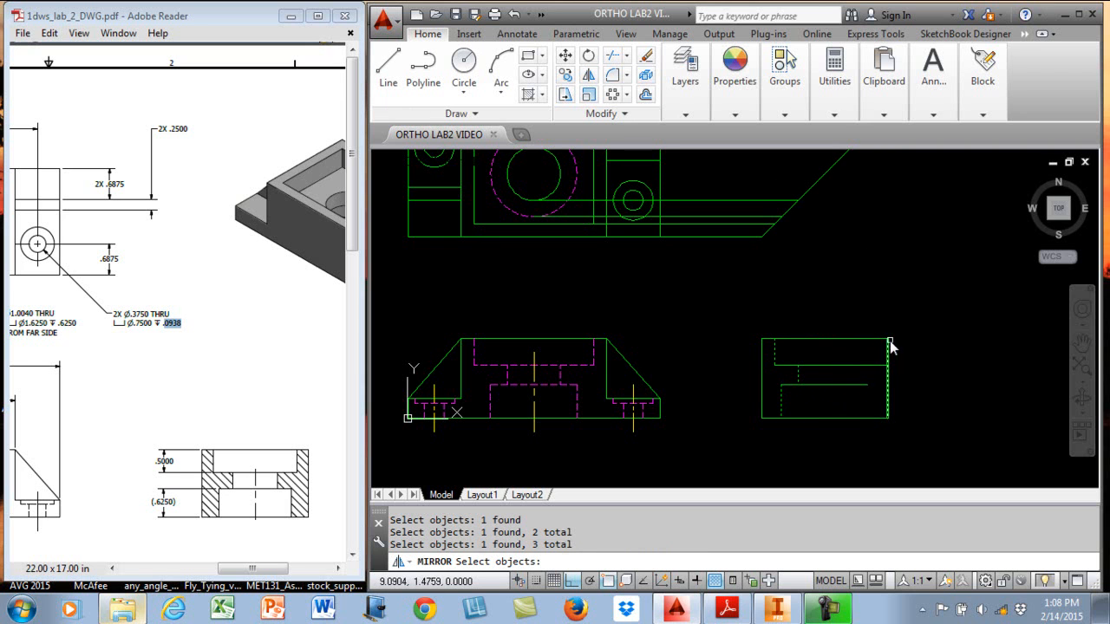
key("Return")
right_click(850, 250, "shift")
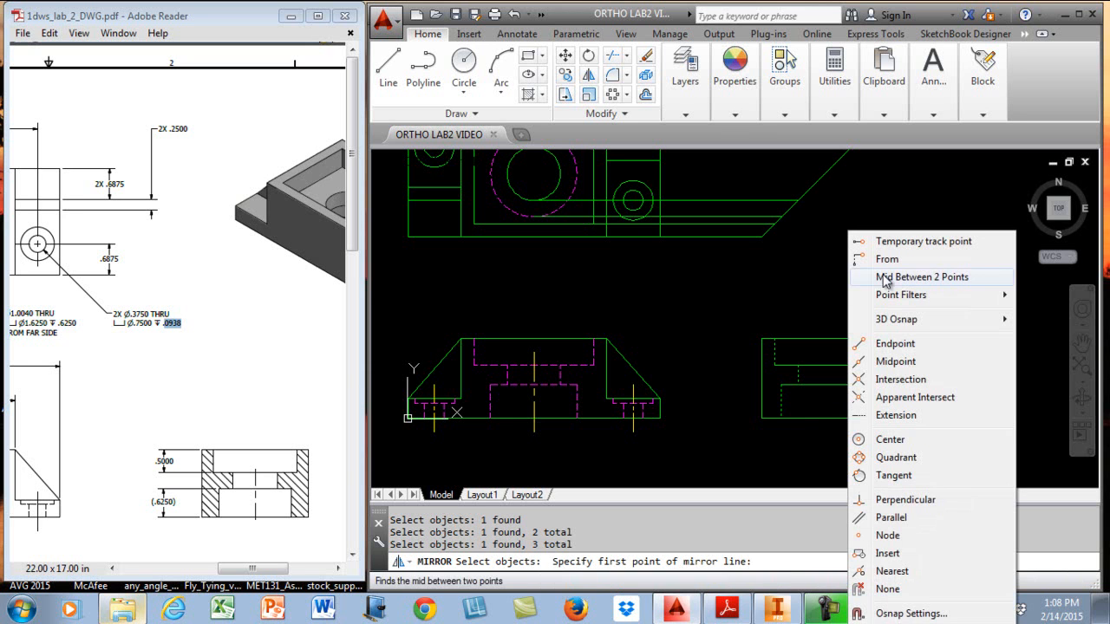
left_click(898, 362)
left_click(830, 351)
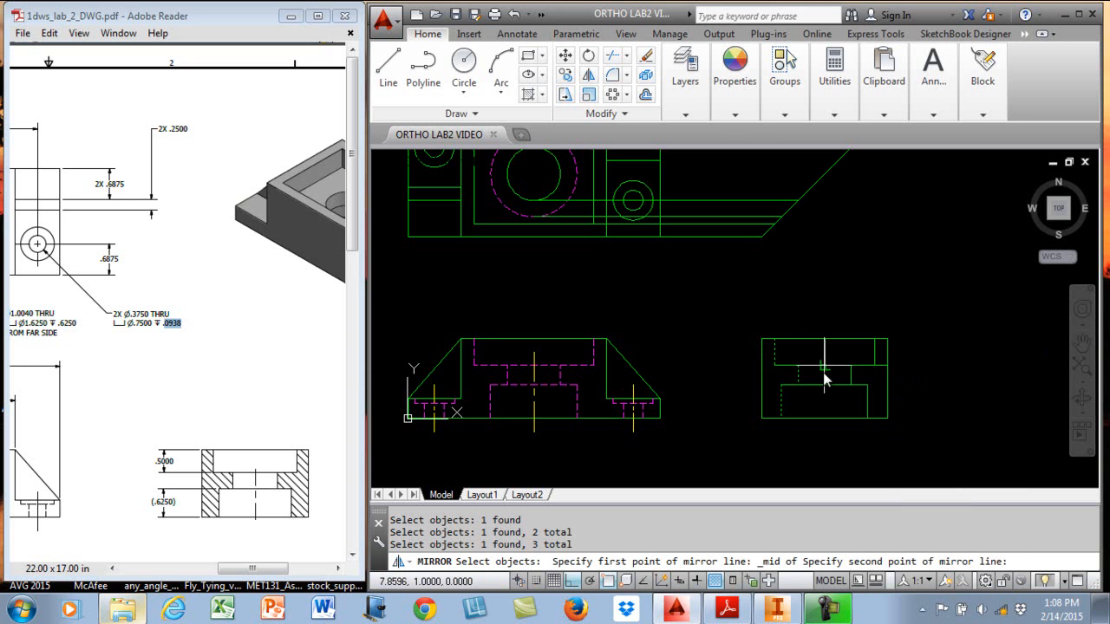
left_click(819, 457)
key("Return")
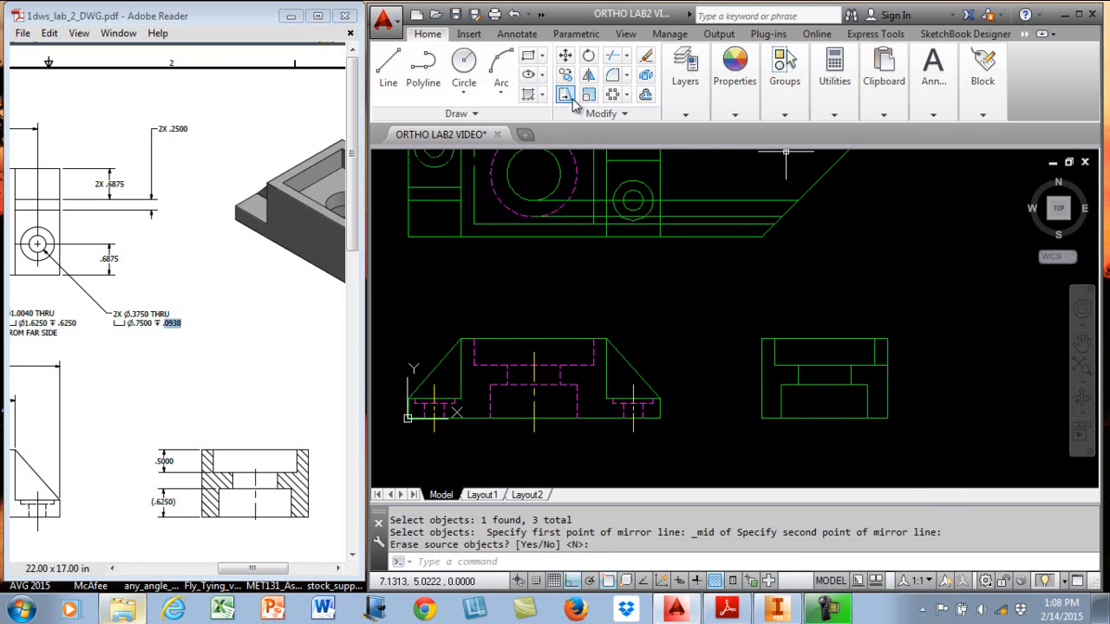
Fillet the pocket floor with the mirrored pocket wall, and the counterbore depth line with the mirrored counterbore wall, at radius 0.
left_click(614, 76)
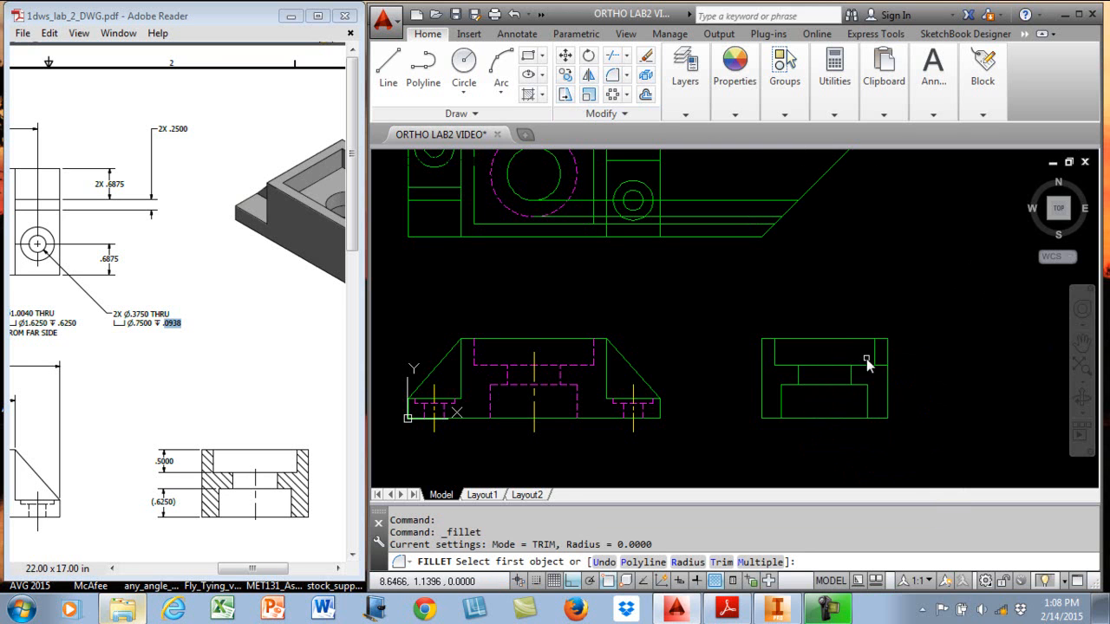
left_click(865, 365)
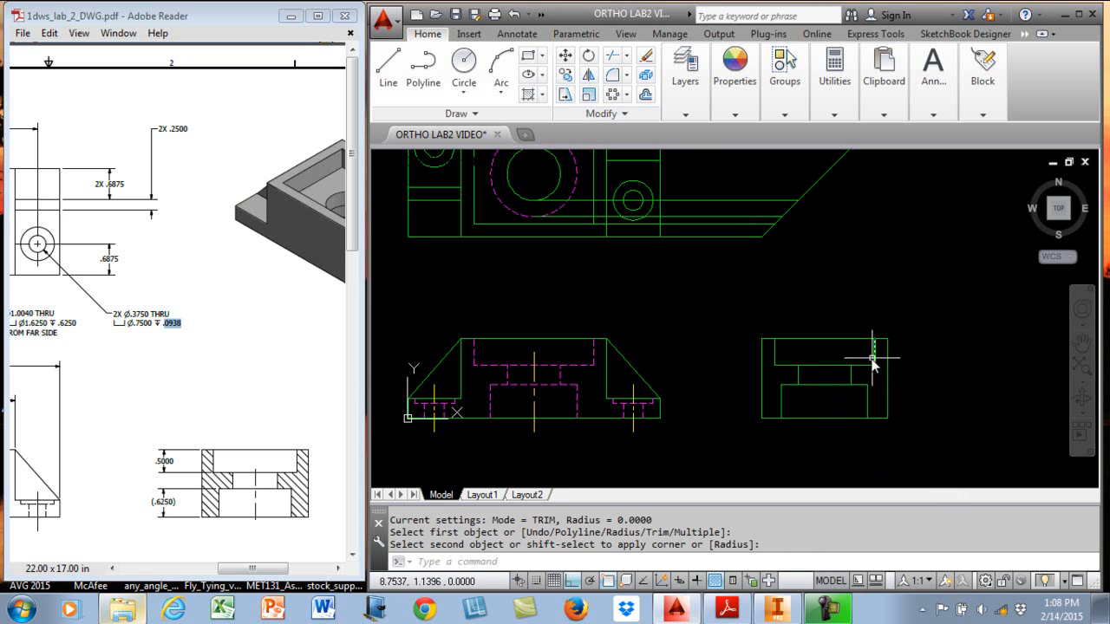
left_click(876, 420)
key("Return")
left_click(869, 405)
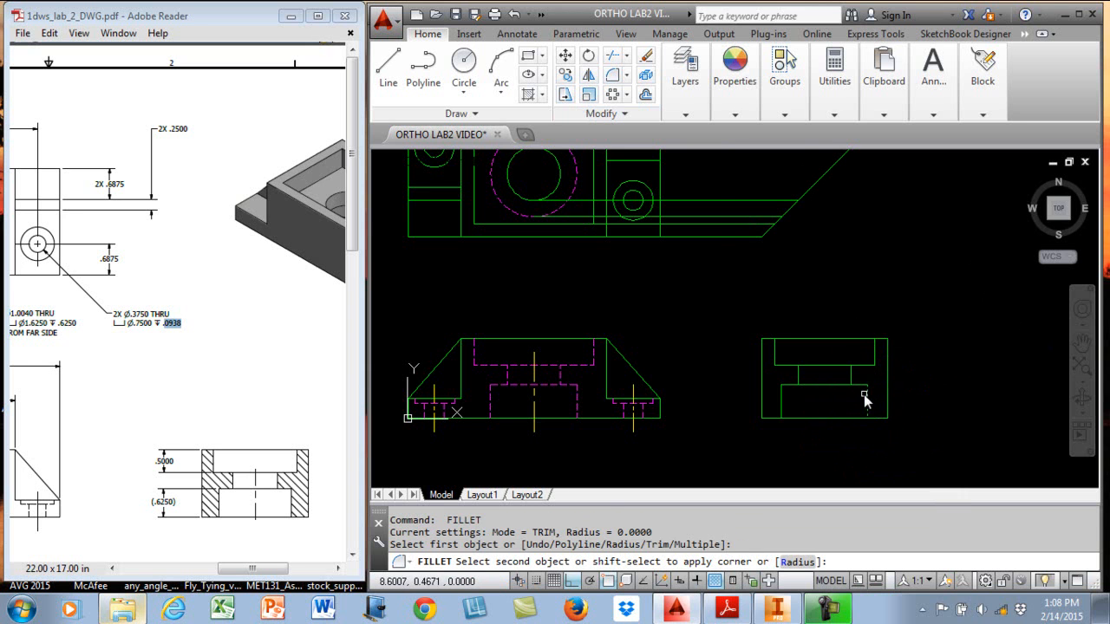
left_click(862, 391)
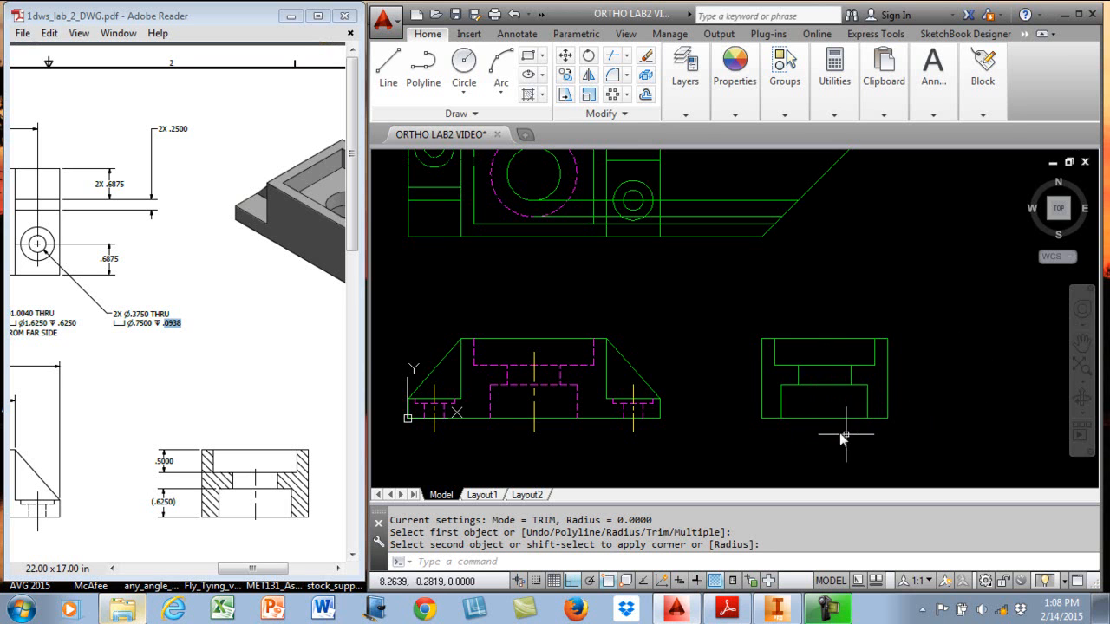
Save the drawing with the completed side view outline.
scroll(796, 421, "up", 2)
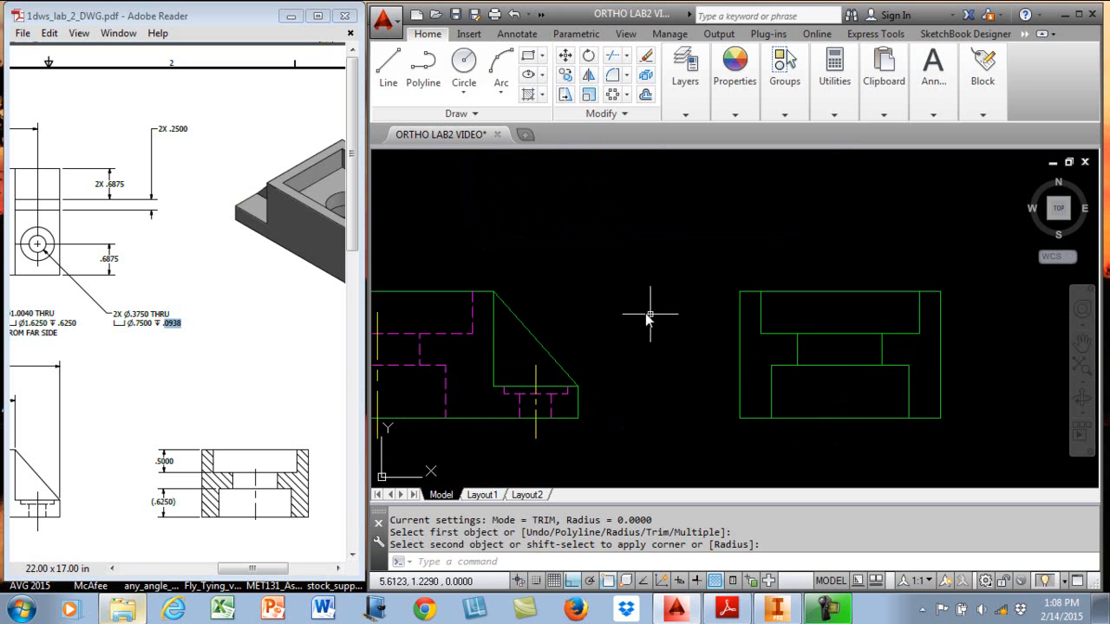
left_click(707, 252)
left_click(680, 287)
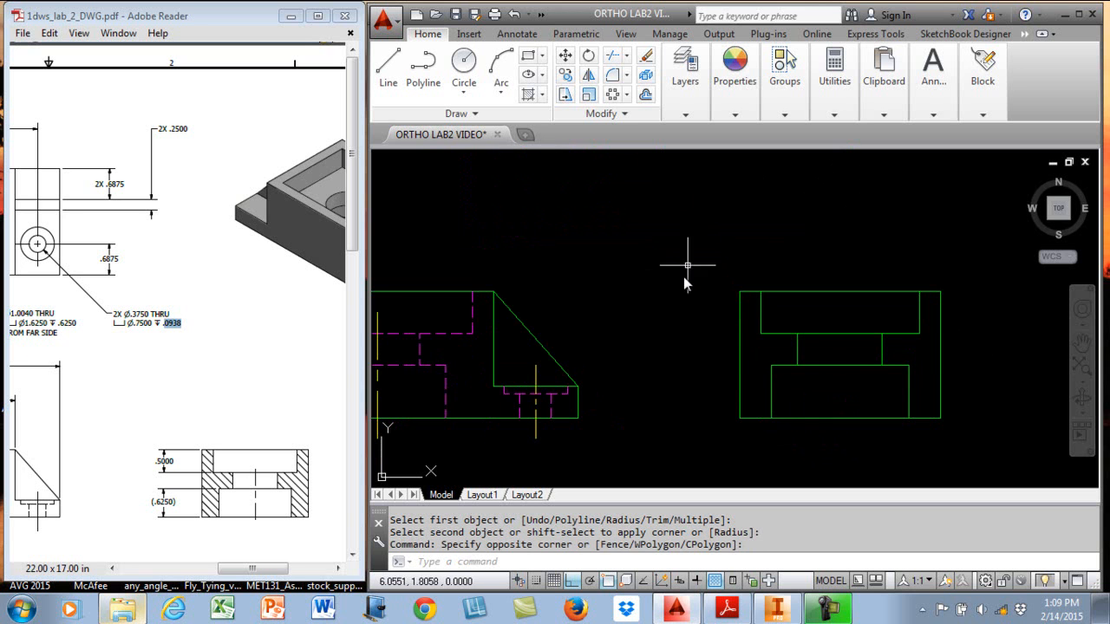
middle_click_drag(681, 295, 595, 286)
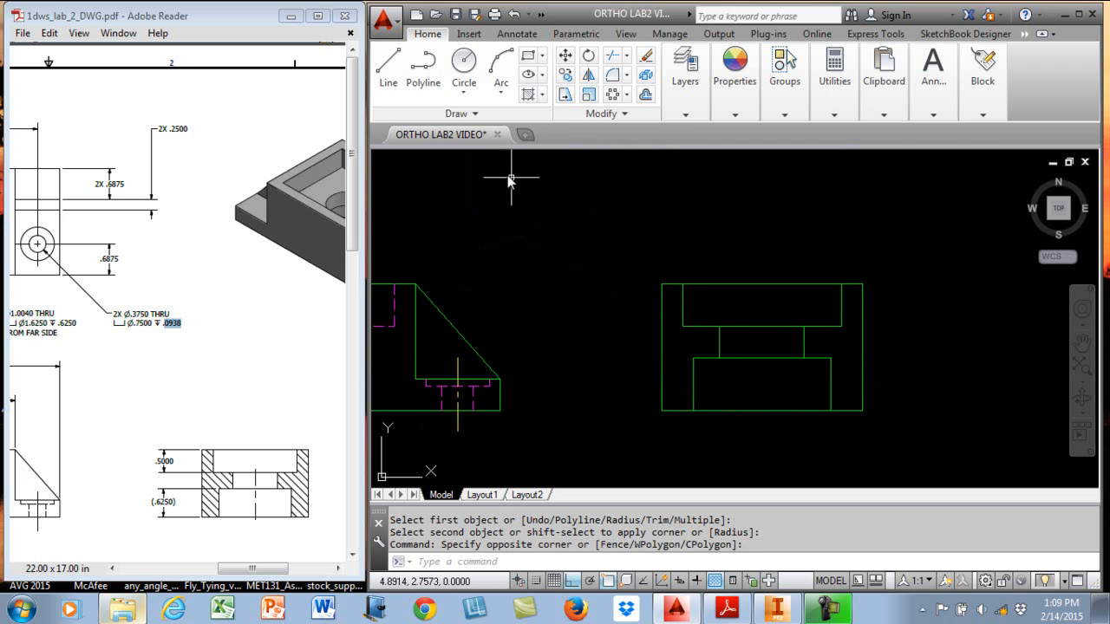
left_click(452, 19)
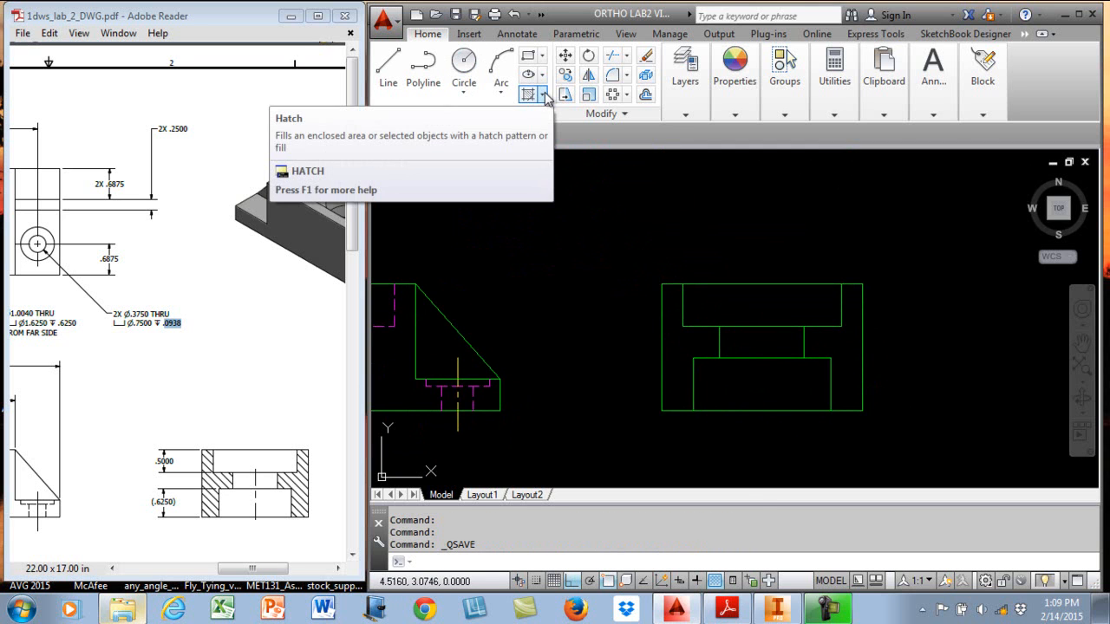
left_click(543, 96)
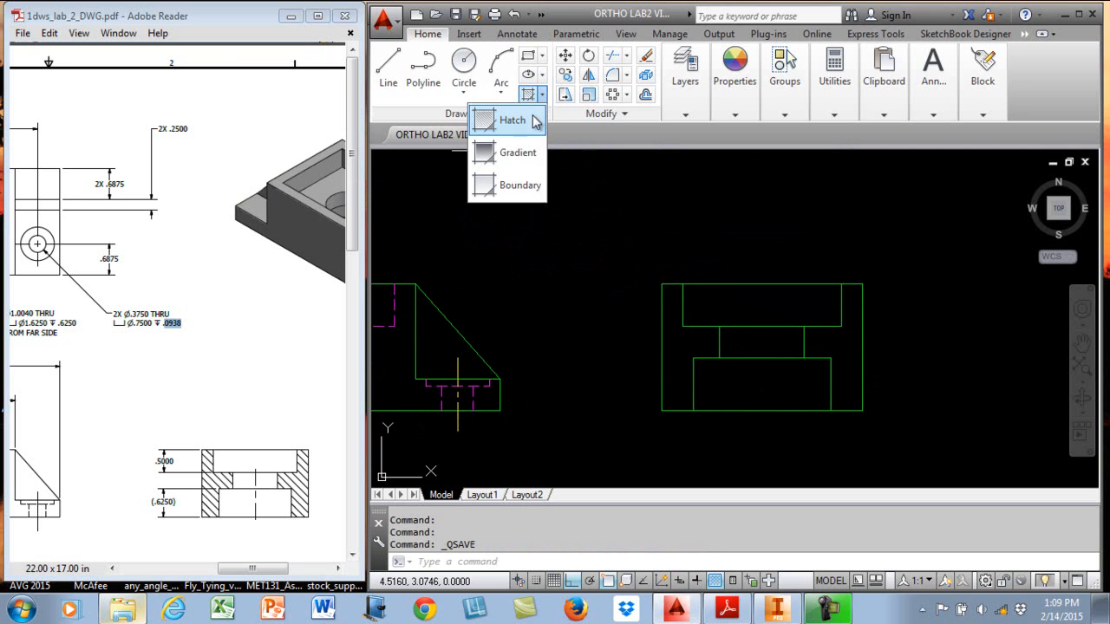
left_click(511, 121)
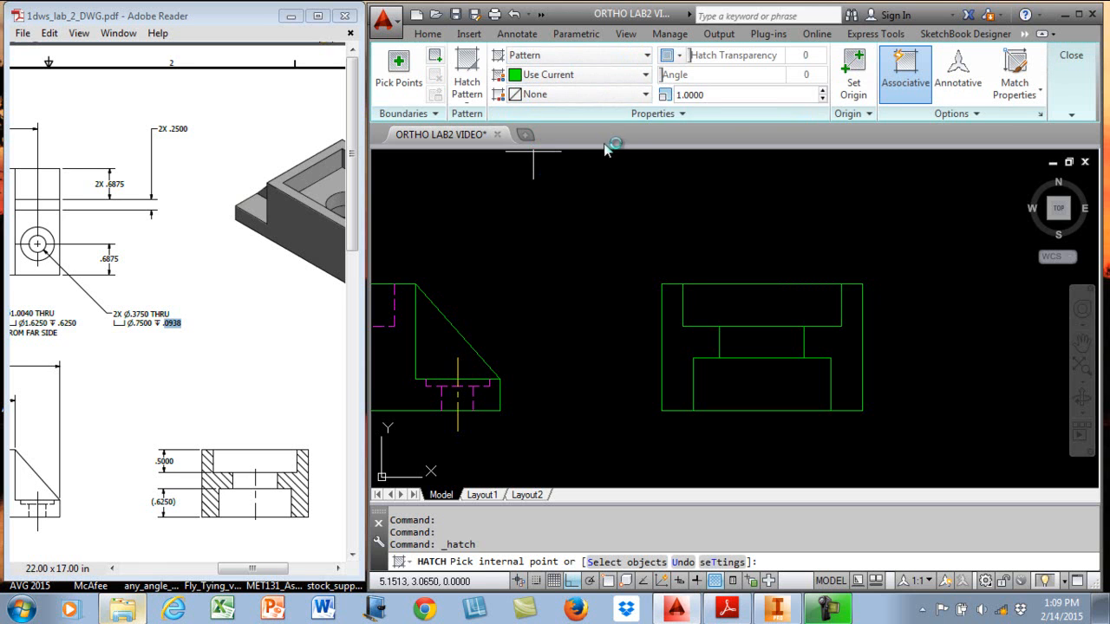
left_click(648, 55)
left_click(611, 213)
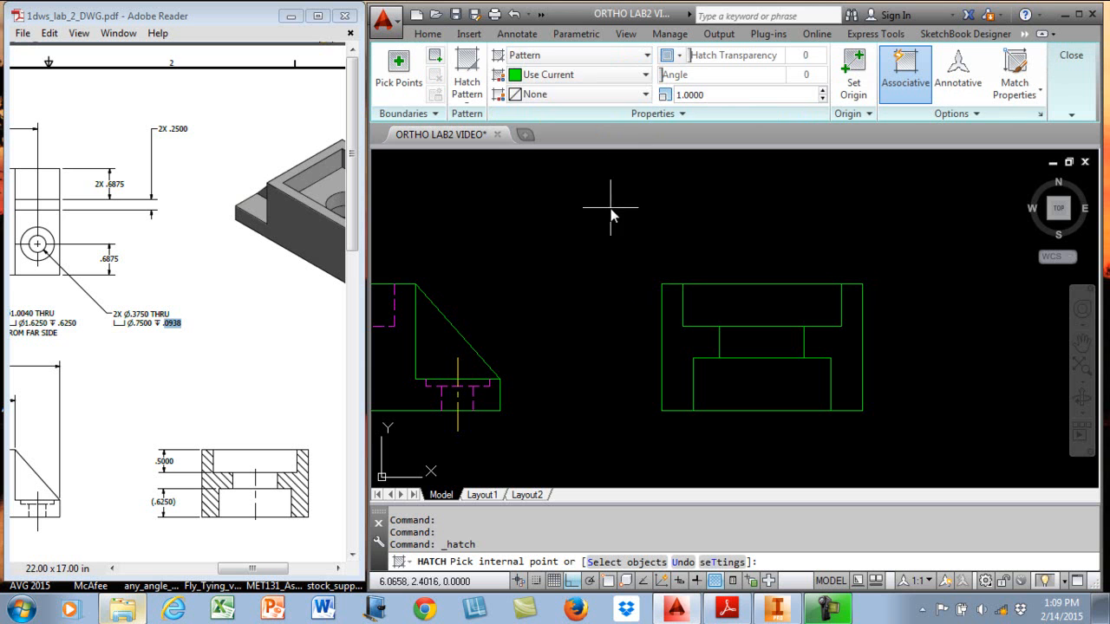
Maximize the AutoCAD window and cancel the active Hatch command.
left_click(1078, 14)
key("Escape")
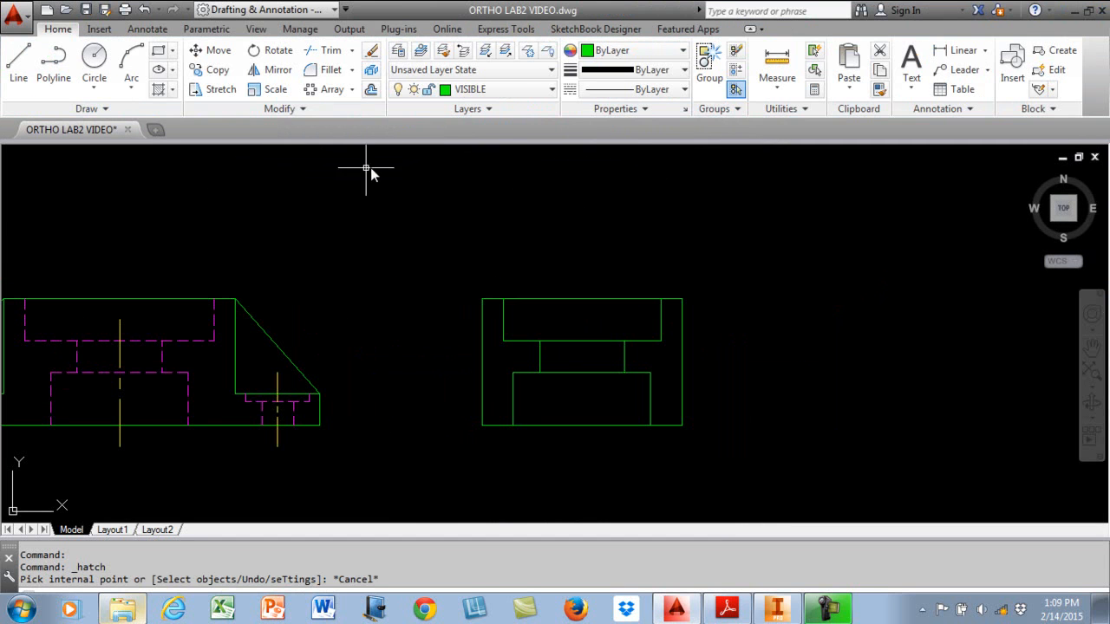
Restart the Hatch command, browse the available hatch patterns and choose ANSI31.
left_click(158, 69)
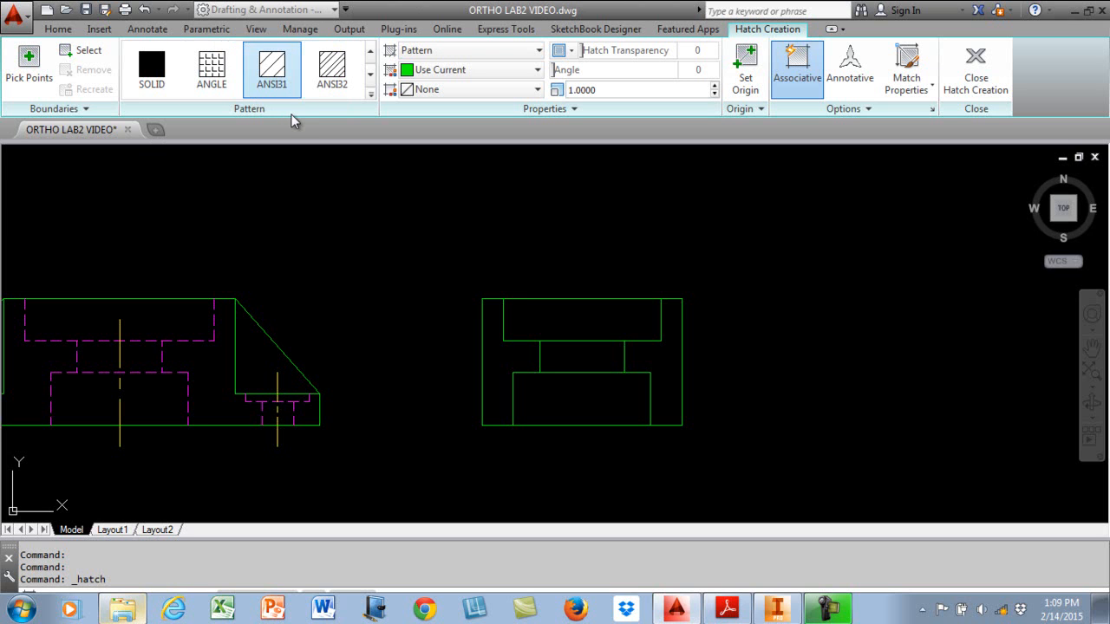
left_click(371, 83)
left_click(370, 83)
left_click(370, 84)
left_click(373, 97)
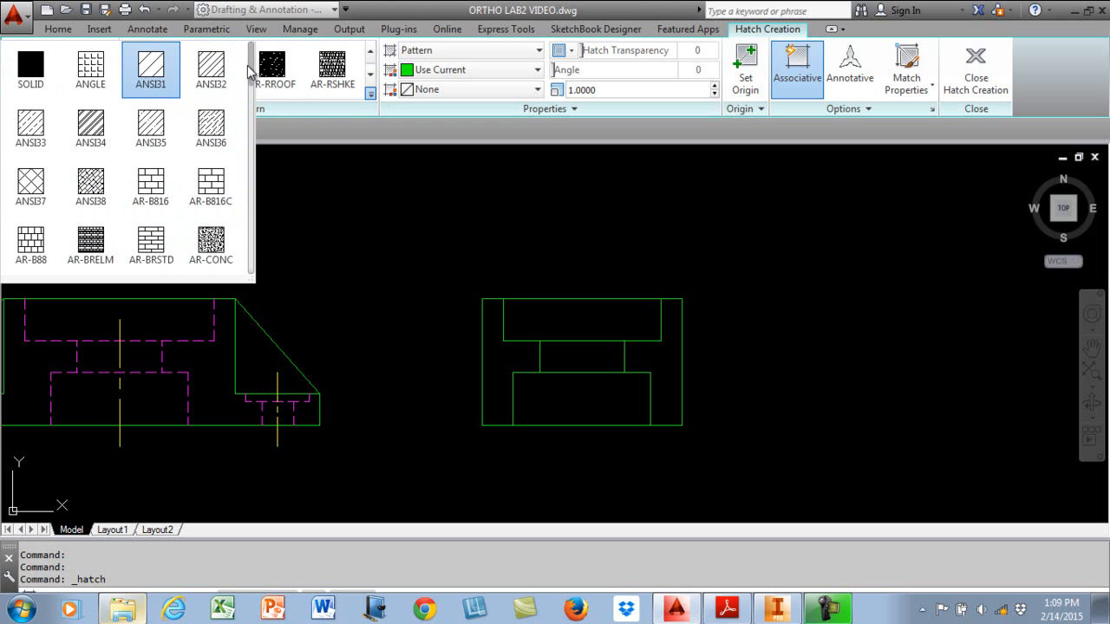
mouse_move(252, 73)
left_mouse_down()
mouse_move(254, 139)
mouse_move(255, 102)
left_mouse_up()
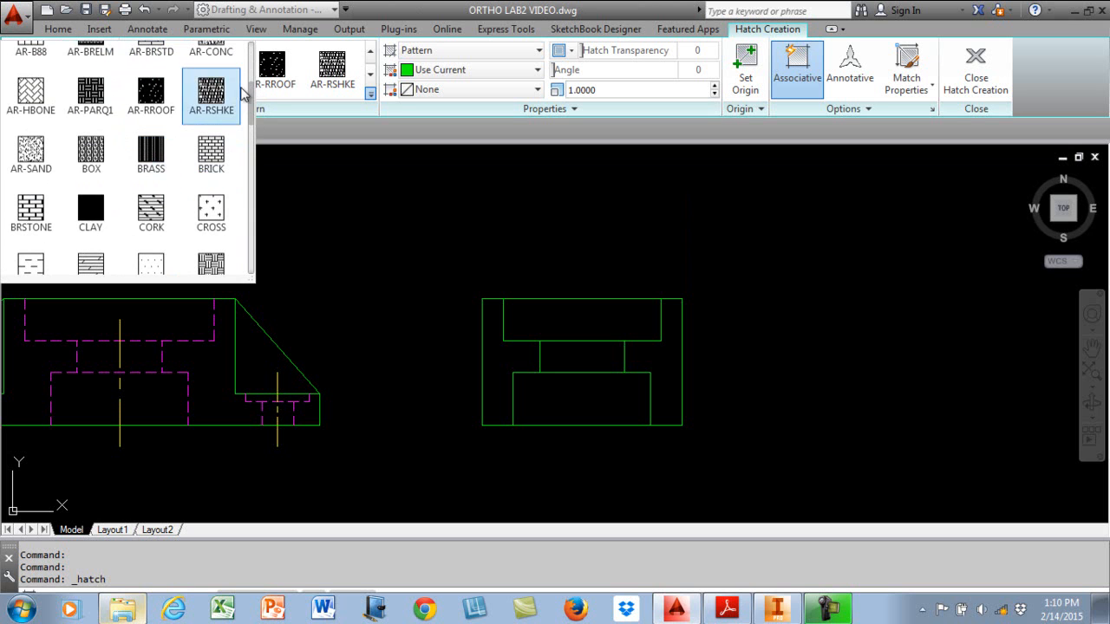
left_click_drag(251, 96, 254, 182)
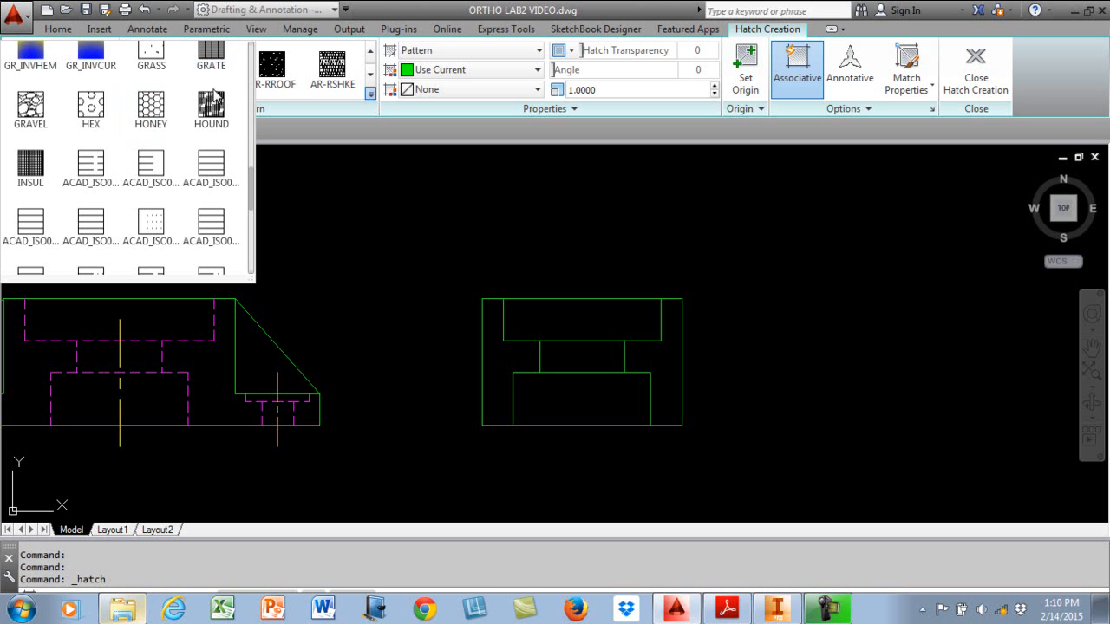
left_click_drag(251, 191, 256, 52)
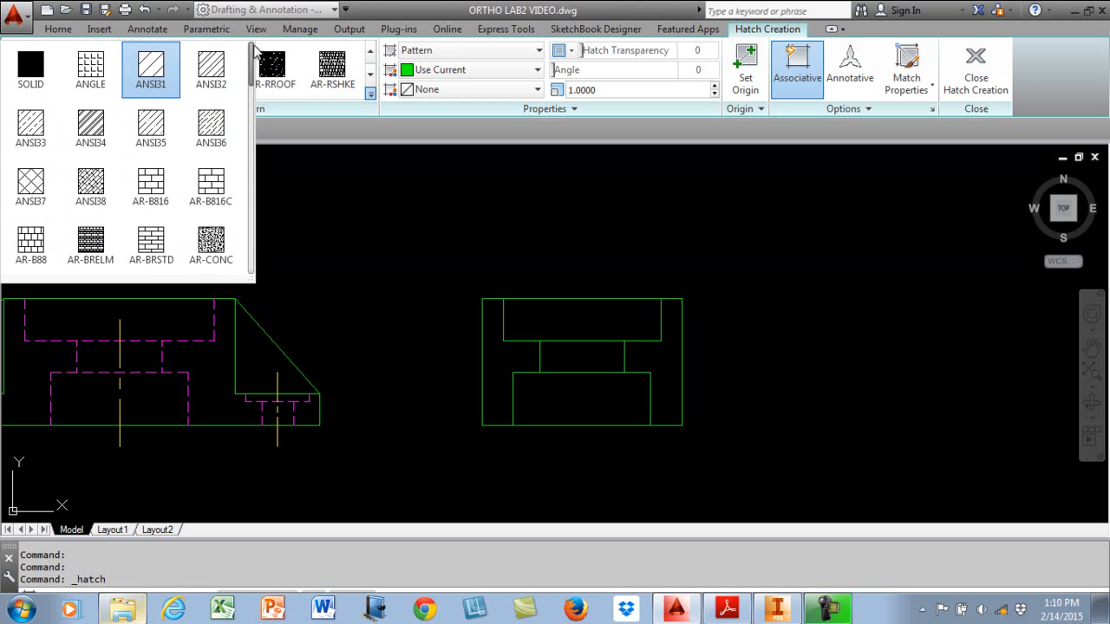
left_click(151, 71)
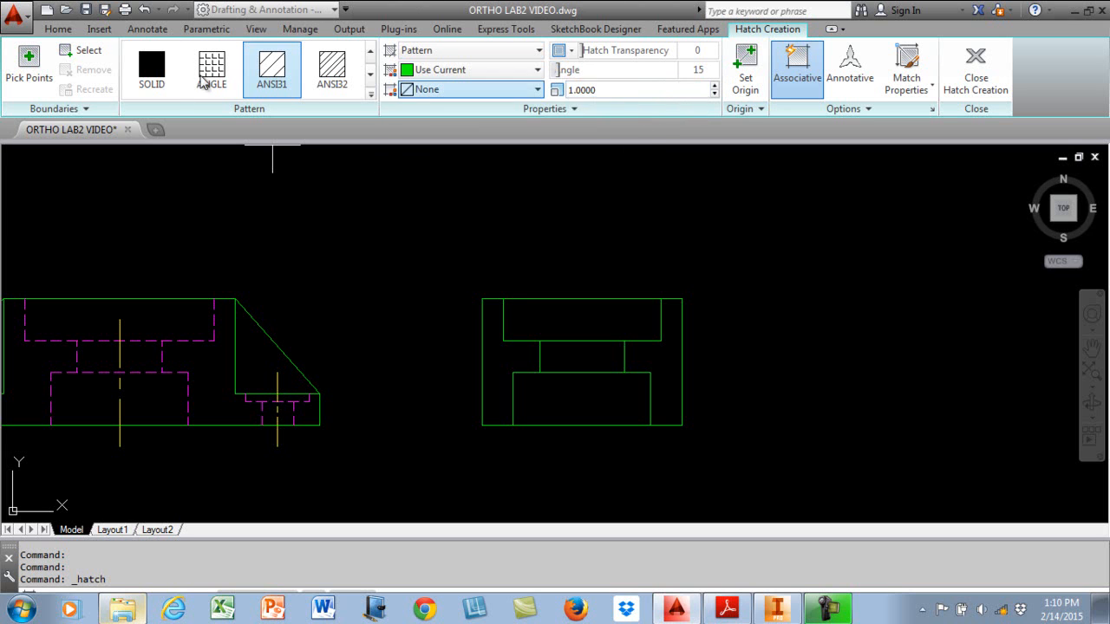
Hatch the solid regions on both sides of the side section view with ANSI31 at angle 15 and scale 1.
left_click(26, 56)
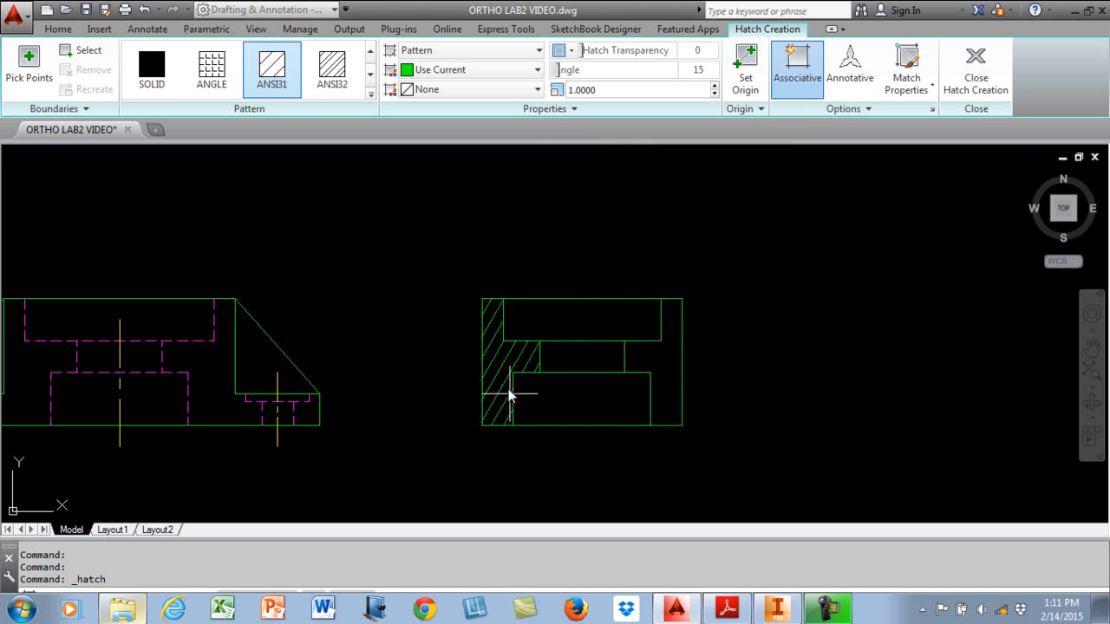
left_click(497, 358)
left_click(655, 360)
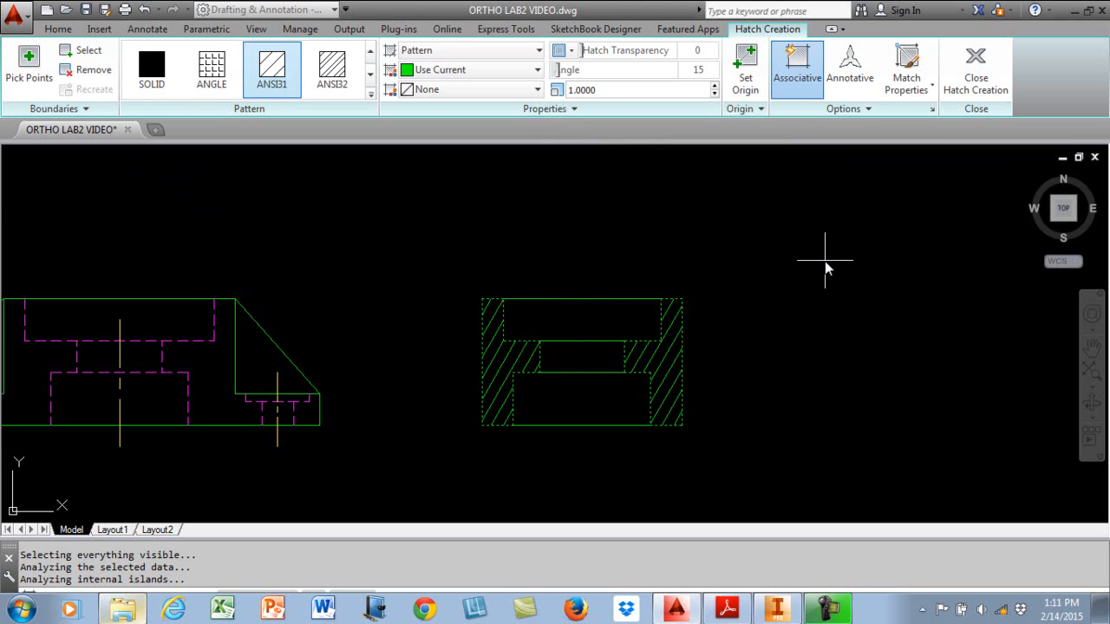
left_click(988, 78)
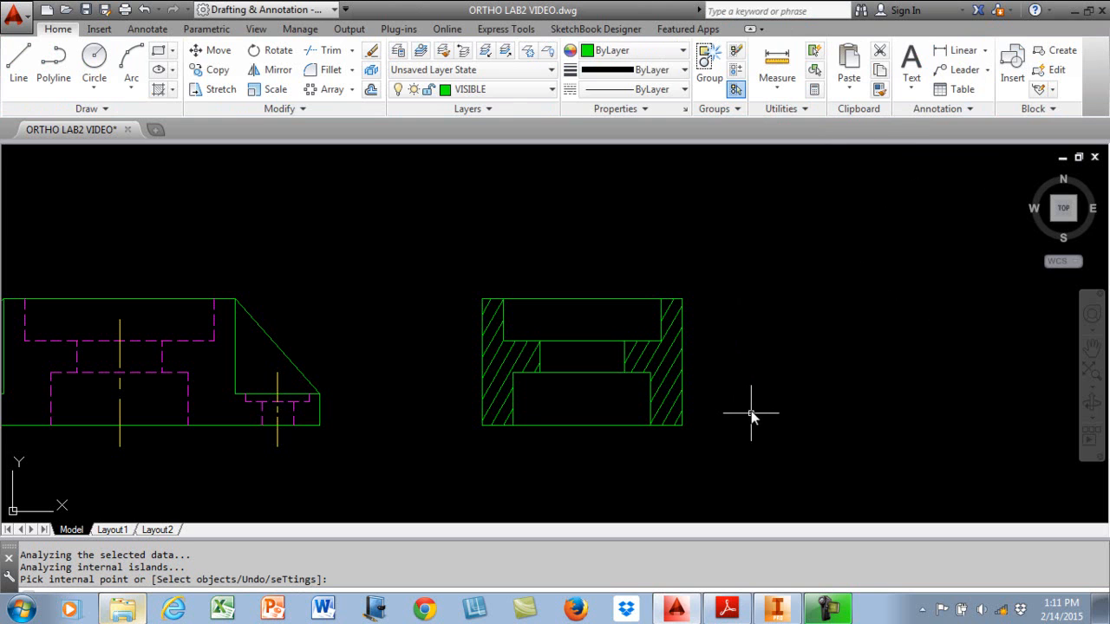
Try angles of 345 and 135 on the side view's section hatch.
left_click(668, 355)
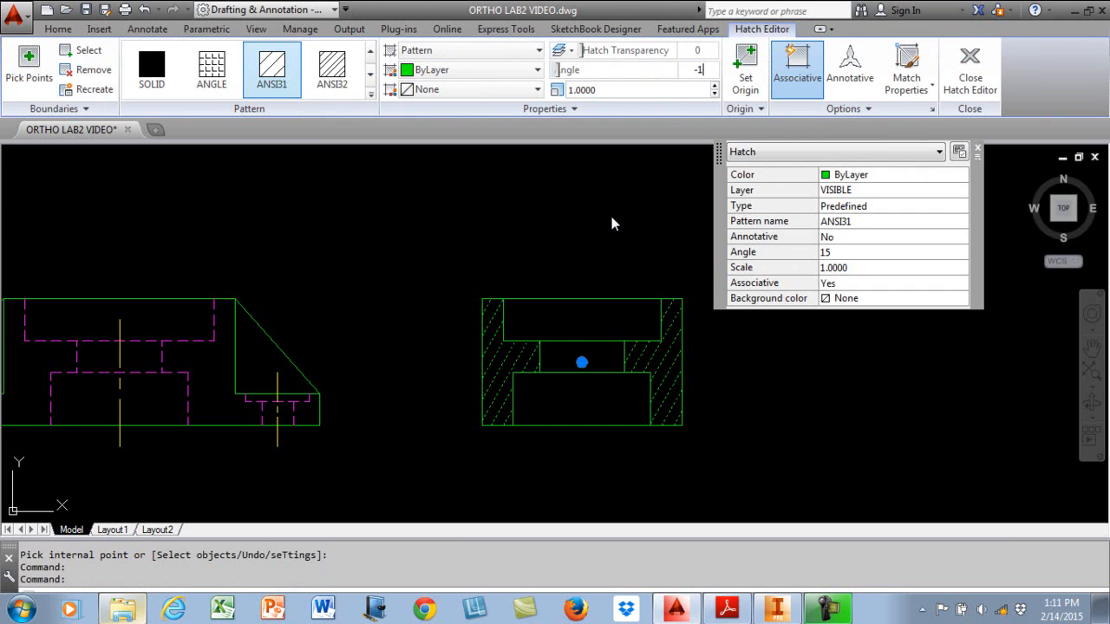
key("Return")
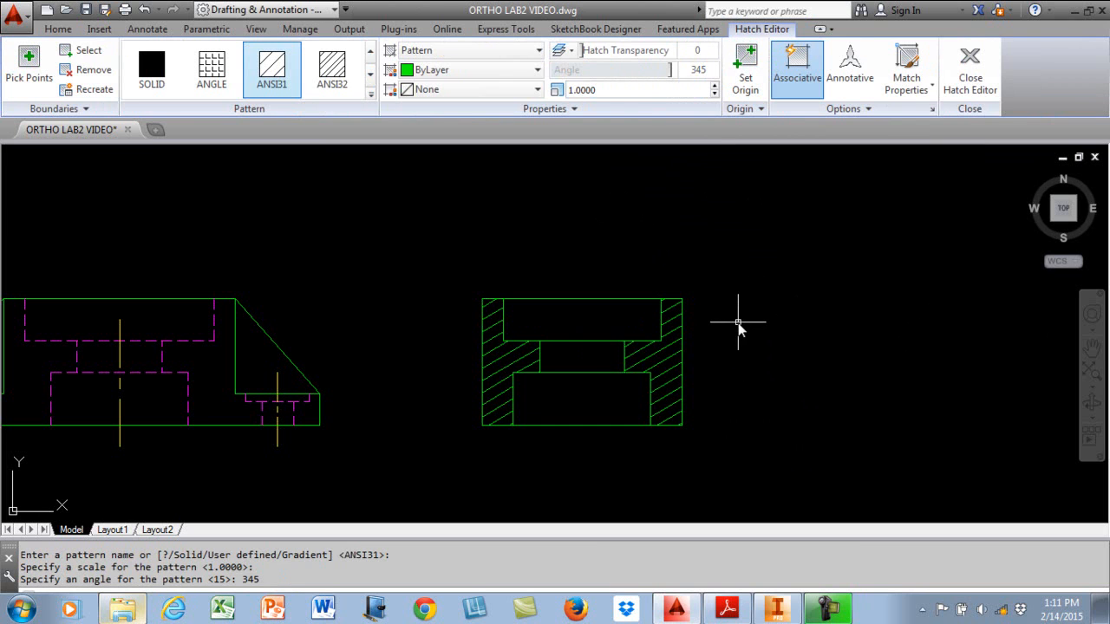
left_click(676, 357)
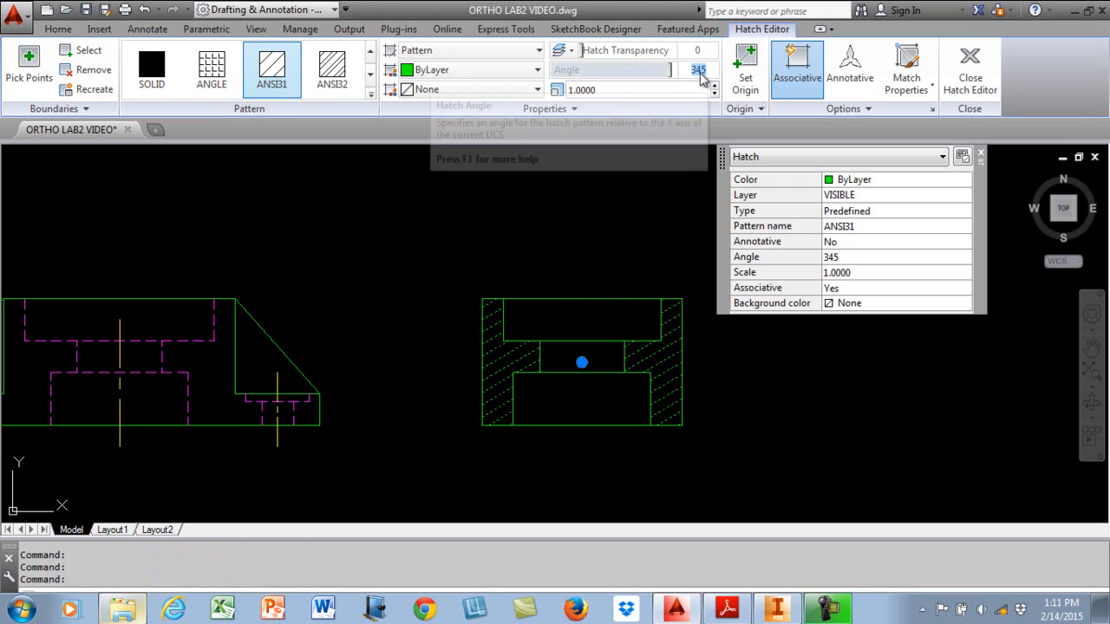
left_click(700, 73)
type("135")
key("Return")
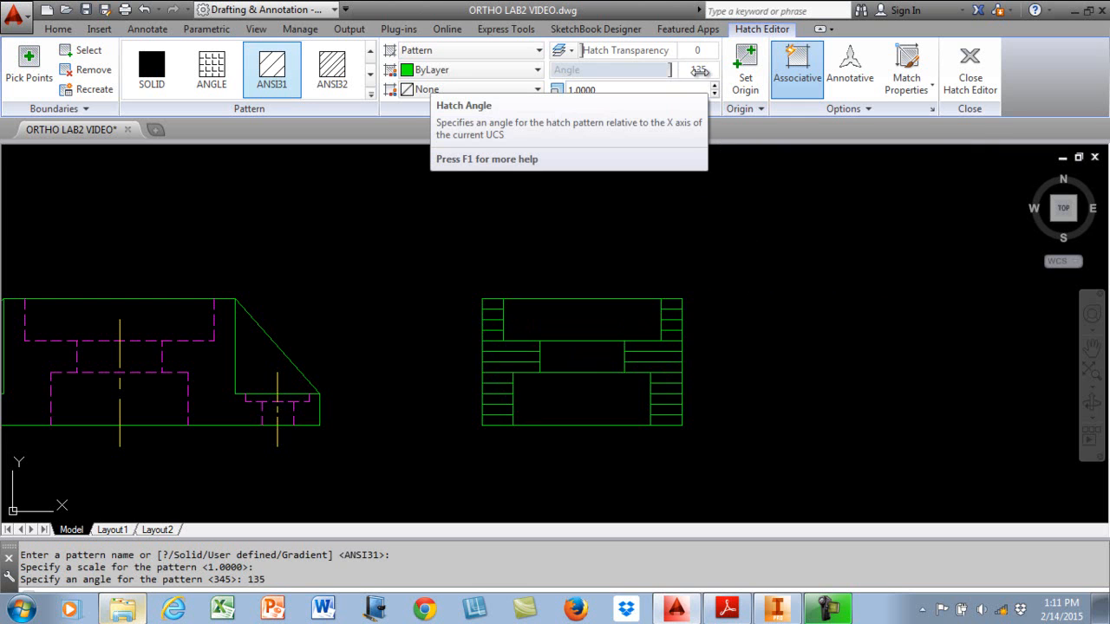
Set the section hatch's angle to 90.
left_click(668, 366)
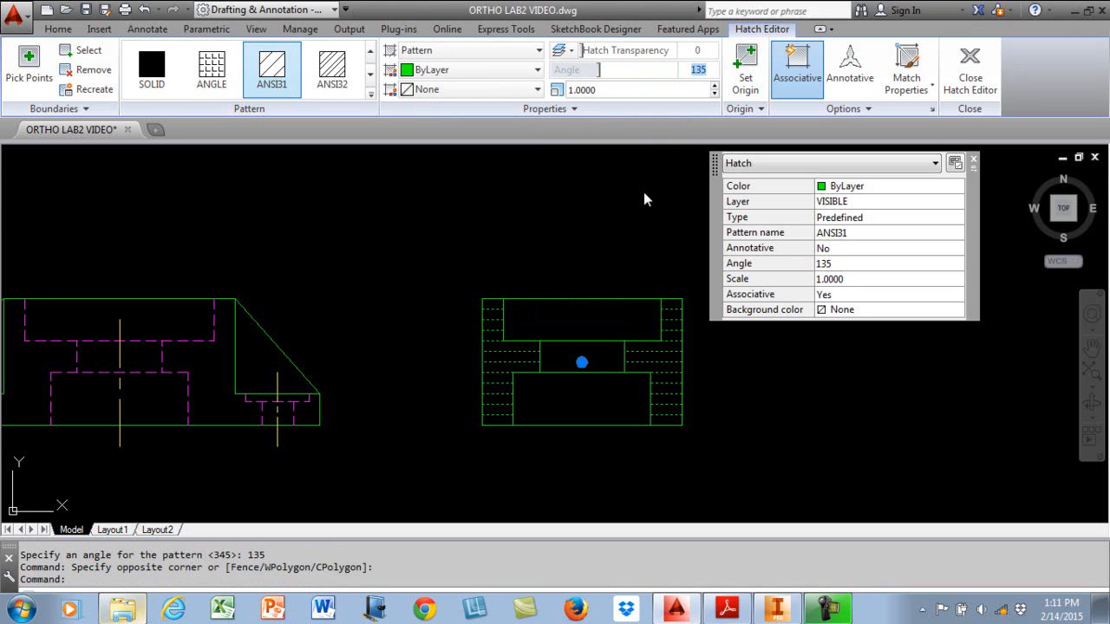
type("90")
key("Return")
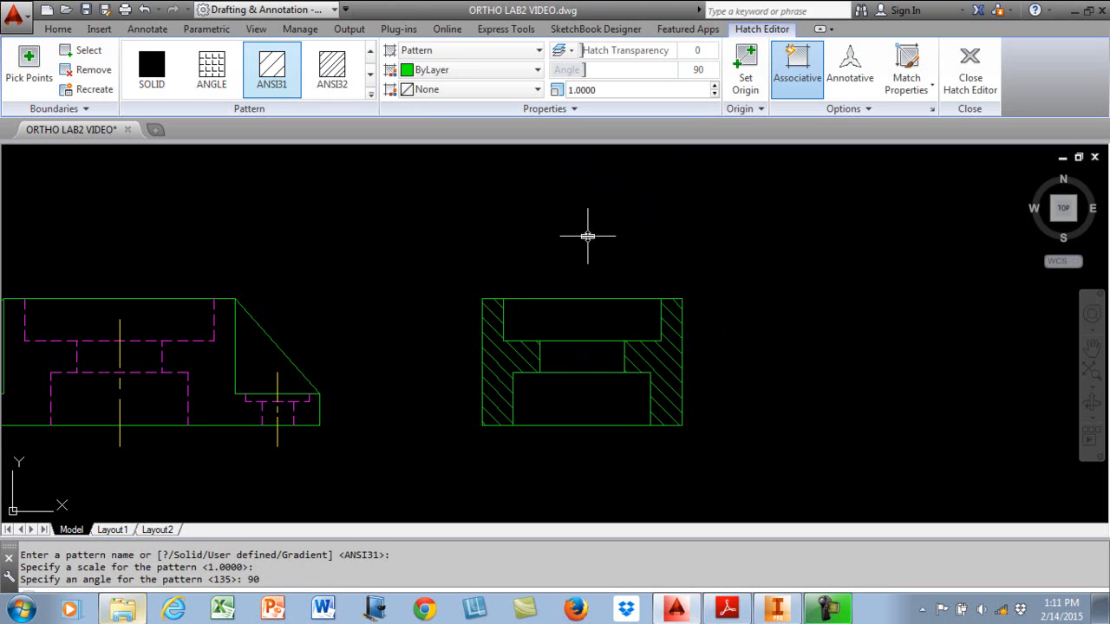
Set the section hatch's scale to 2.
left_click(624, 86)
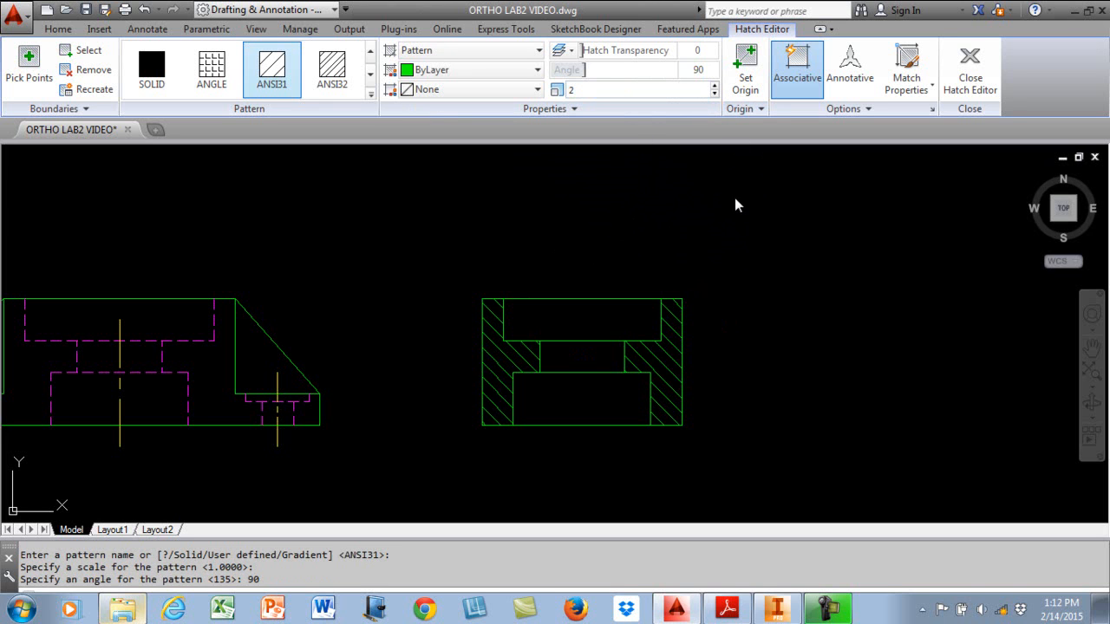
type("2")
left_click(661, 357)
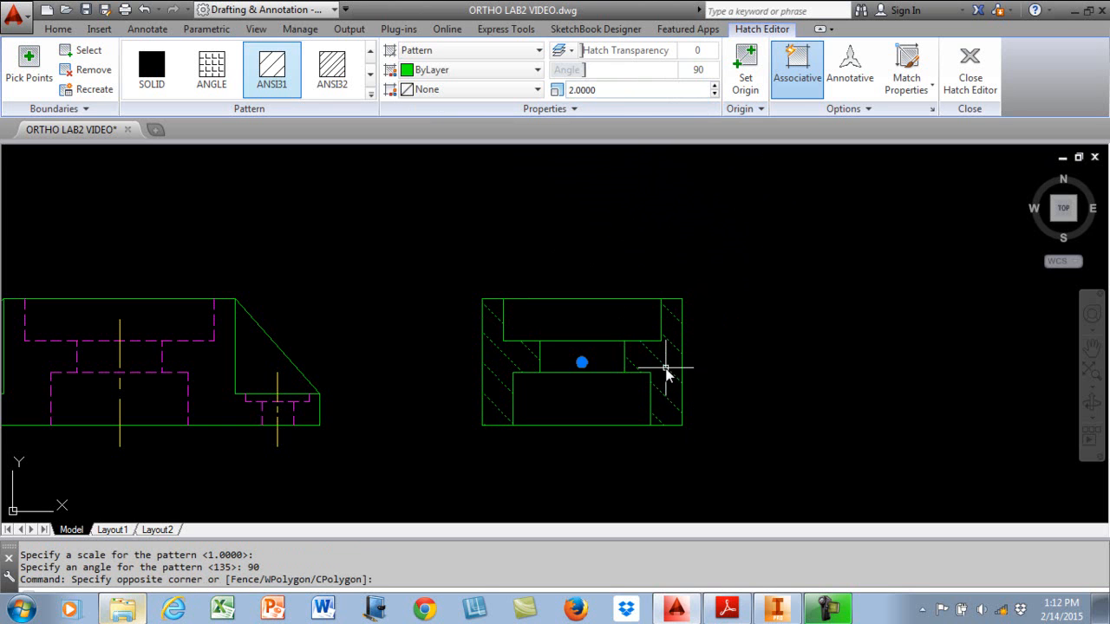
Try a scale of 0.5 on the side view's section hatch.
left_click(666, 368)
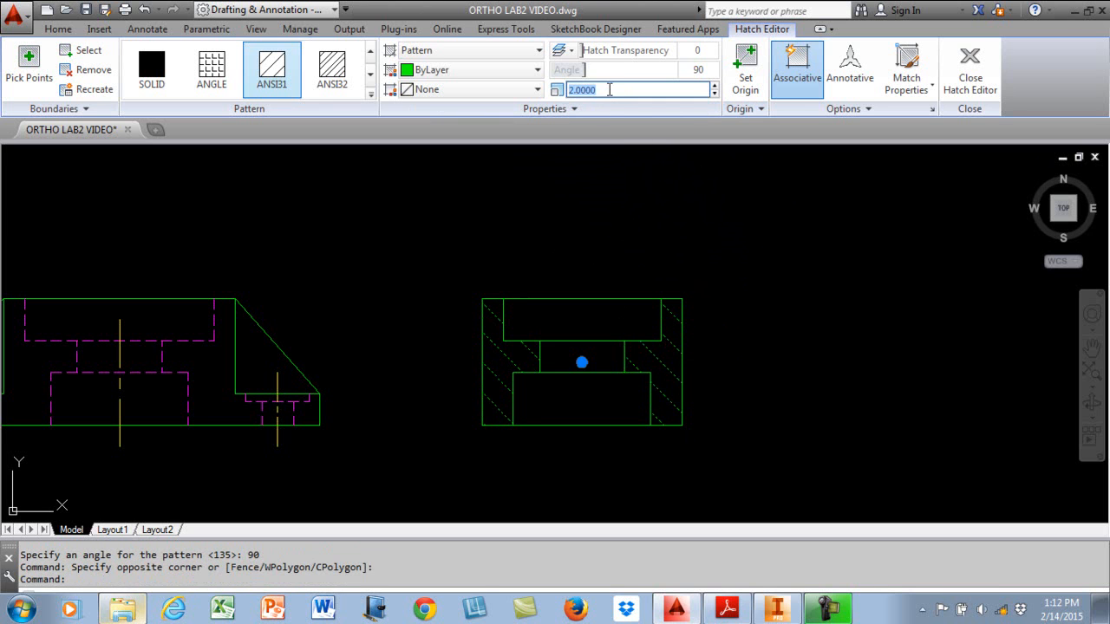
left_click_drag(600, 92, 547, 94)
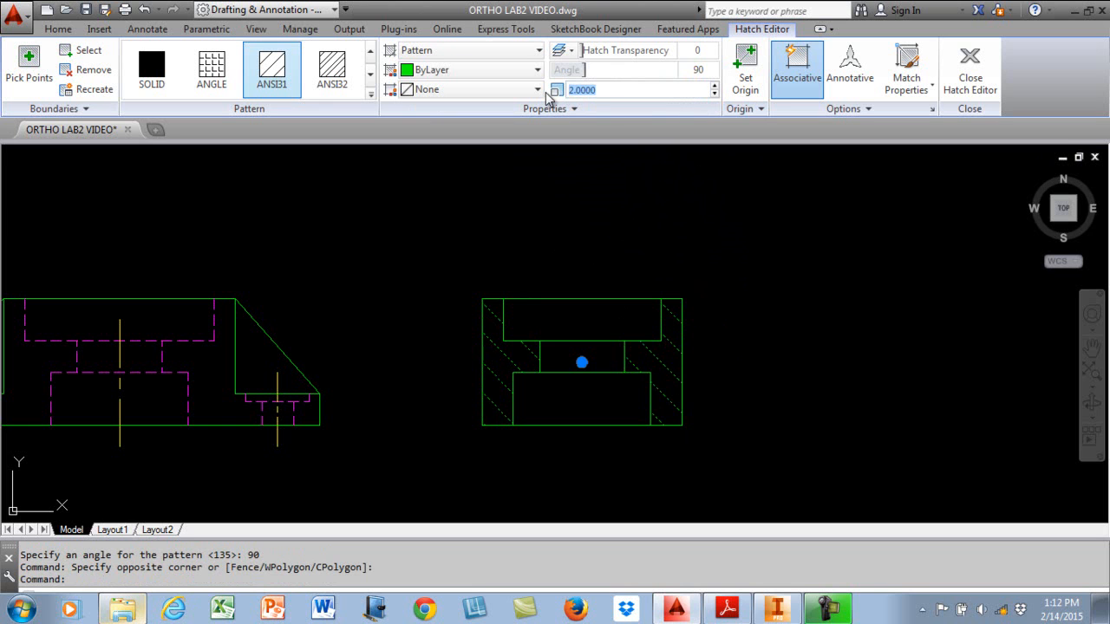
key("Return")
left_click(815, 400)
key("Escape")
key("Escape")
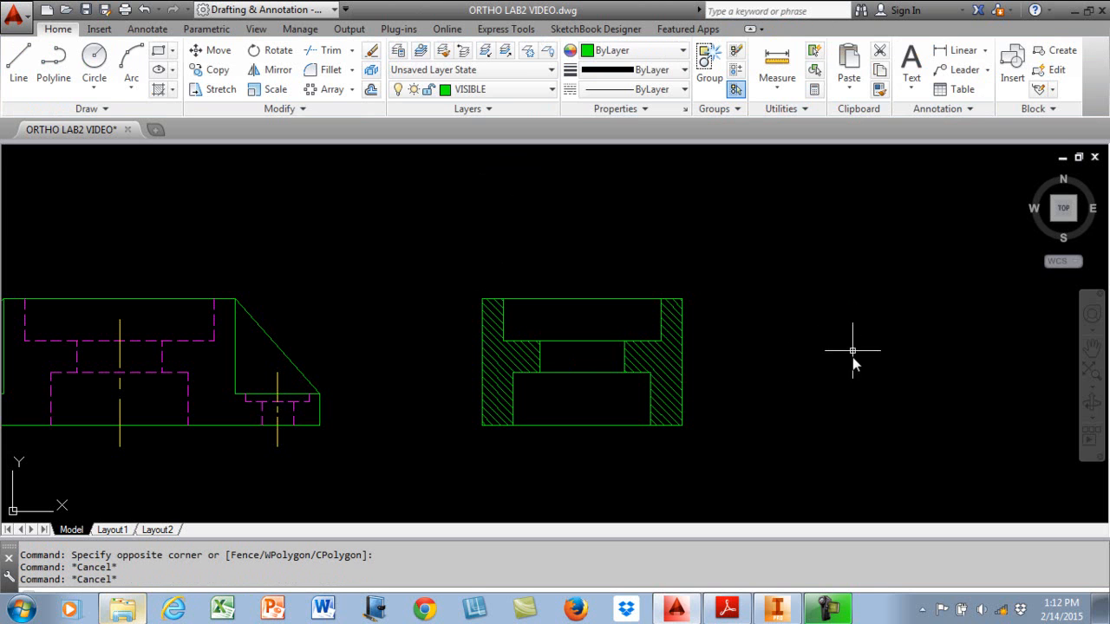
Set the scale of the side view's section hatch to 1.
left_click(661, 372)
left_click(640, 90)
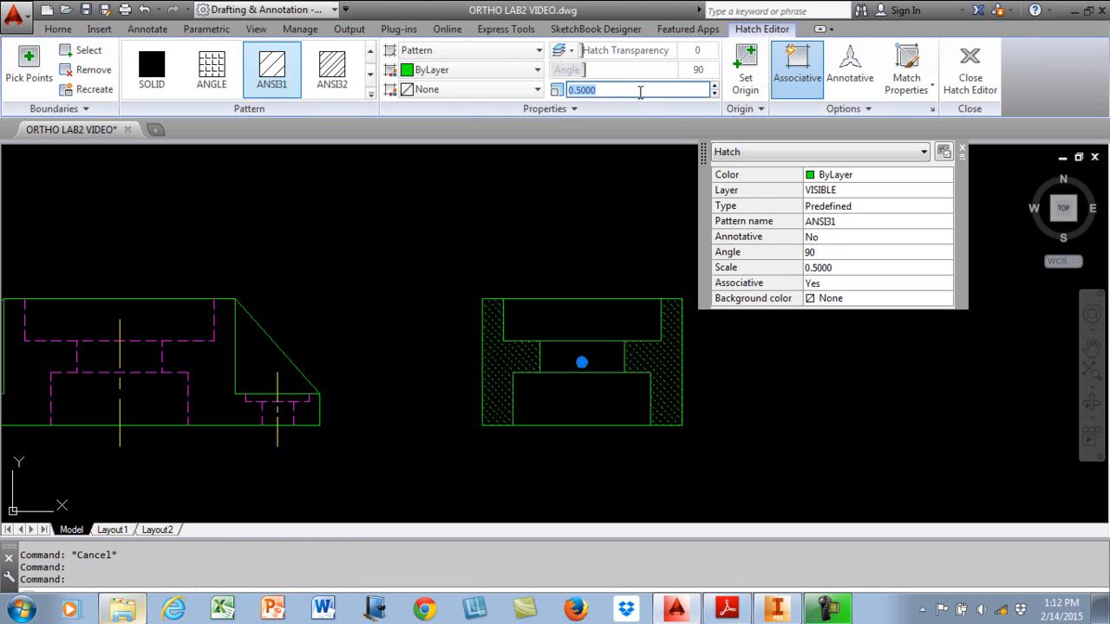
type("1")
key("Return")
key("Escape")
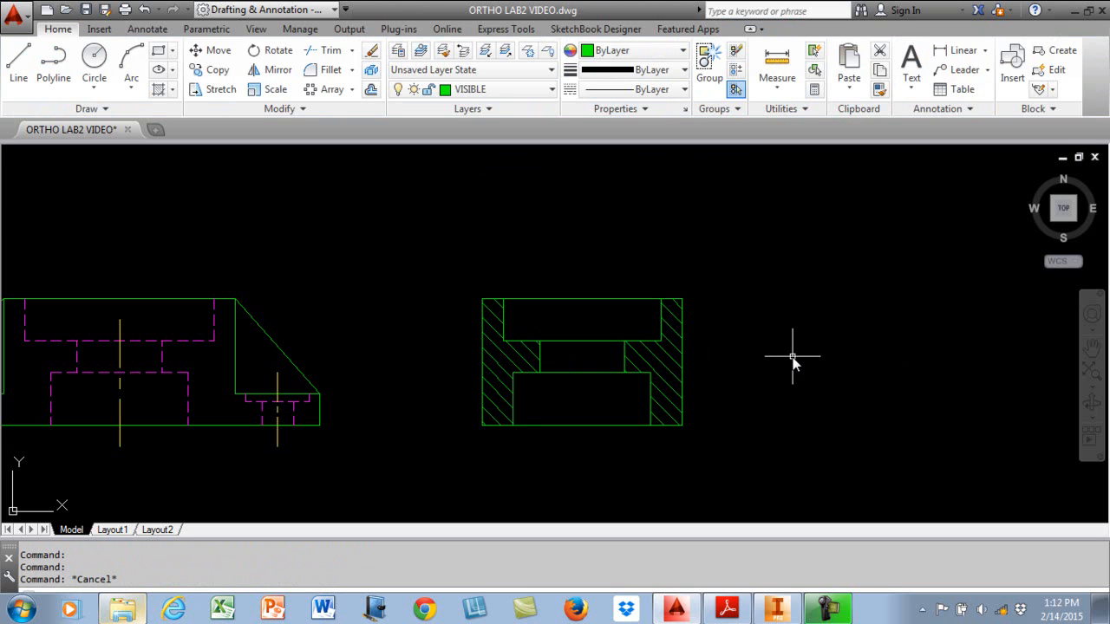
Erase the angled miter line and the horizontal projection lines running to it from the top view.
middle_click(759, 372)
middle_click(759, 372)
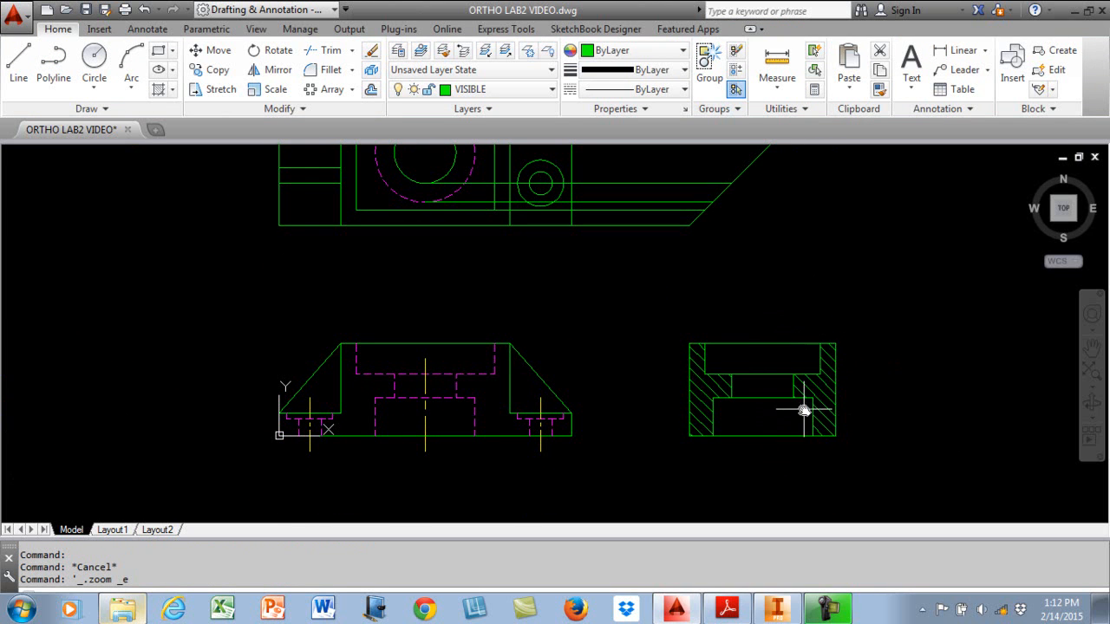
middle_click_drag(699, 240, 656, 361)
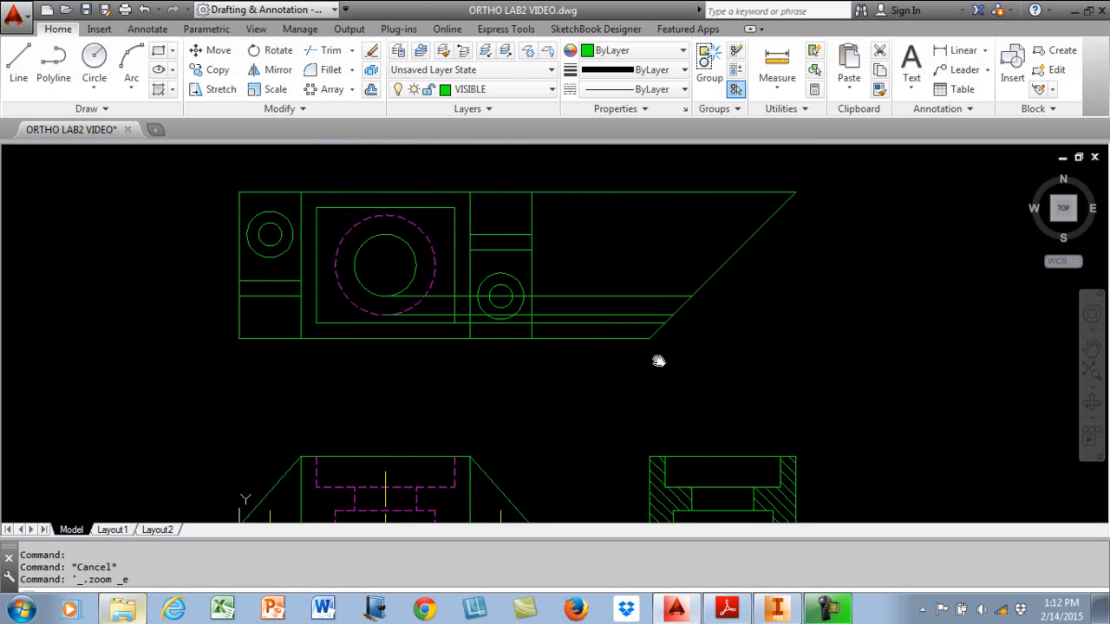
left_click(716, 191)
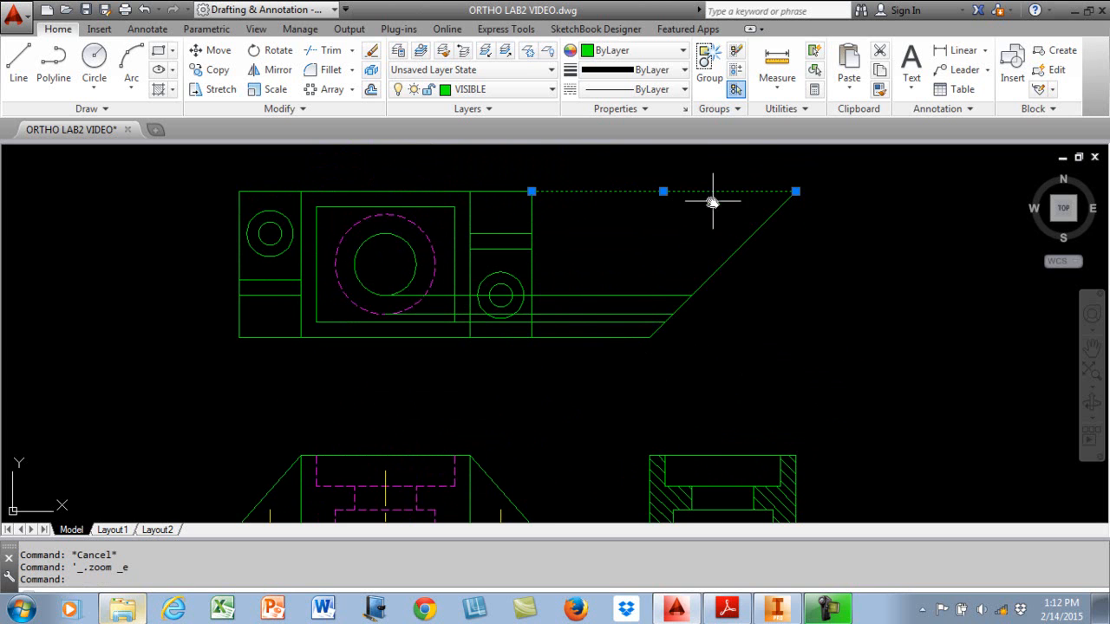
left_click(828, 175)
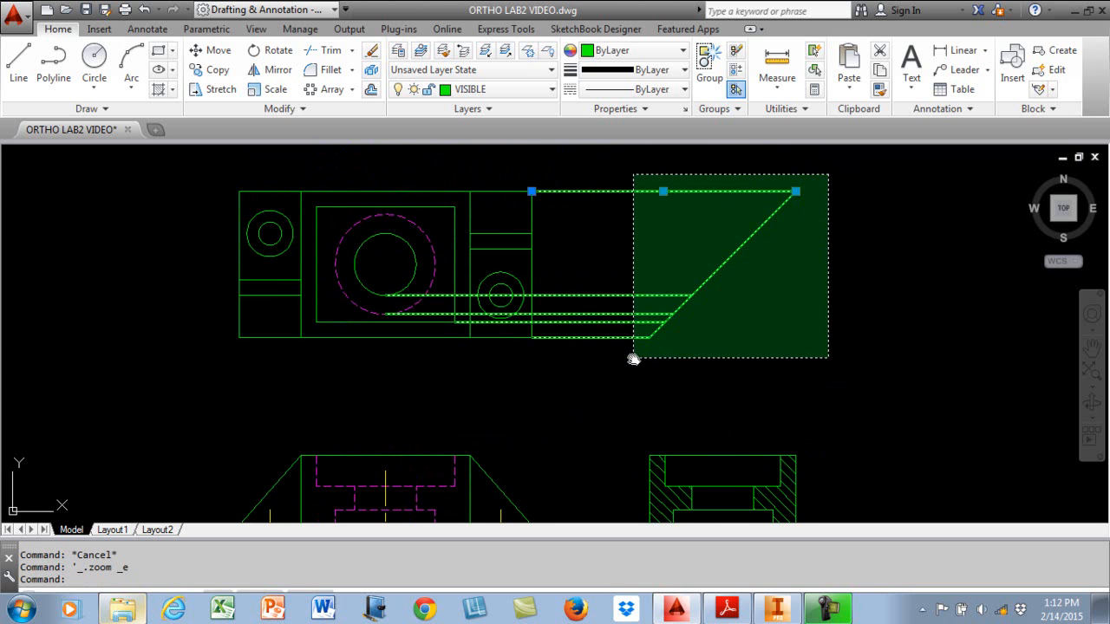
left_click(633, 358)
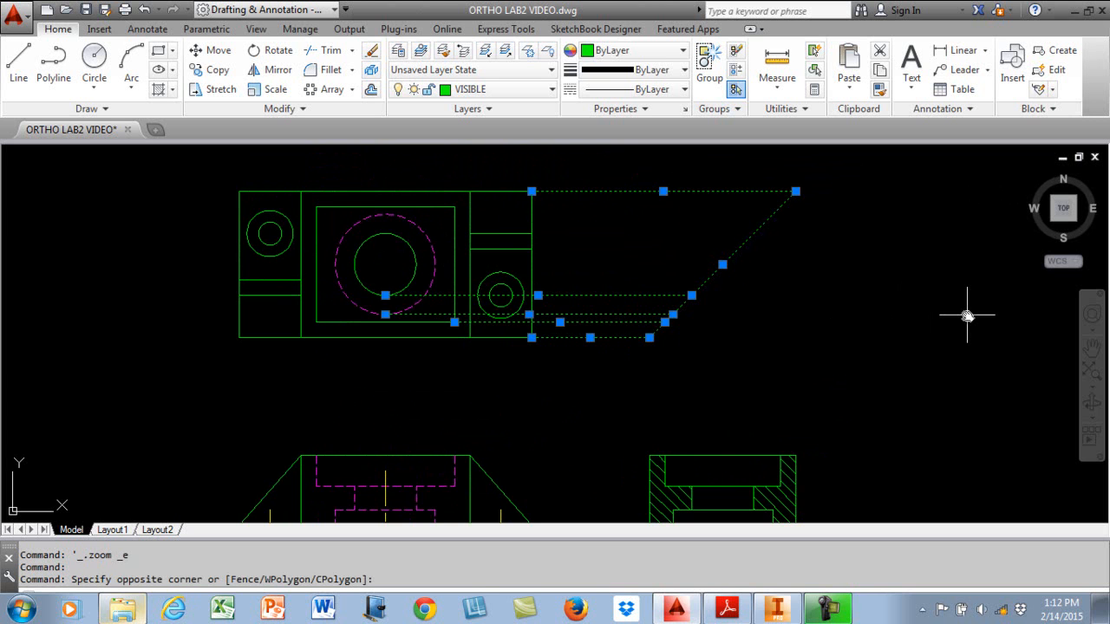
key("Delete")
Copy the front view's middle centre line from the midpoint of its bottom edge to the midpoint of the side section view's bottom edge.
scroll(951, 361, "down", 3)
mouse_move(712, 382)
middle_mouse_down()
mouse_move(672, 298)
mouse_move(691, 360)
middle_mouse_up()
scroll(690, 396, "down", 2)
scroll(689, 396, "up", 6)
middle_click_drag(668, 440, 592, 310)
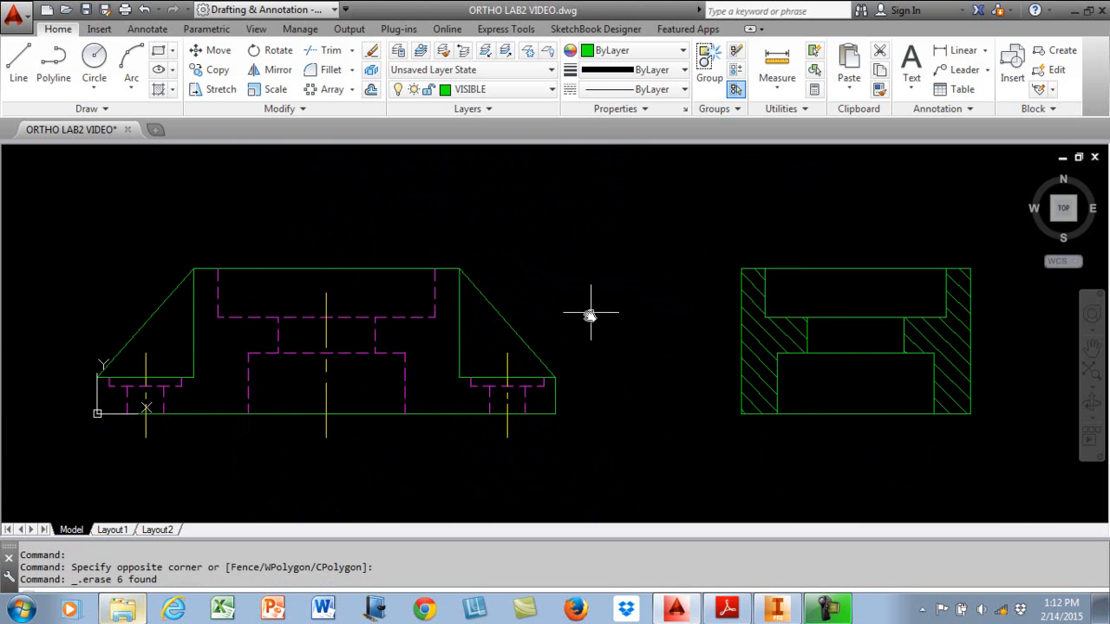
left_click(220, 76)
left_click(326, 304)
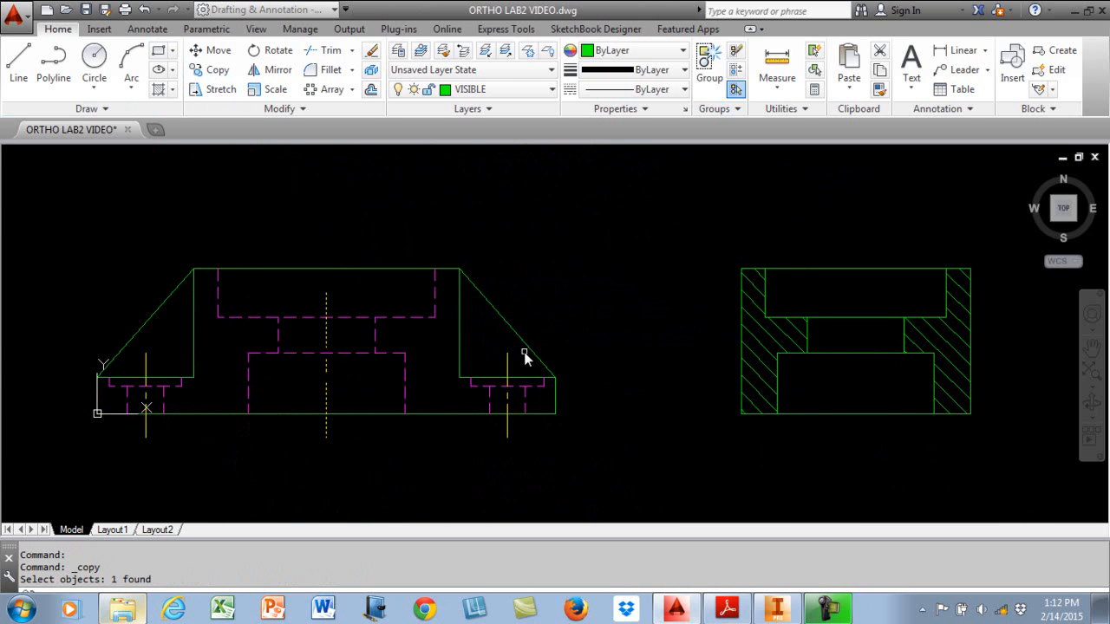
key("Return")
right_click(583, 295, "shift")
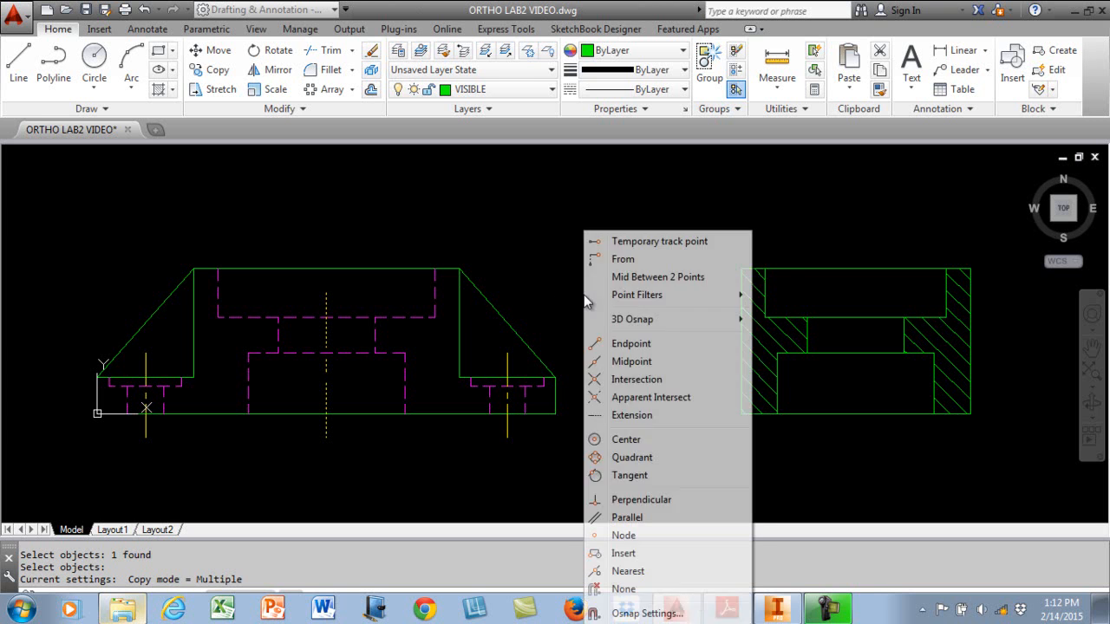
left_click(642, 361)
left_click(354, 422)
right_click(670, 420, "shift")
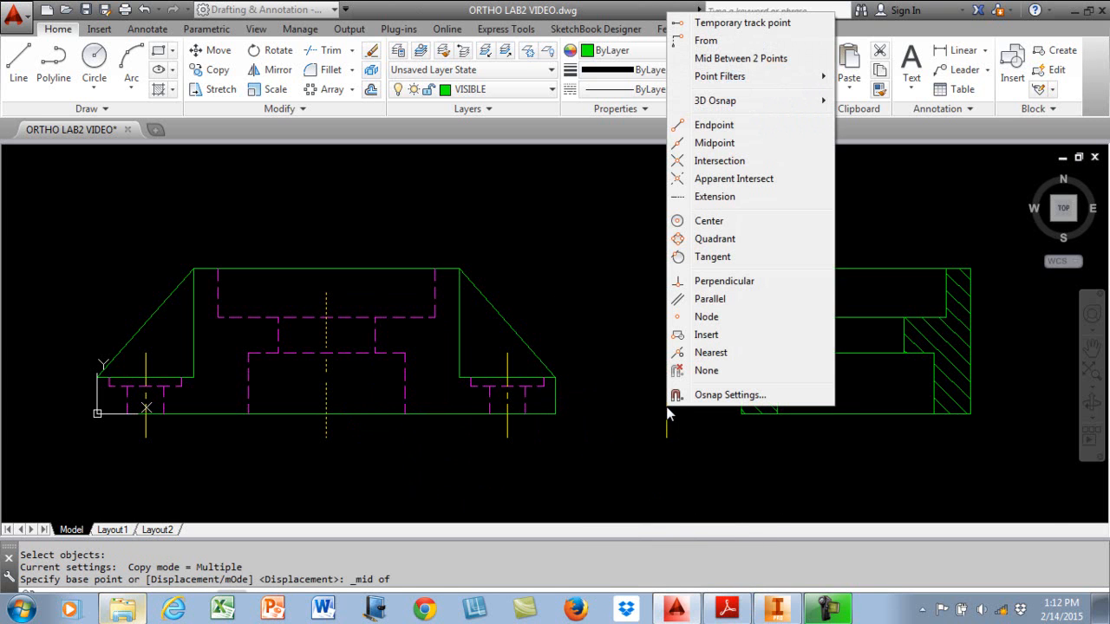
left_click(719, 143)
left_click(857, 411)
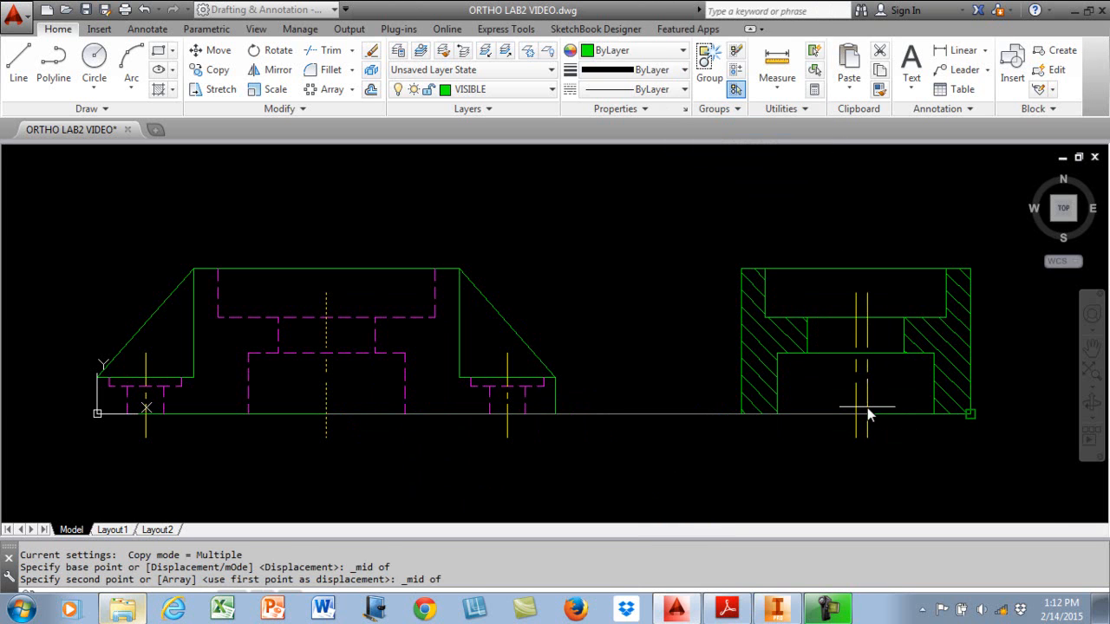
key("Escape")
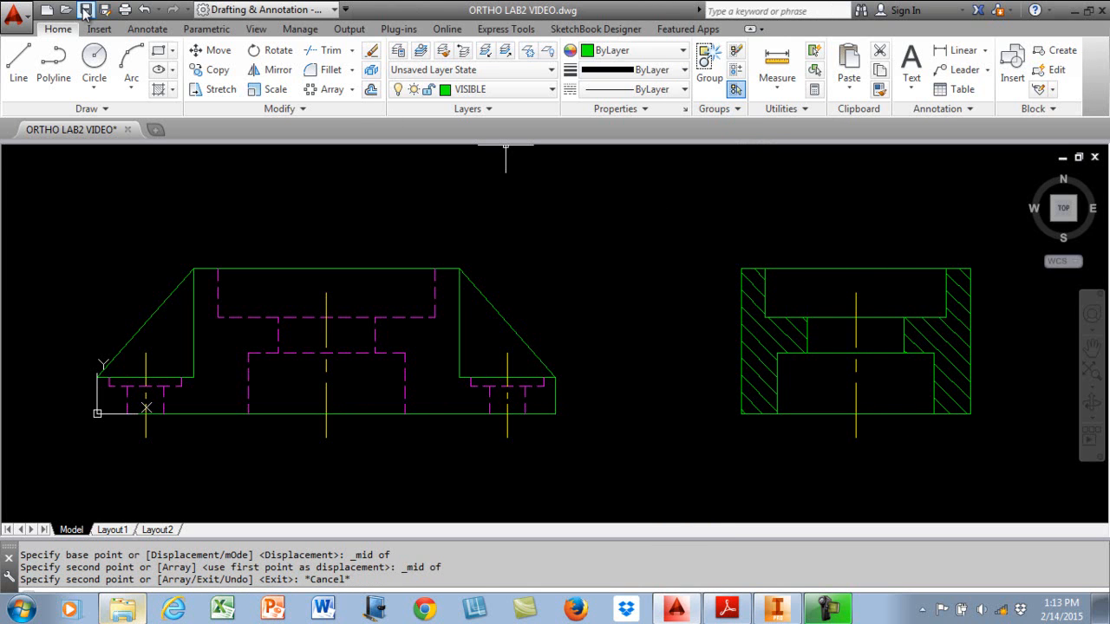
Save the drawing and bring the top, front and side views into sight together.
middle_click_drag(565, 256, 573, 260)
middle_click(573, 260)
middle_click(573, 260)
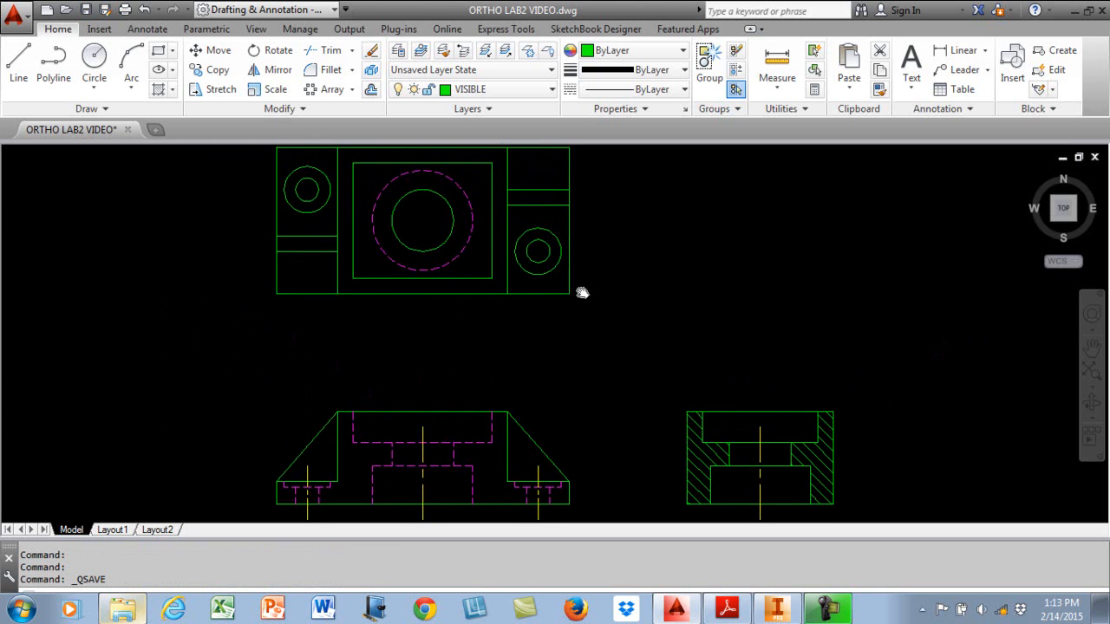